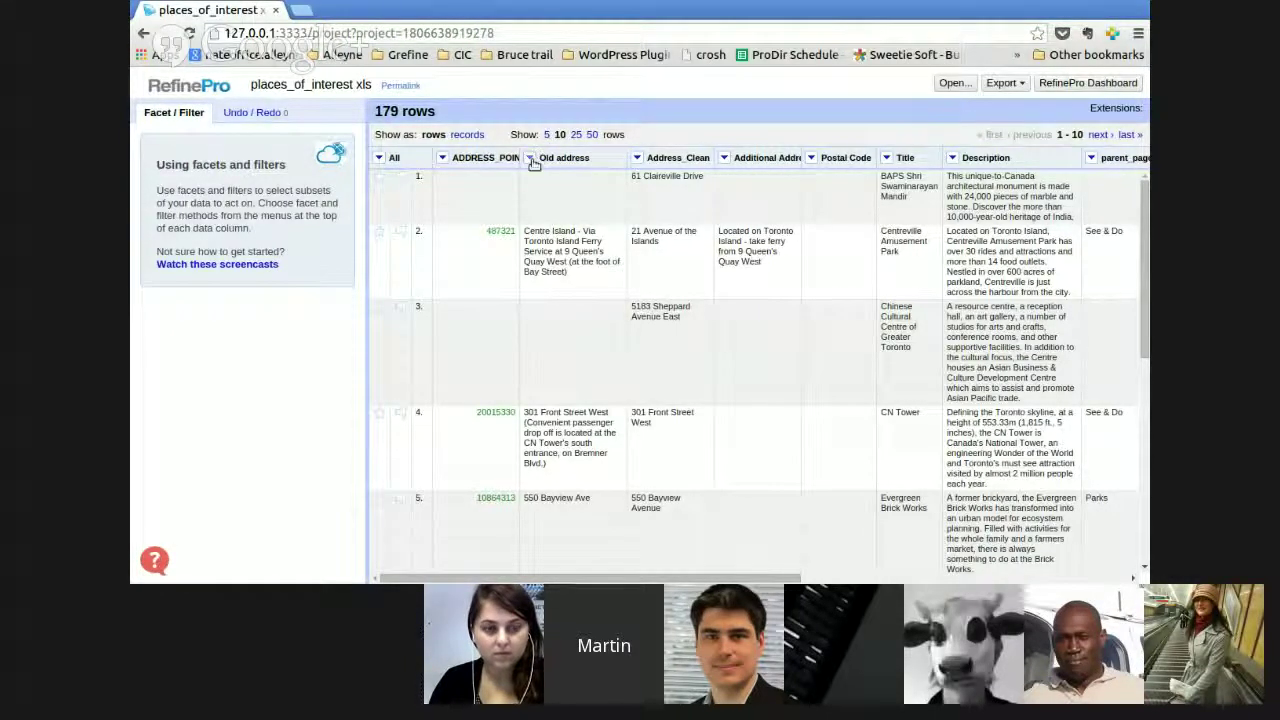
left_click(638, 160)
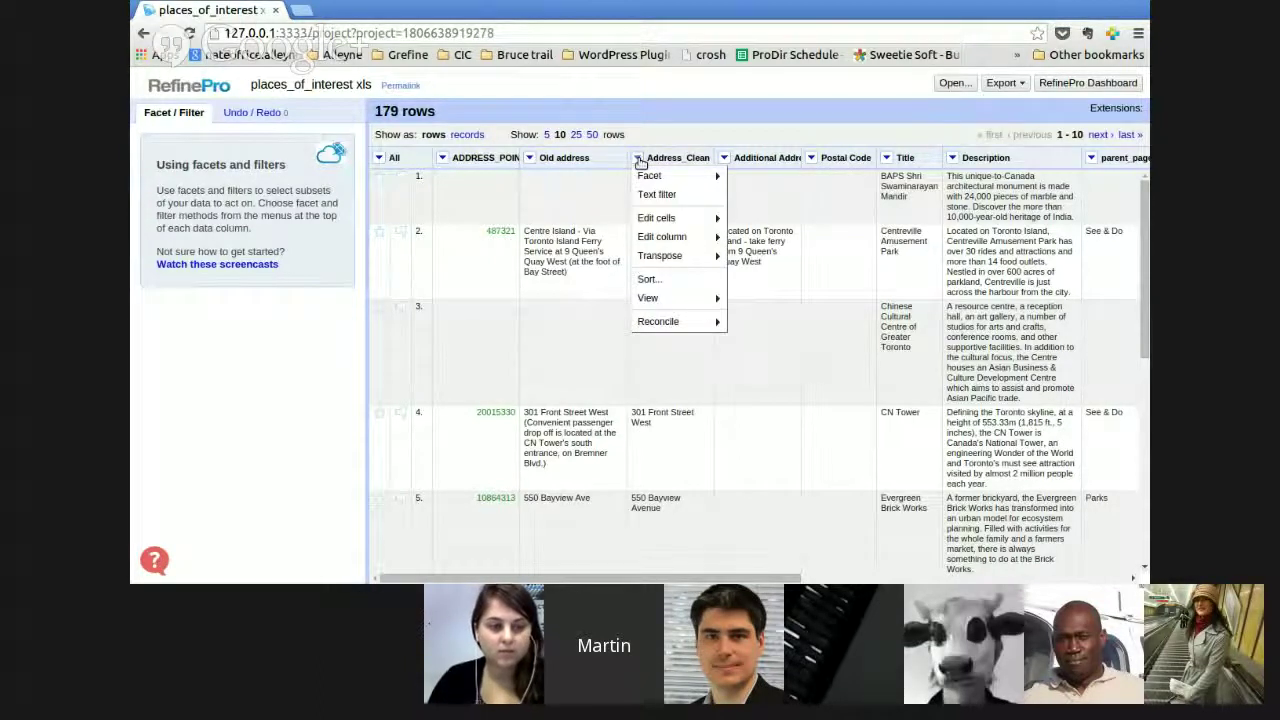
mouse_move(652, 177)
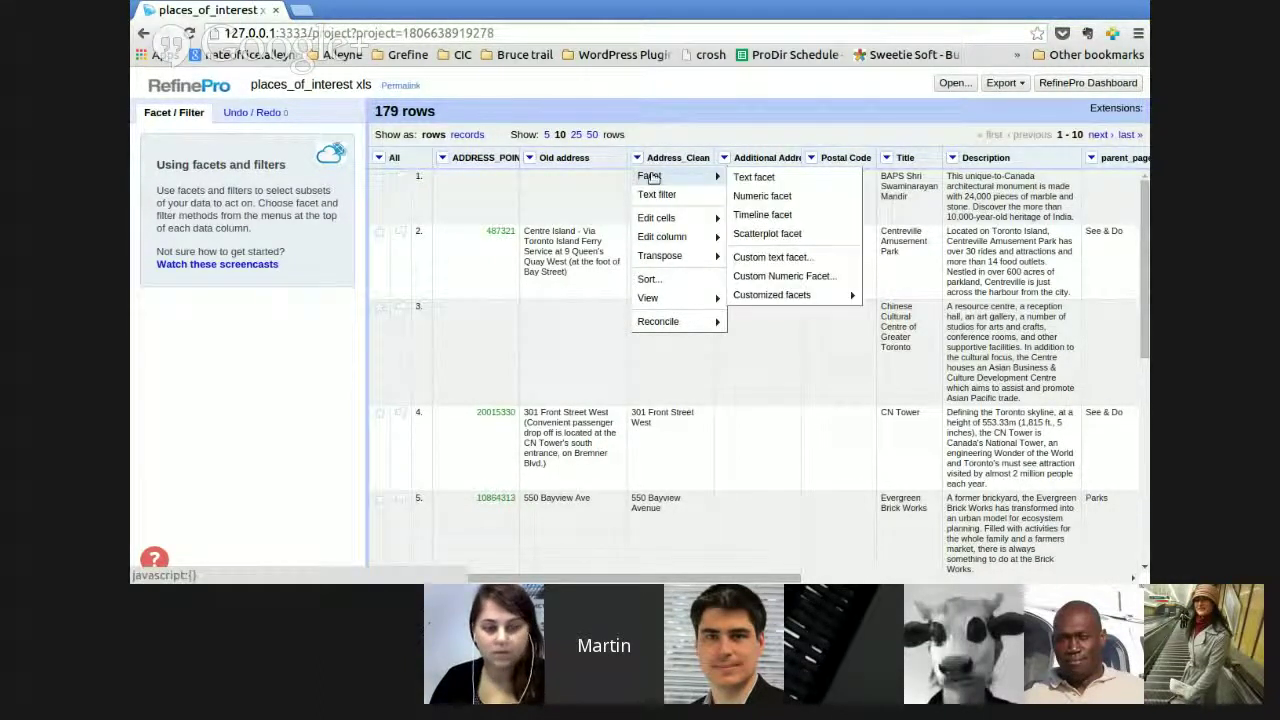
left_click(818, 262)
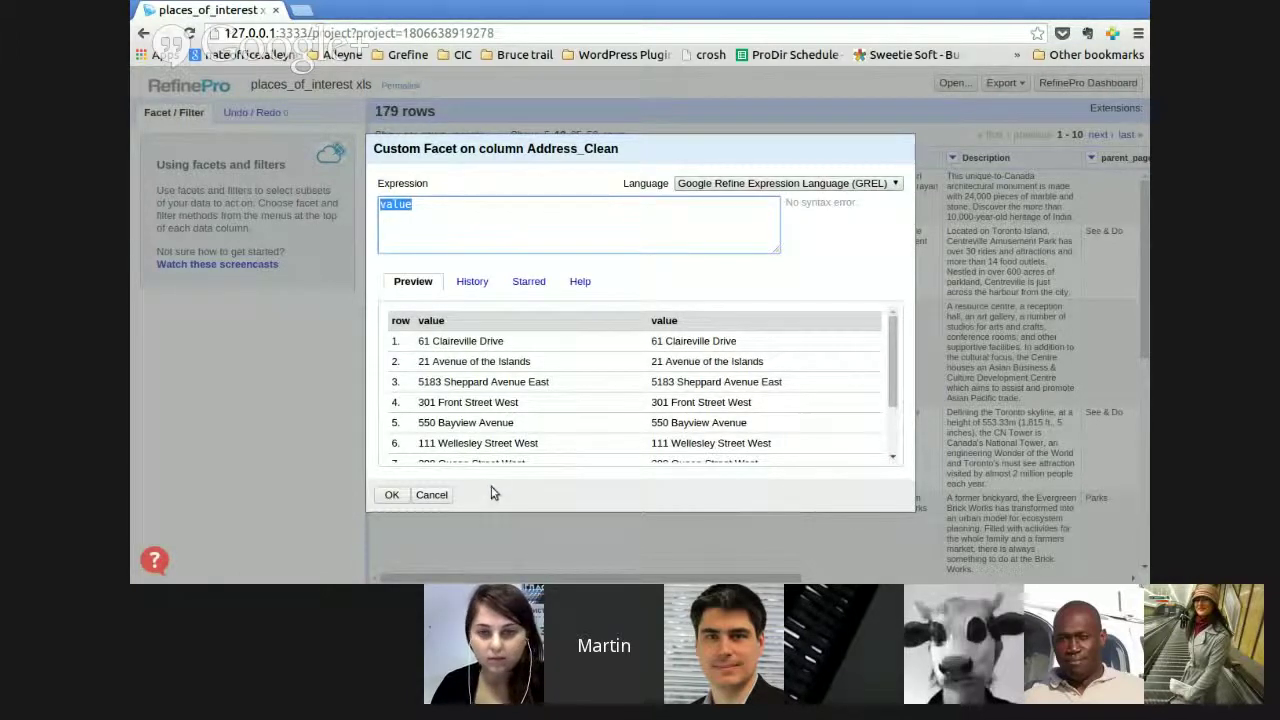
left_click(432, 497)
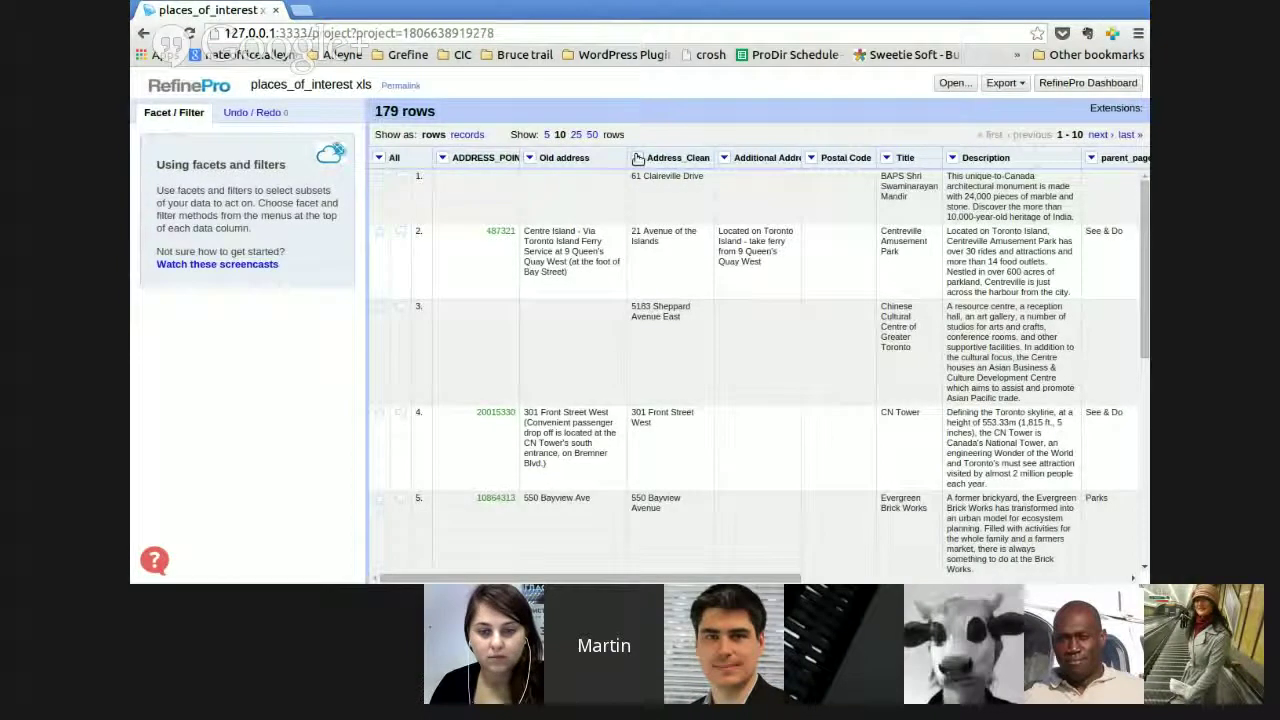
- Start a custom text transform on the Address_Clean column with the expression value.replace(" ","|")
left_click(637, 157)
mouse_move(684, 220)
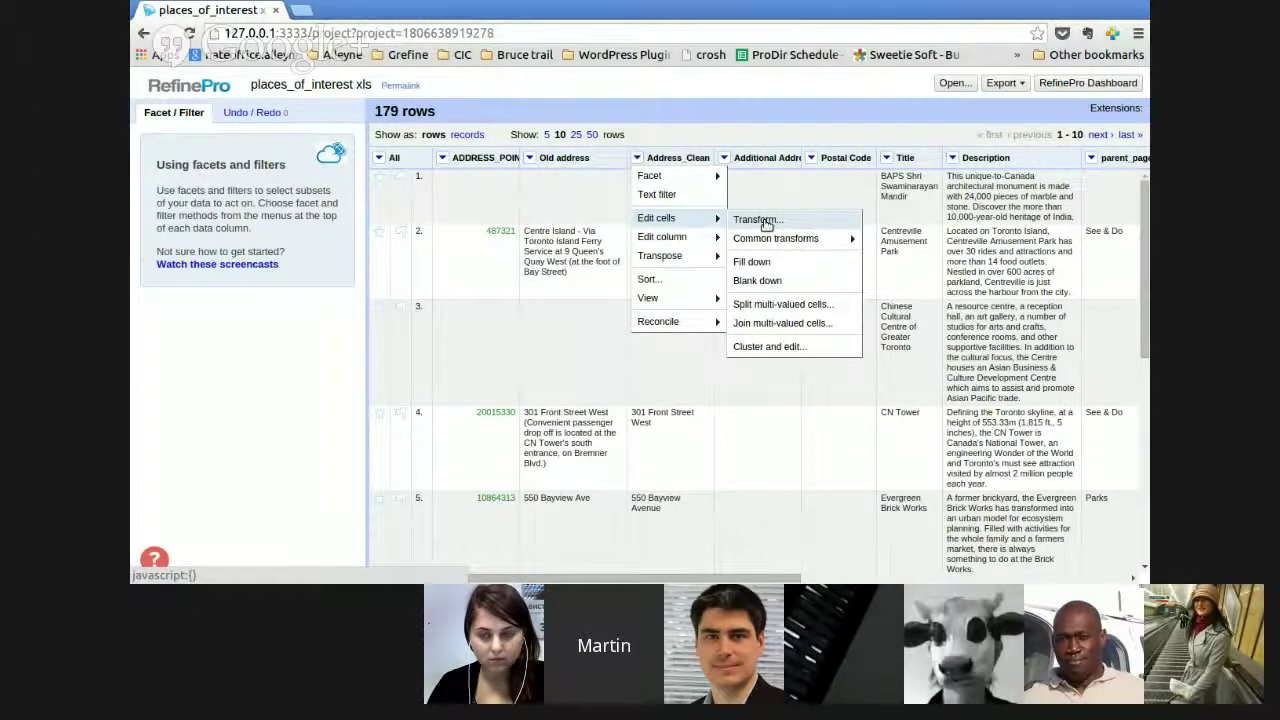
left_click(760, 220)
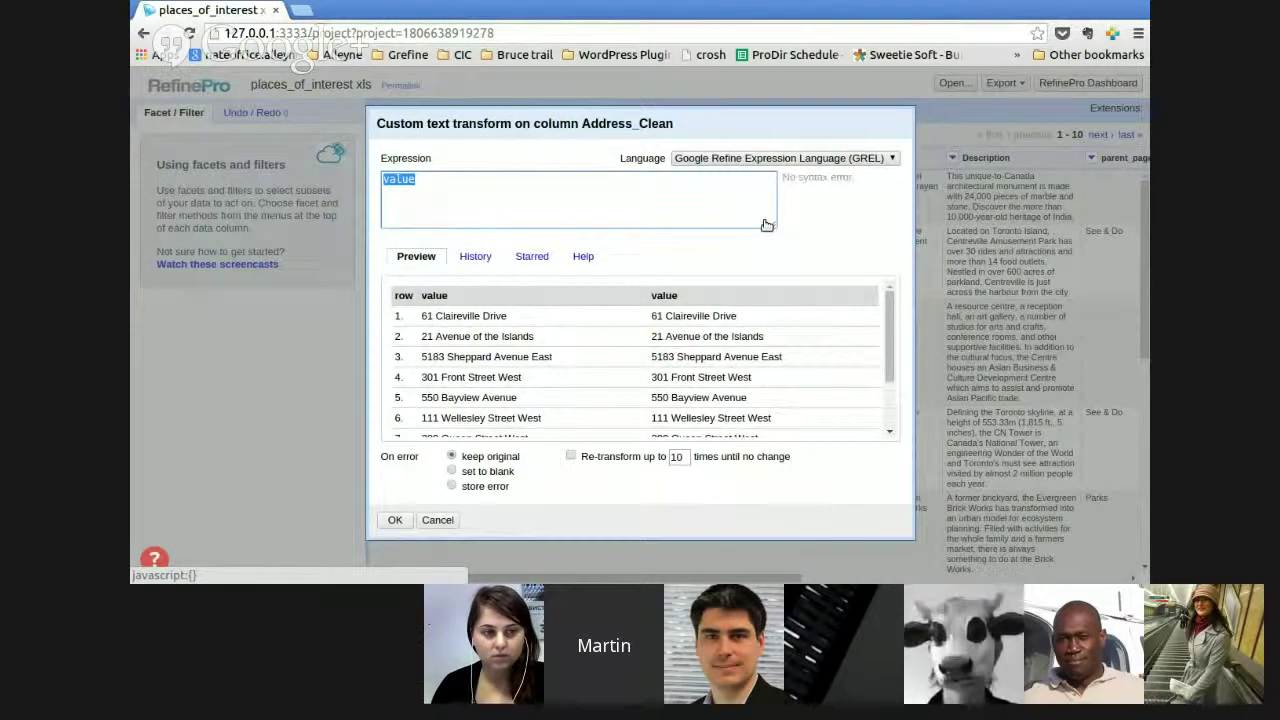
left_click(378, 156)
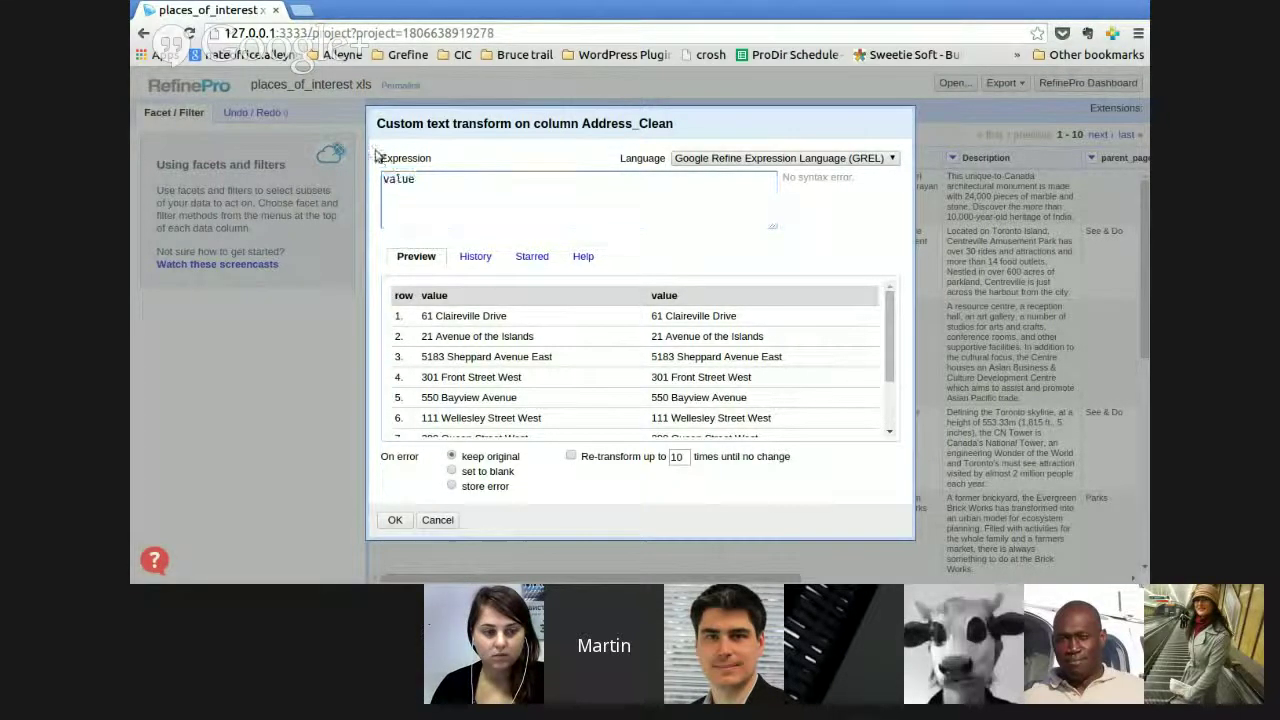
left_click(631, 197)
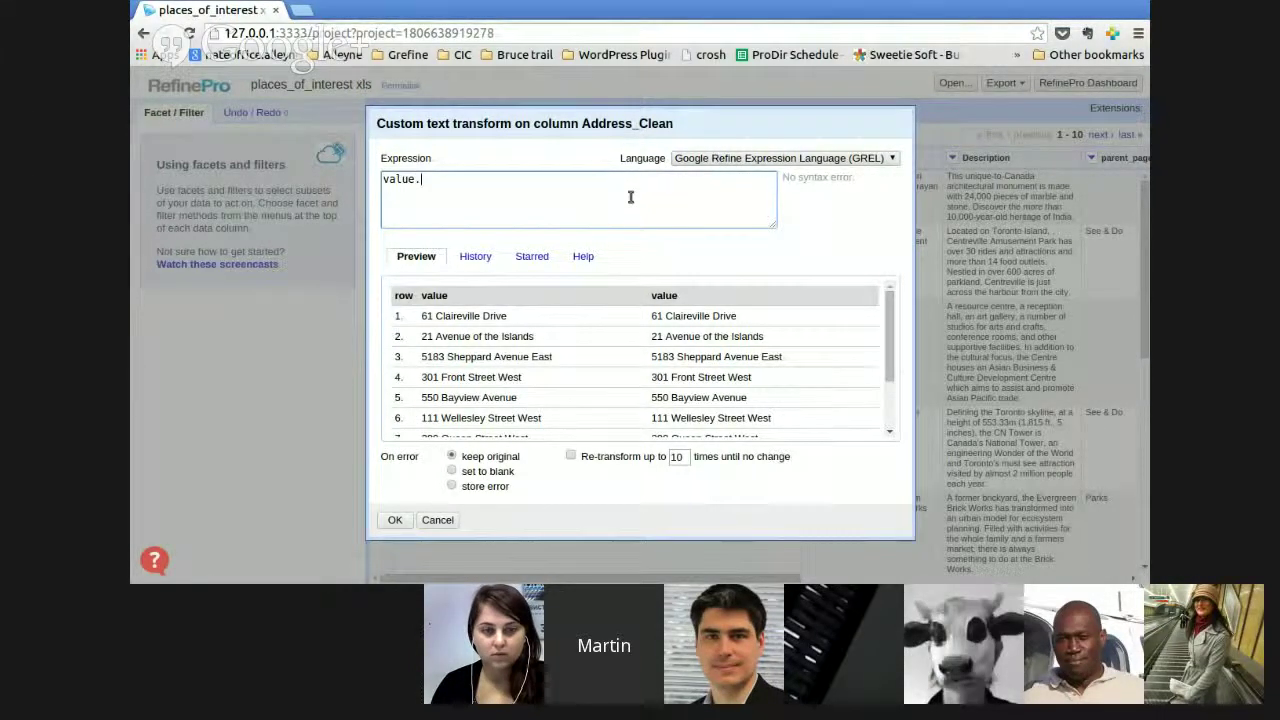
type(".")
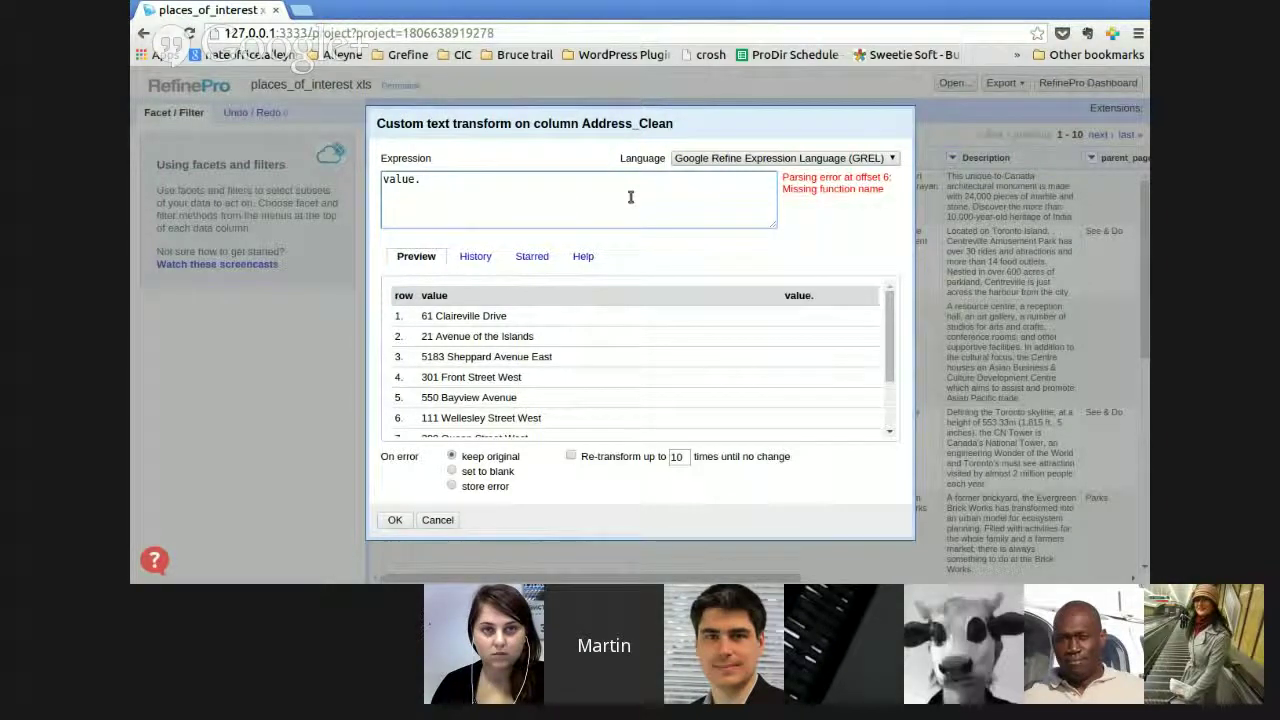
type("replace(")
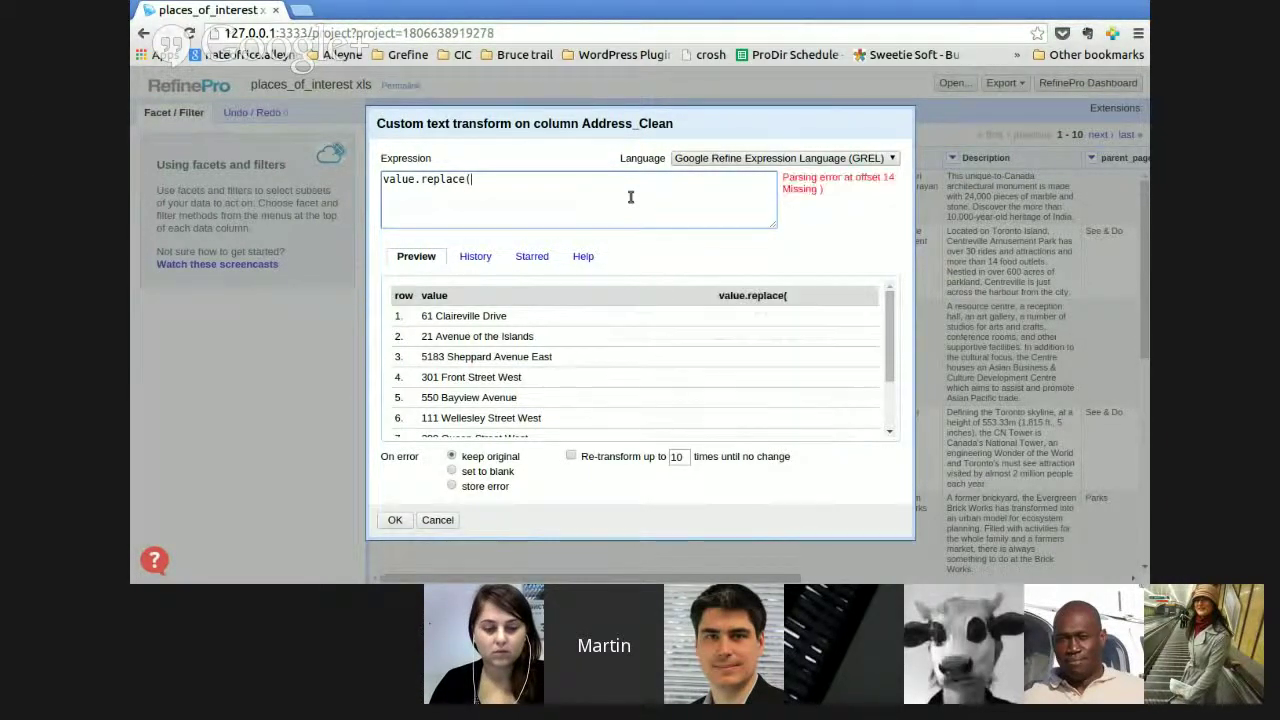
type("\" ")
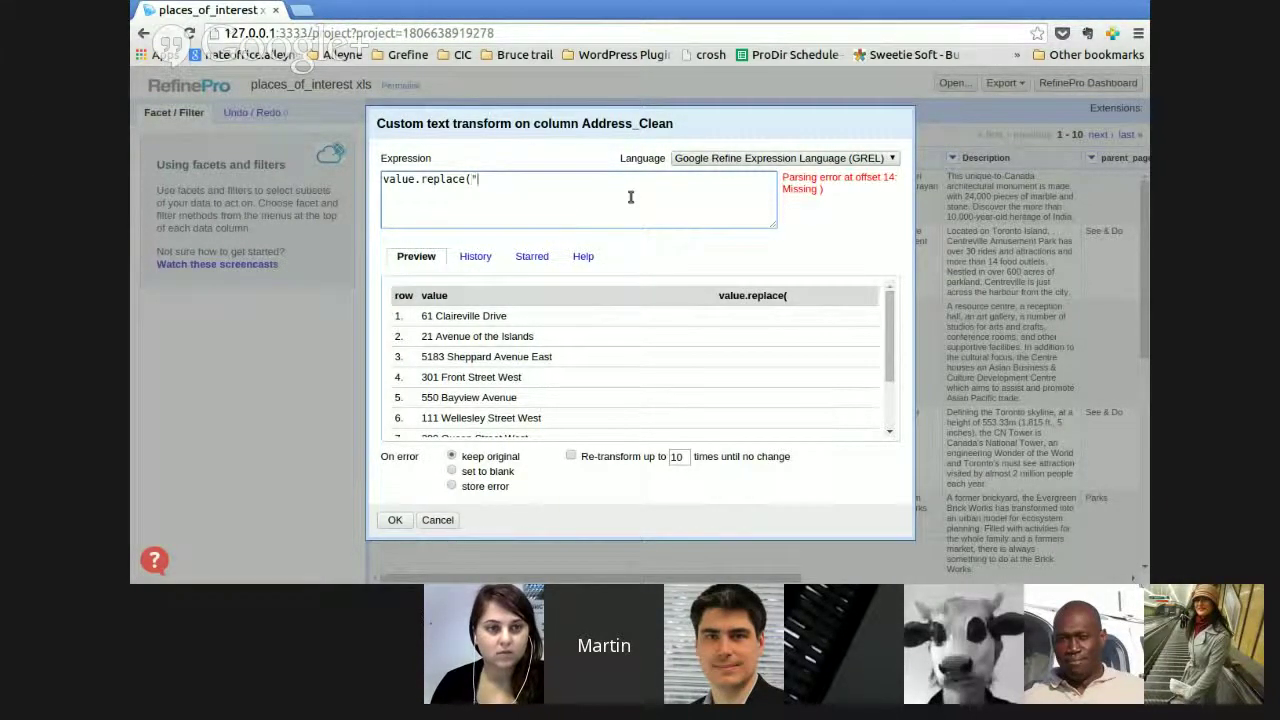
type("\",")
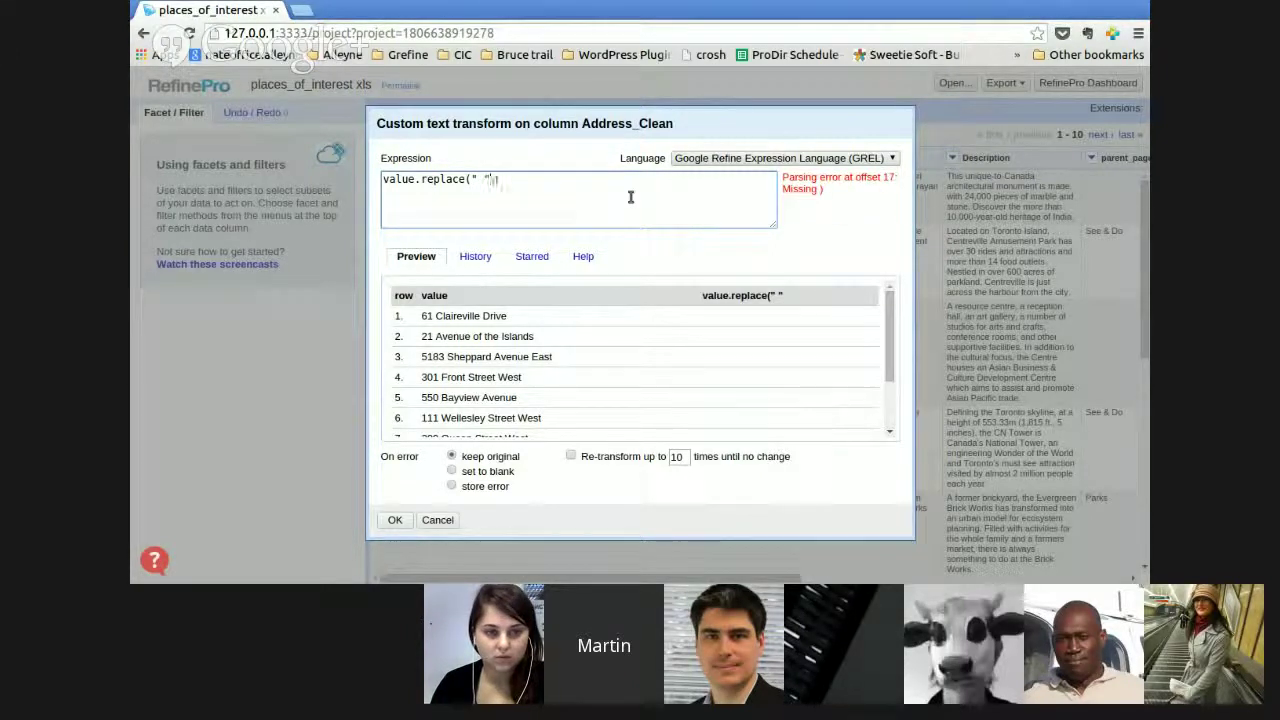
type("\"|\")")
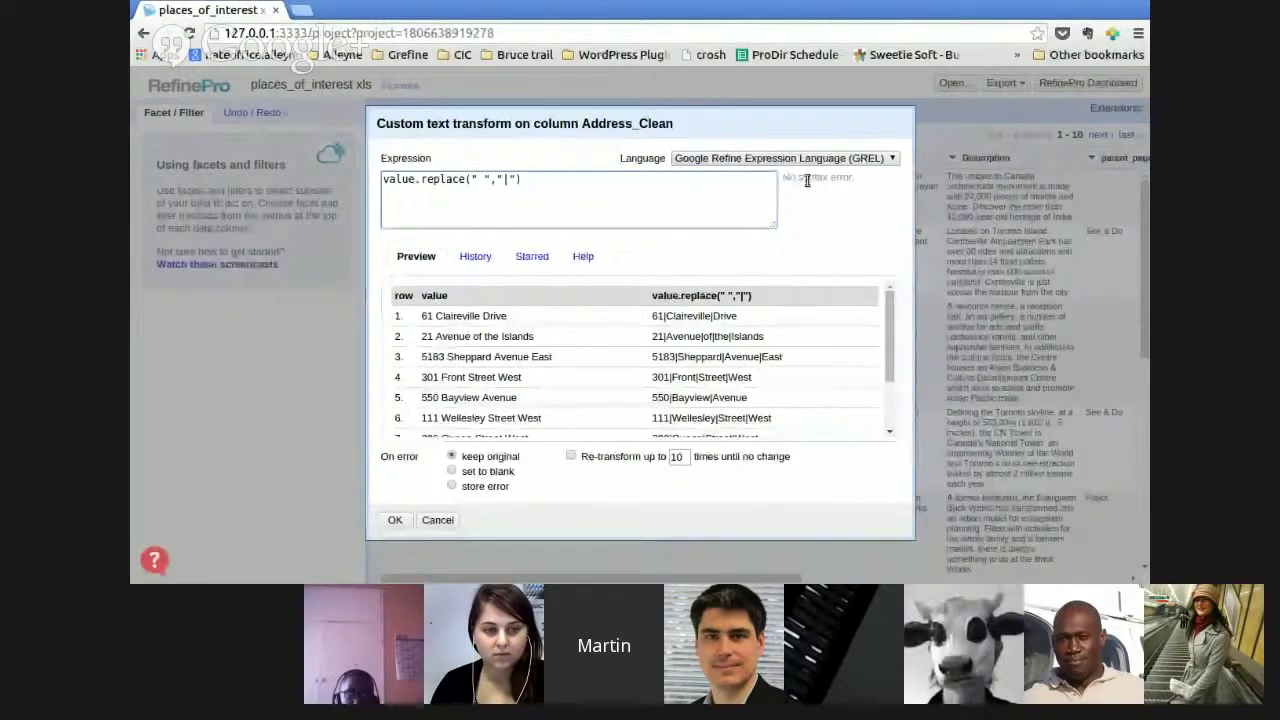
- Test the syntax check by removing the expression's closing parenthesis and adding it back
left_click_drag(783, 178, 857, 178)
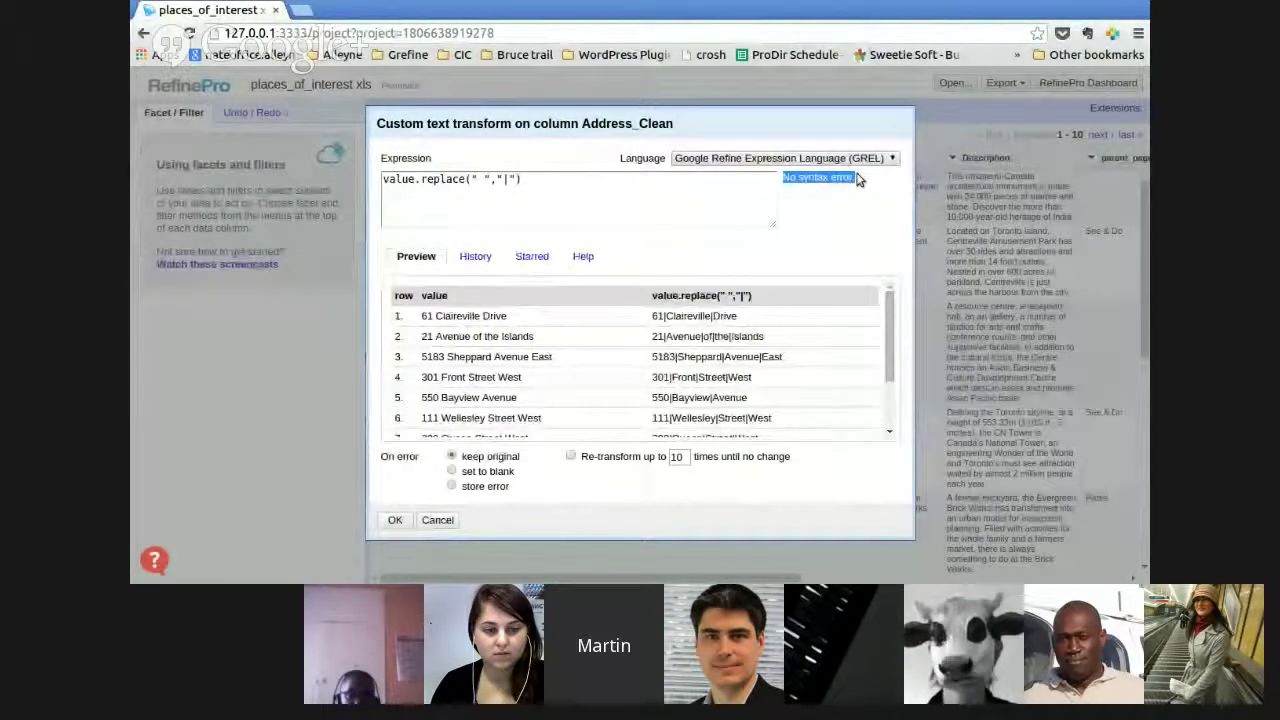
left_click(810, 178)
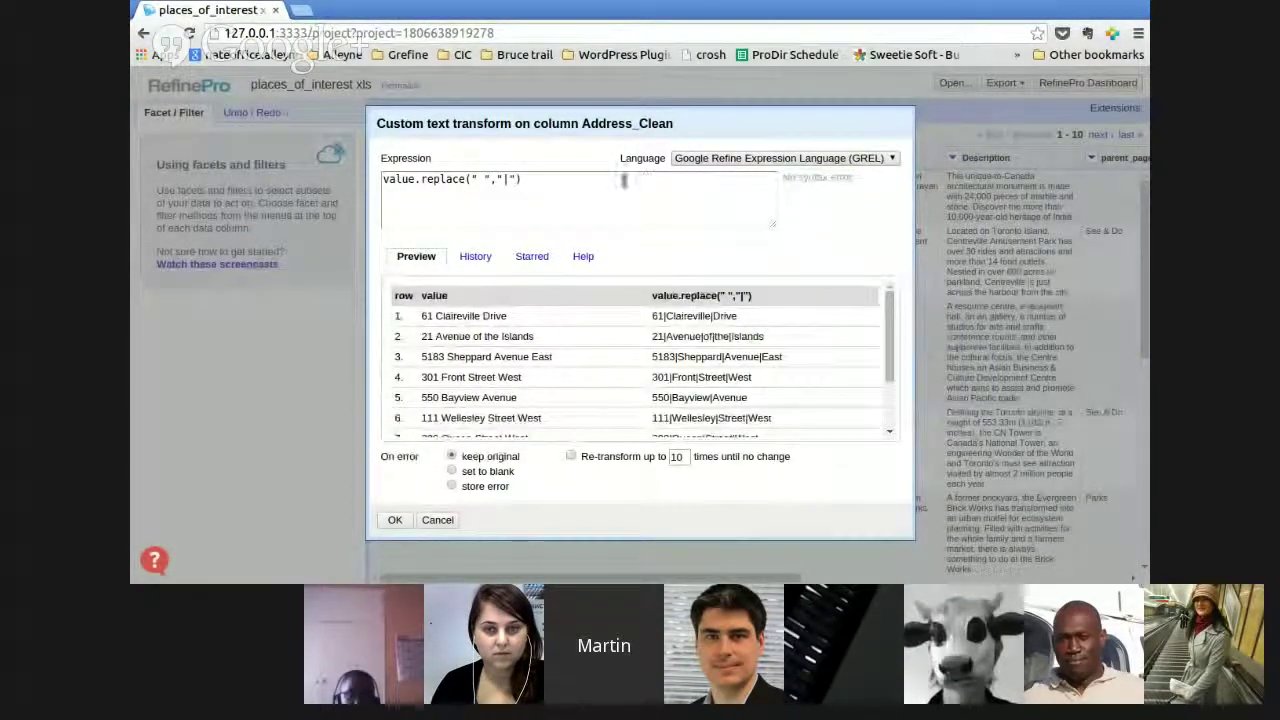
left_click(528, 178)
key("BackSpace")
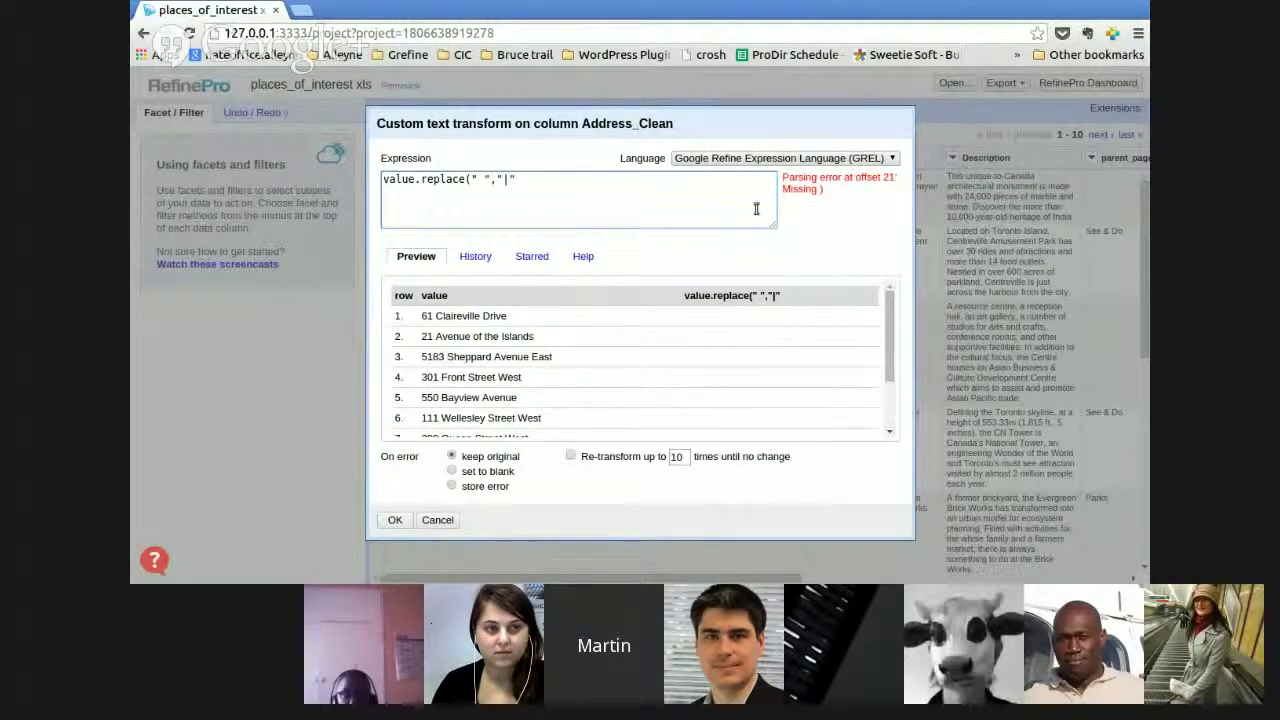
double_click(385, 180)
key("End")
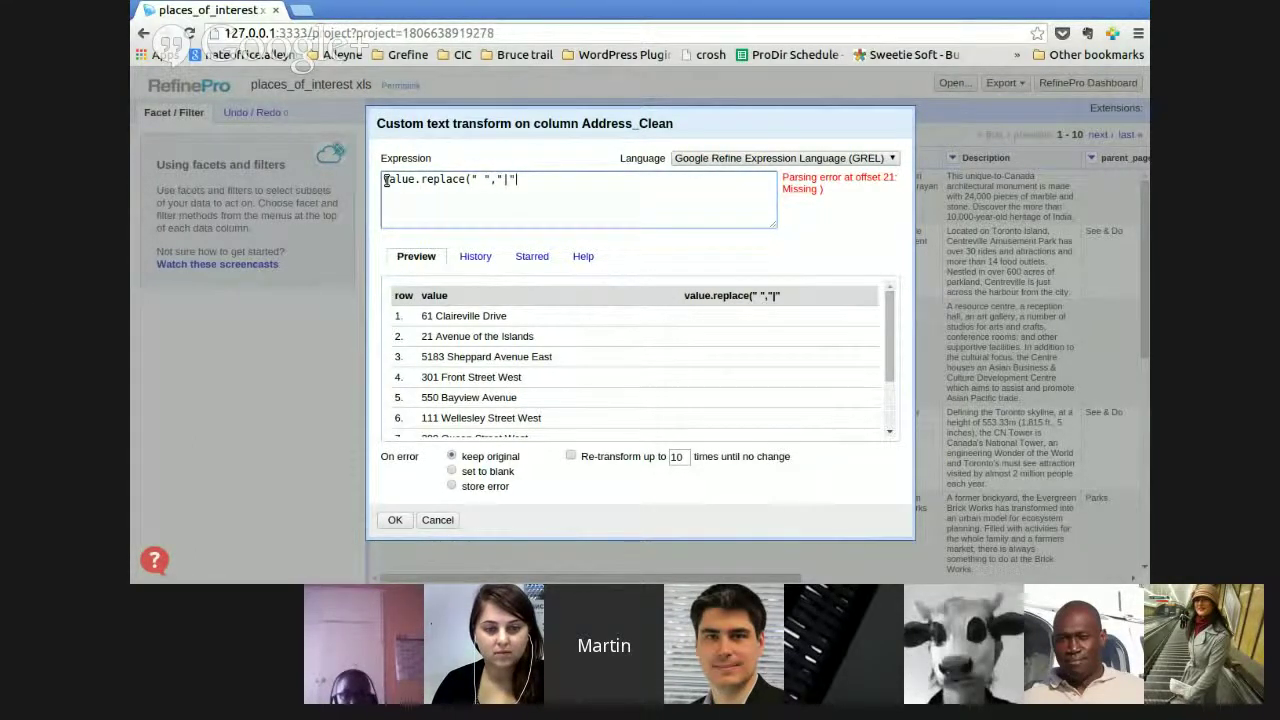
type(")")
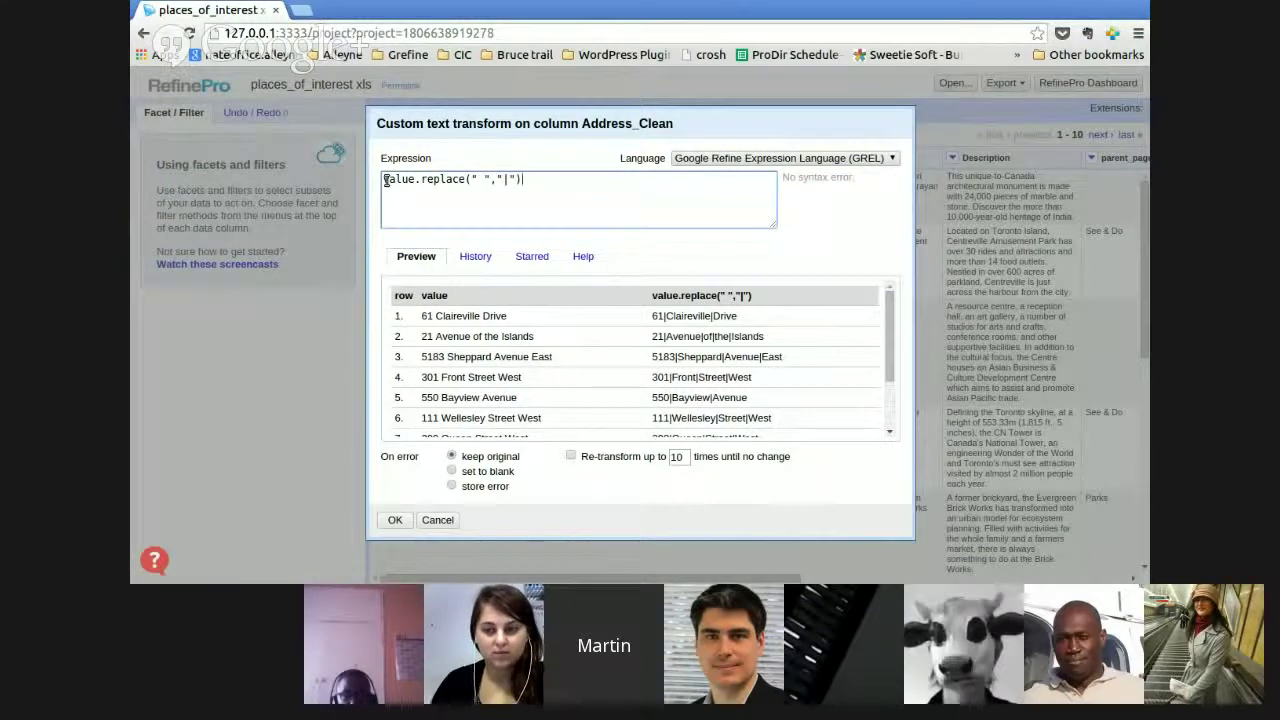
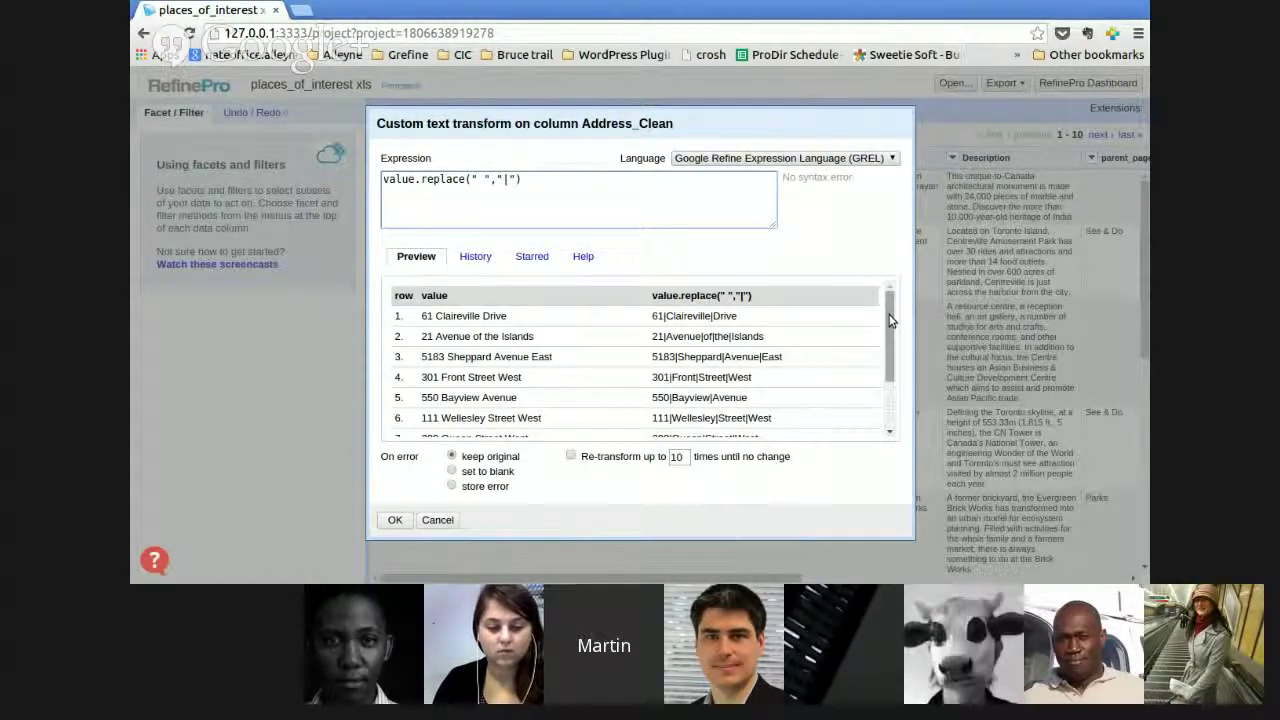
- Review the preview rows of the transform and the history of expressions from this and other projects
scroll(890, 320, "down", 2)
left_click_drag(886, 328, 891, 296)
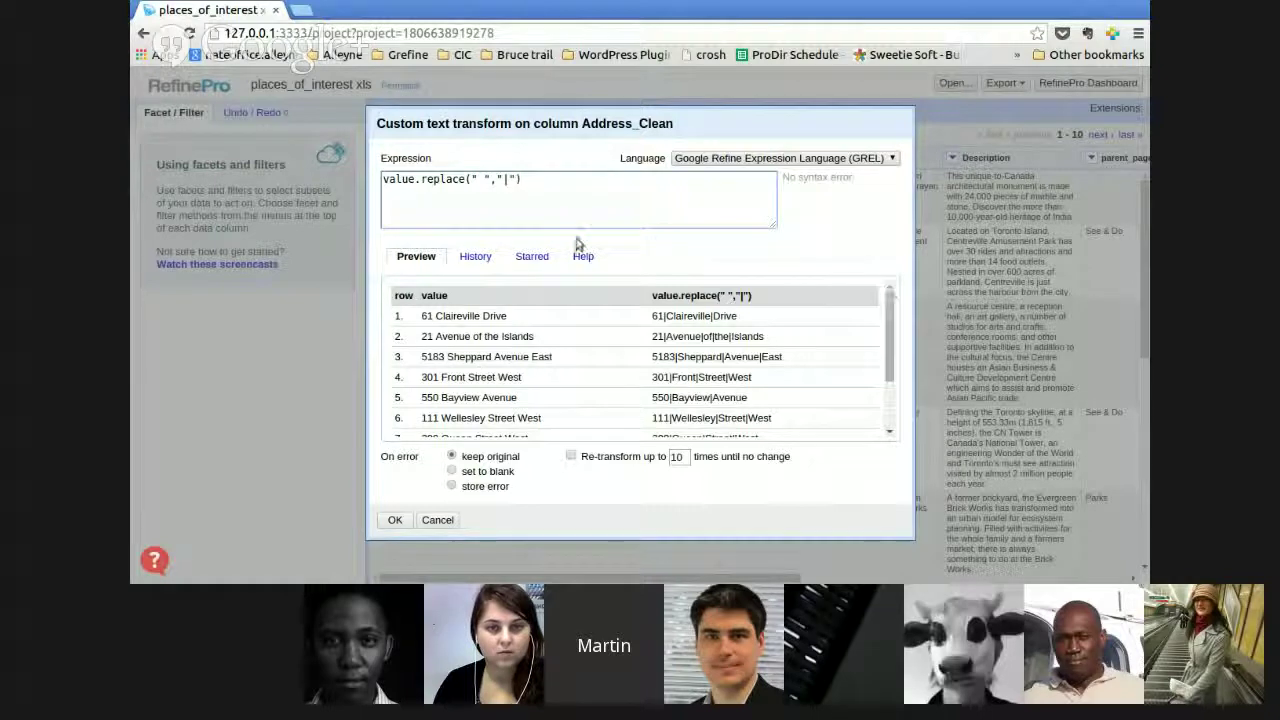
left_click(476, 258)
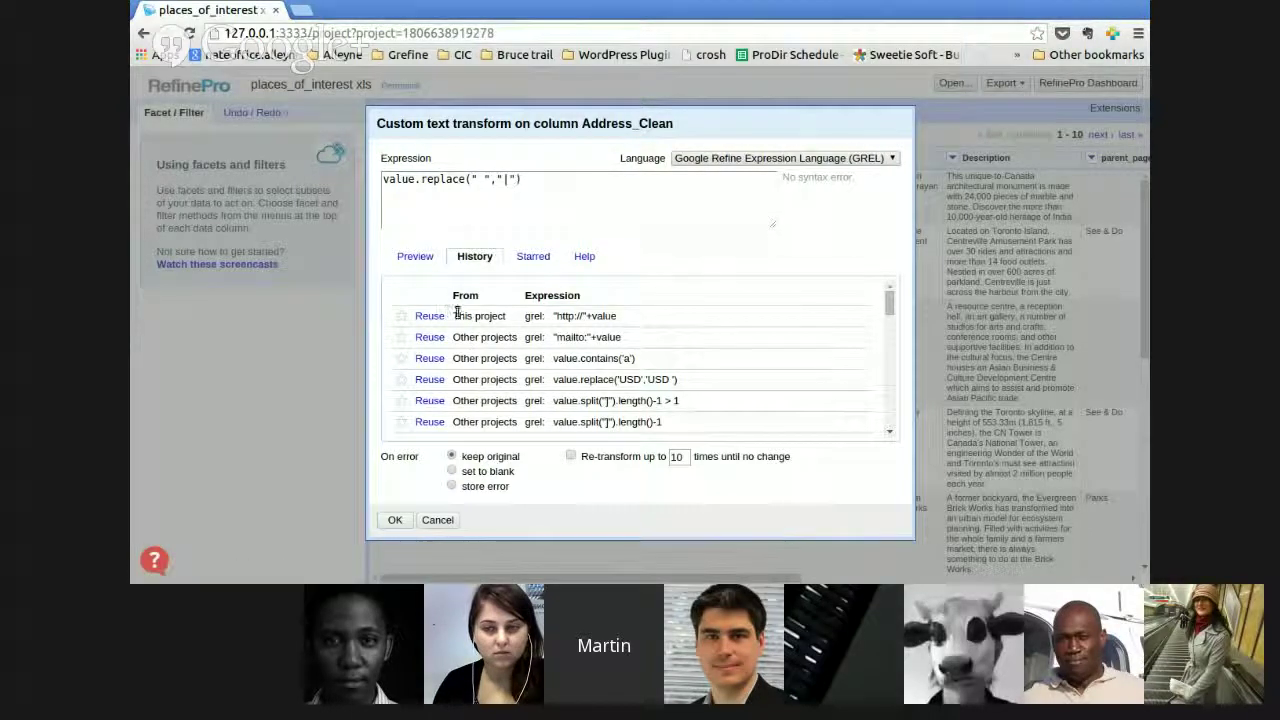
mouse_move(453, 316)
left_mouse_down()
mouse_move(497, 318)
mouse_move(506, 337)
mouse_move(460, 337)
left_mouse_up()
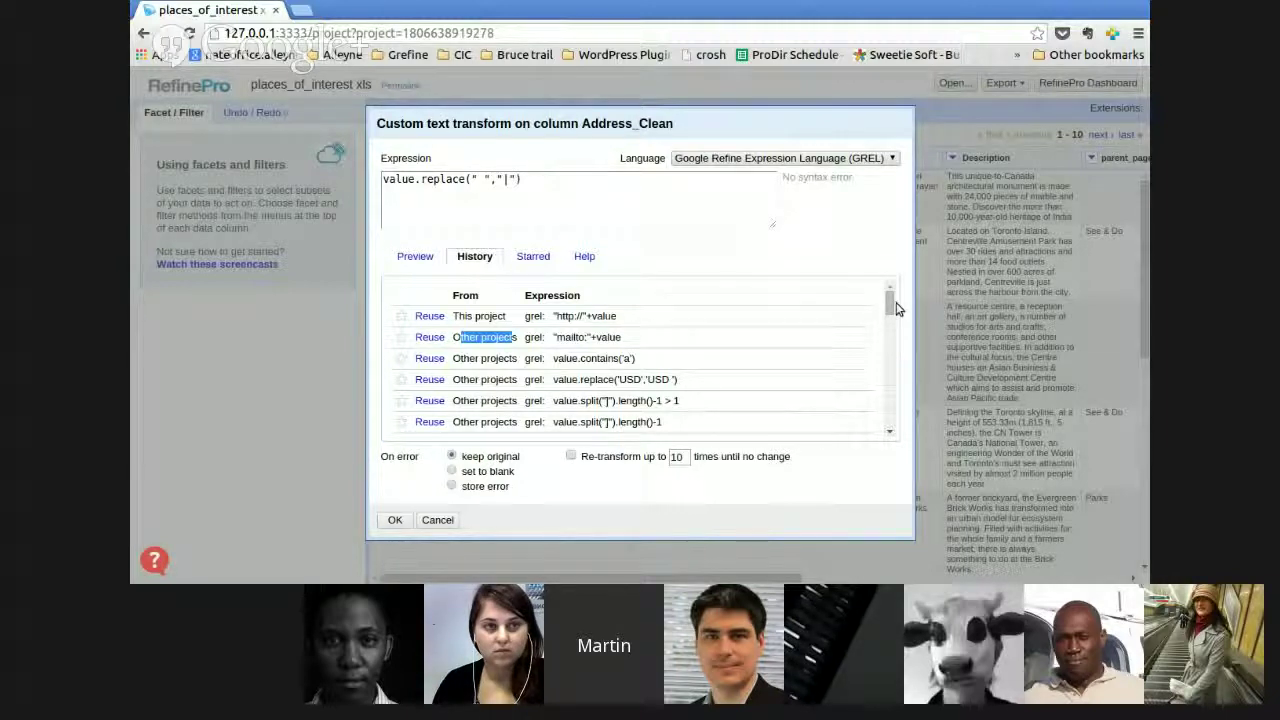
left_click_drag(889, 303, 889, 294)
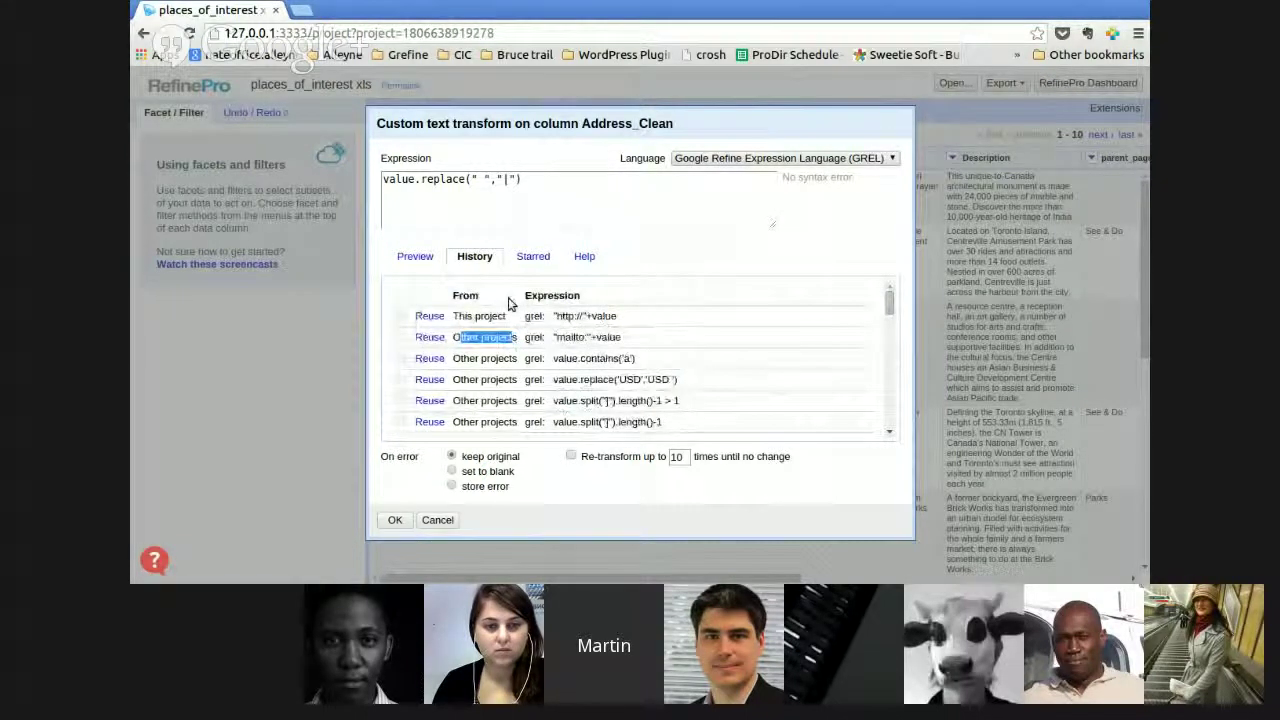
left_click(430, 316)
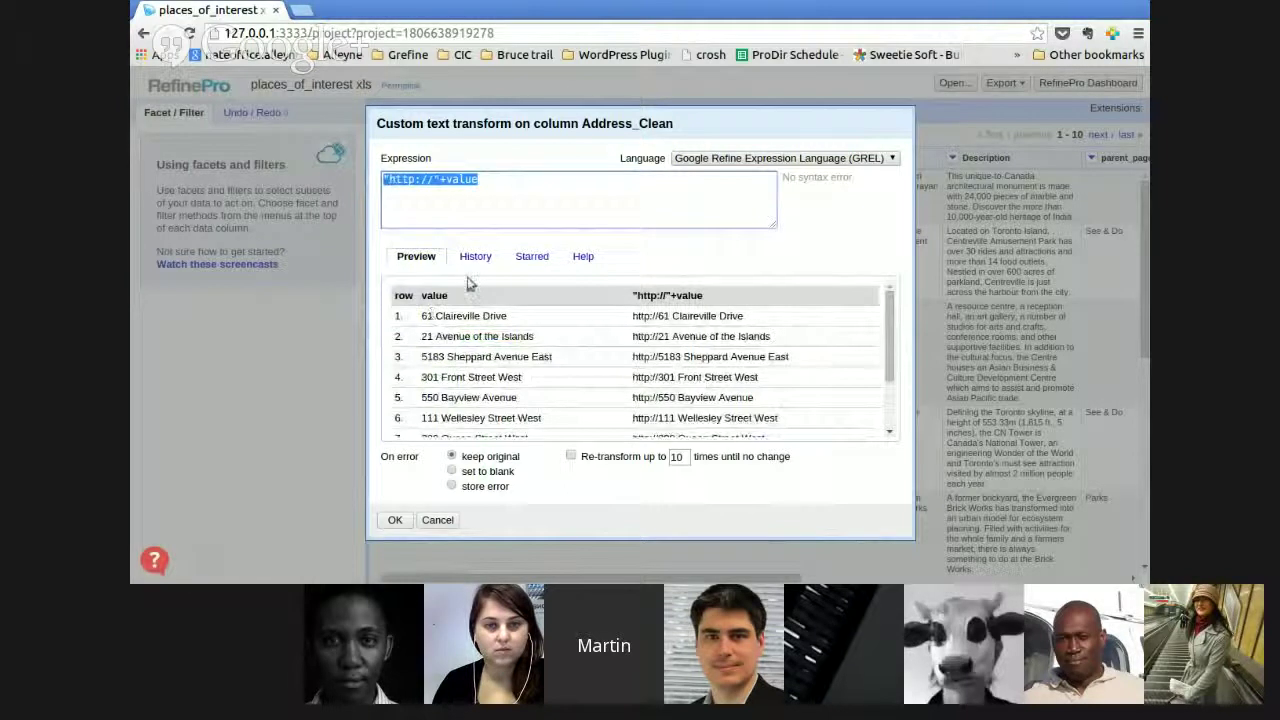
left_click(528, 178)
left_click_drag(479, 179, 390, 179)
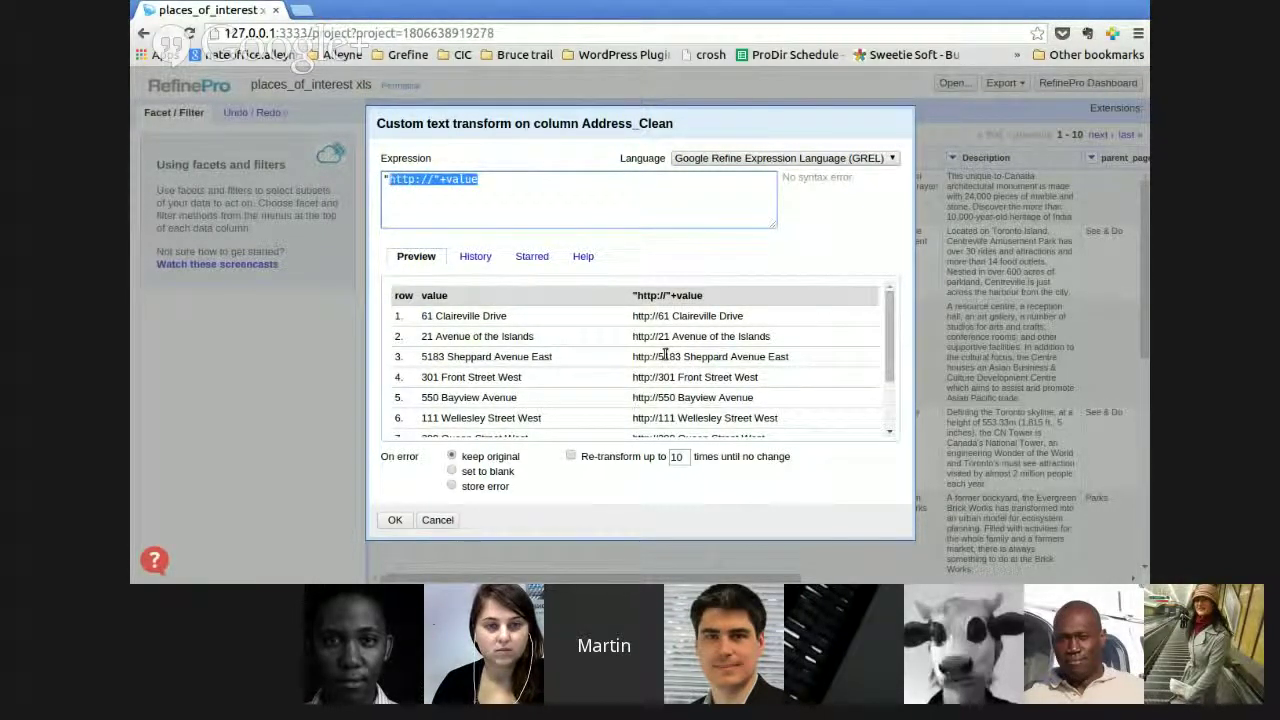
left_click(469, 256)
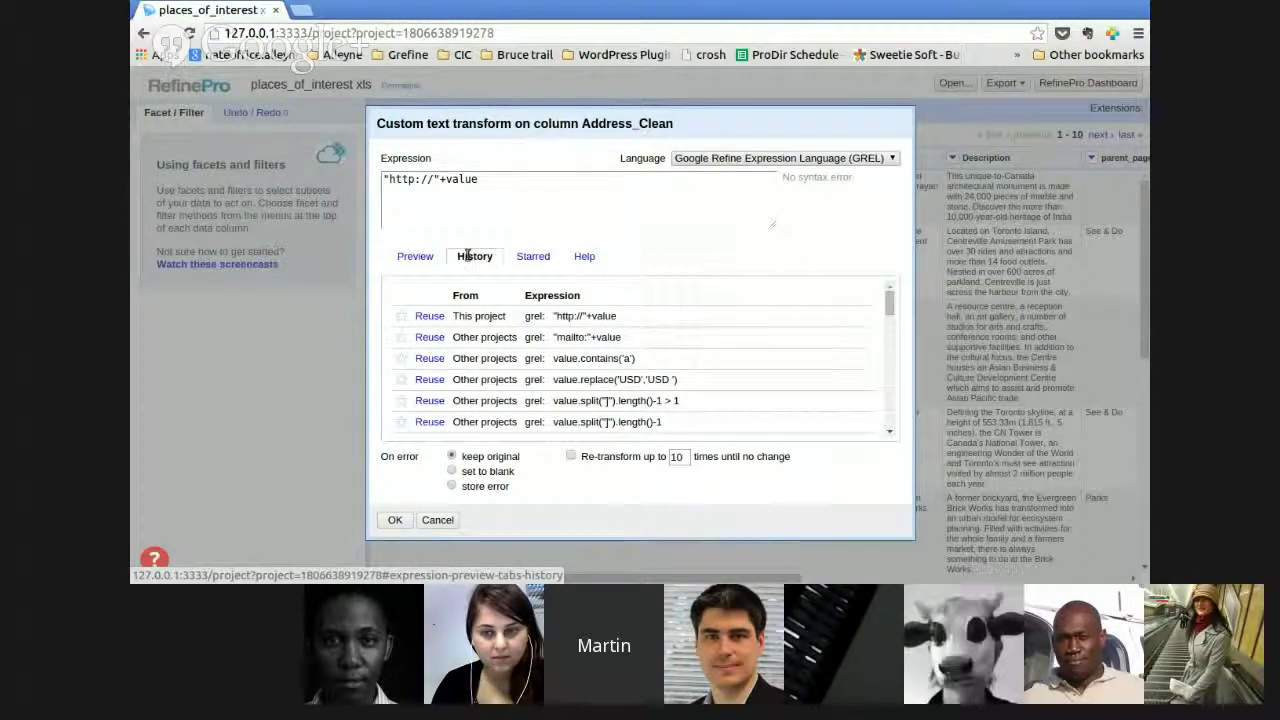
left_click(402, 316)
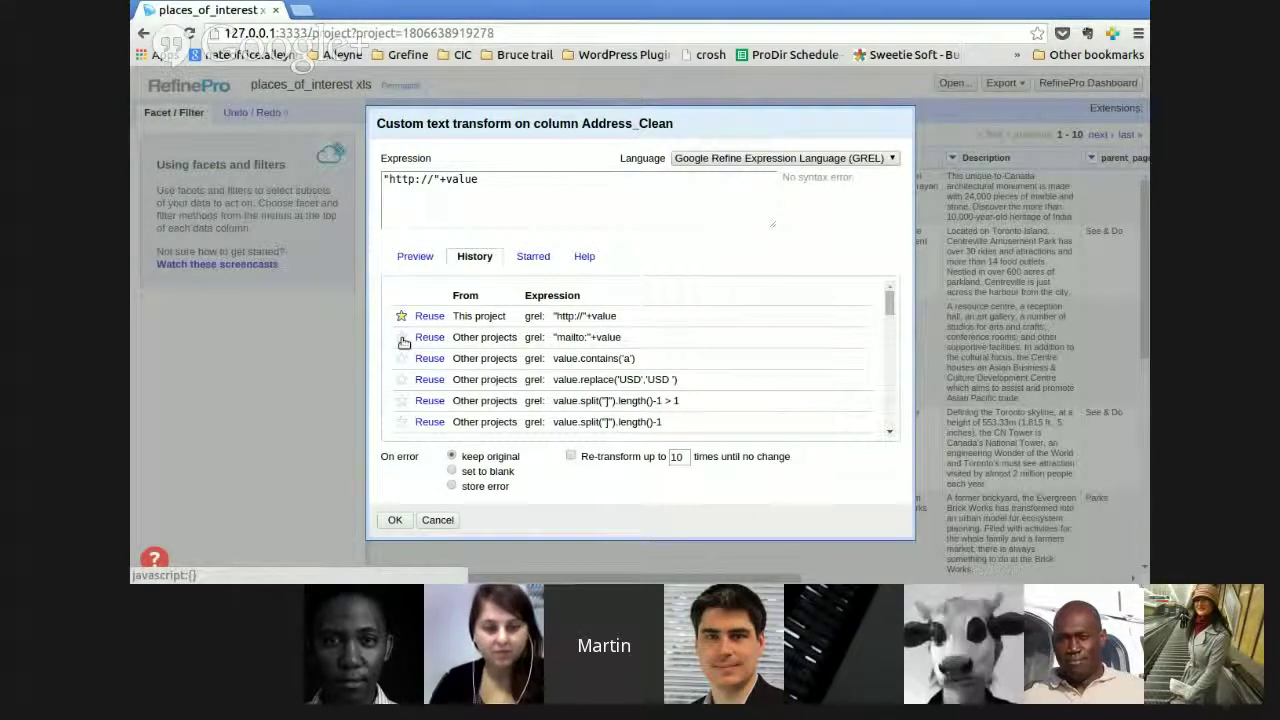
left_click(402, 339)
left_click(403, 362)
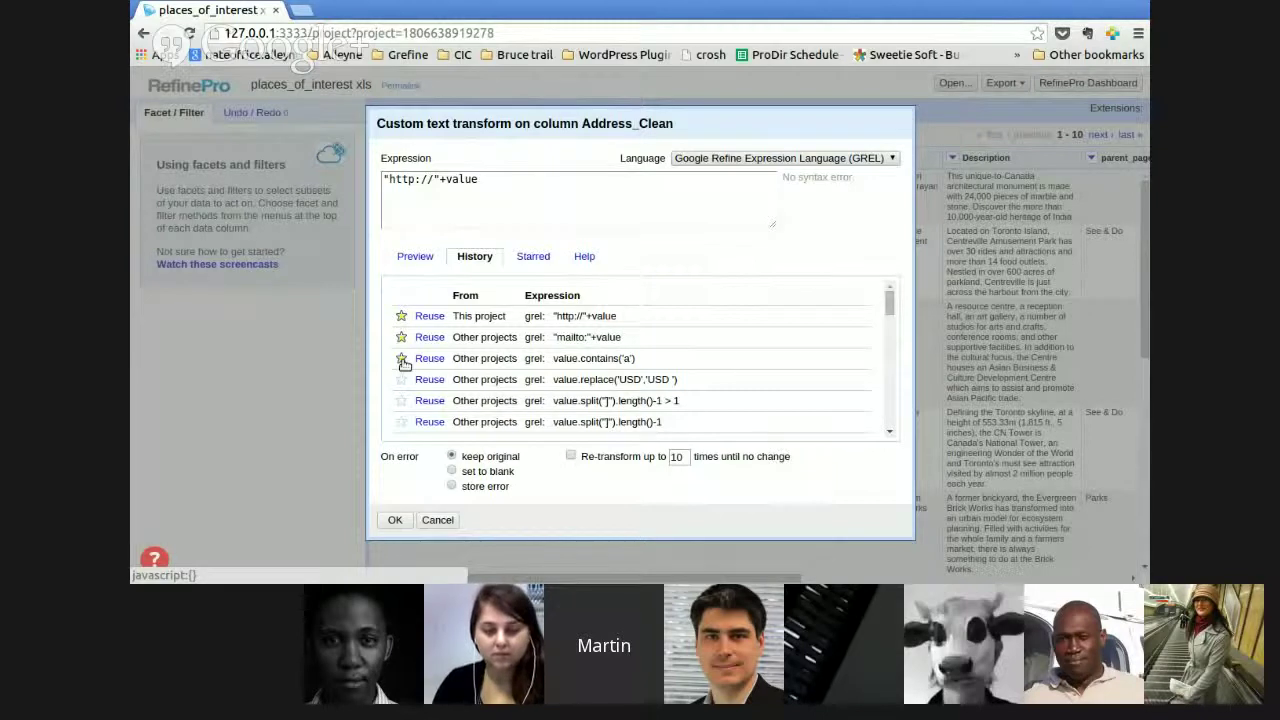
- Reuse the starred expression value.contains('a') in the Address_Clean transform
left_click(522, 258)
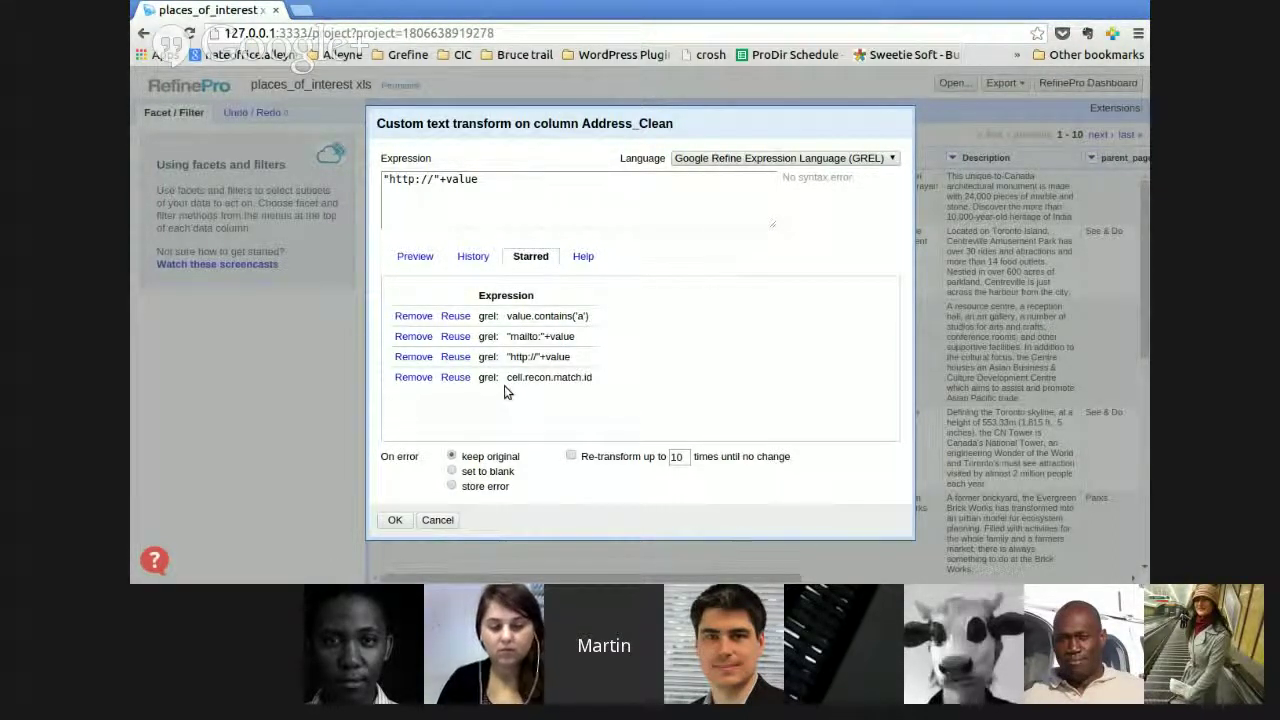
left_click(455, 316)
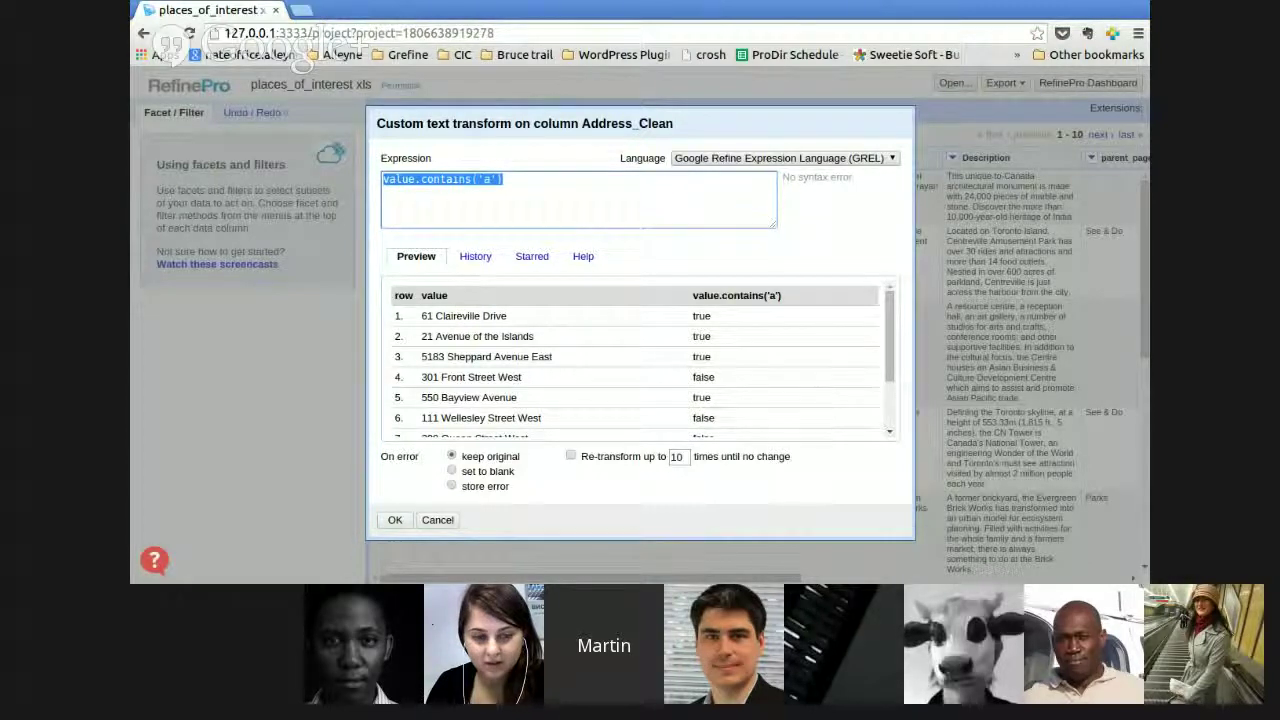
key("alt+Tab")
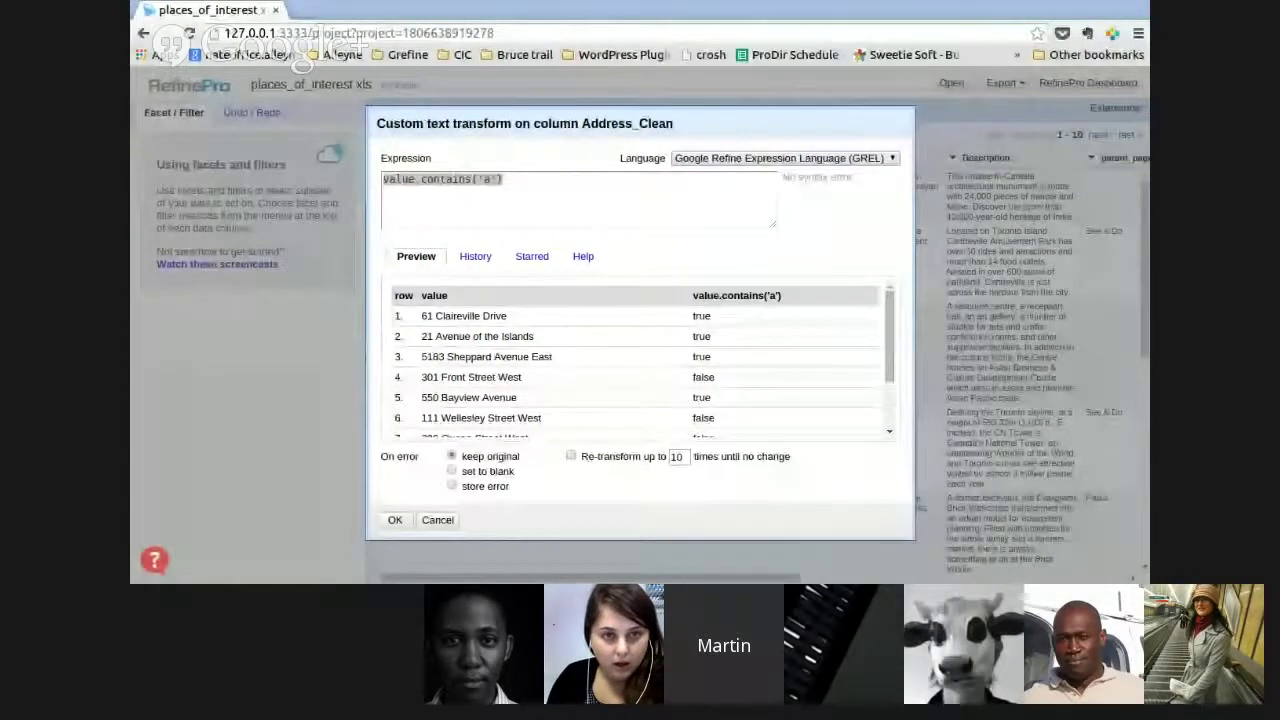
left_click(494, 133)
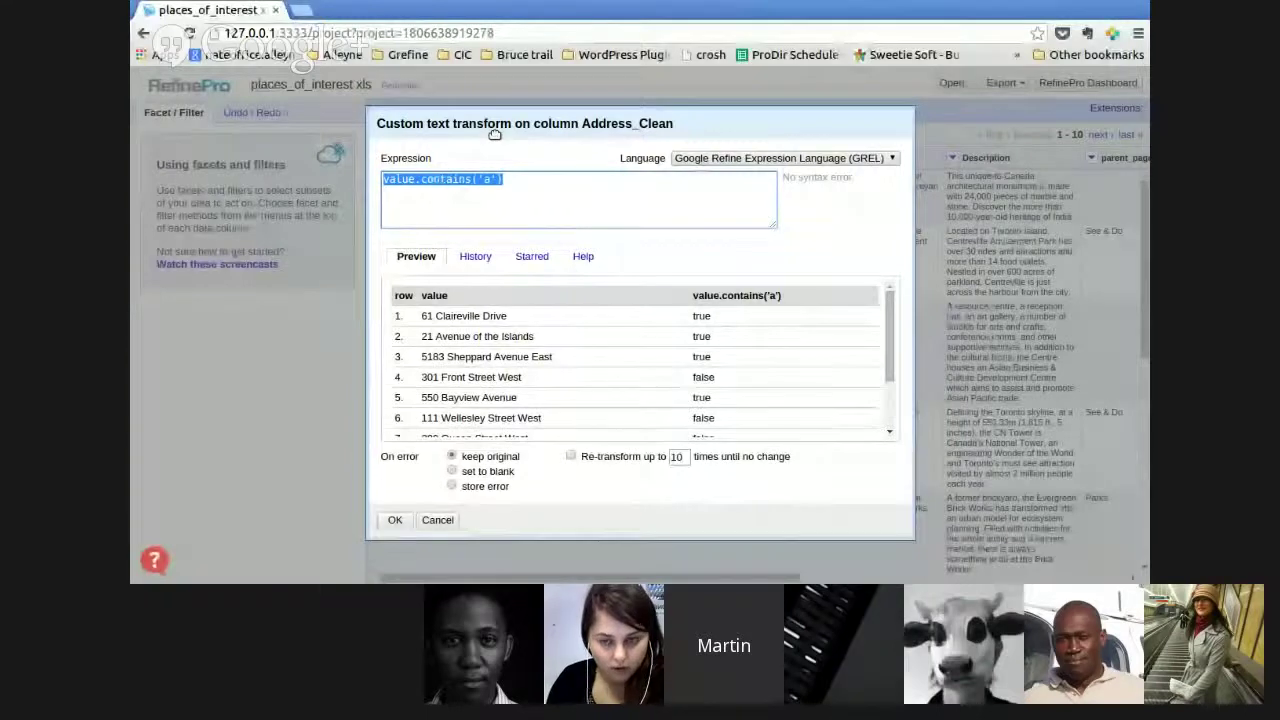
- Examine the transform's preview and the source project of the entries in the expression history
left_click(420, 256)
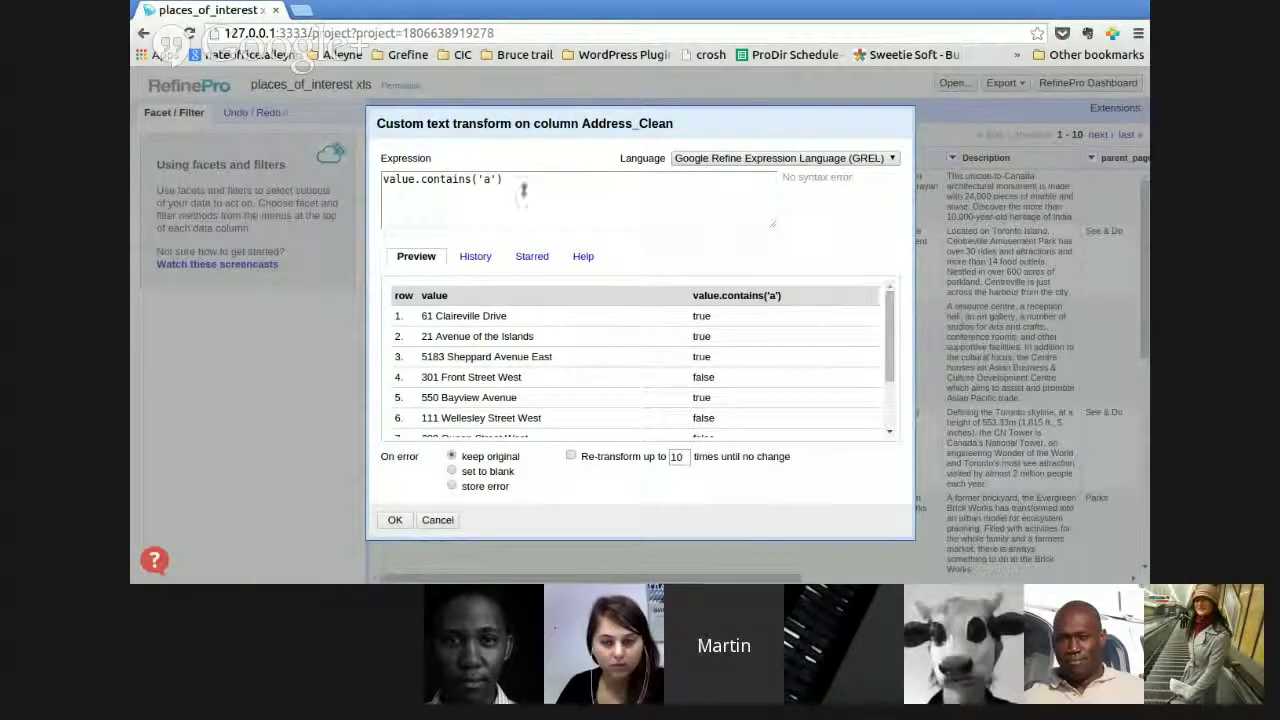
left_click(473, 256)
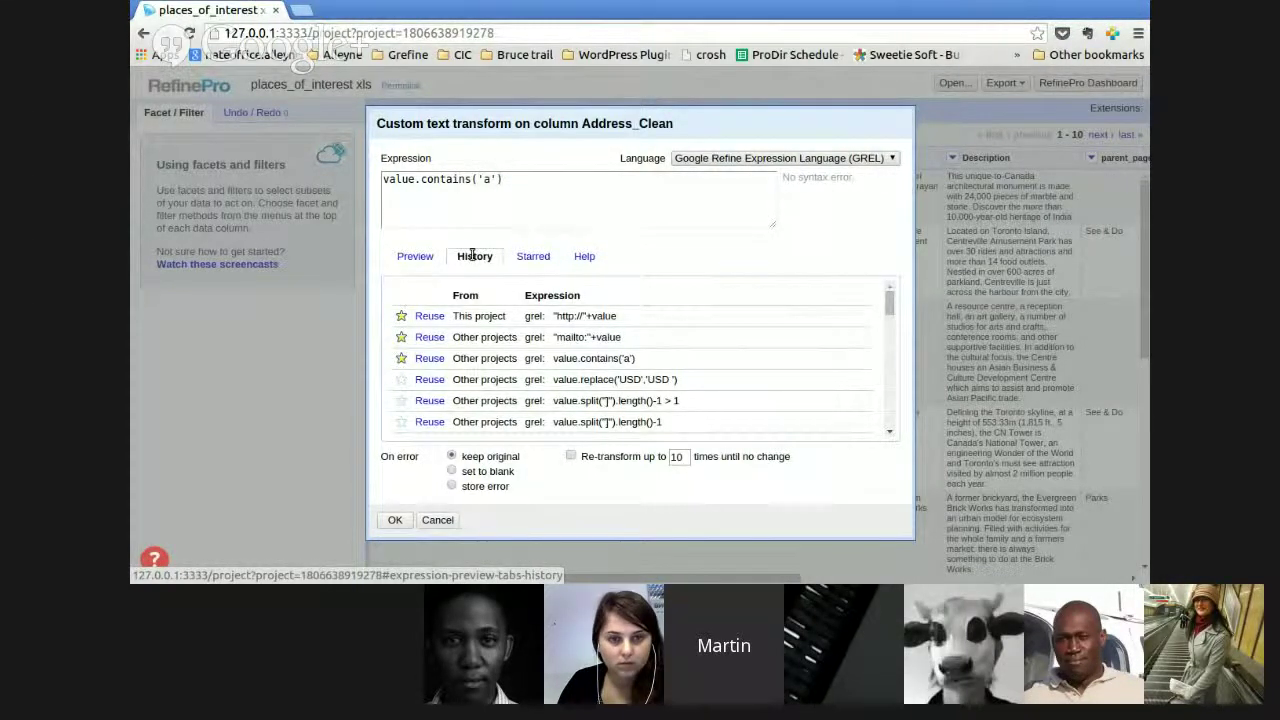
left_click_drag(457, 316, 504, 318)
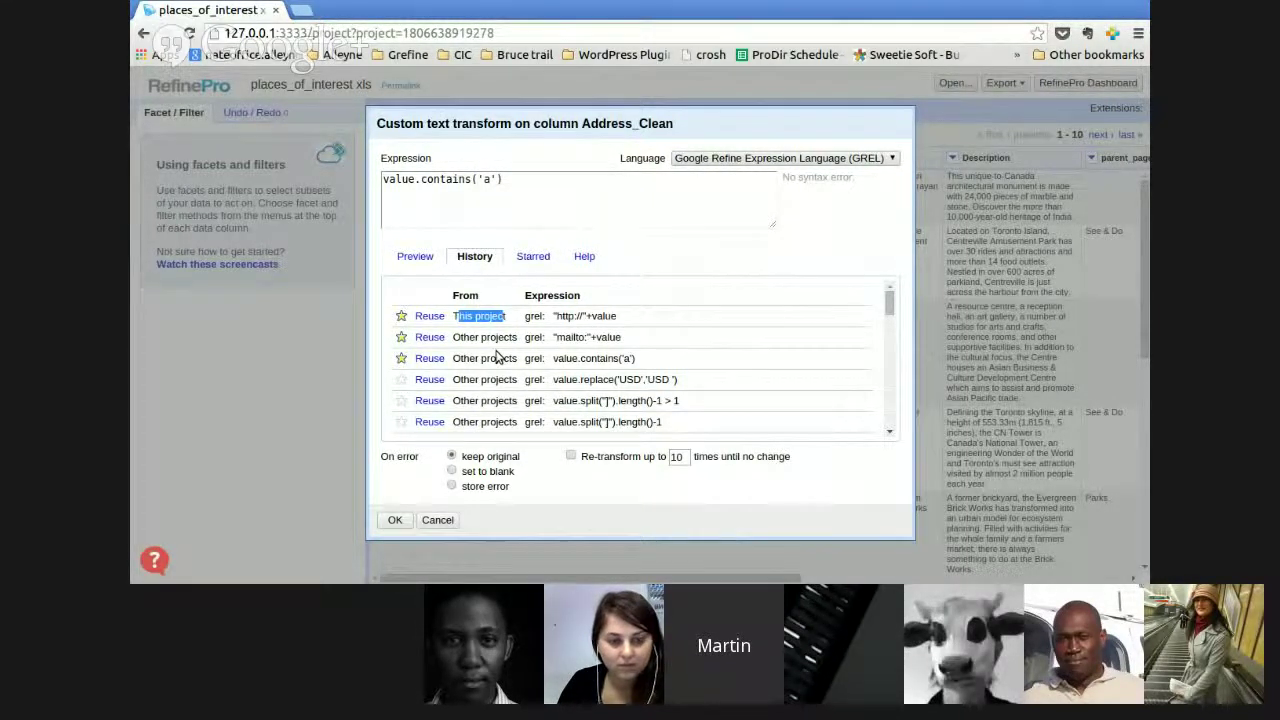
left_click_drag(890, 306, 884, 357)
left_click_drag(880, 370, 895, 292)
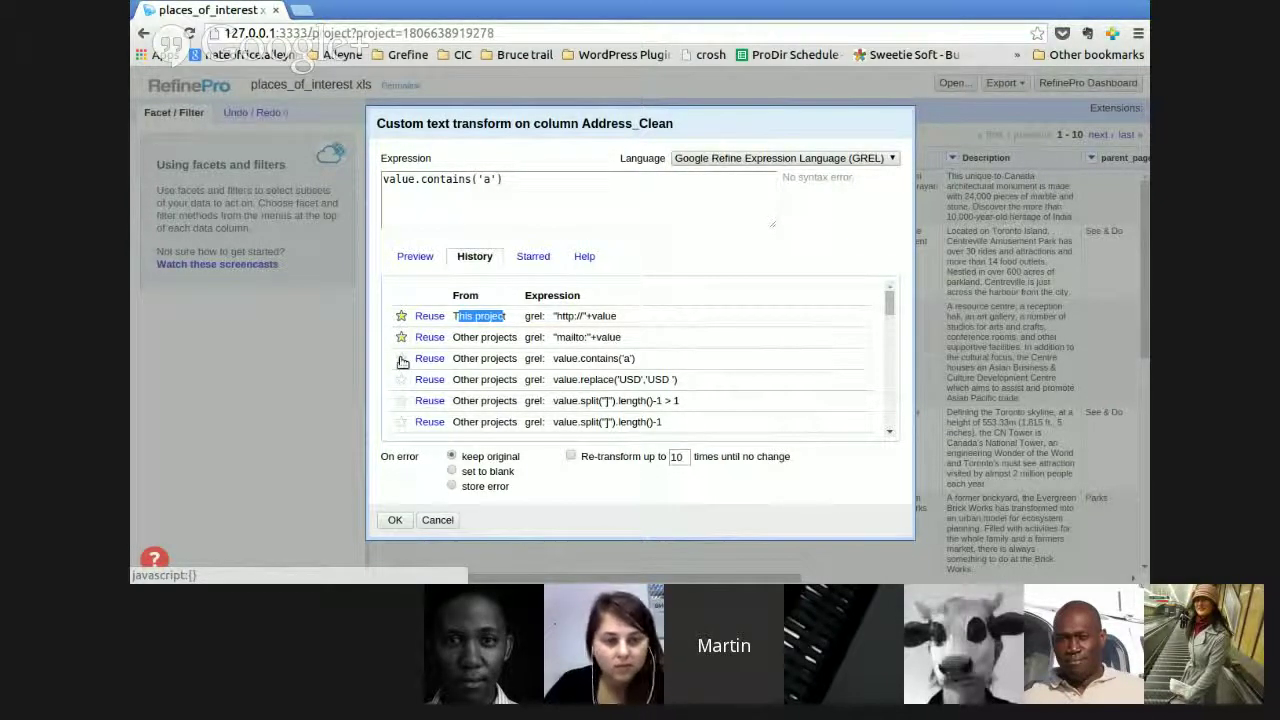
left_click(401, 358)
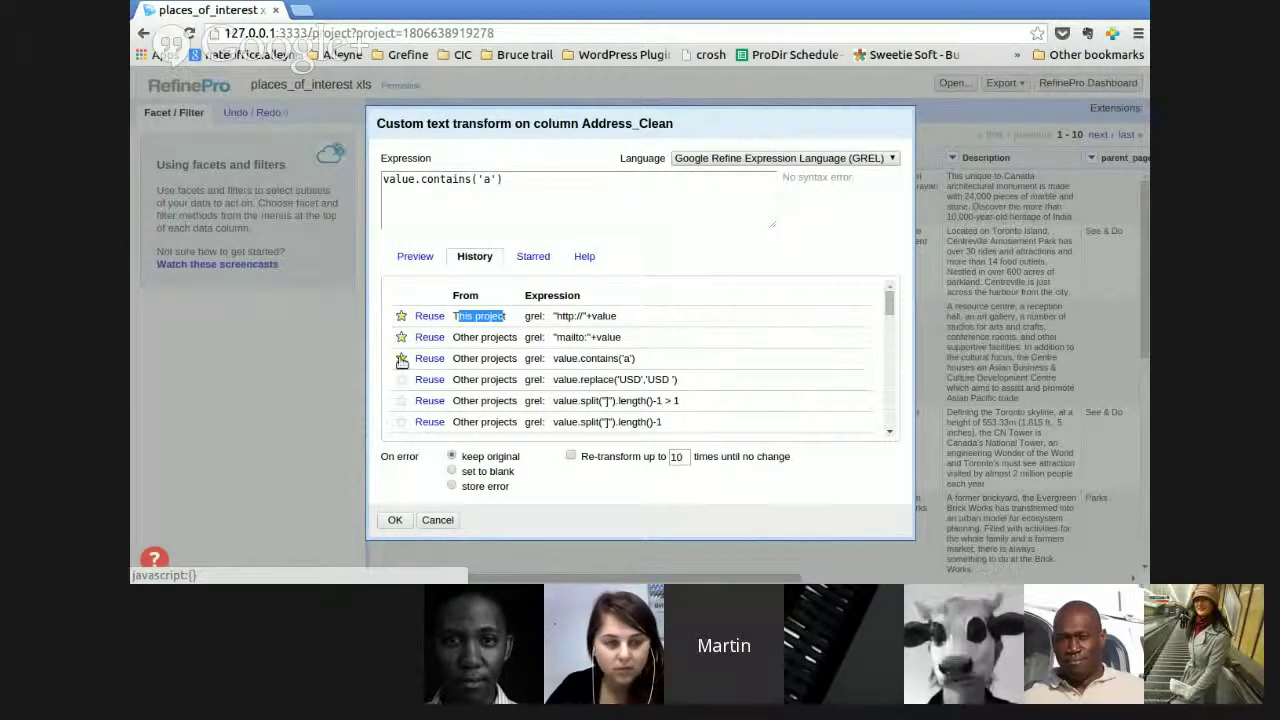
left_click(530, 257)
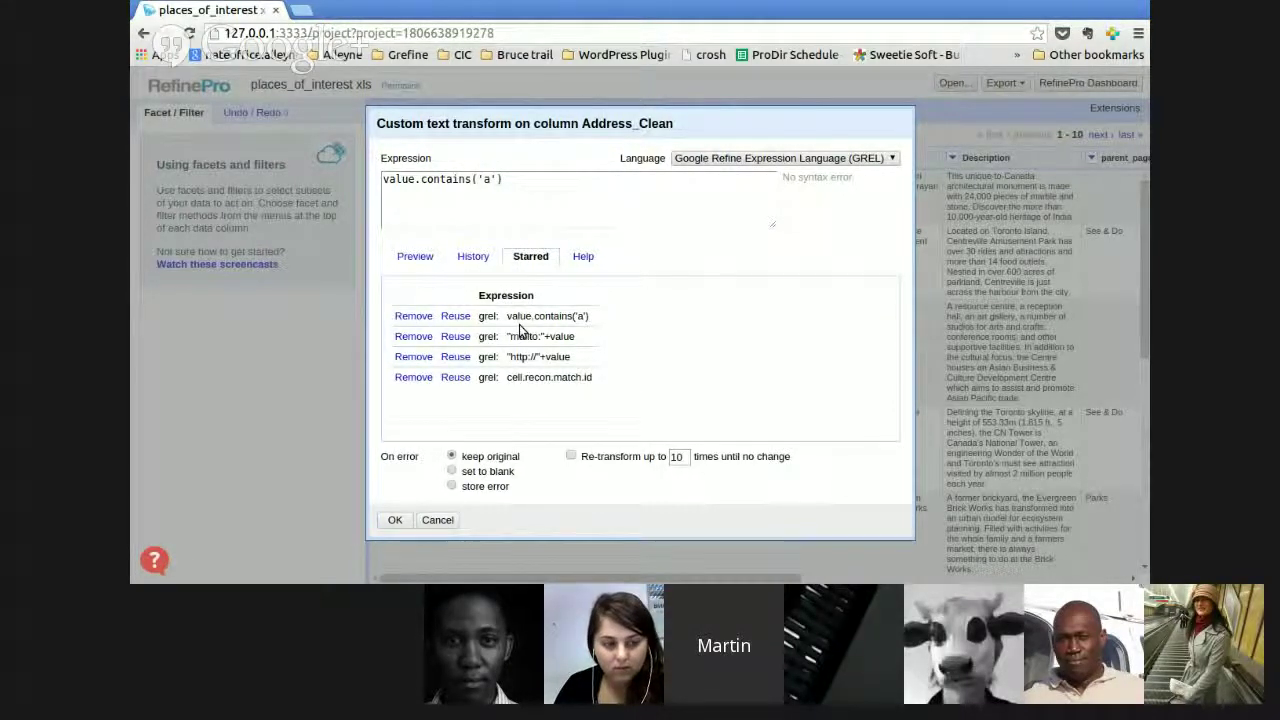
left_click(460, 356)
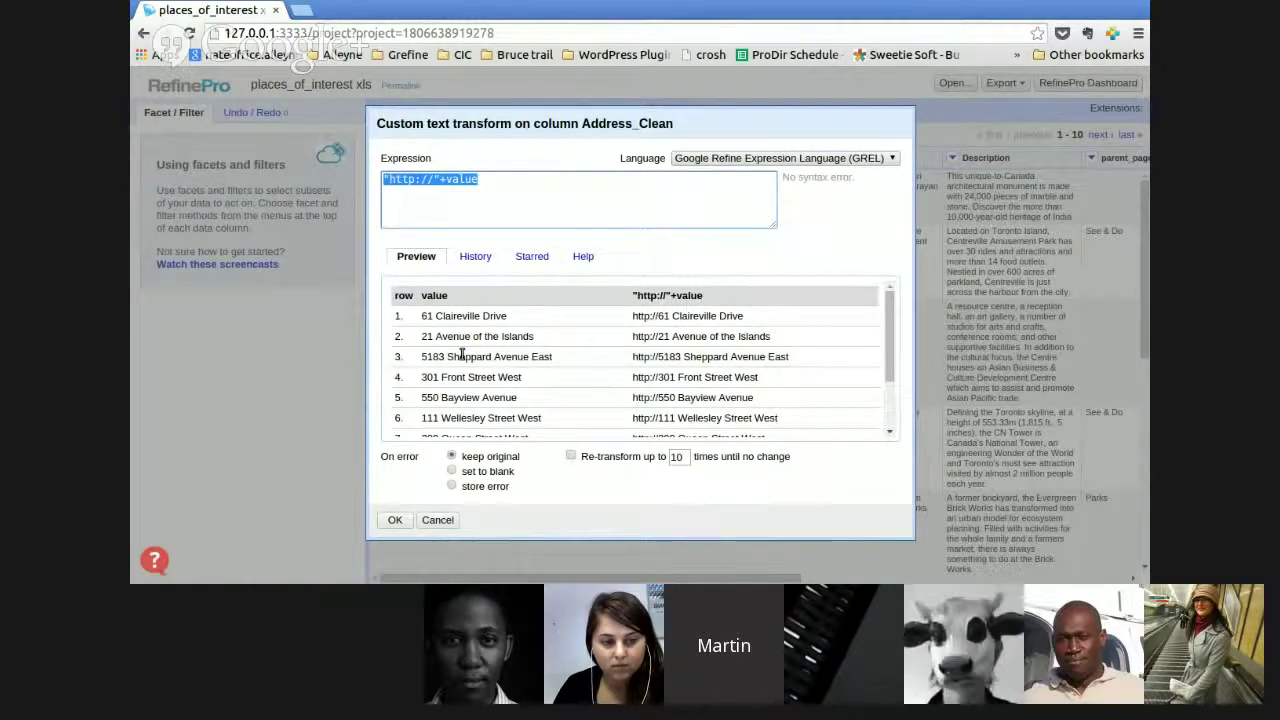
- Browse the GREL help of the transform dialog and examine the entry for the length function
left_click(580, 260)
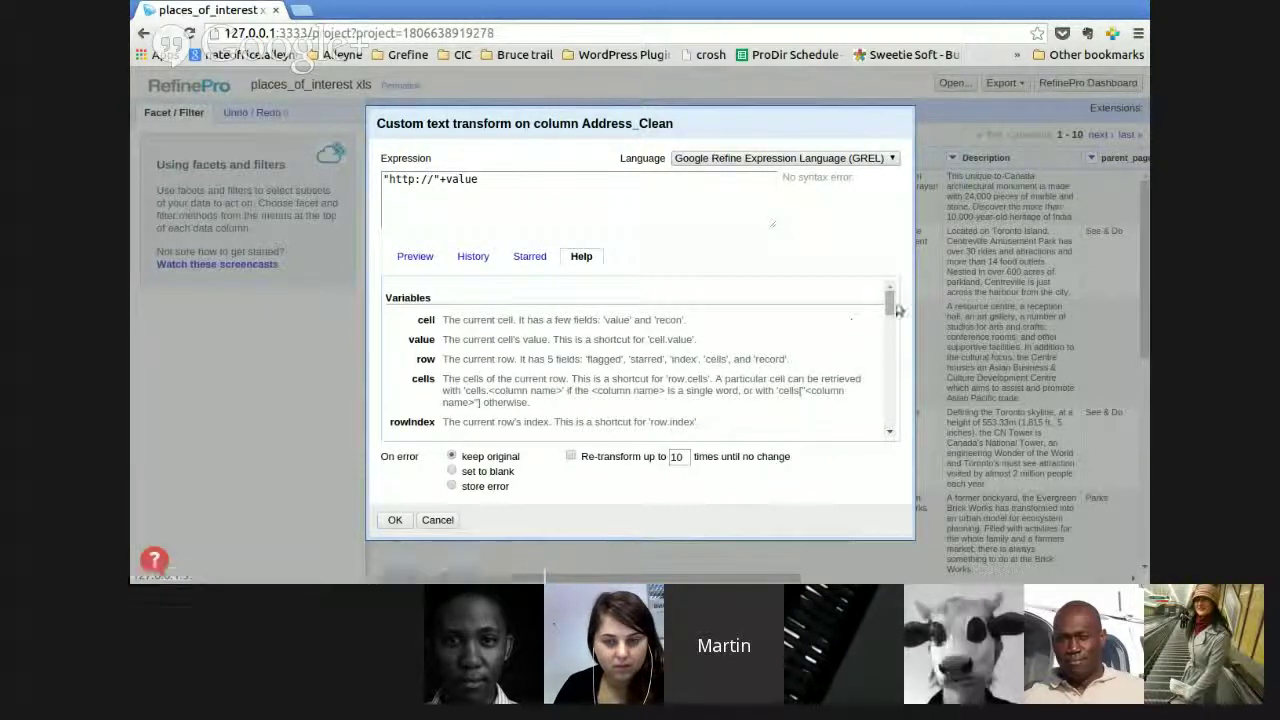
left_click_drag(888, 312, 885, 335)
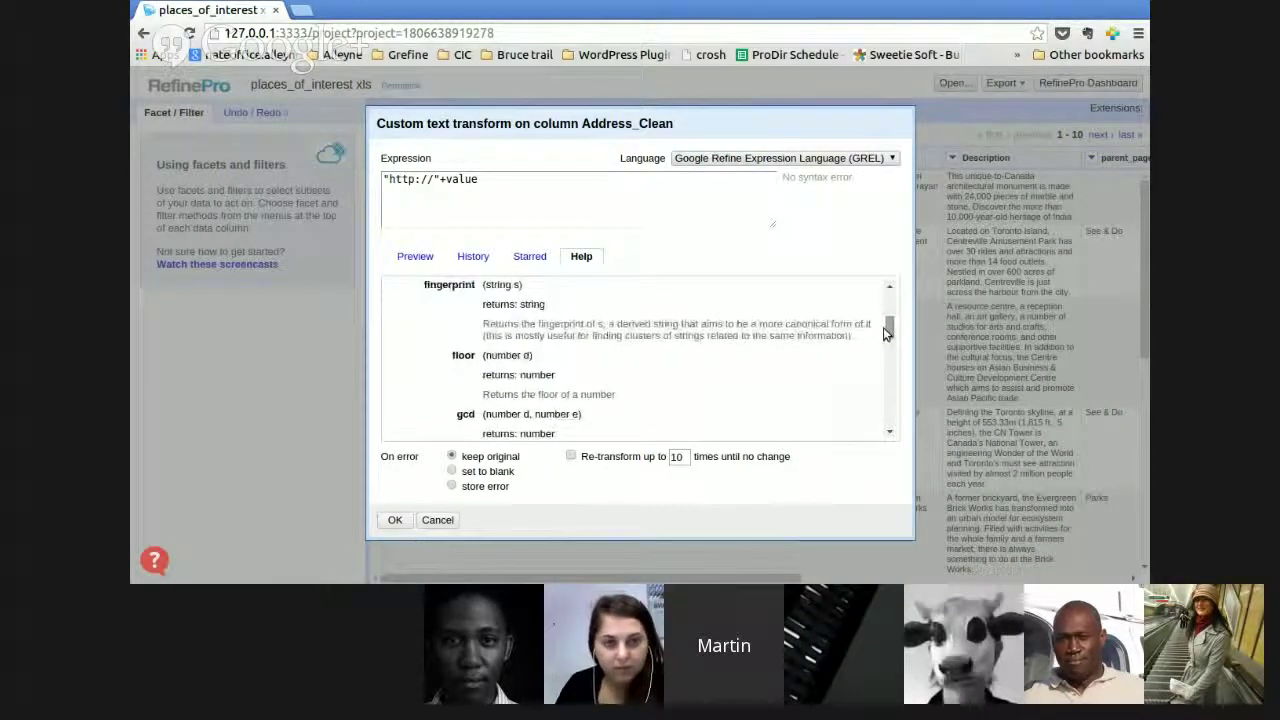
left_click_drag(887, 328, 887, 342)
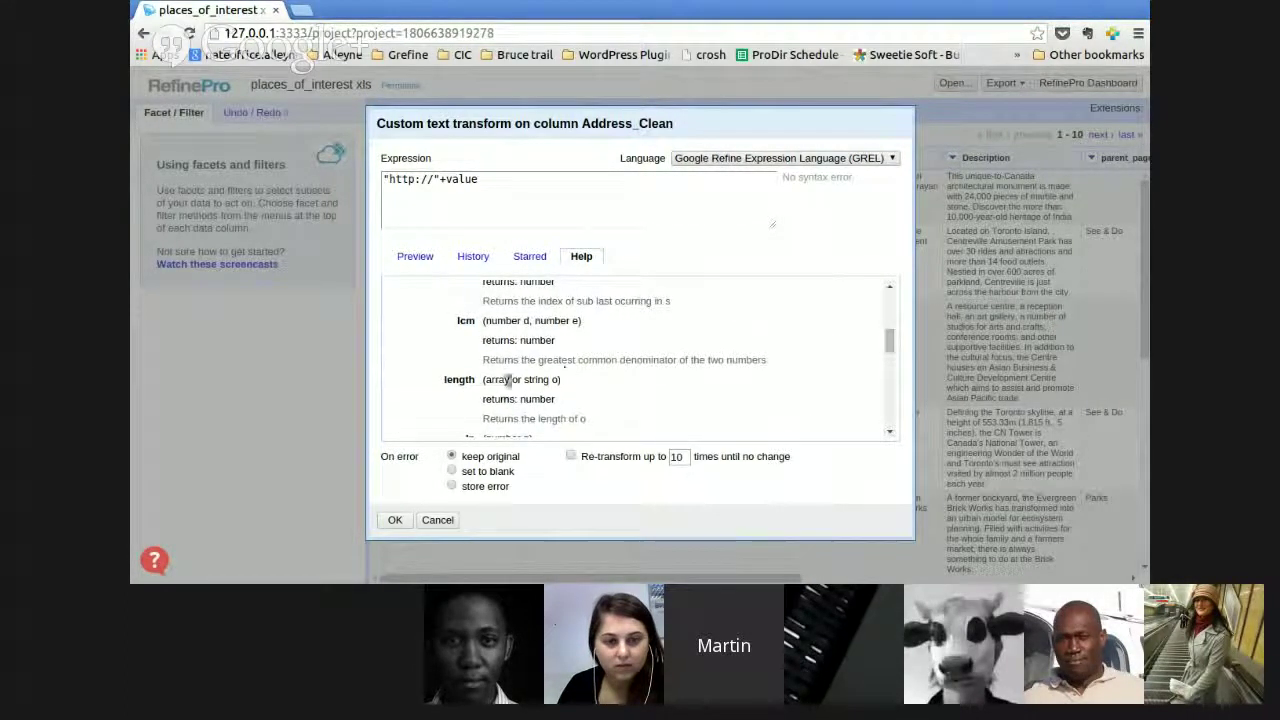
left_click_drag(498, 419, 577, 421)
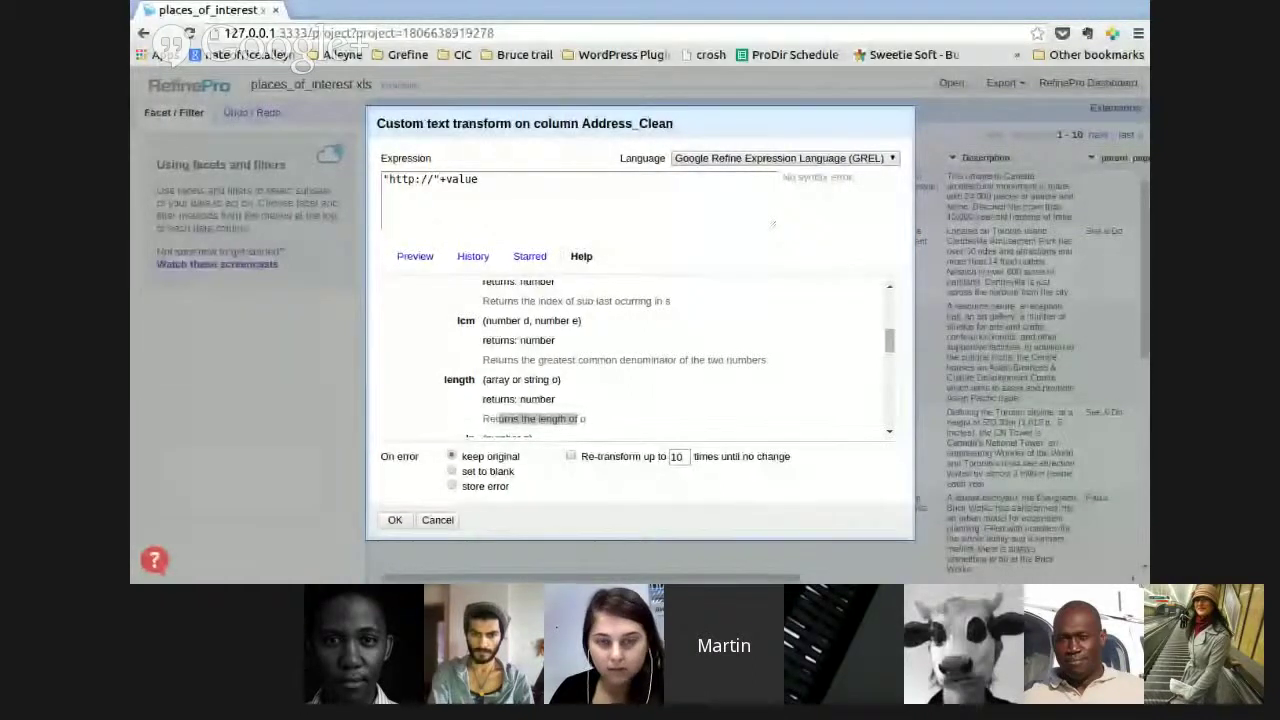
key("alt+Tab")
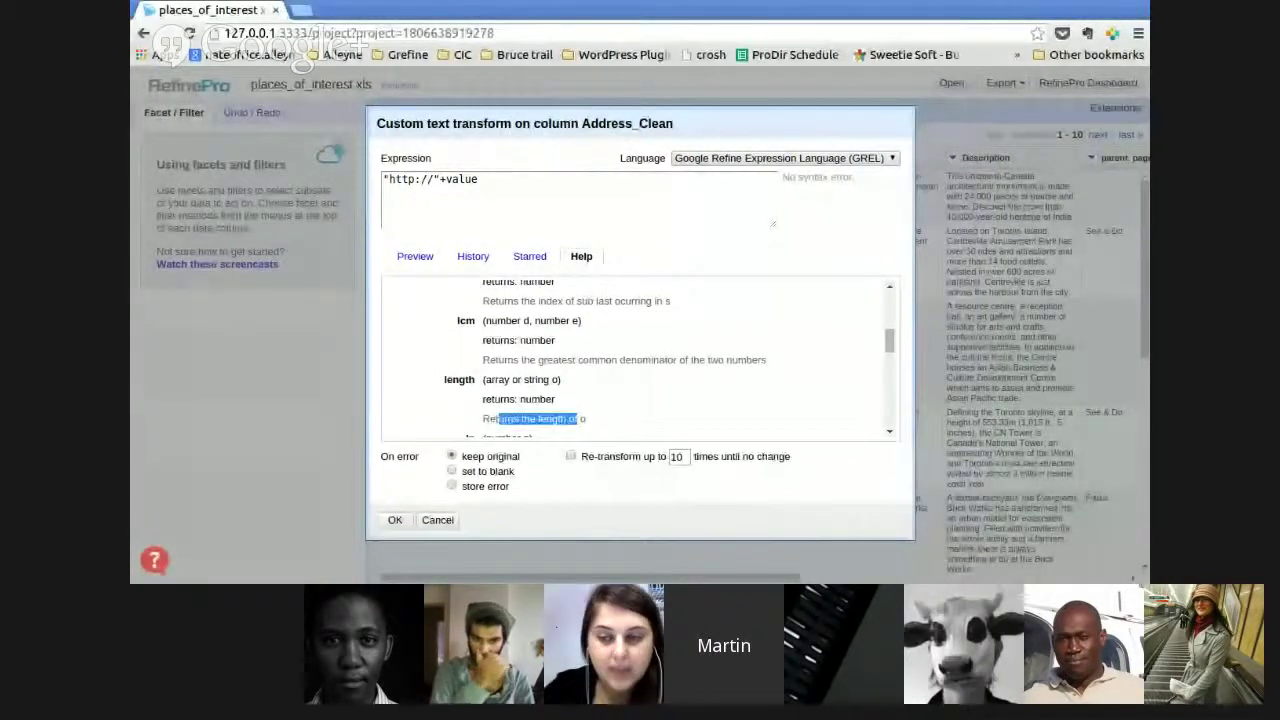
key("alt+Tab")
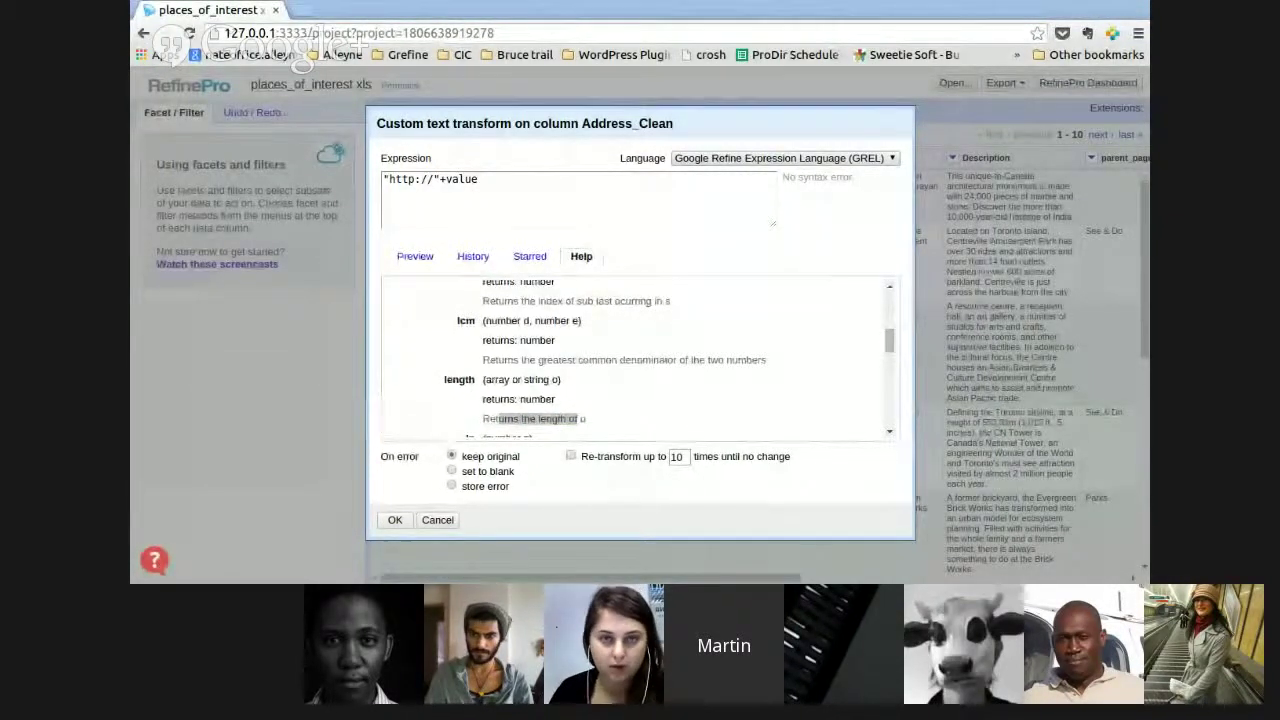
key("alt+Tab")
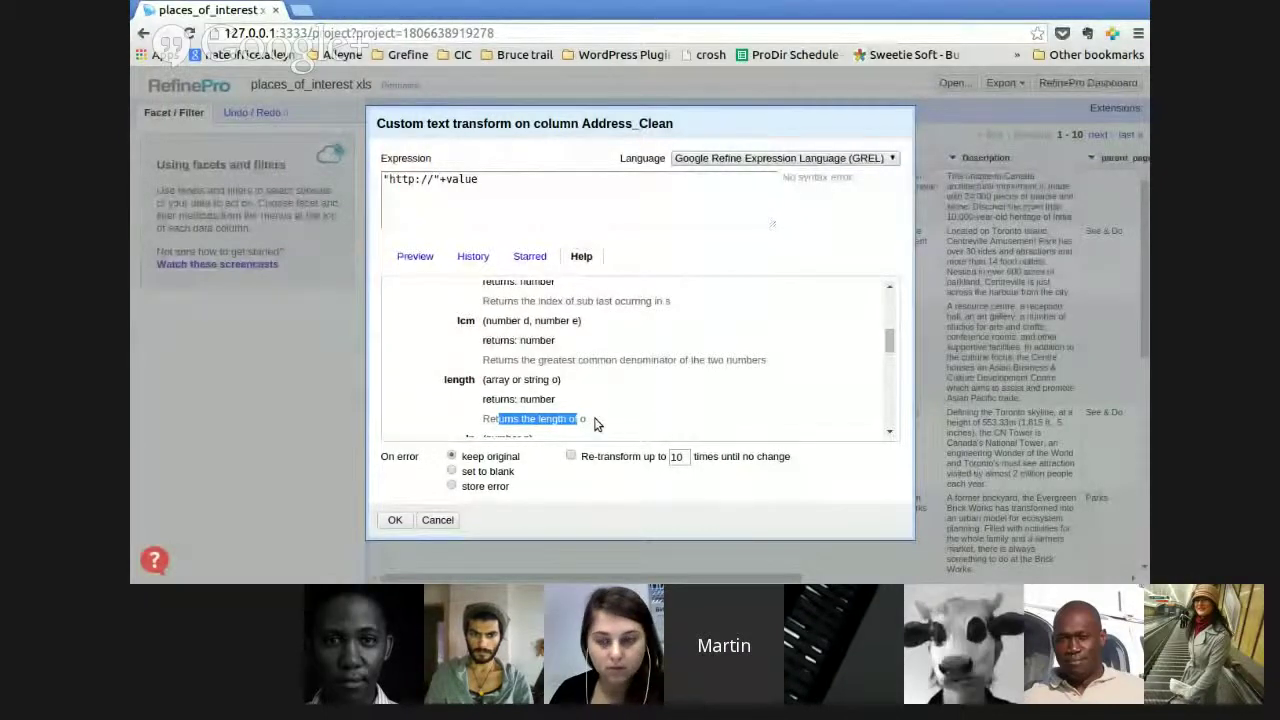
- Look through the expression history down to its last entries and cancel the Address_Clean transform
left_click(473, 256)
scroll(885, 360, "down", 5)
scroll(879, 404, "down", 5)
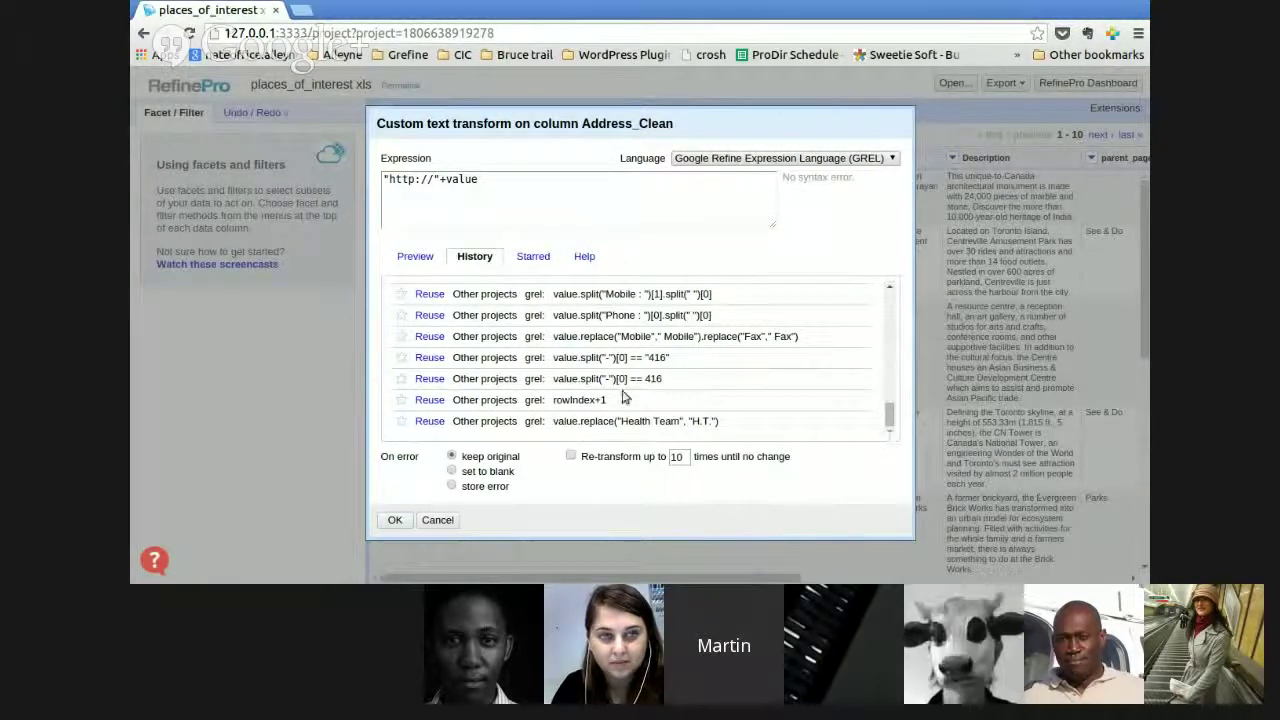
left_click(433, 527)
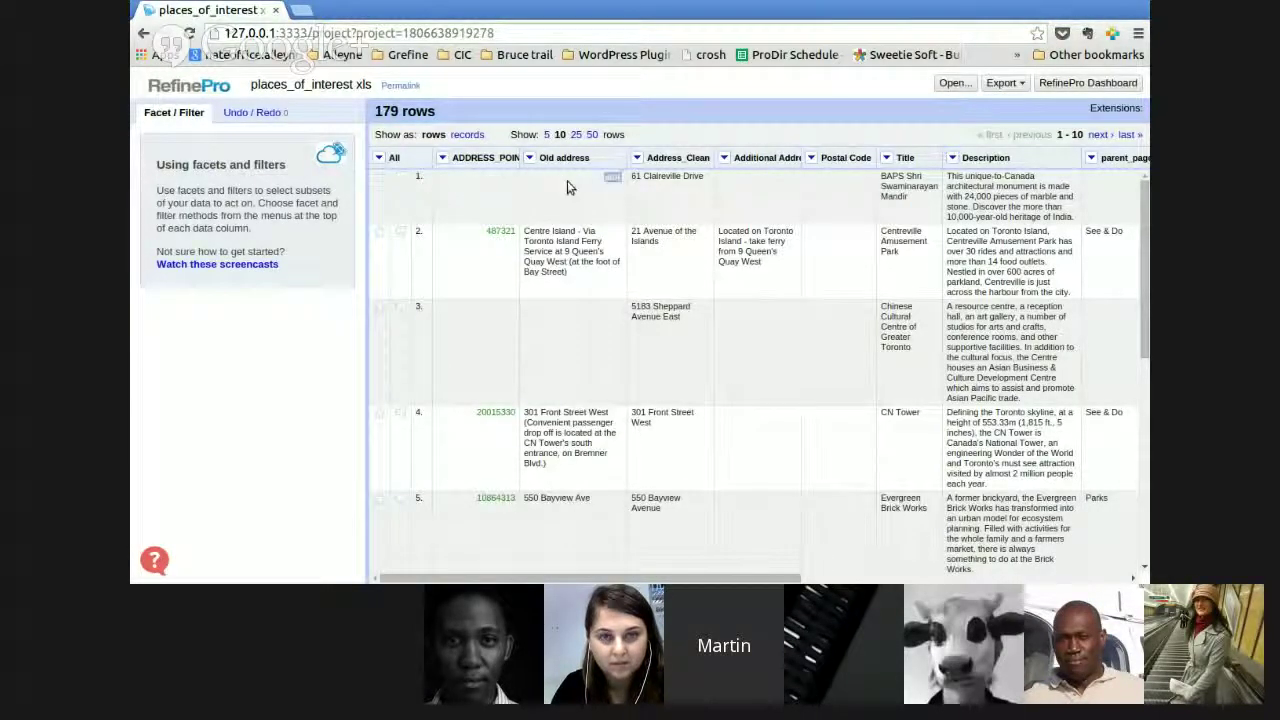
left_click(639, 158)
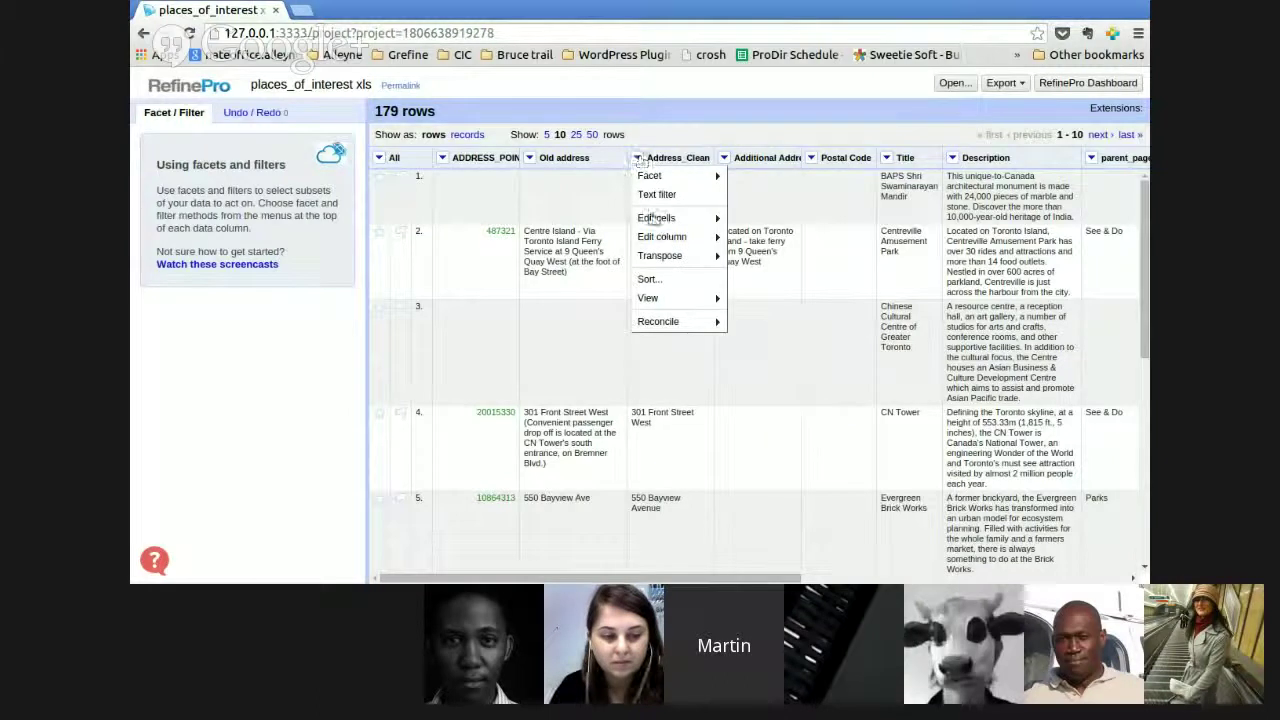
mouse_move(652, 218)
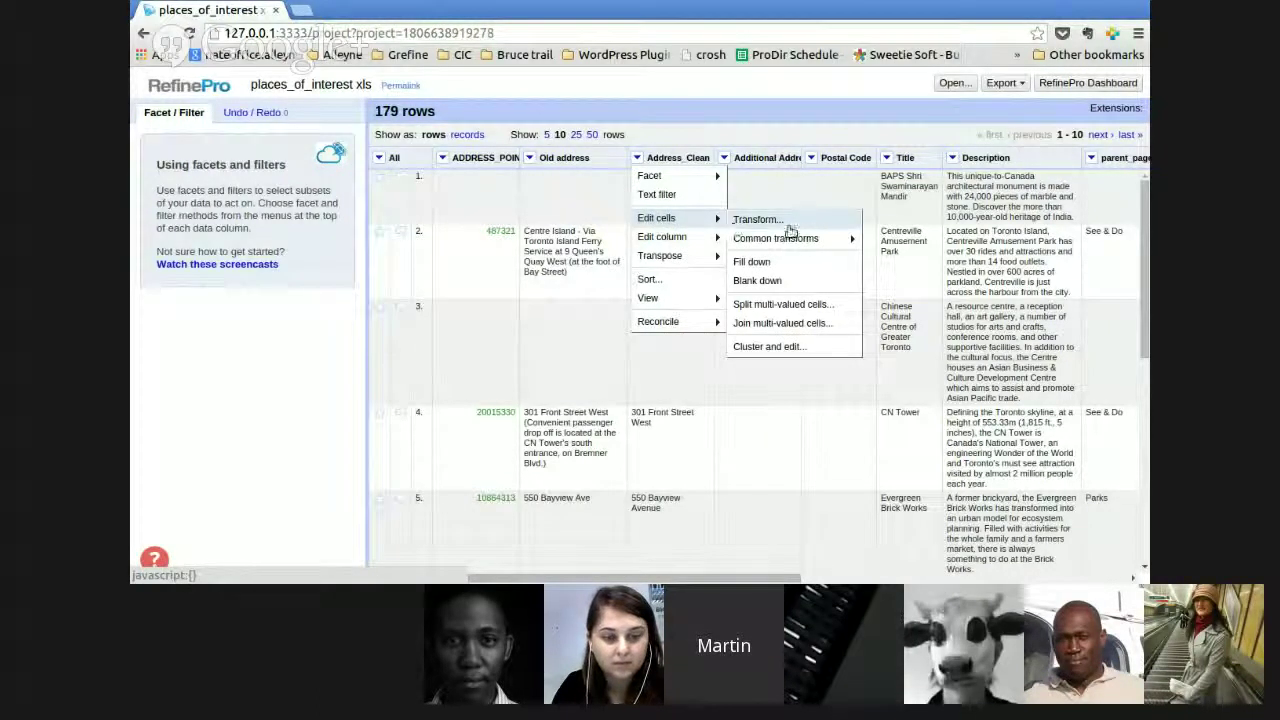
mouse_move(703, 244)
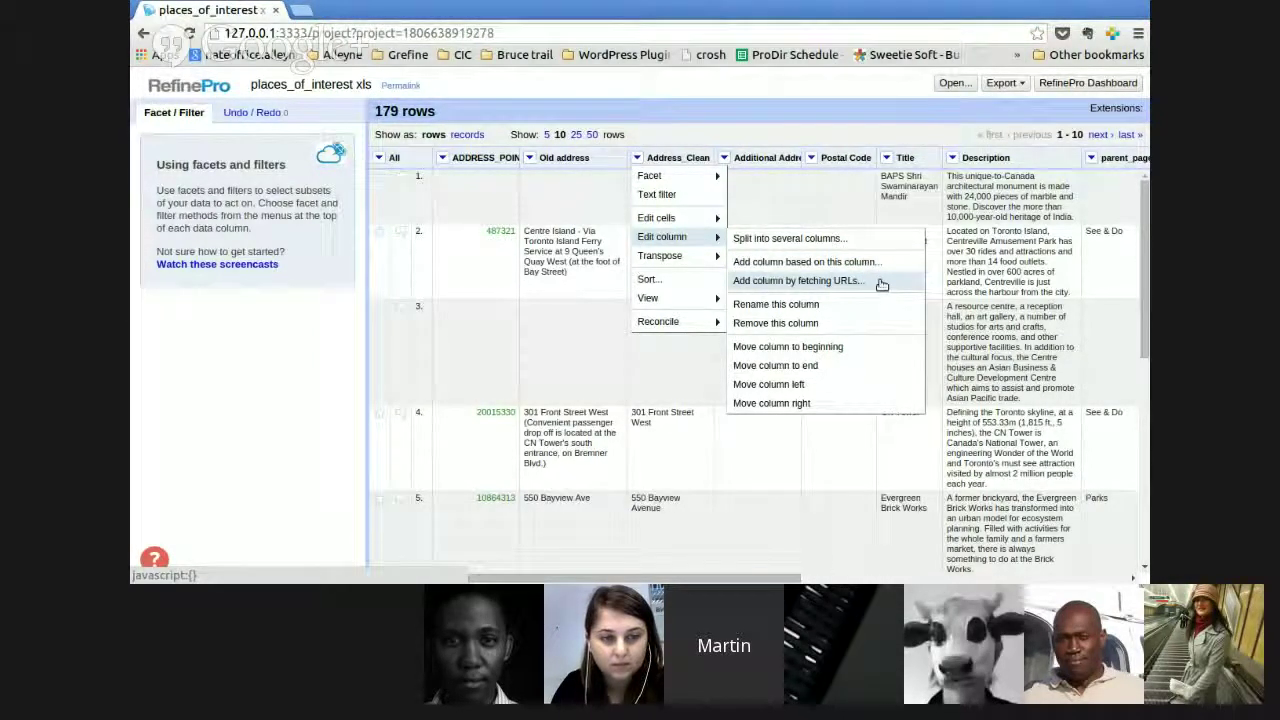
left_click(745, 132)
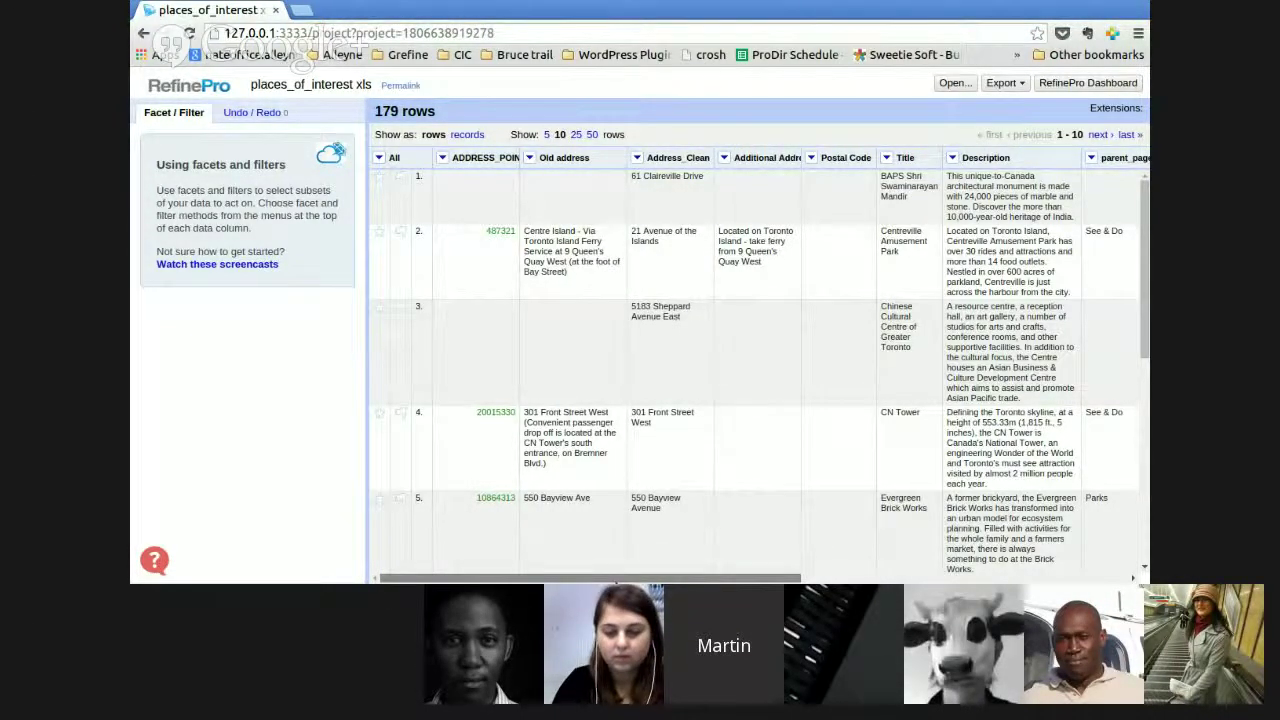
- Add a text facet on the Category column and filter the rows to Attraction
left_click_drag(617, 583, 772, 580)
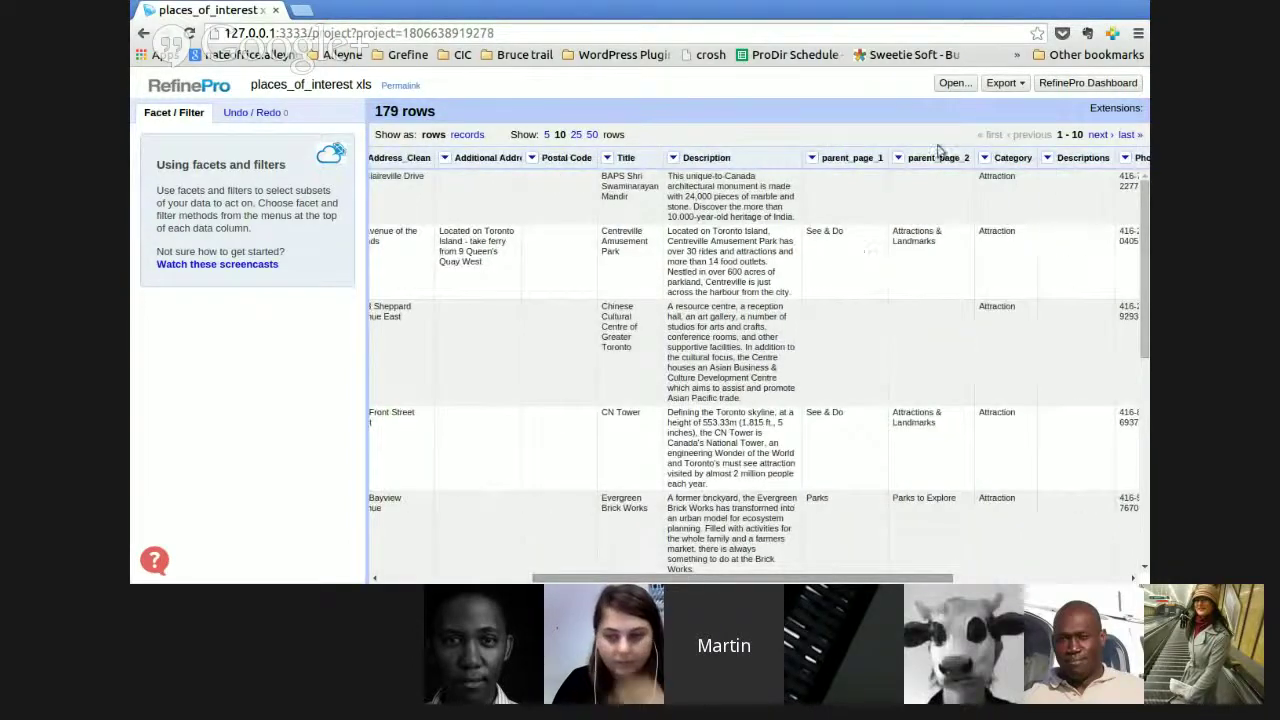
left_click(984, 157)
mouse_move(997, 176)
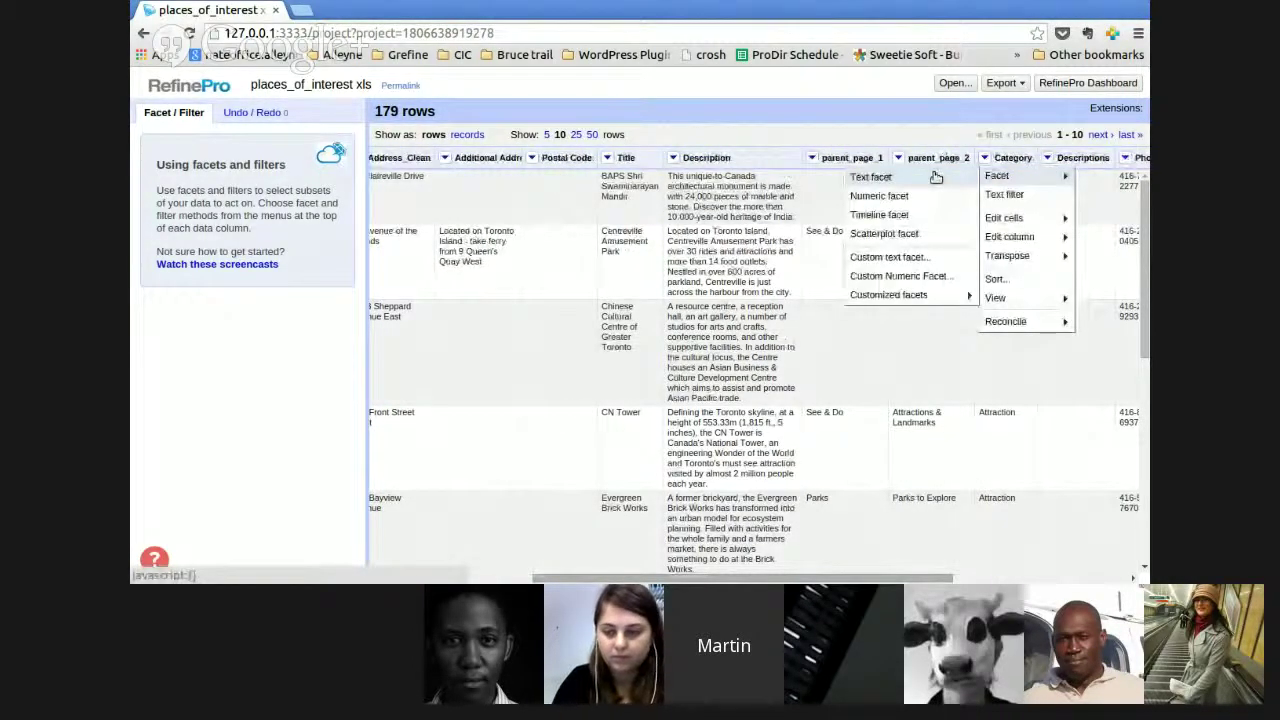
left_click(935, 177)
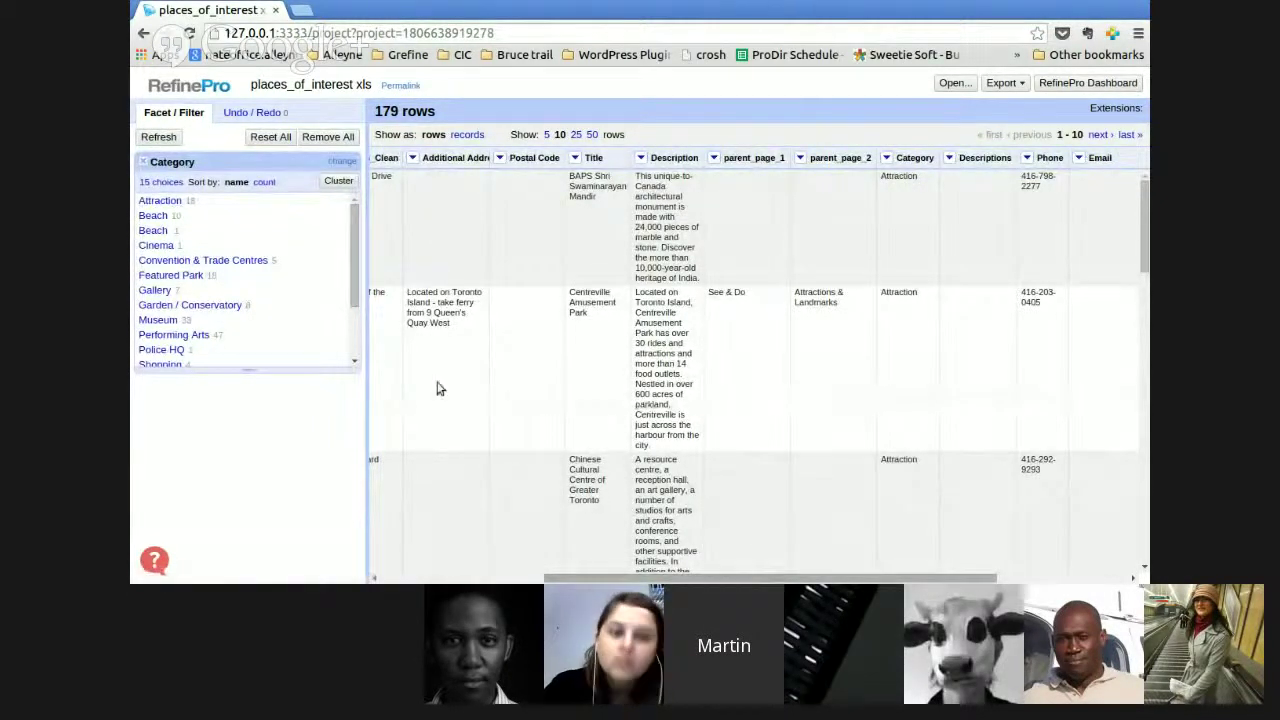
left_click(150, 200)
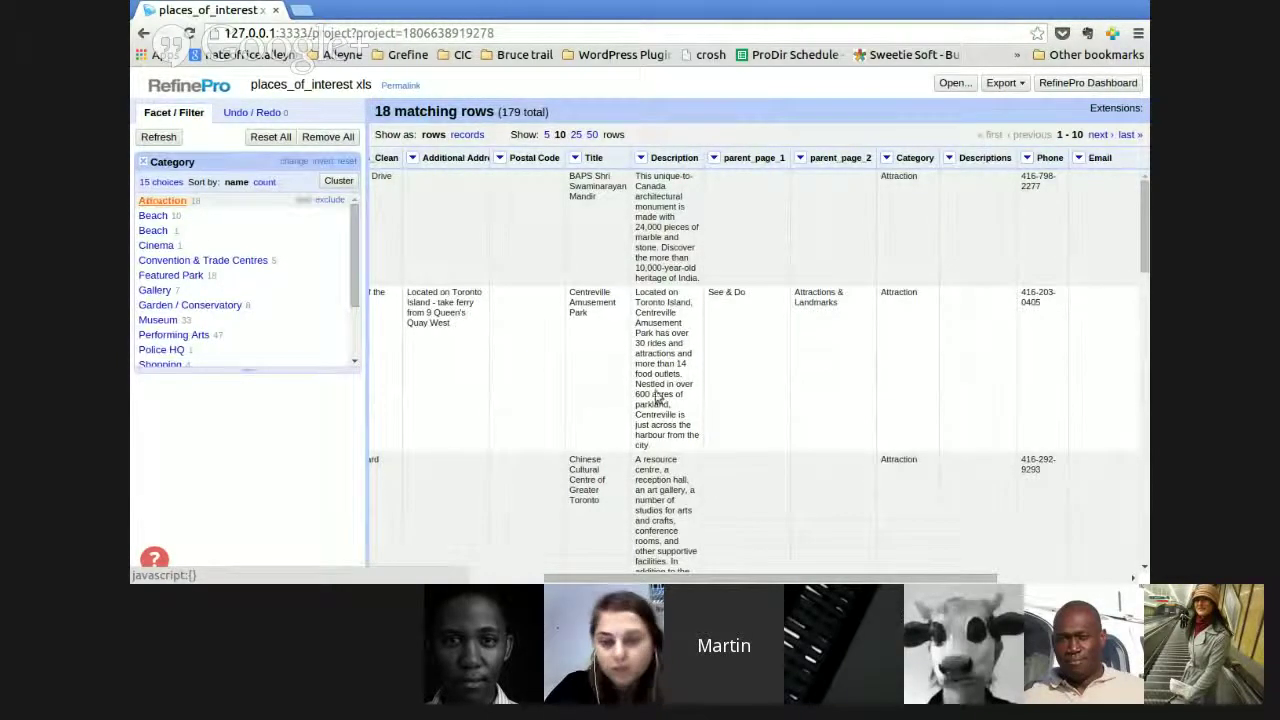
- Transform the Address_Clean cells of the filtered rows with the GREL expression "abcd "+value
scroll(651, 157, "left", 4)
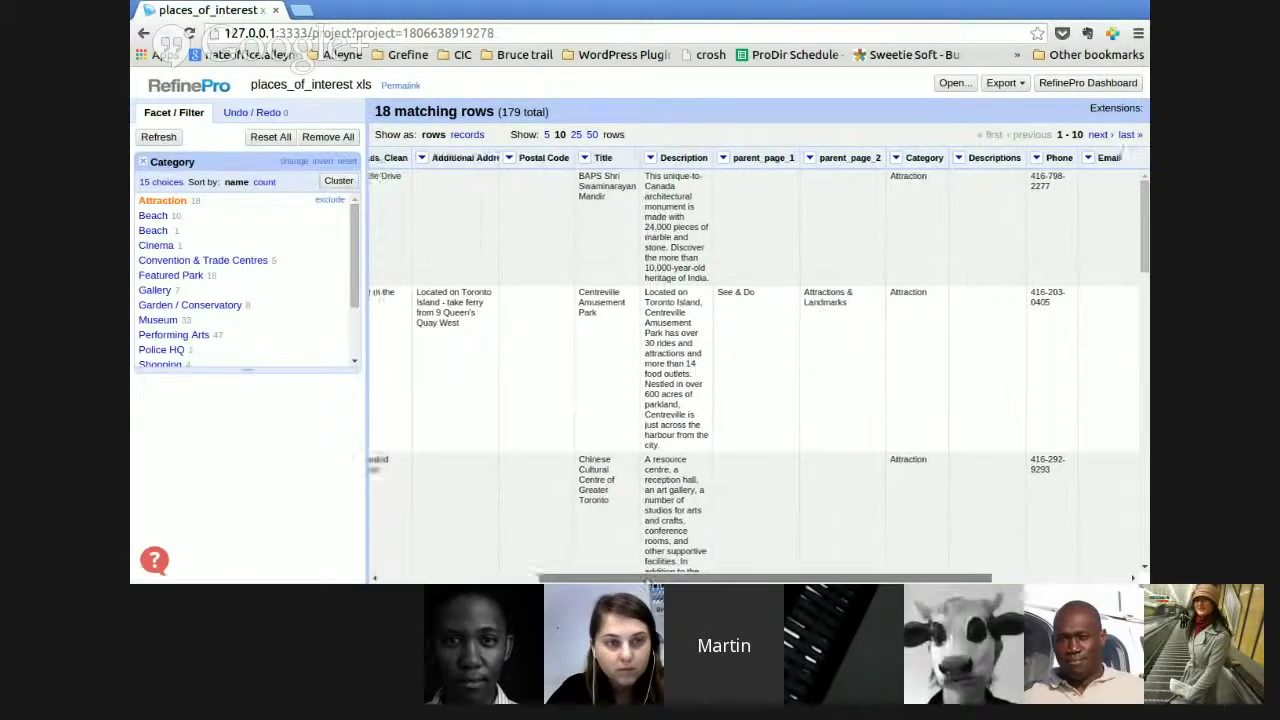
left_click(508, 158)
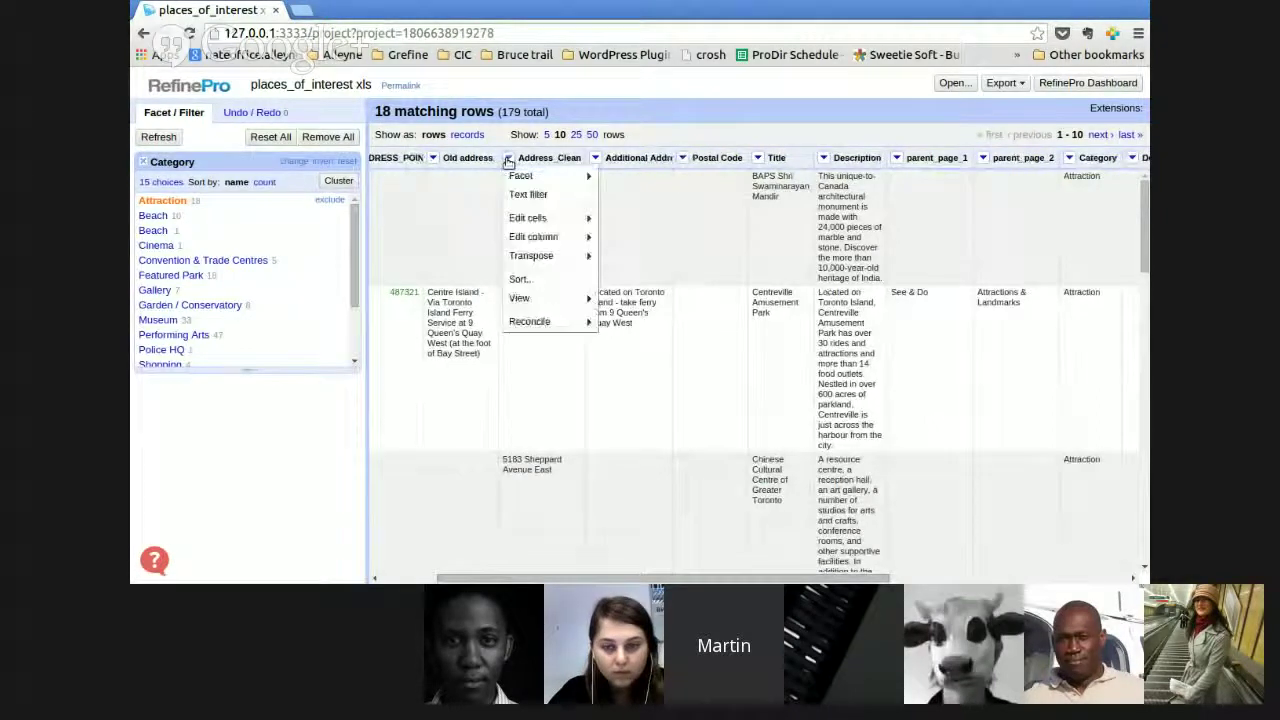
mouse_move(540, 217)
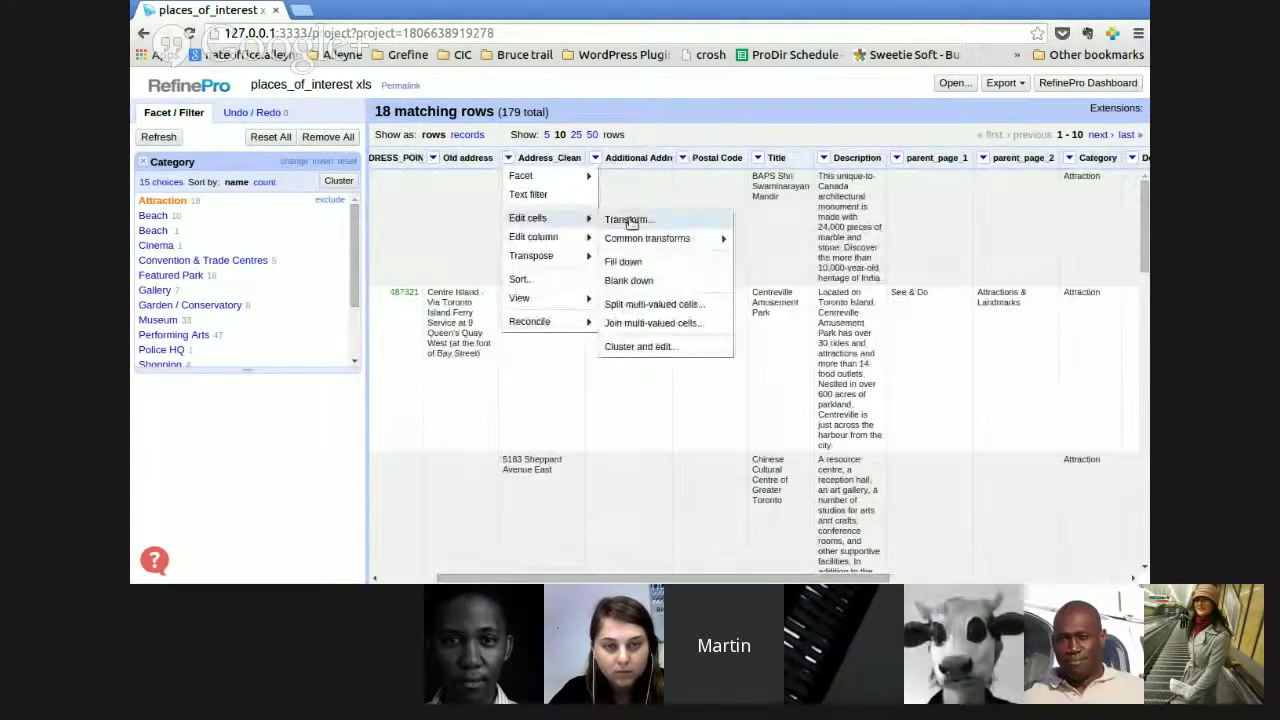
left_click(631, 220)
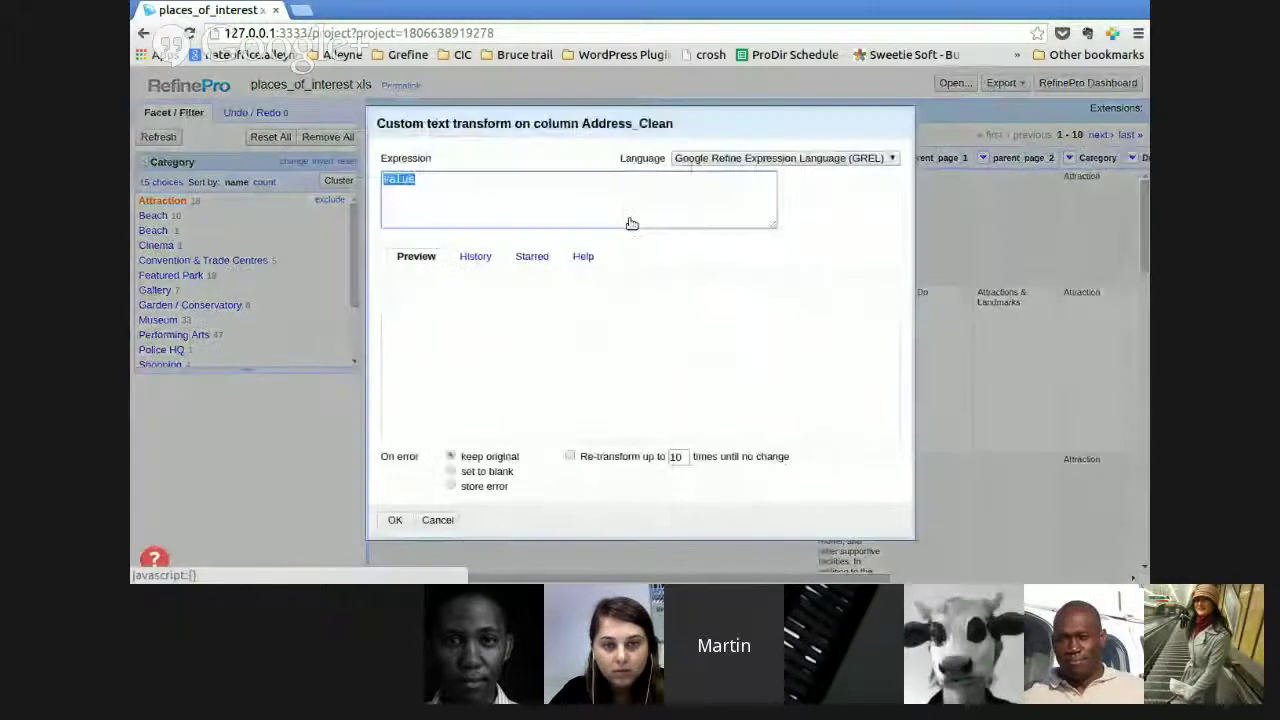
left_click(385, 183)
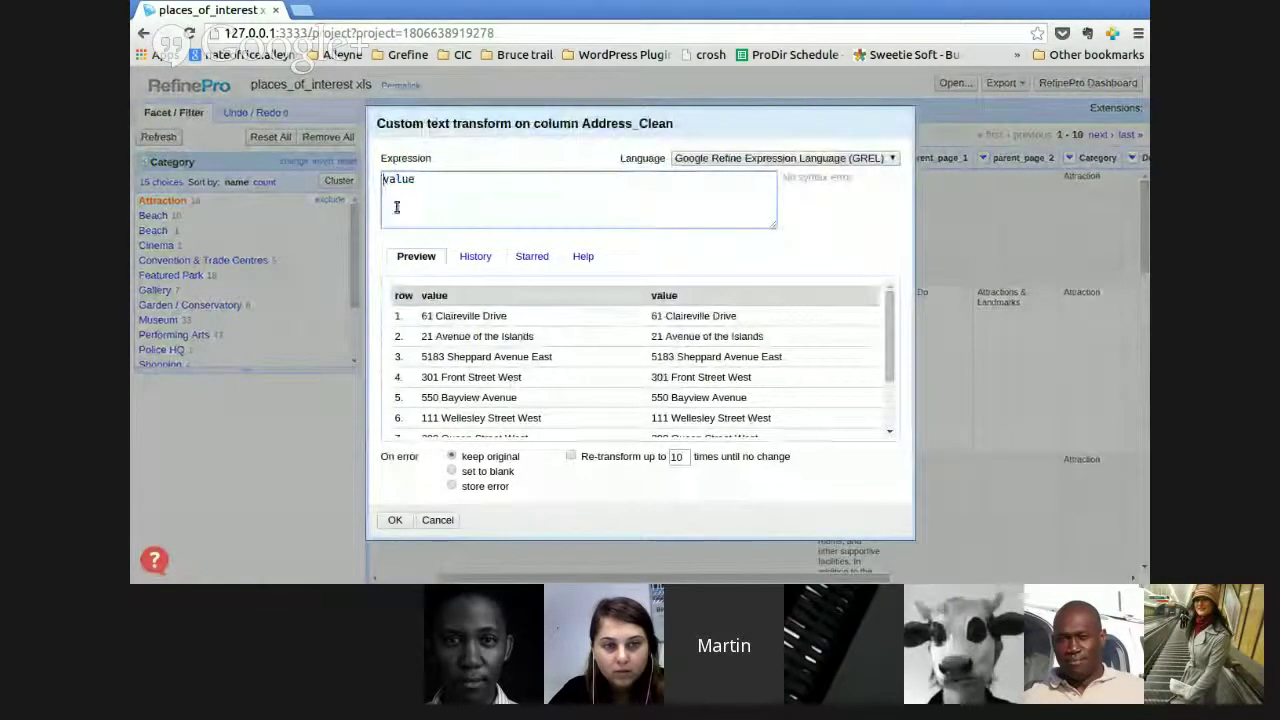
type("\"")
type("abcd\"")
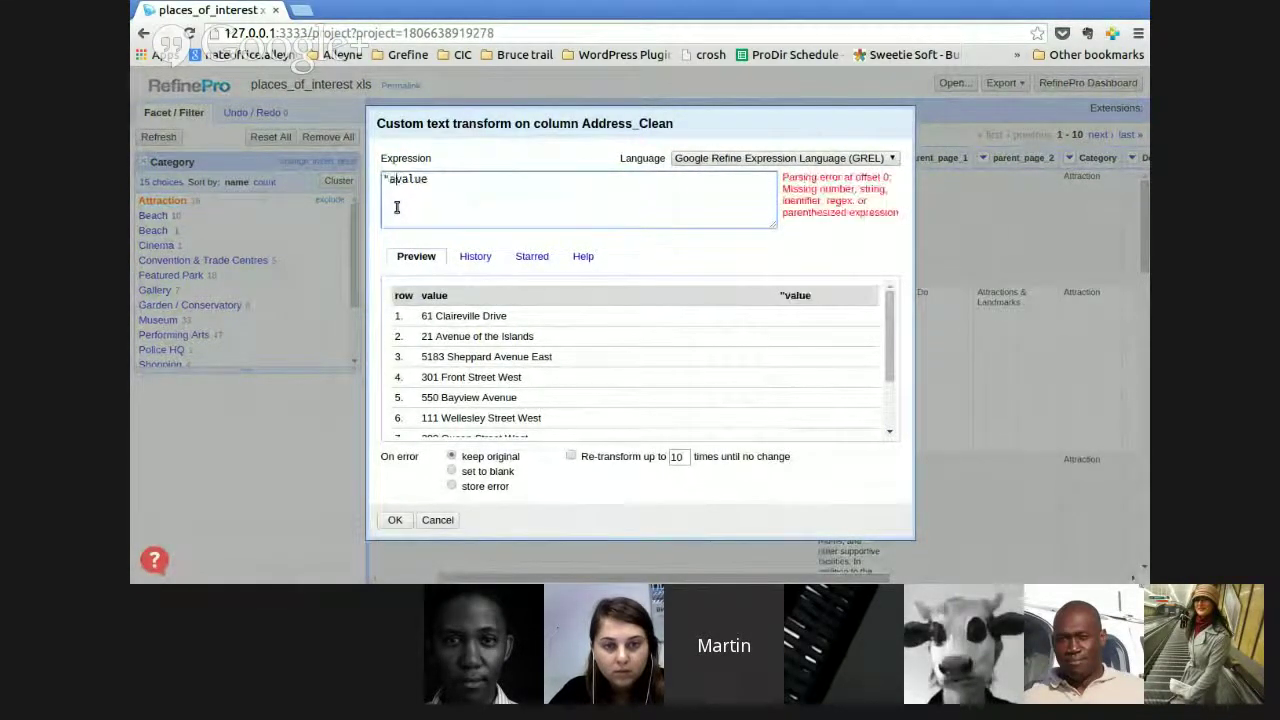
key("Left")
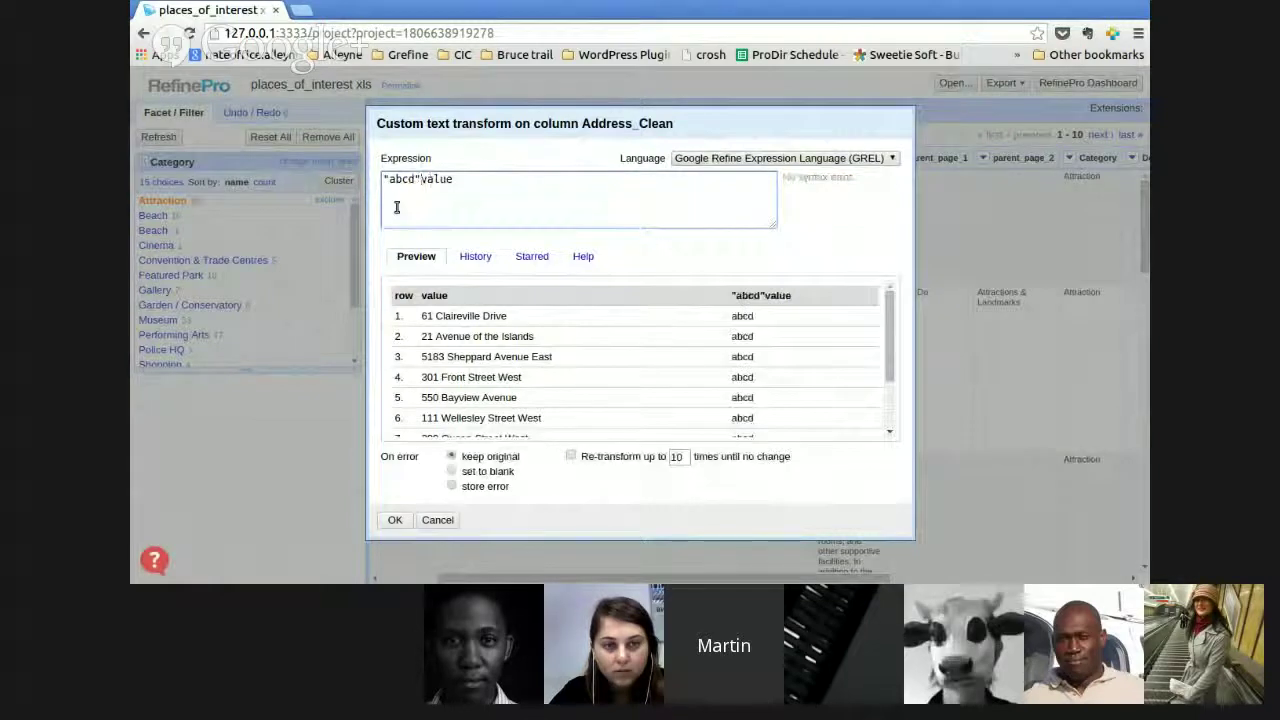
type("+")
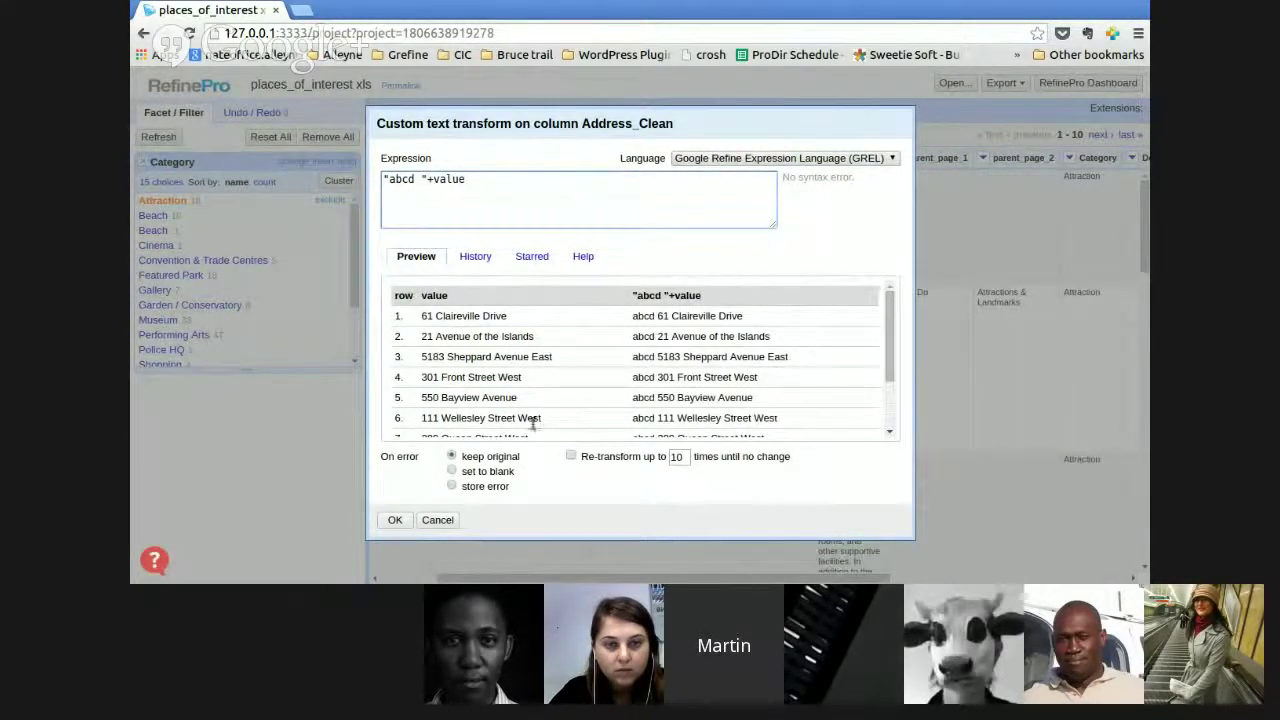
left_click(396, 521)
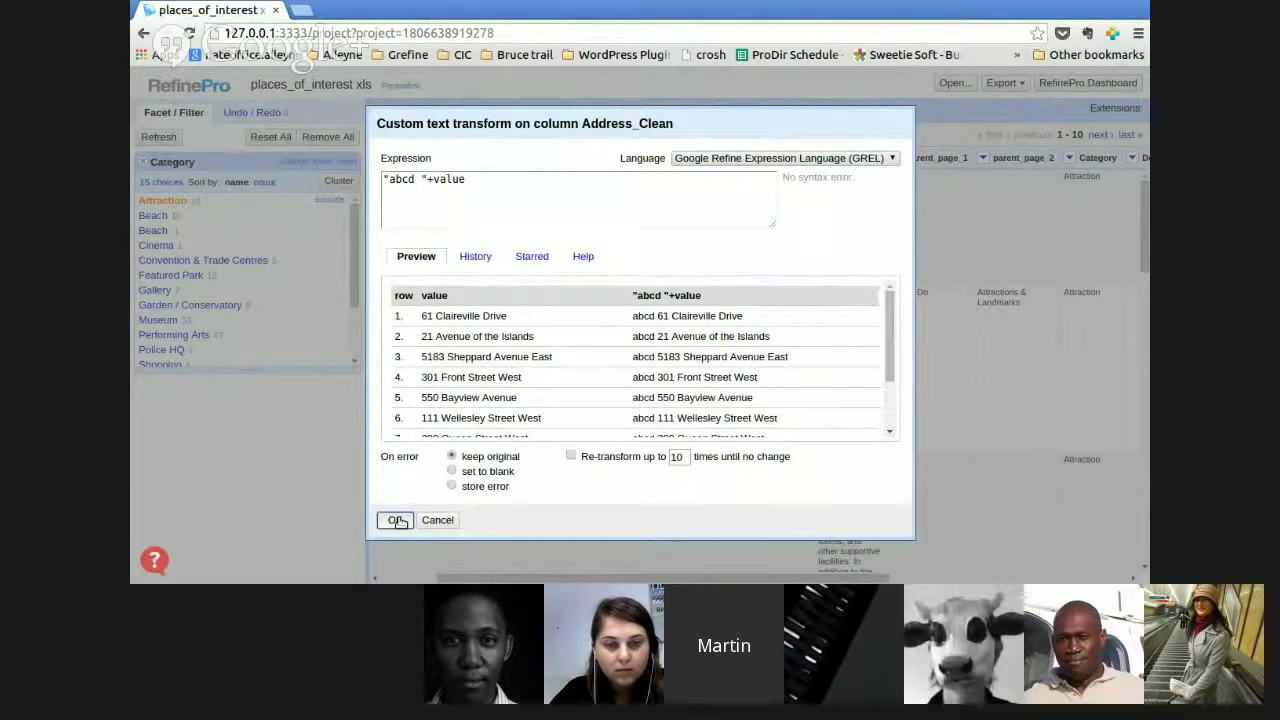
left_click(396, 521)
left_click_drag(492, 76, 635, 75)
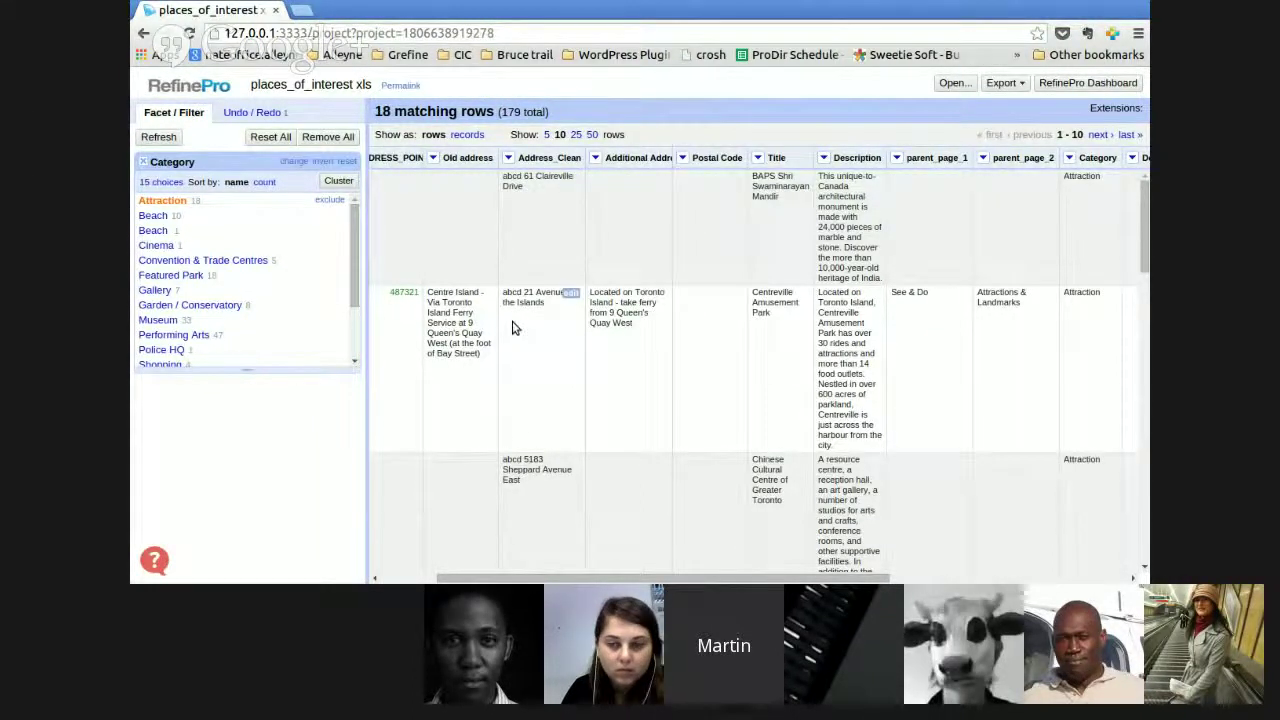
- Switch the Category facet to Gallery and check the Address_Clean values of those rows
left_click(155, 290)
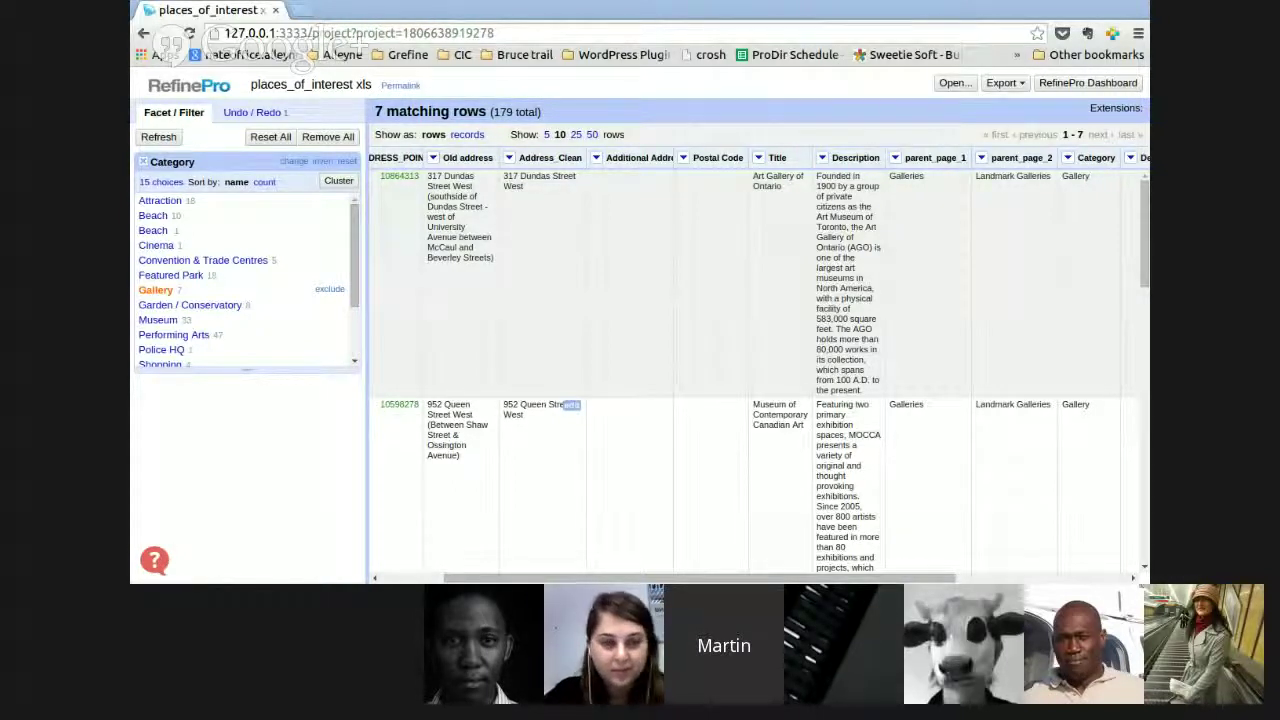
left_click(1137, 396)
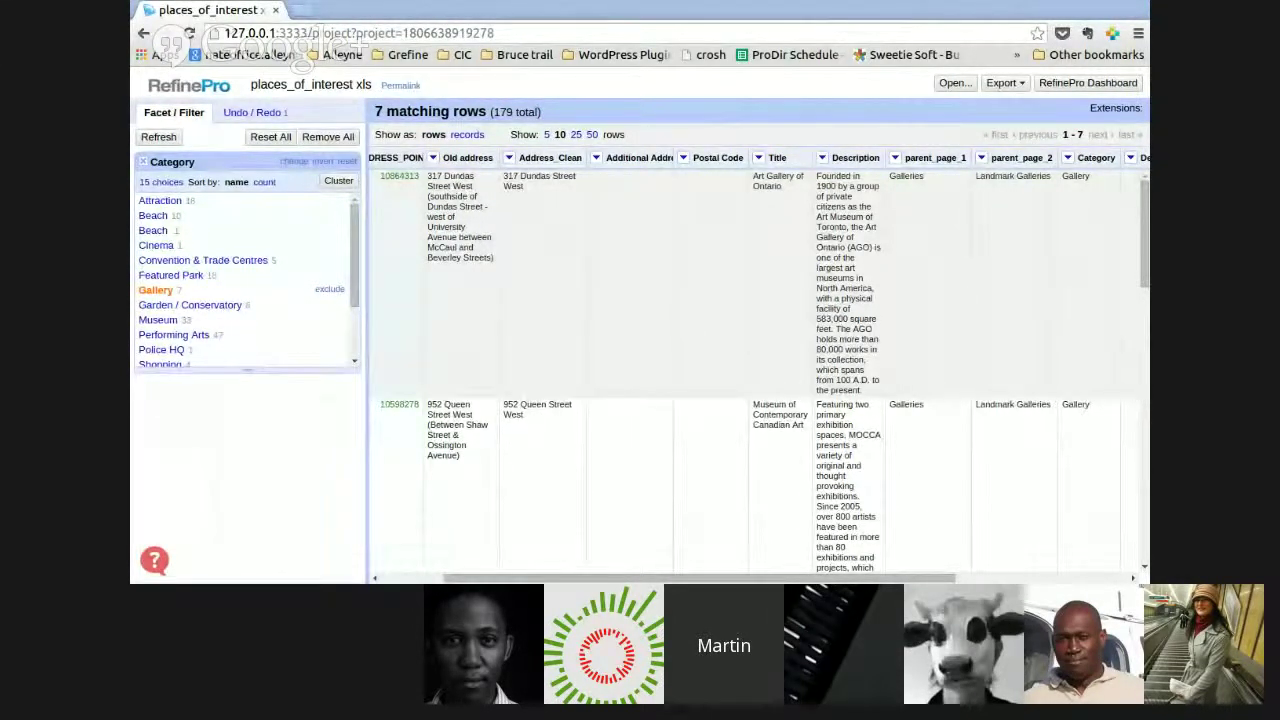
- Remove the Category facet and undo the Address_Clean text transform by reverting the project to its Create project state
left_click(143, 162)
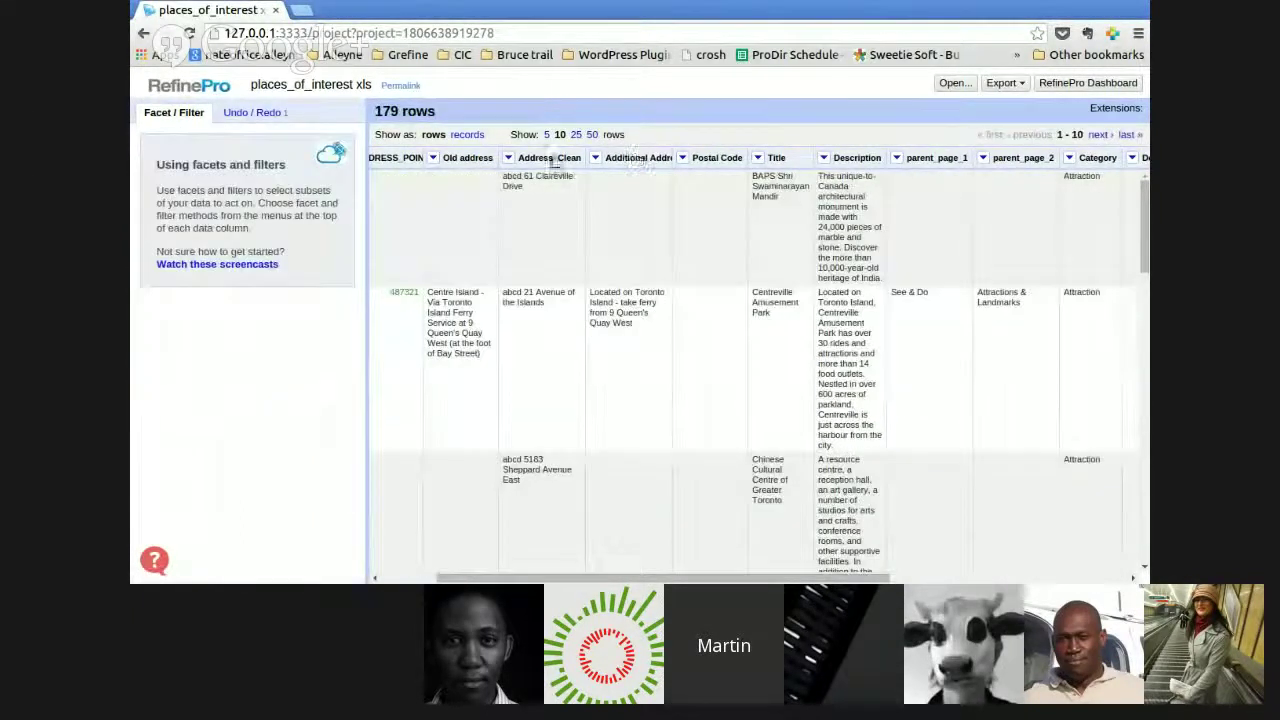
left_click(262, 114)
left_click(257, 200)
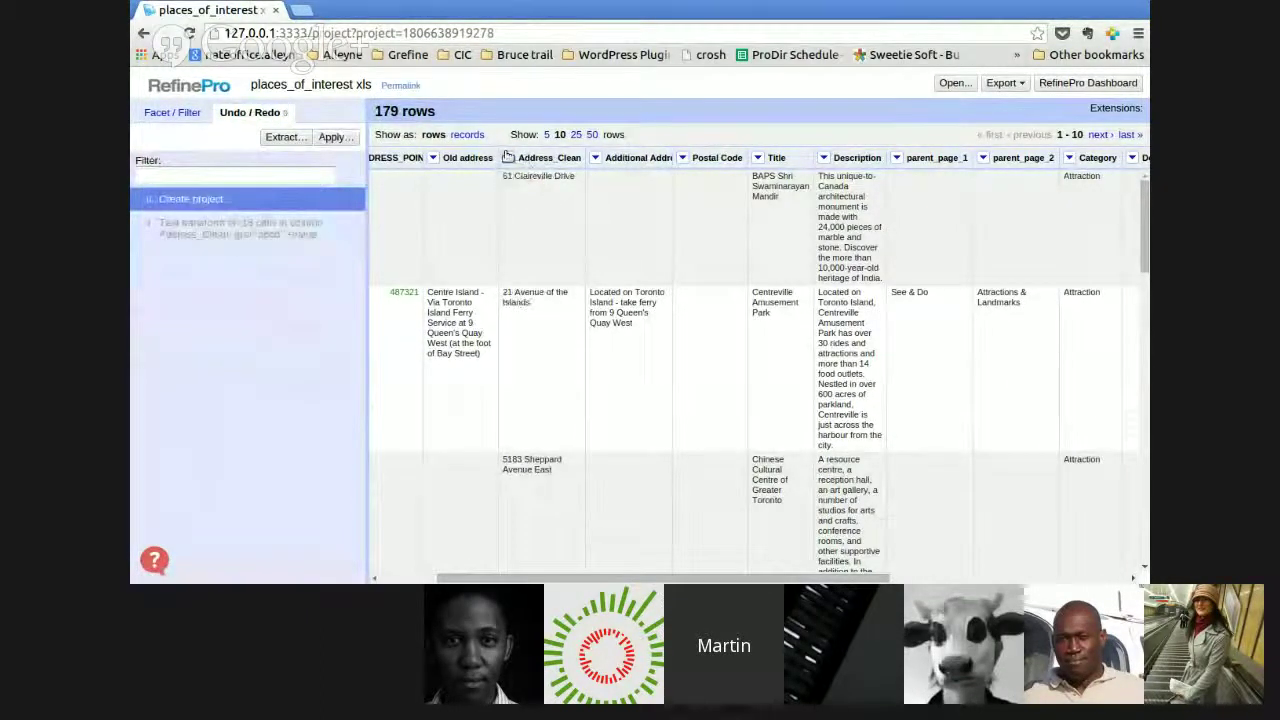
- Open a custom text transform on the Address_Clean column, keeping the table's column headers in view
left_click(508, 157)
mouse_move(533, 236)
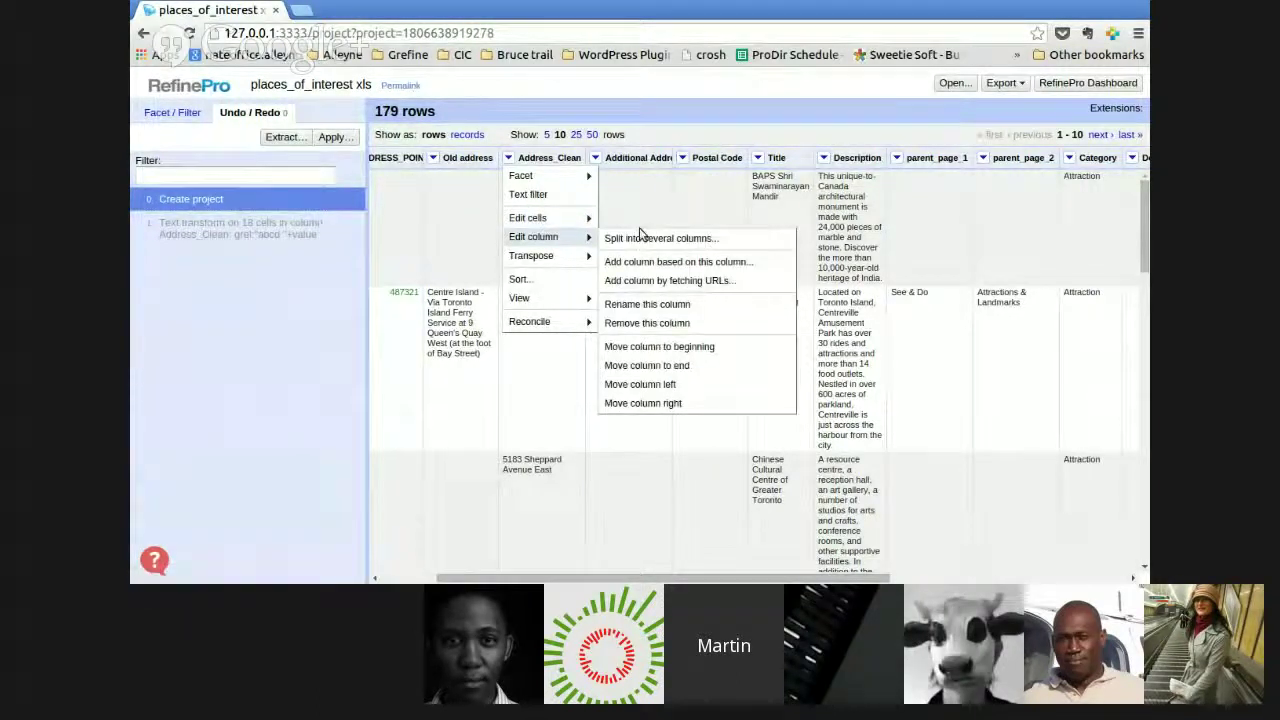
mouse_move(560, 218)
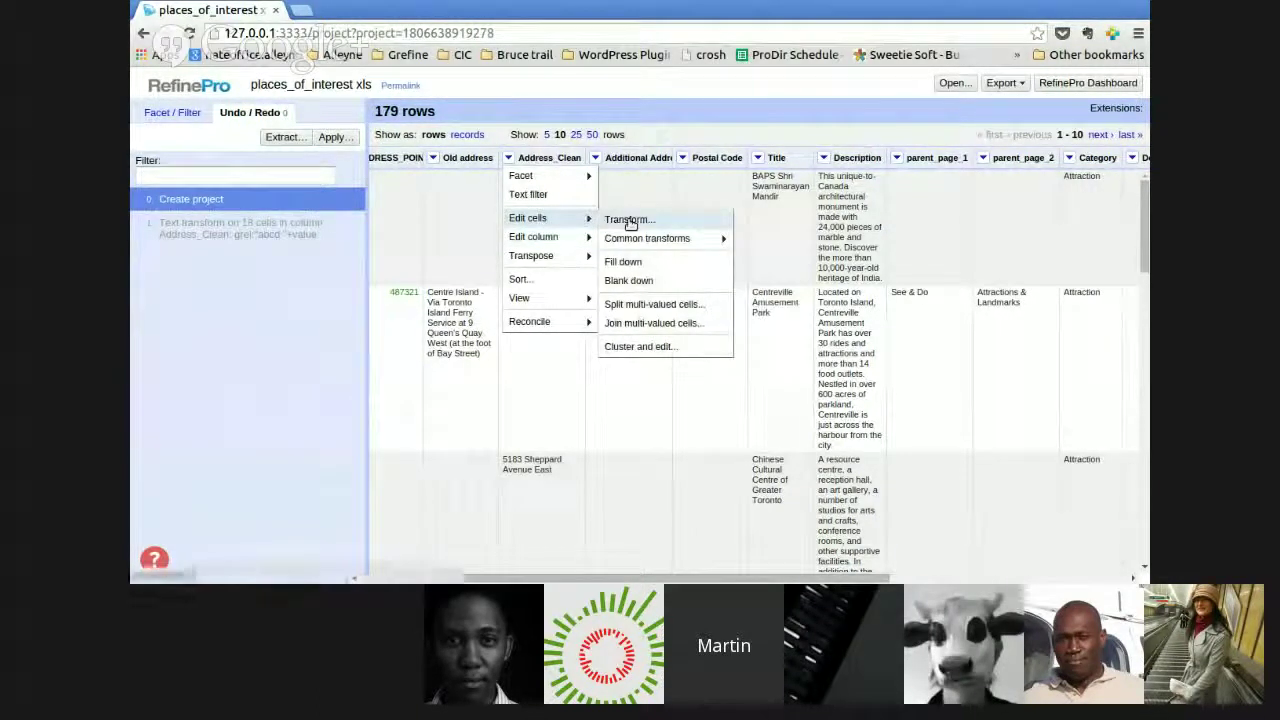
left_click(630, 221)
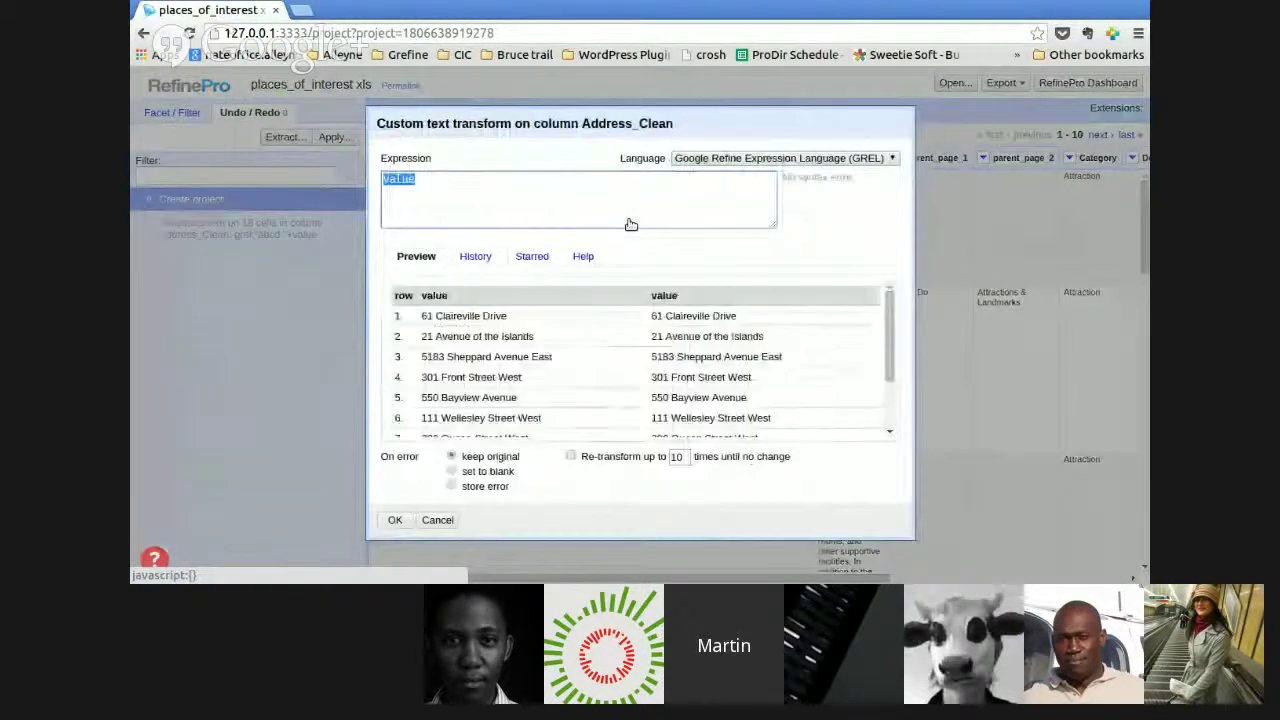
left_click(412, 179)
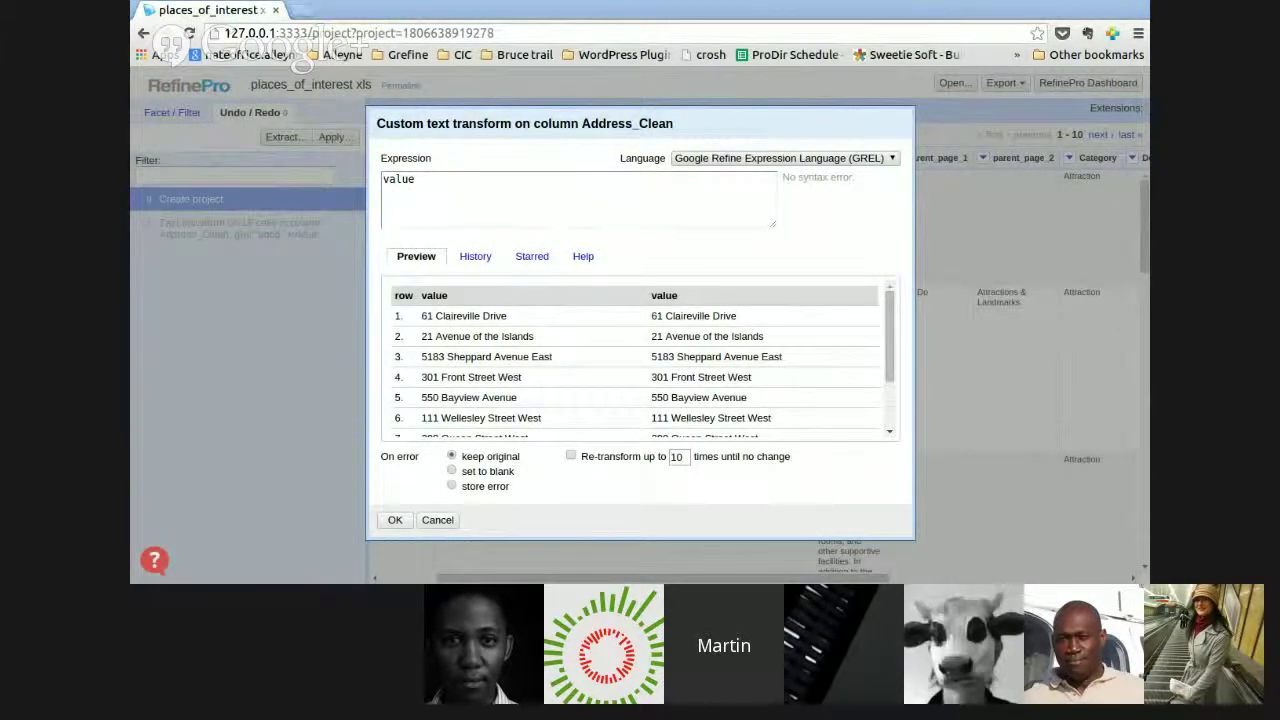
key("alt+Tab")
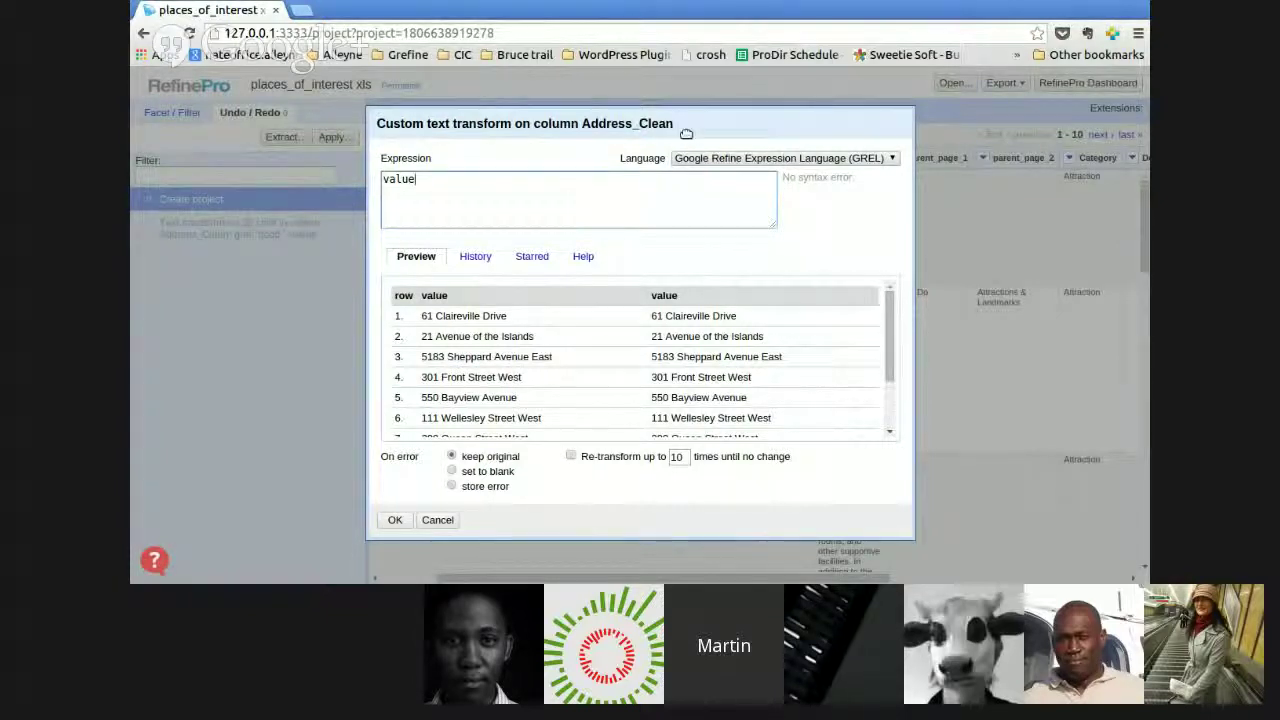
left_click_drag(686, 134, 766, 211)
- Enter the expression cells['Old address'].value and compare its preview with the Address_Clean values
left_click(470, 266)
type("cells['")
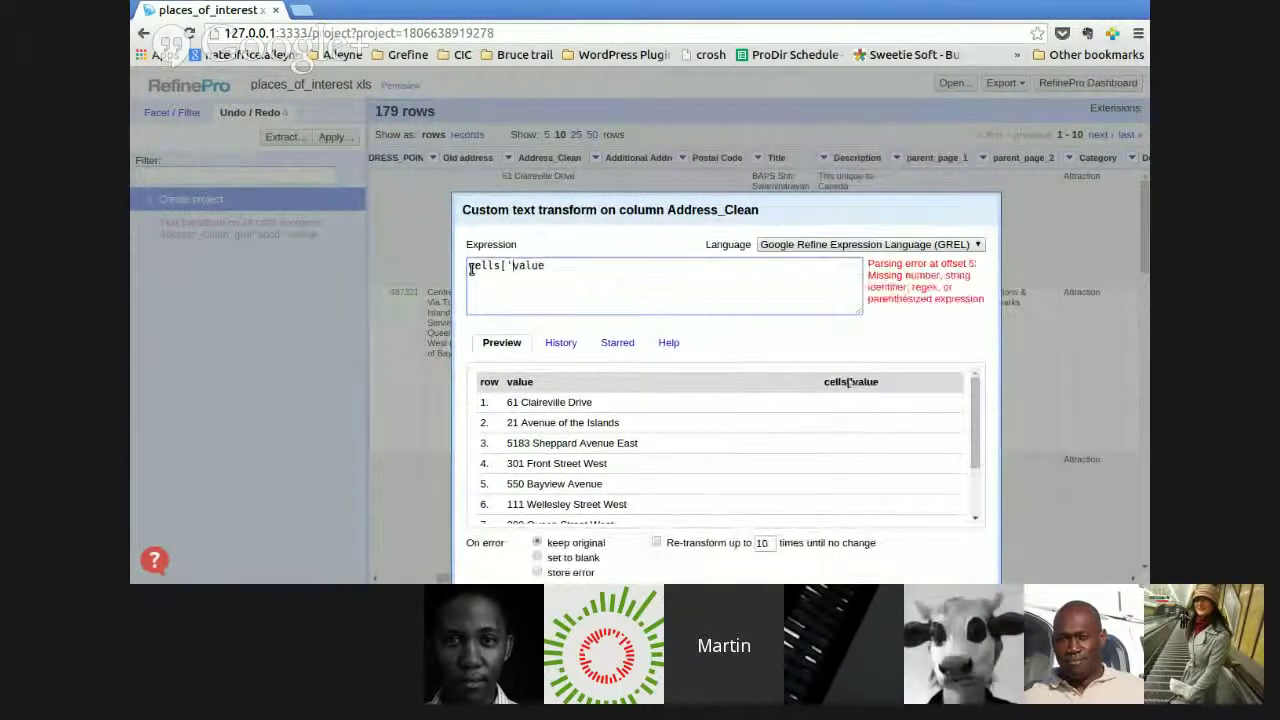
type("'].")
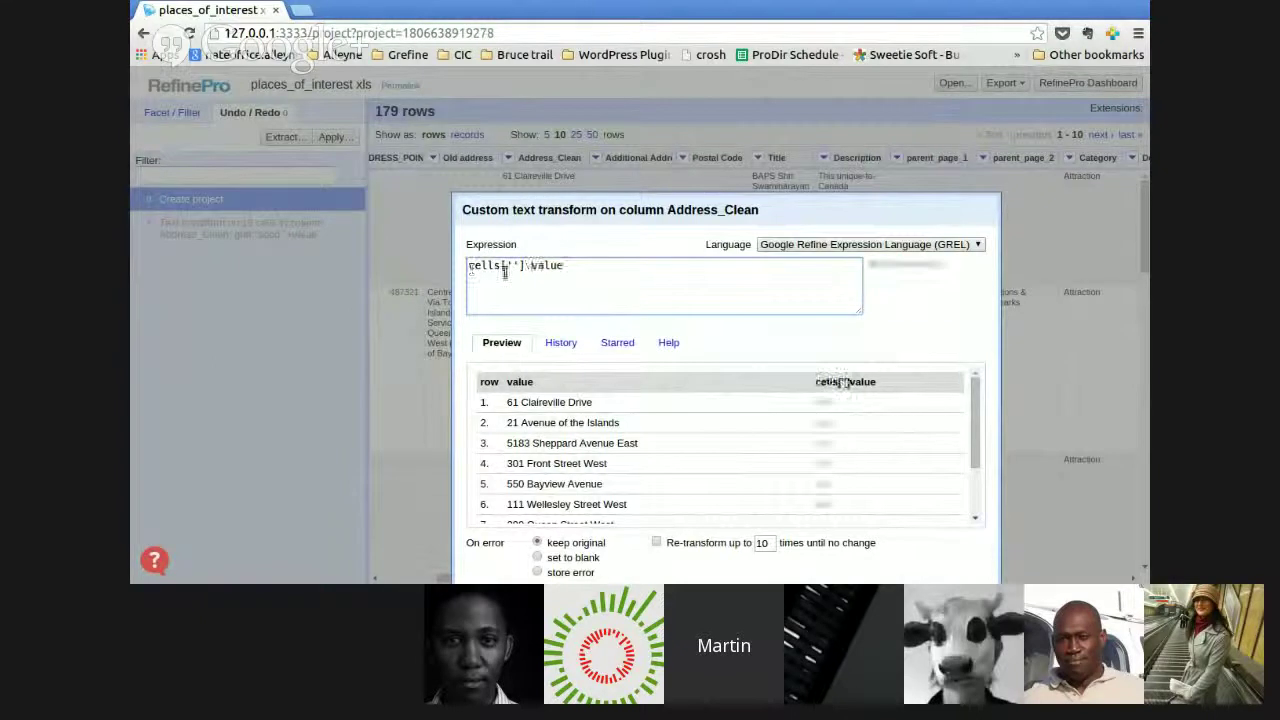
left_click_drag(506, 268, 517, 270)
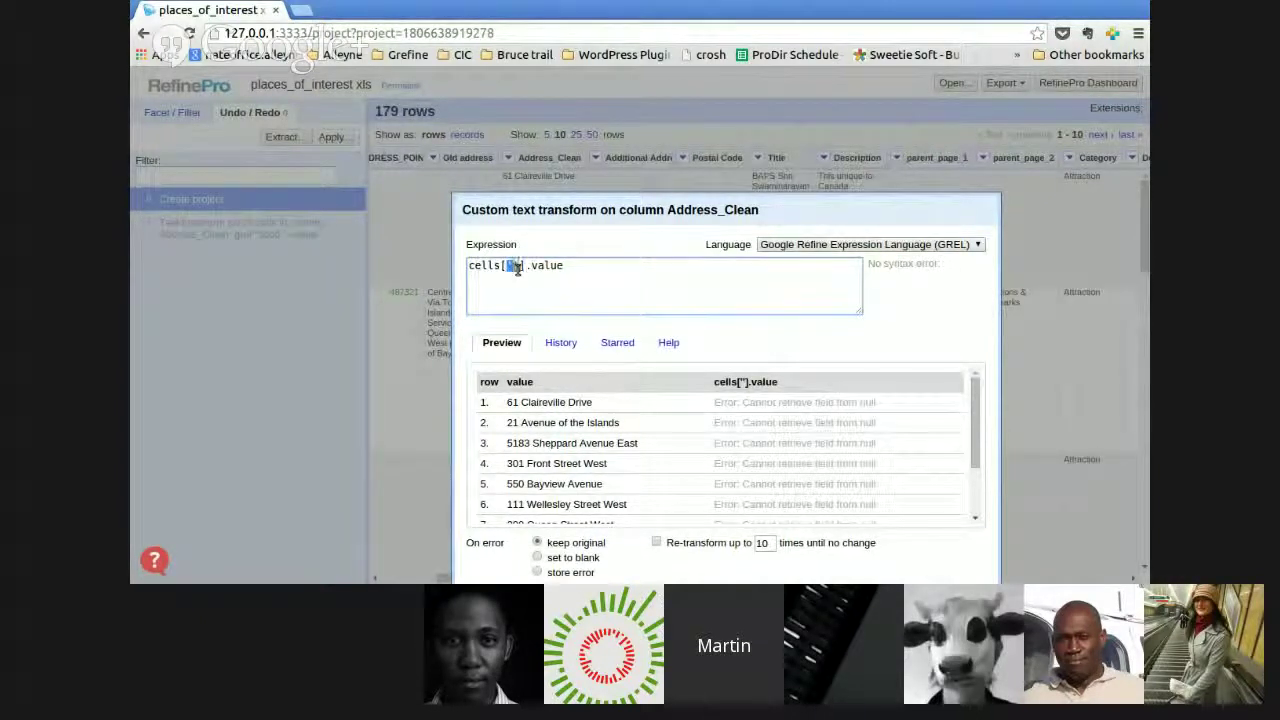
left_click(512, 267)
type("Old address")
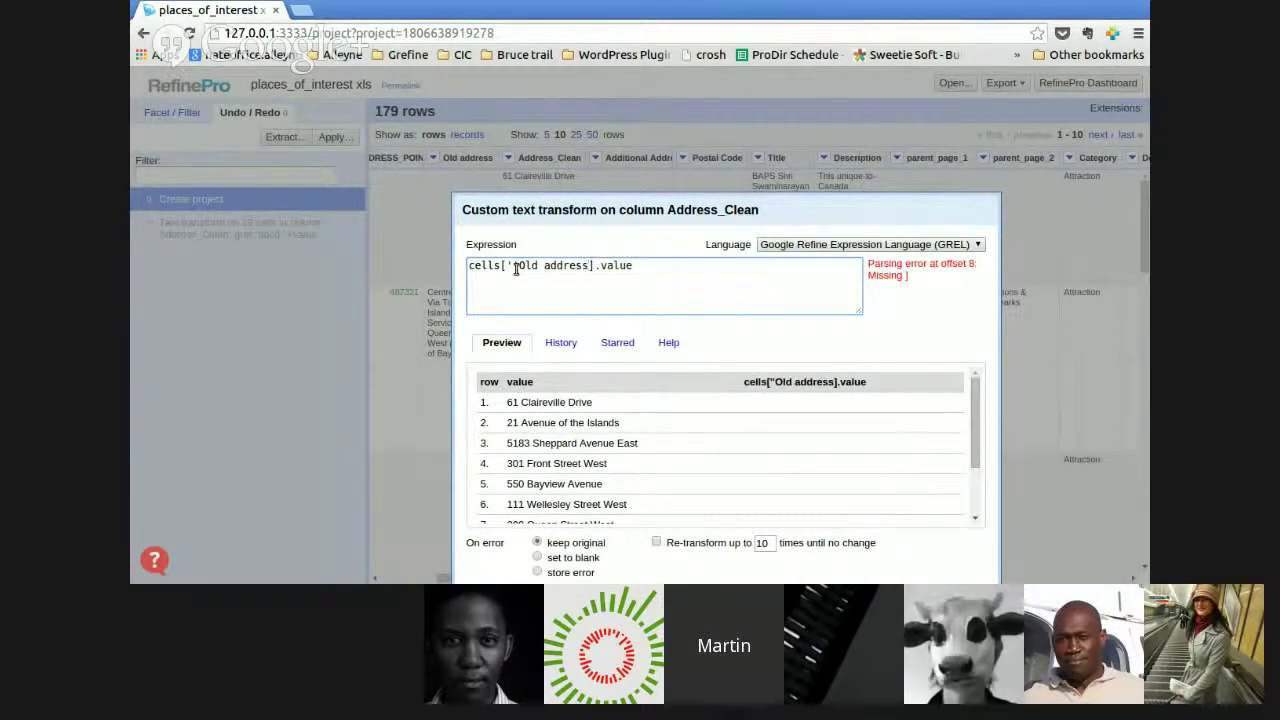
left_click(513, 265)
key("BackSpace")
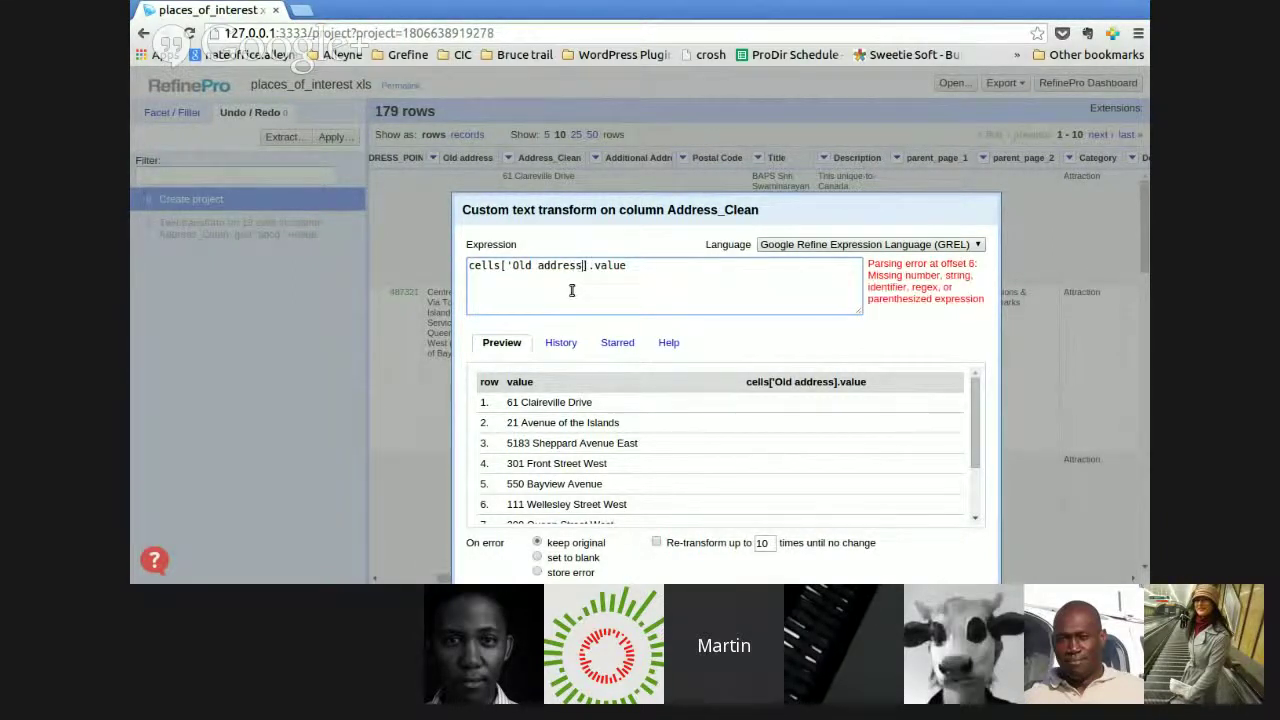
type("'")
left_click_drag(783, 222, 958, 131)
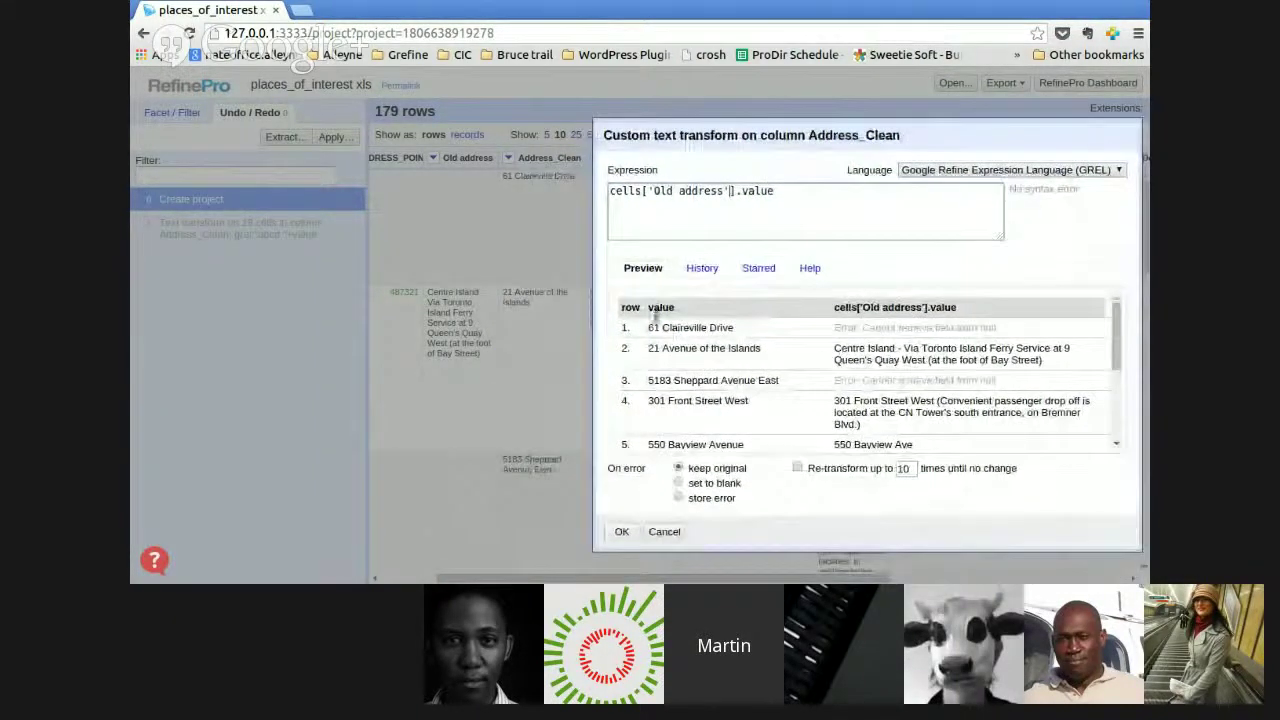
left_click_drag(652, 320, 753, 333)
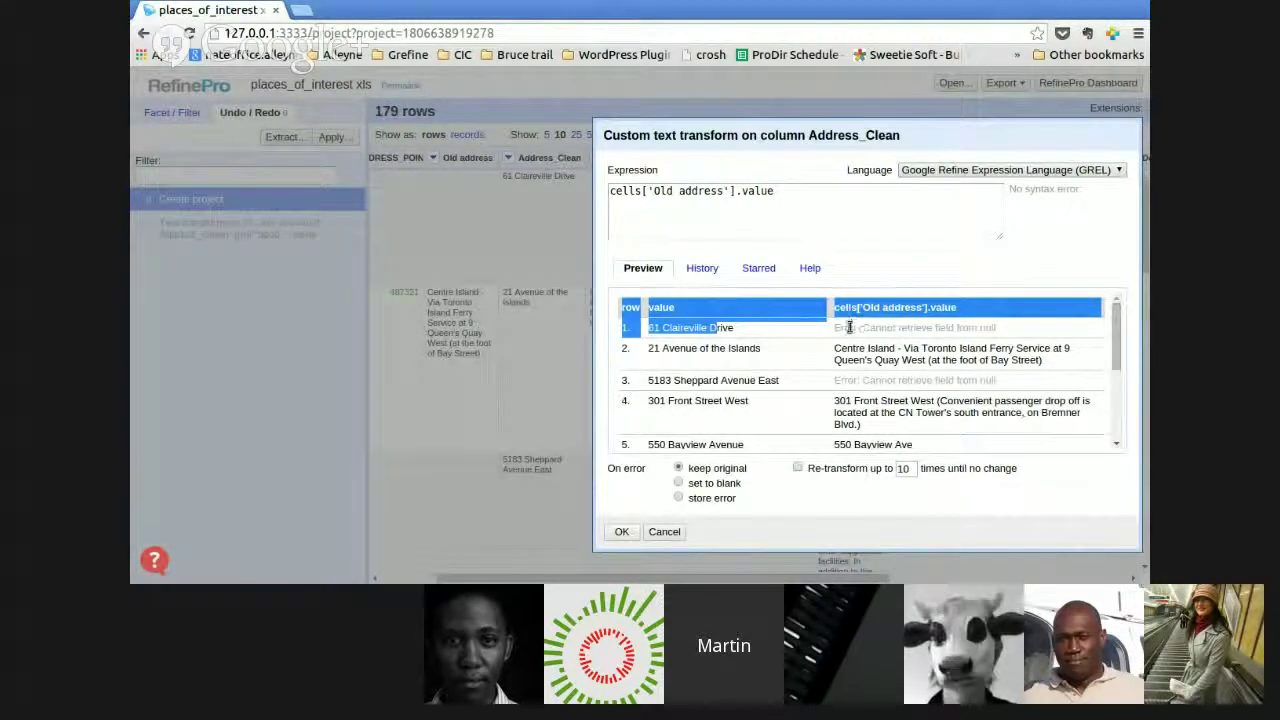
left_click(916, 333)
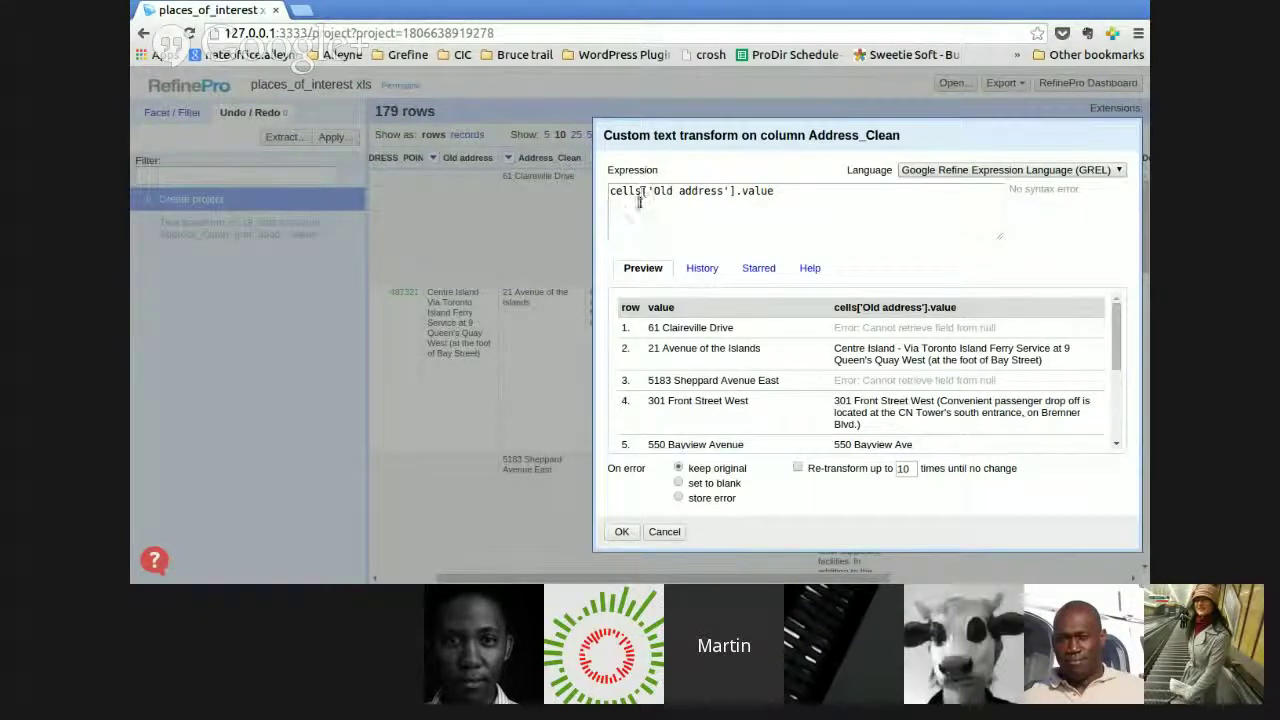
left_click_drag(609, 191, 642, 192)
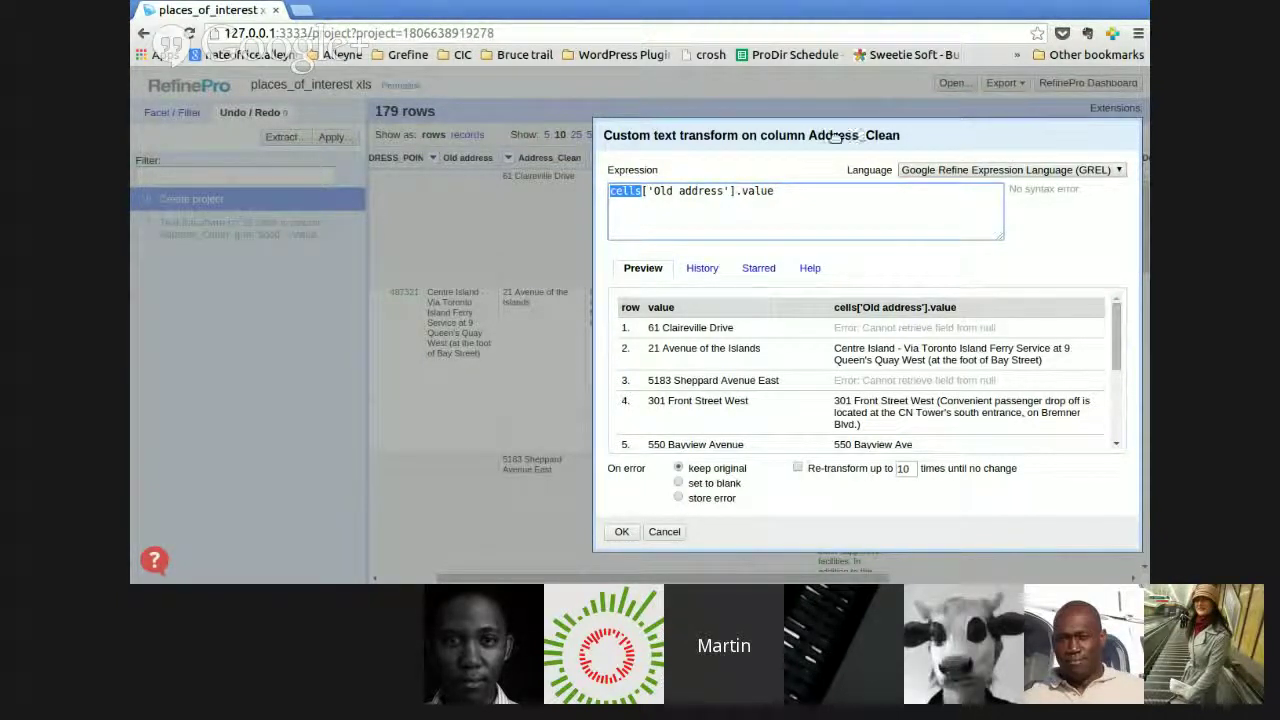
- Change the referenced column in the expression to Description, giving cells['Description'].value
left_click_drag(757, 161, 614, 258)
left_click(512, 290)
left_click_drag(512, 290, 577, 288)
type("Description")
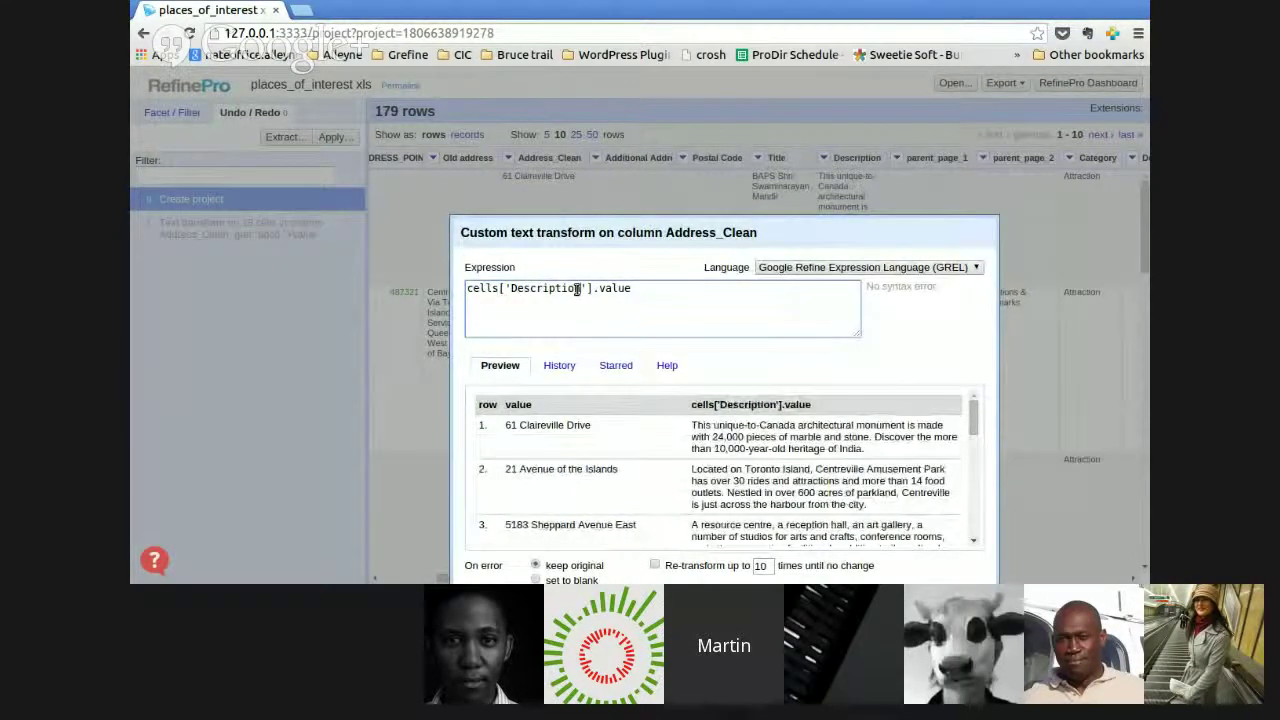
left_click_drag(737, 114, 733, 115)
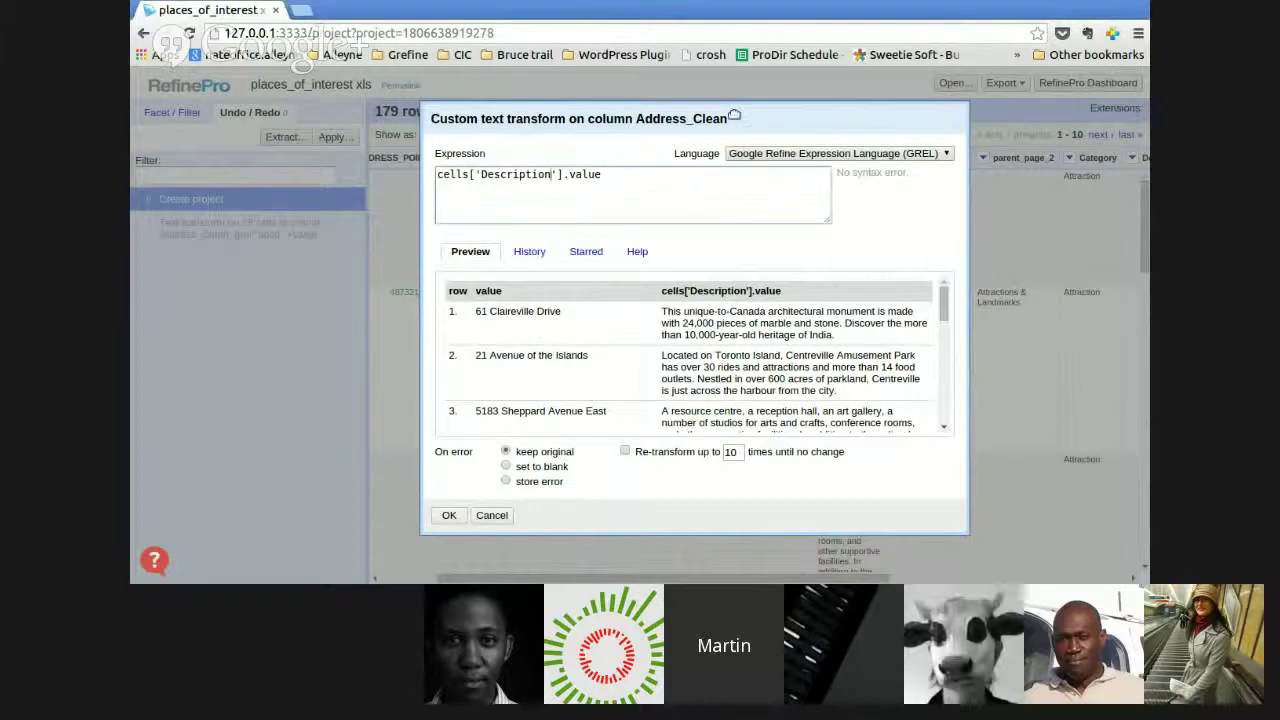
- Replace the expression with the literal string 'text', and correct it into 'hello world'
left_click_drag(605, 174, 427, 171)
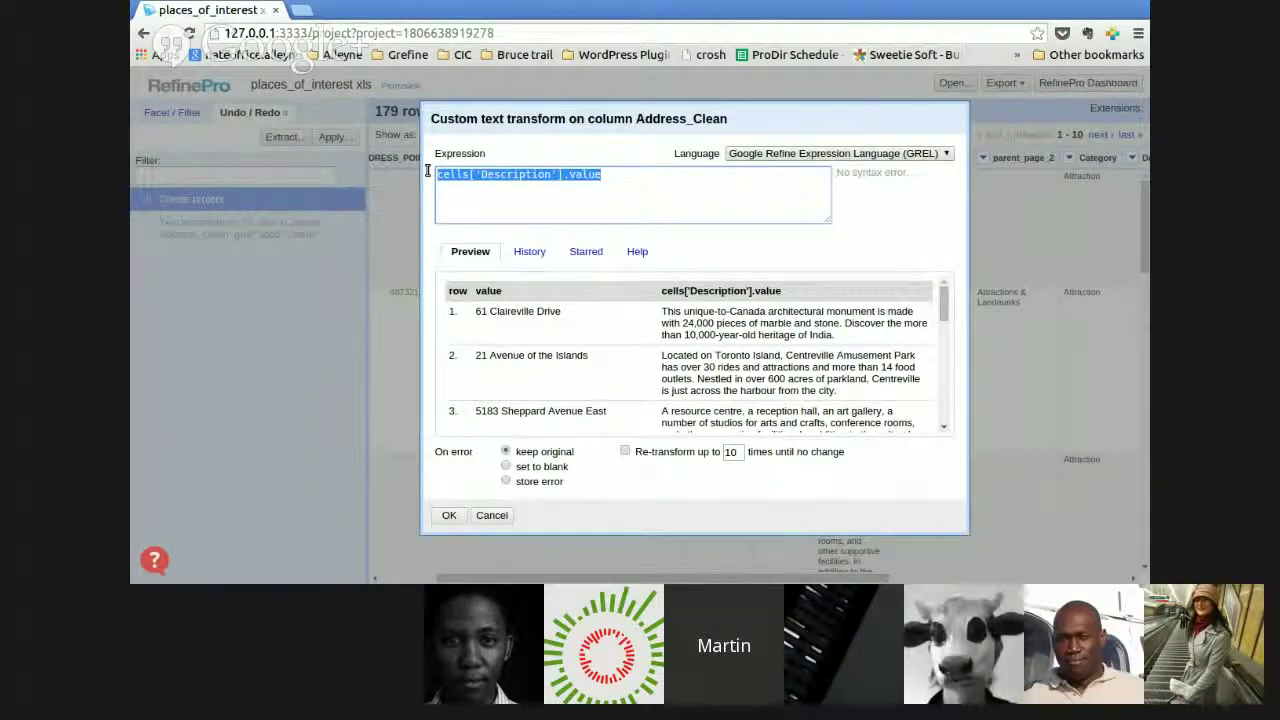
type("''")
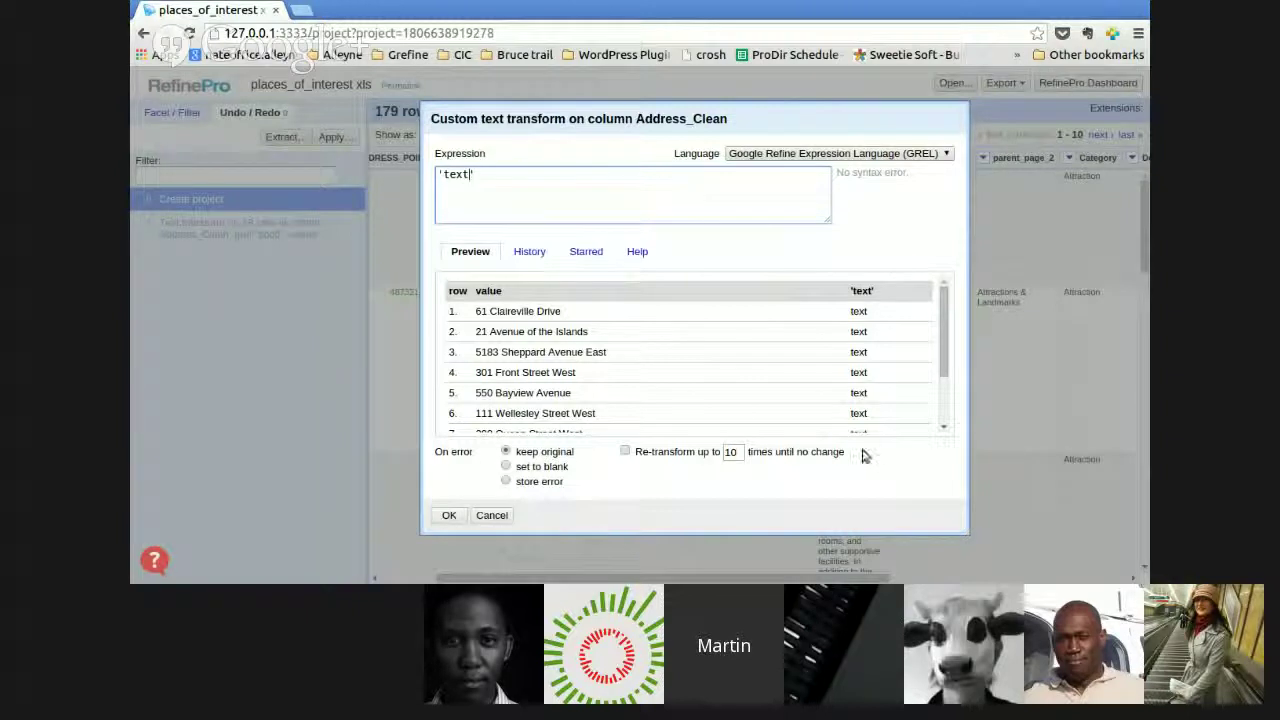
double_click(455, 175)
type("hellow orld")
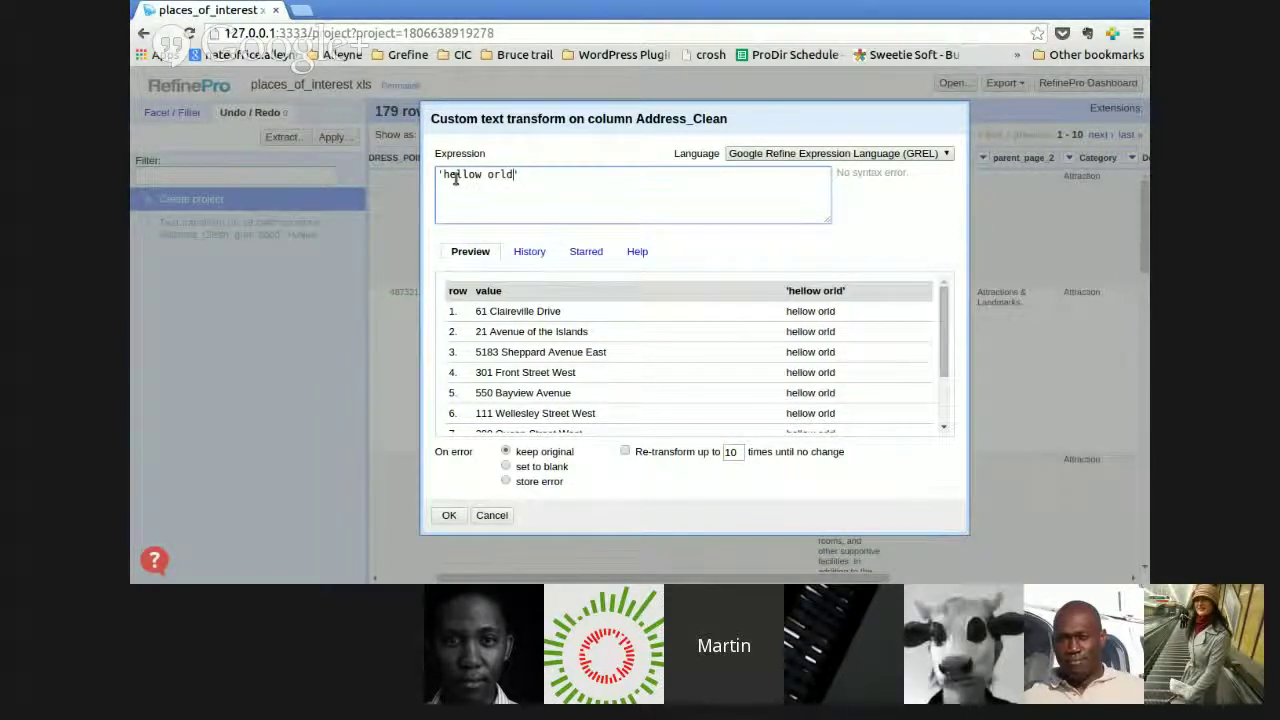
key("Left")
key("Left")
key("Left")
key("Left")
key("Left")
key("BackSpace")
key("Right")
type("w")
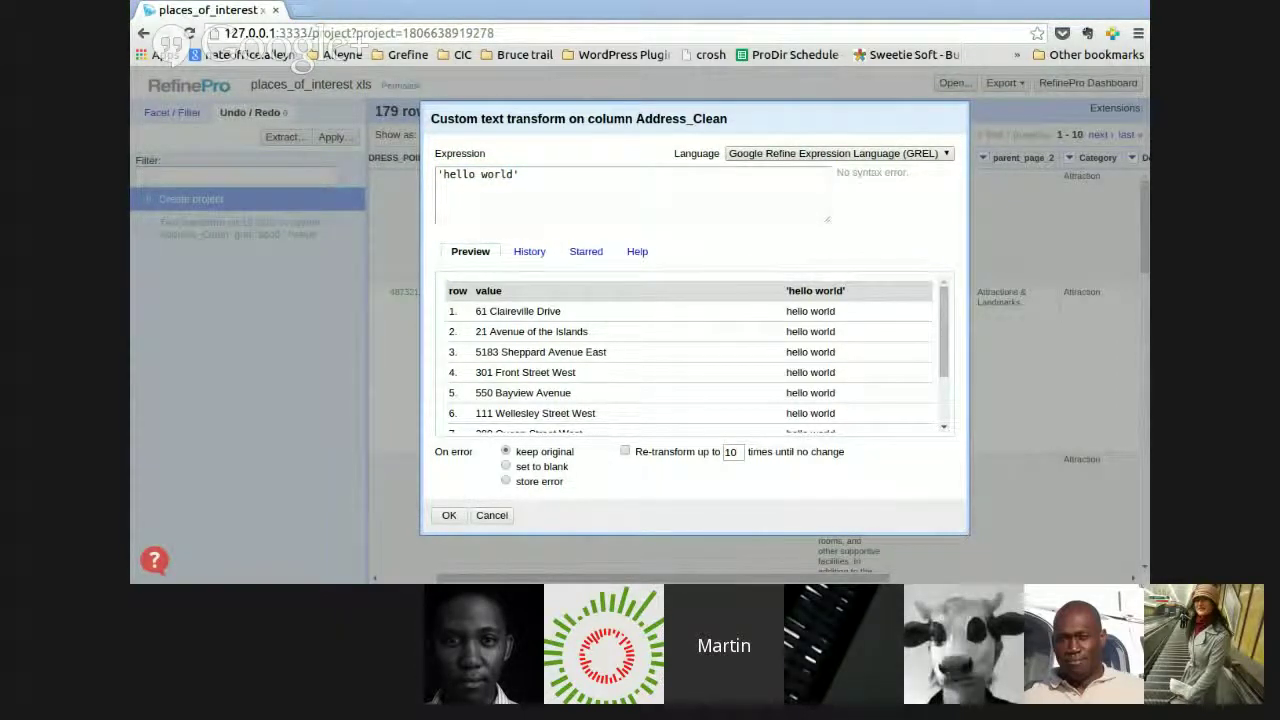
- Replace the expression with replace(value," ","|") to swap every space for a pipe
left_click(457, 177)
left_click_drag(523, 174, 438, 172)
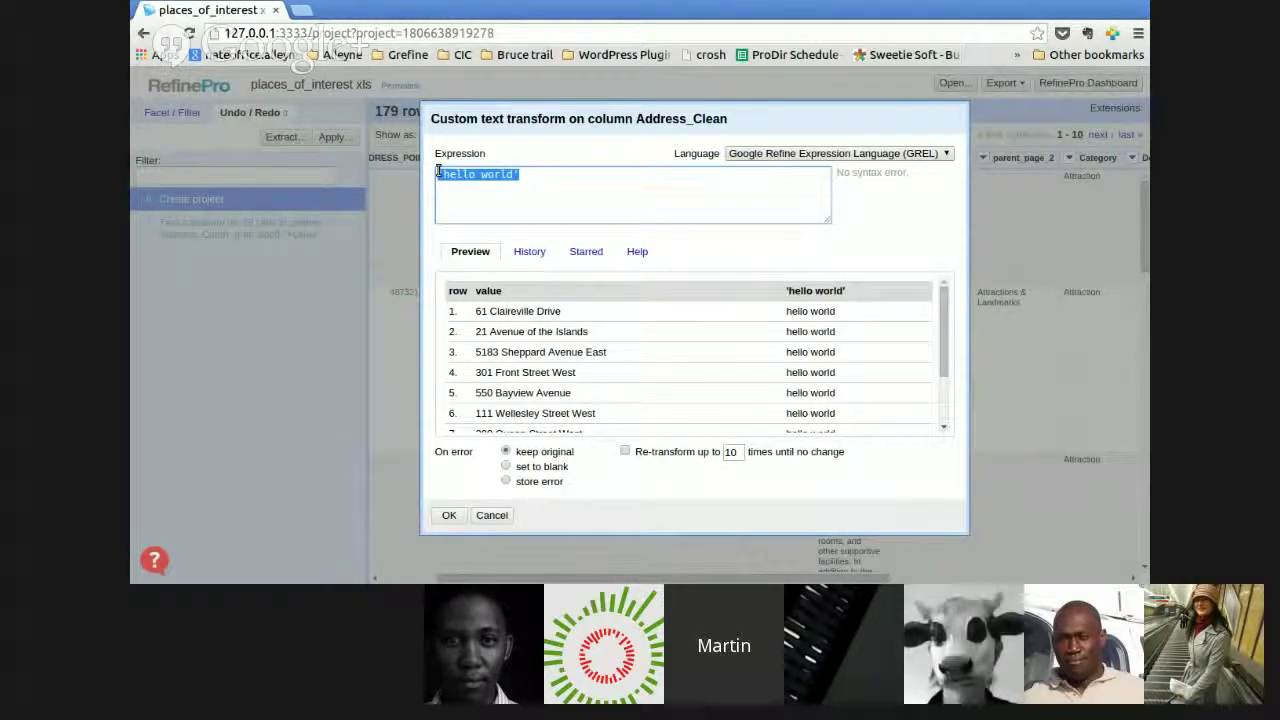
key("BackSpace")
type("value")
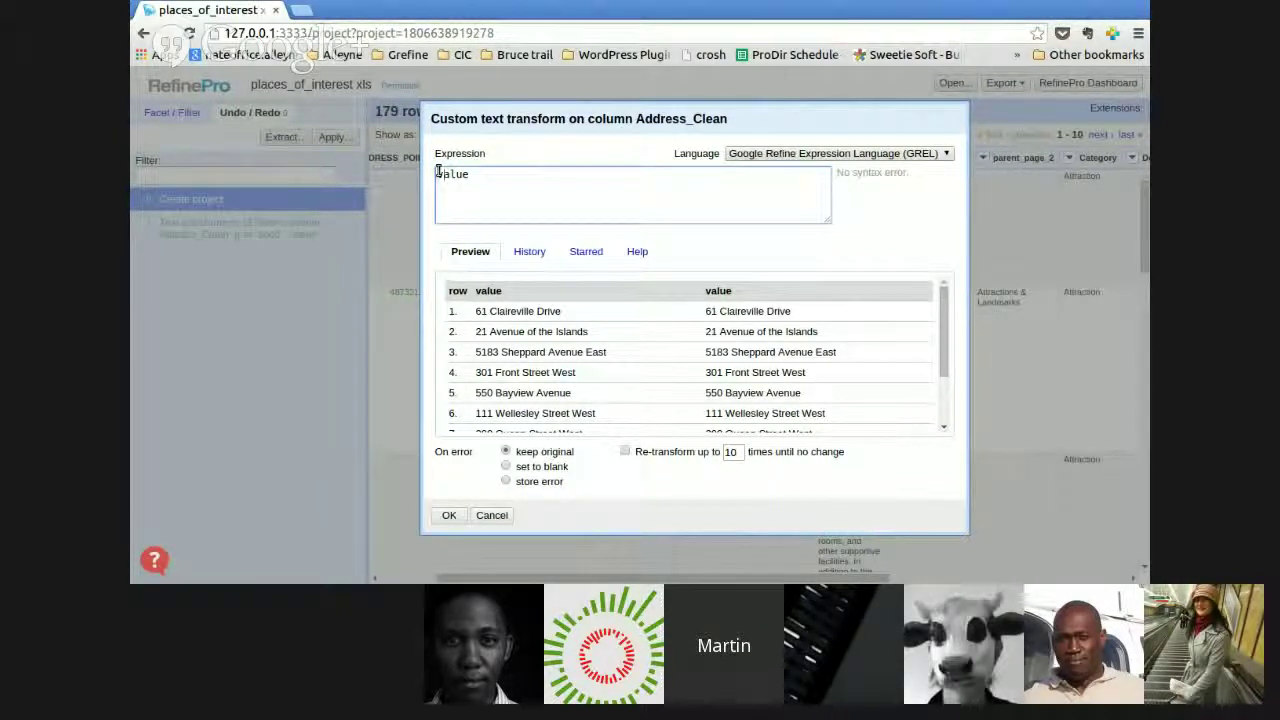
left_click(437, 174)
type("replace(")
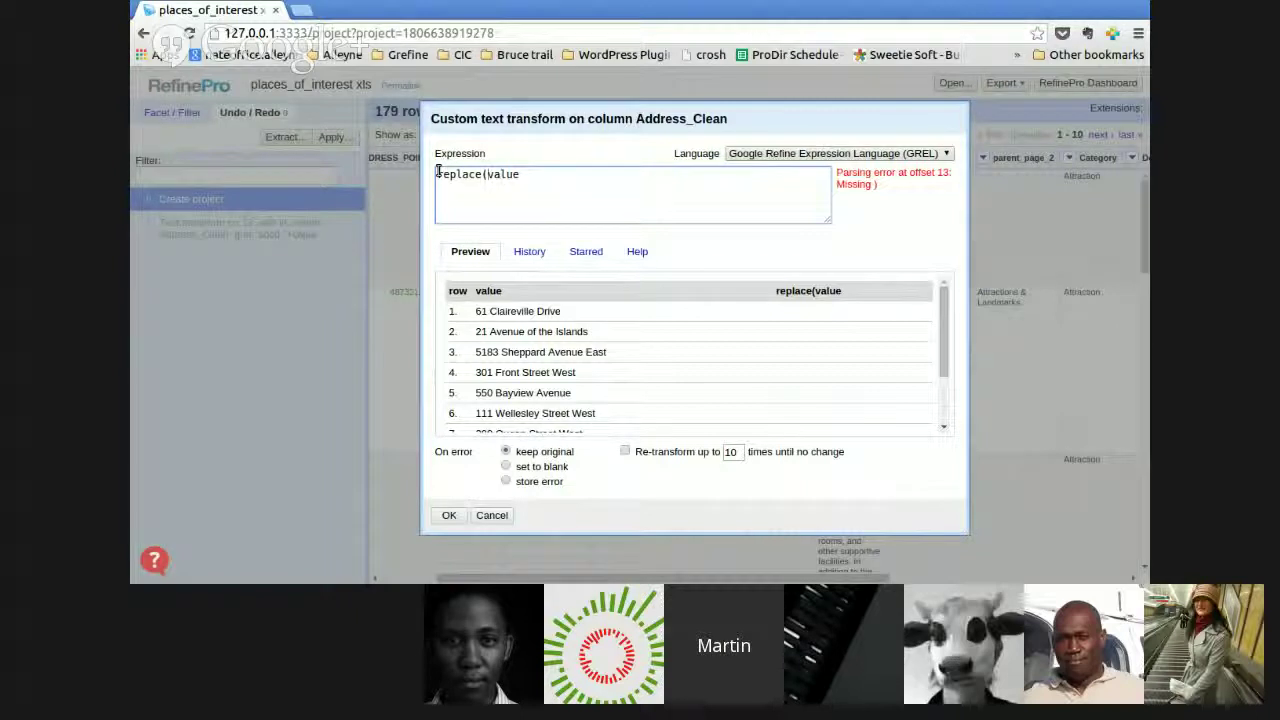
left_click(526, 176)
type(",\"")
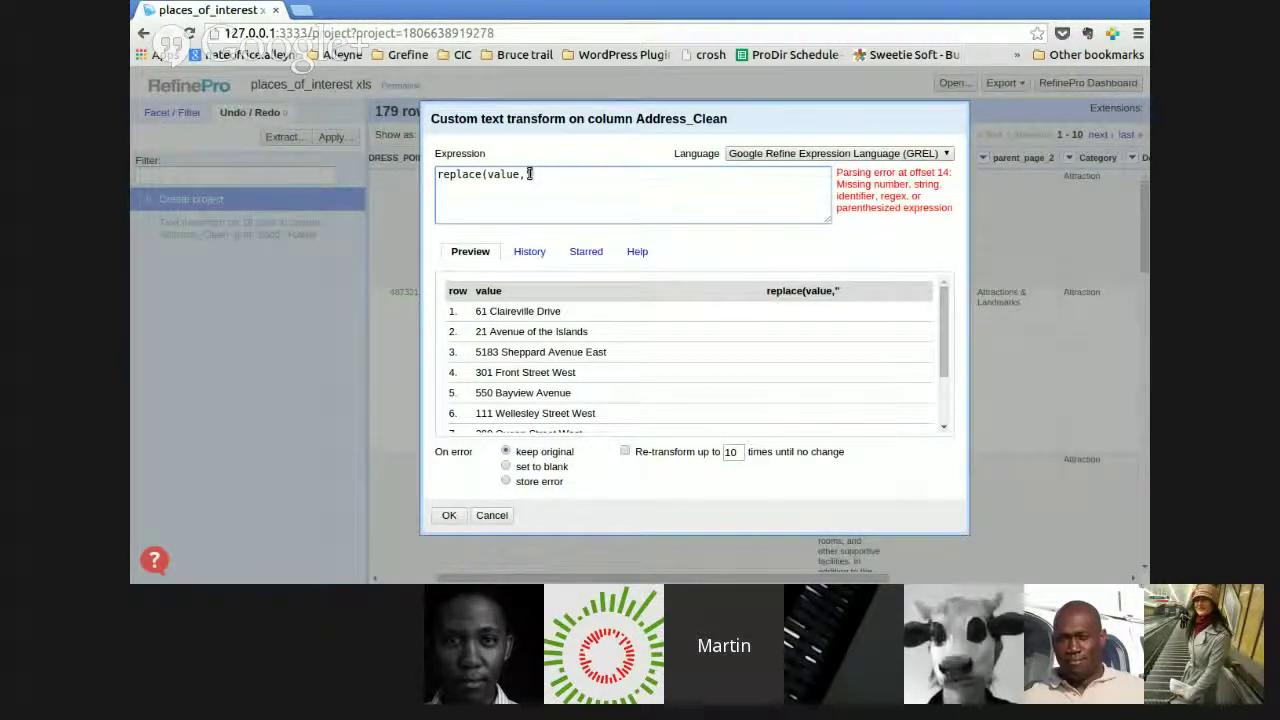
type(" \",")
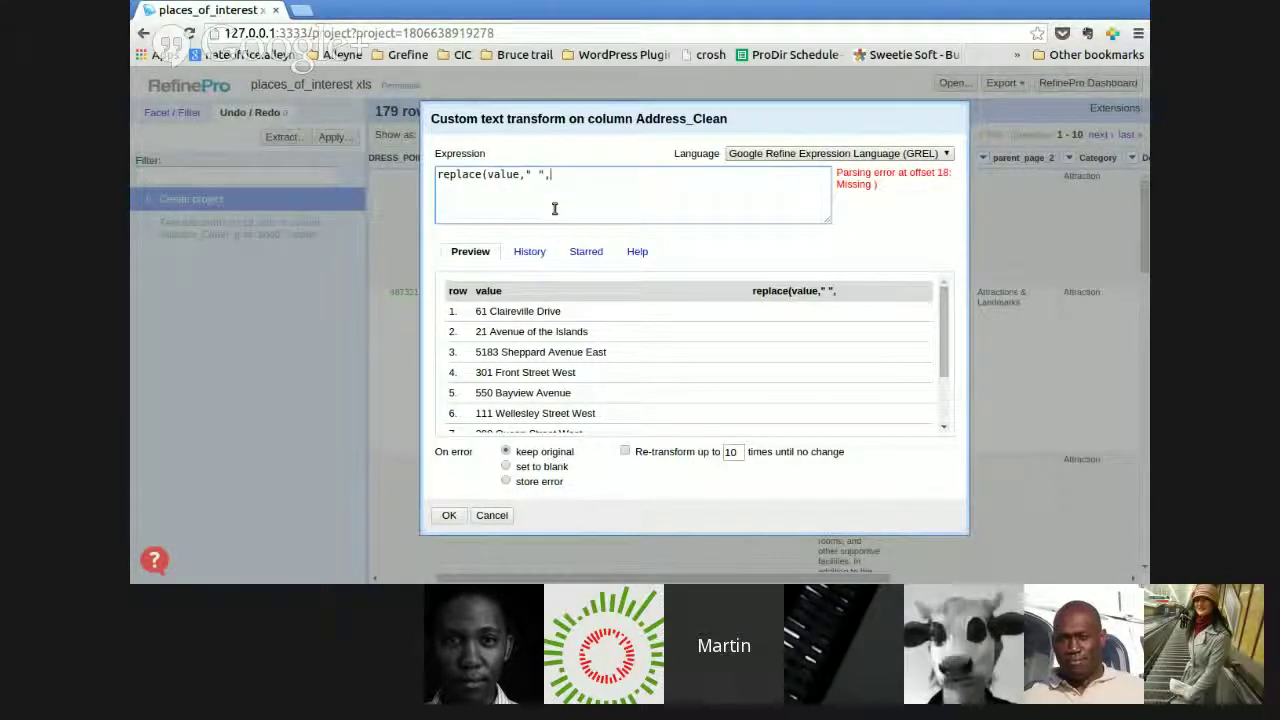
type("\"|\"")
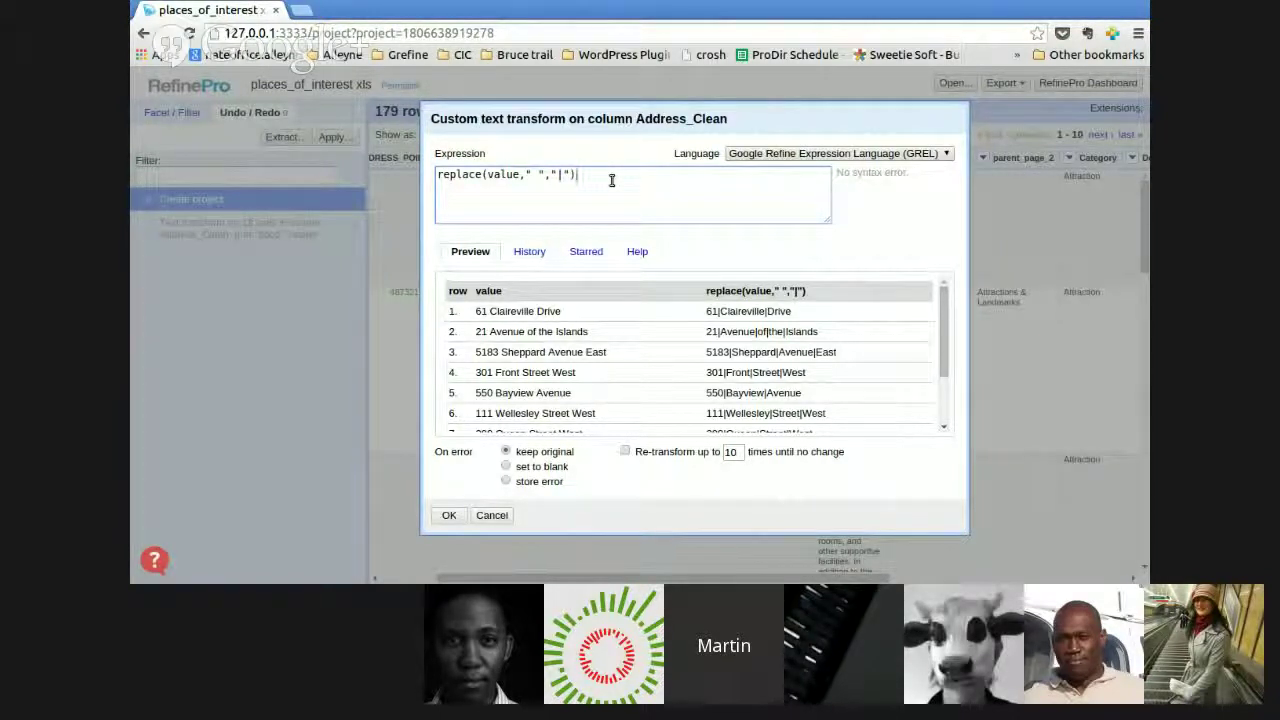
- Make the replace expression read from the Old address column as replace(cells['Old address'].value," ","|")
double_click(482, 175)
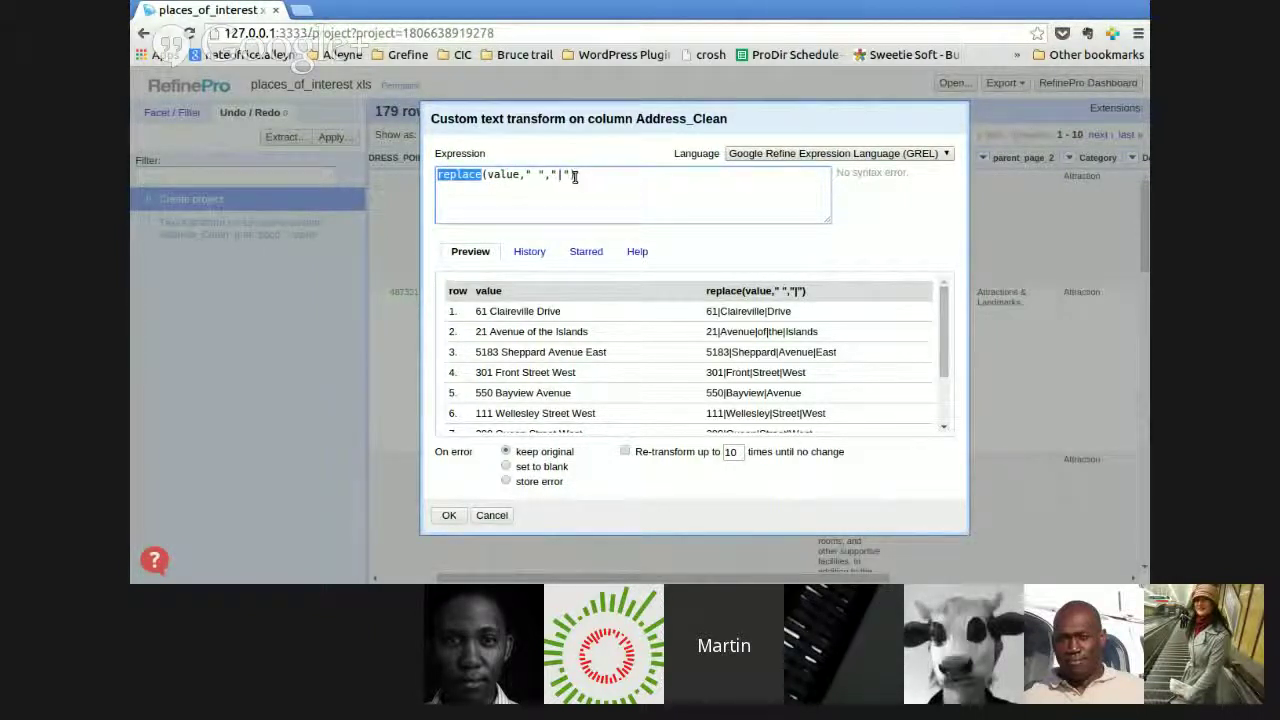
left_click_drag(492, 175, 499, 175)
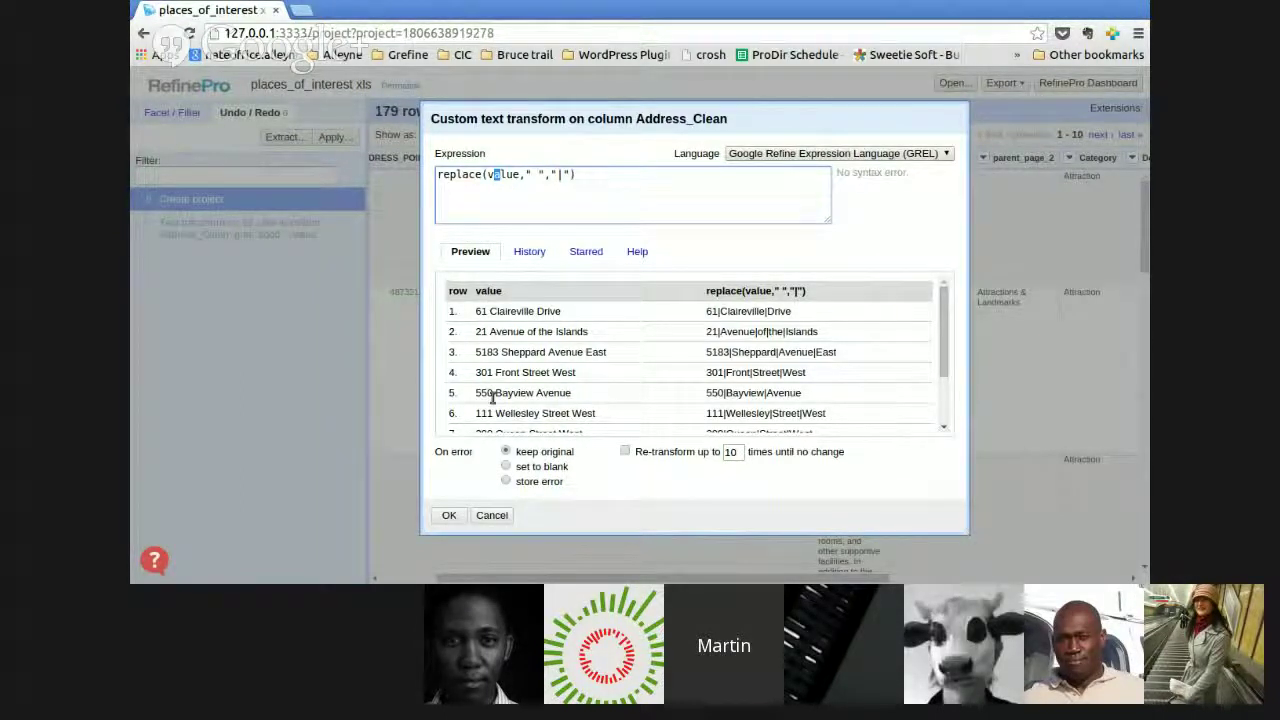
left_click_drag(543, 175, 532, 175)
double_click(503, 175)
left_click(503, 175)
left_click(487, 175)
type("cells")
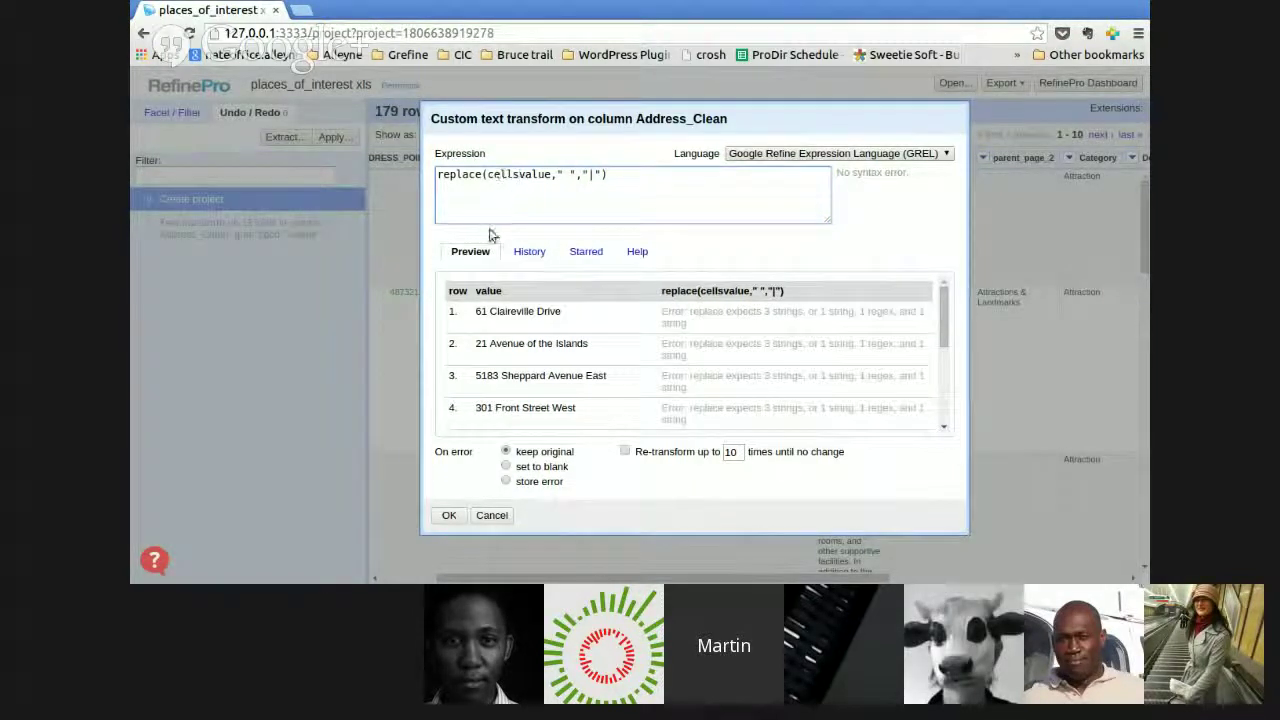
type("['")
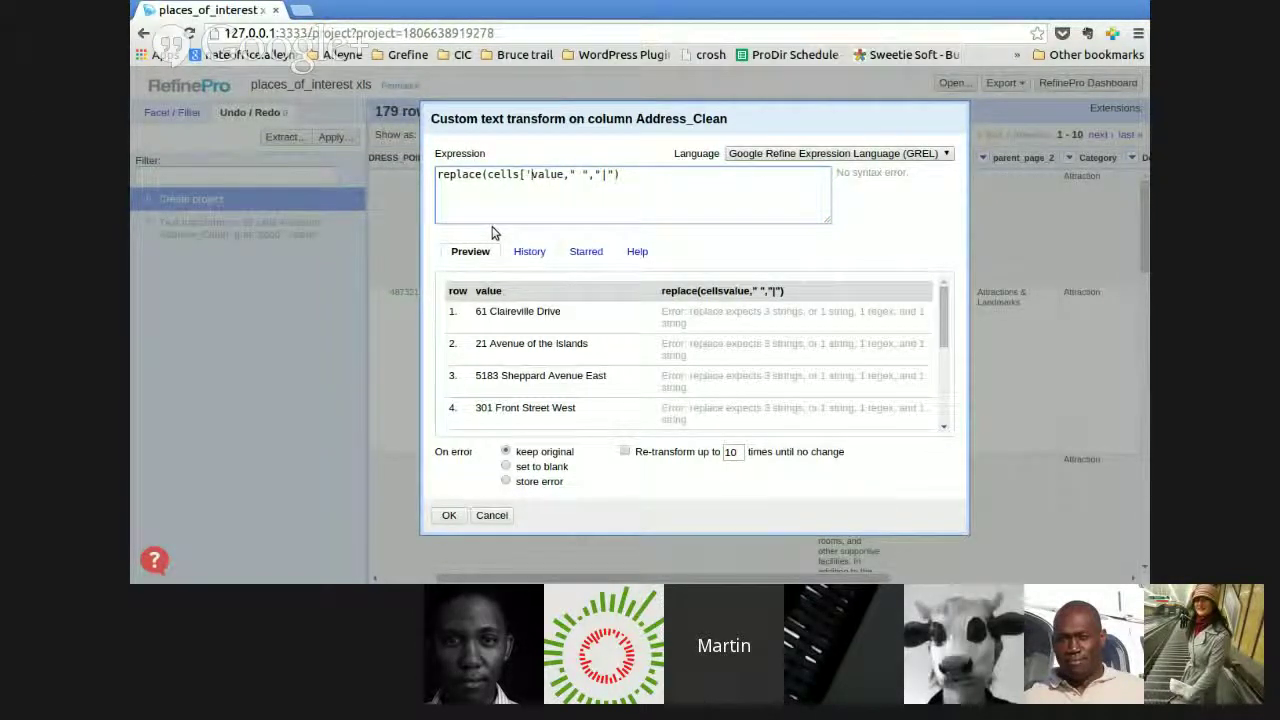
type("Old address'}.")
key("Left")
key("BackSpace")
type("]")
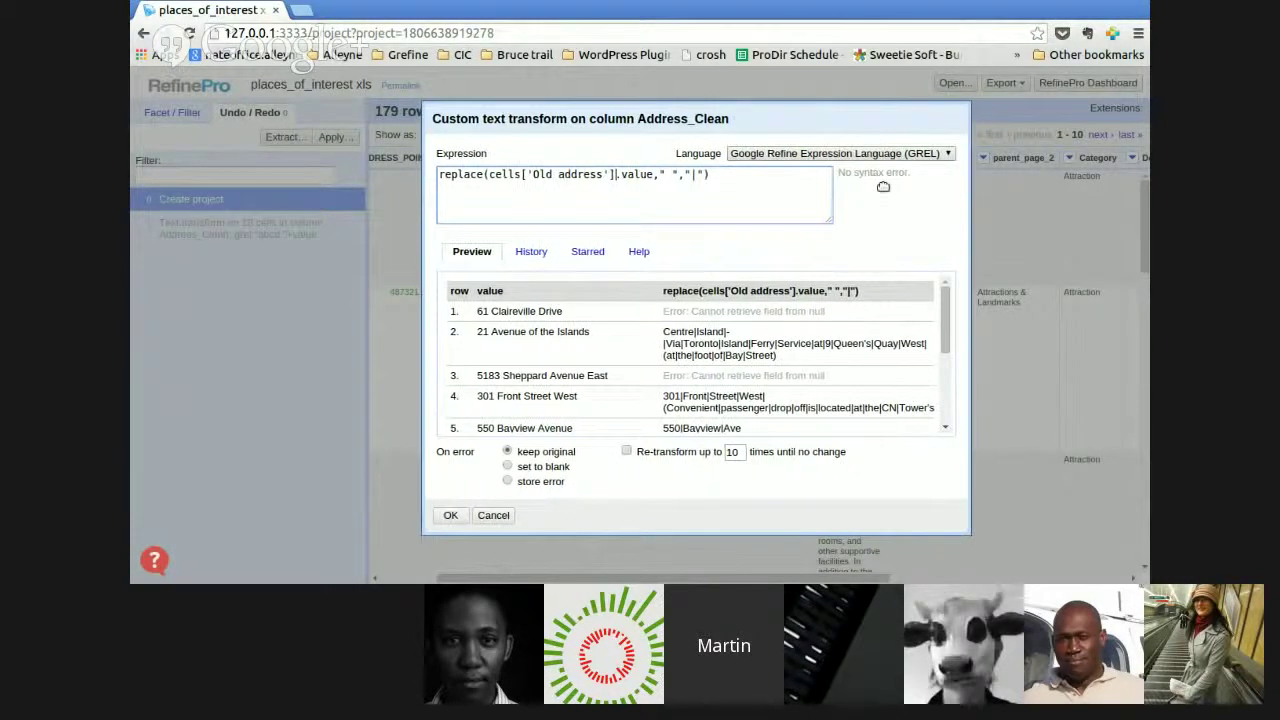
left_click_drag(883, 186, 909, 146)
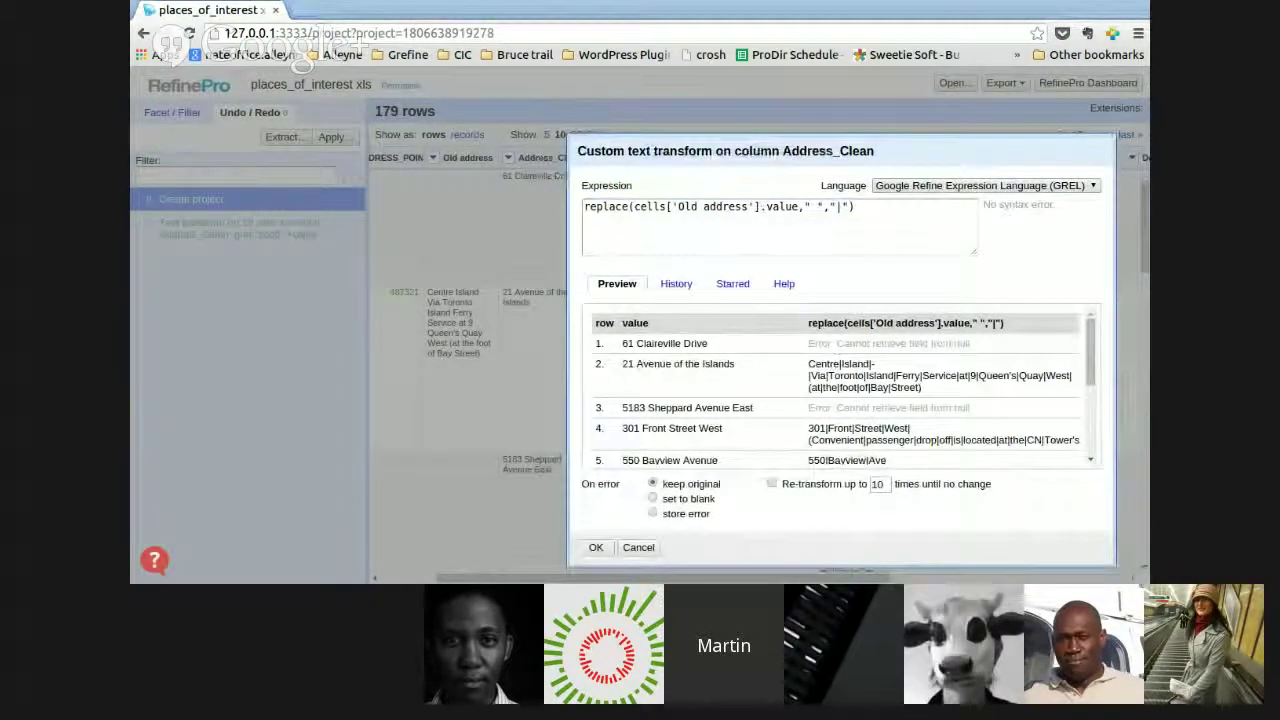
- Rewrite the expression in dot notation as value.replace(" ","|")
left_click(762, 206)
left_click_drag(893, 152, 737, 133)
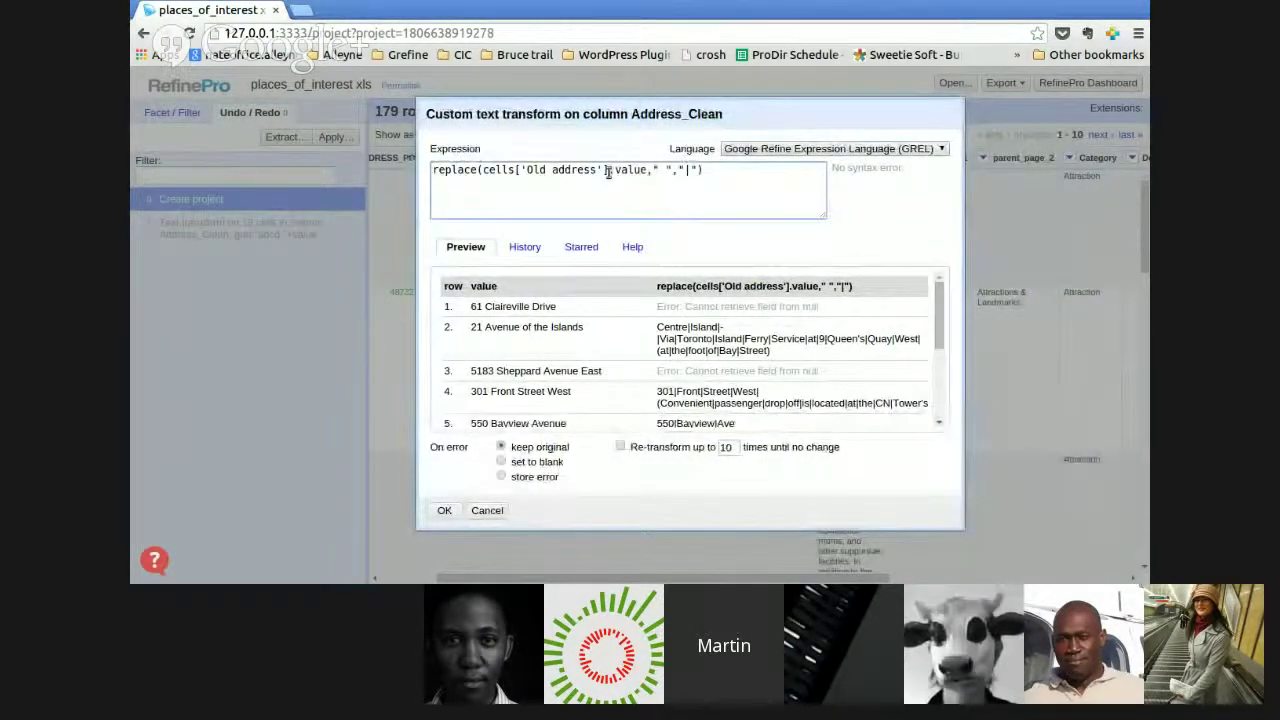
left_click_drag(610, 170, 482, 170)
key("BackSpace")
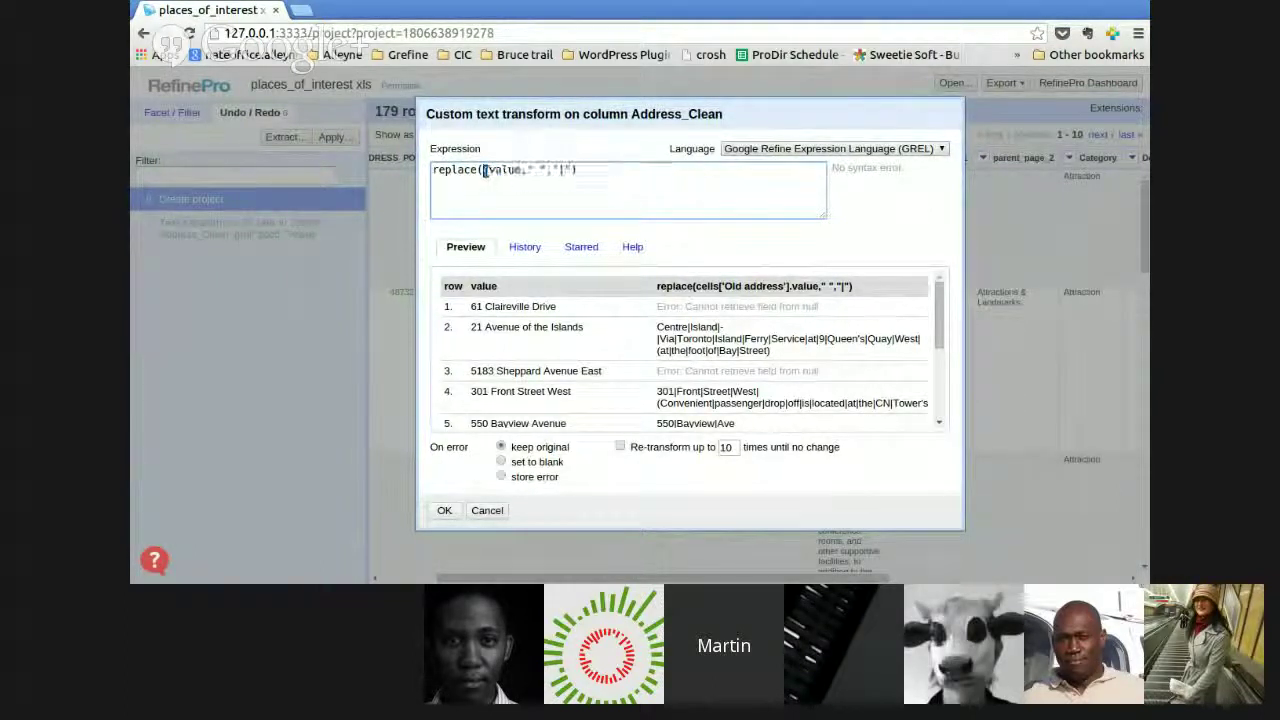
left_click_drag(585, 170, 400, 168)
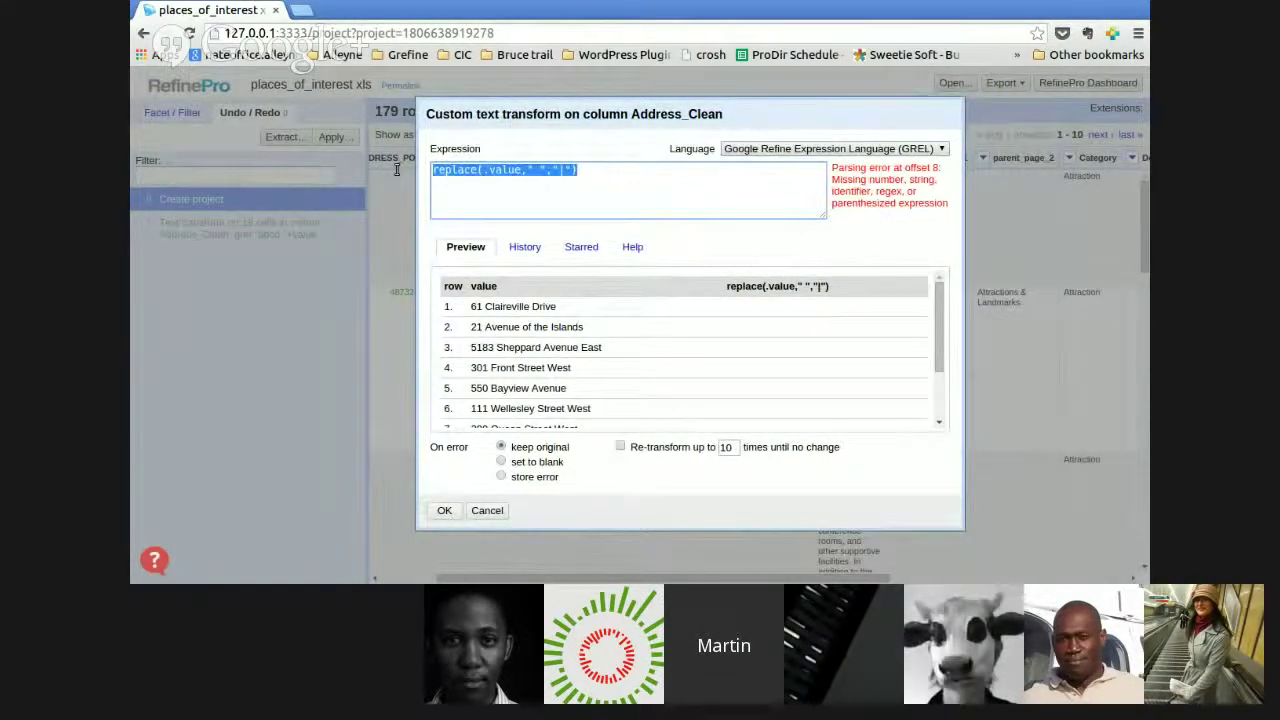
type("value")
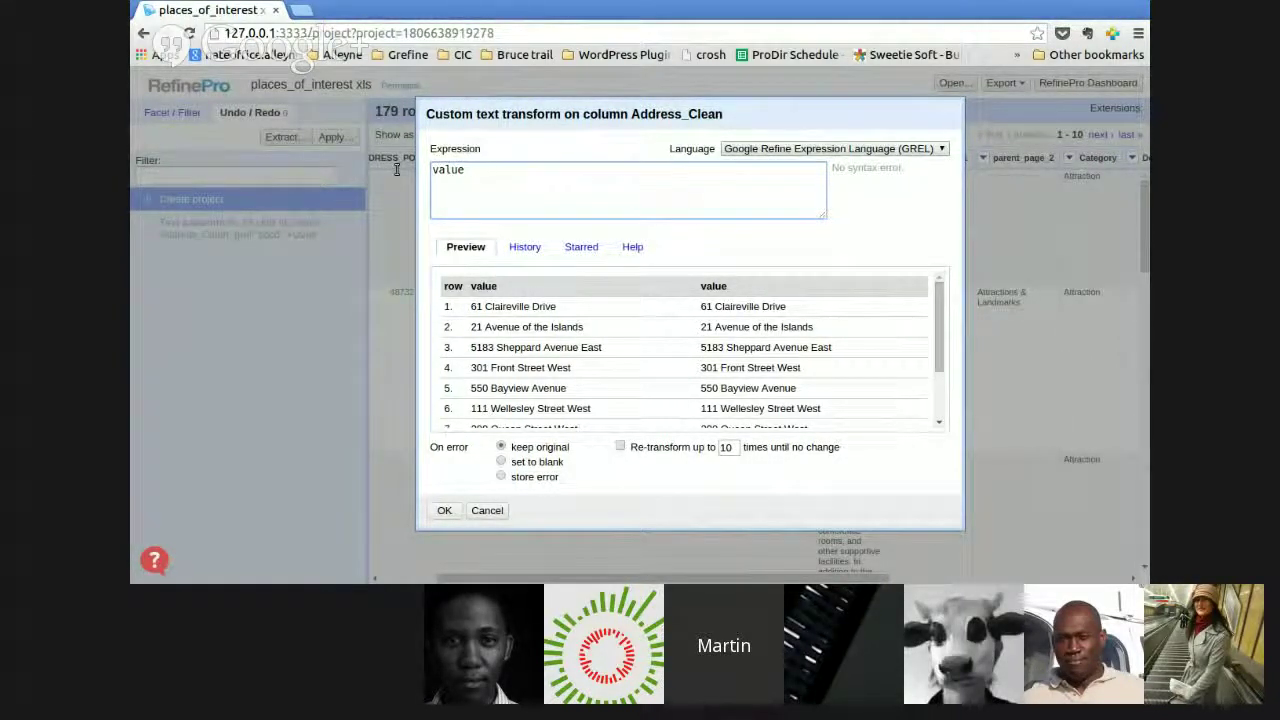
type(".")
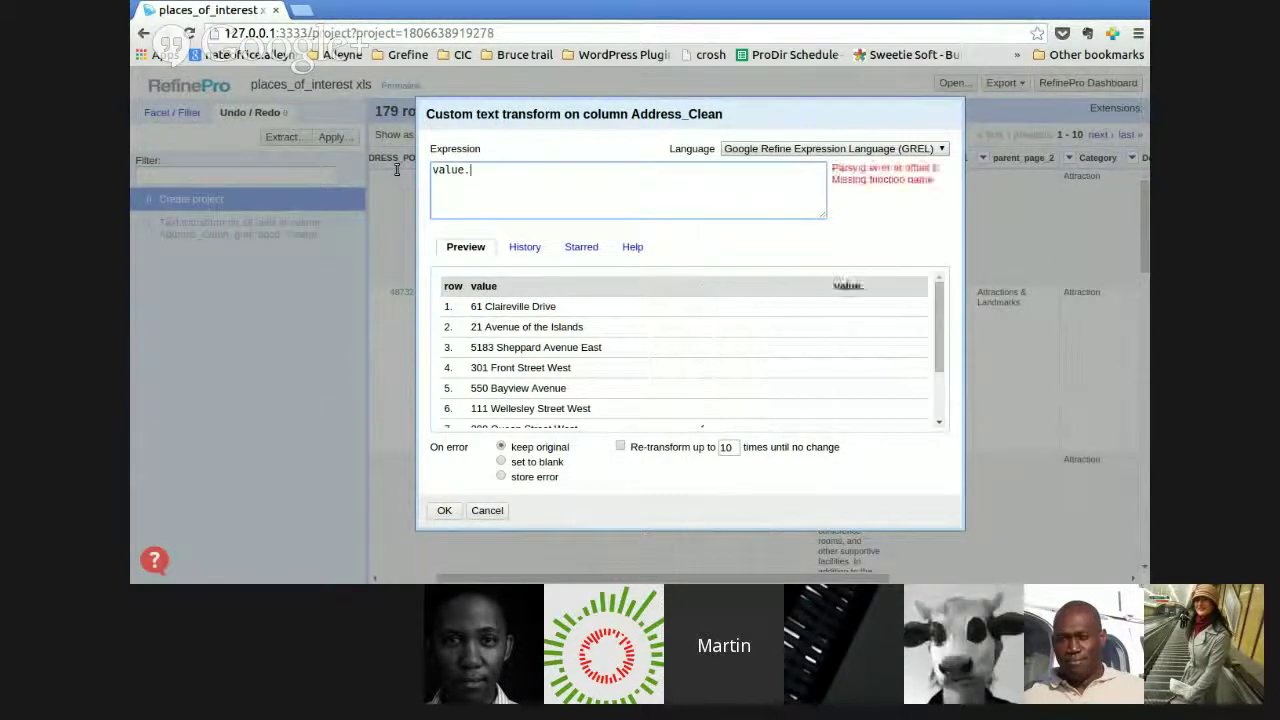
type("replace(\" \",\"|\"")
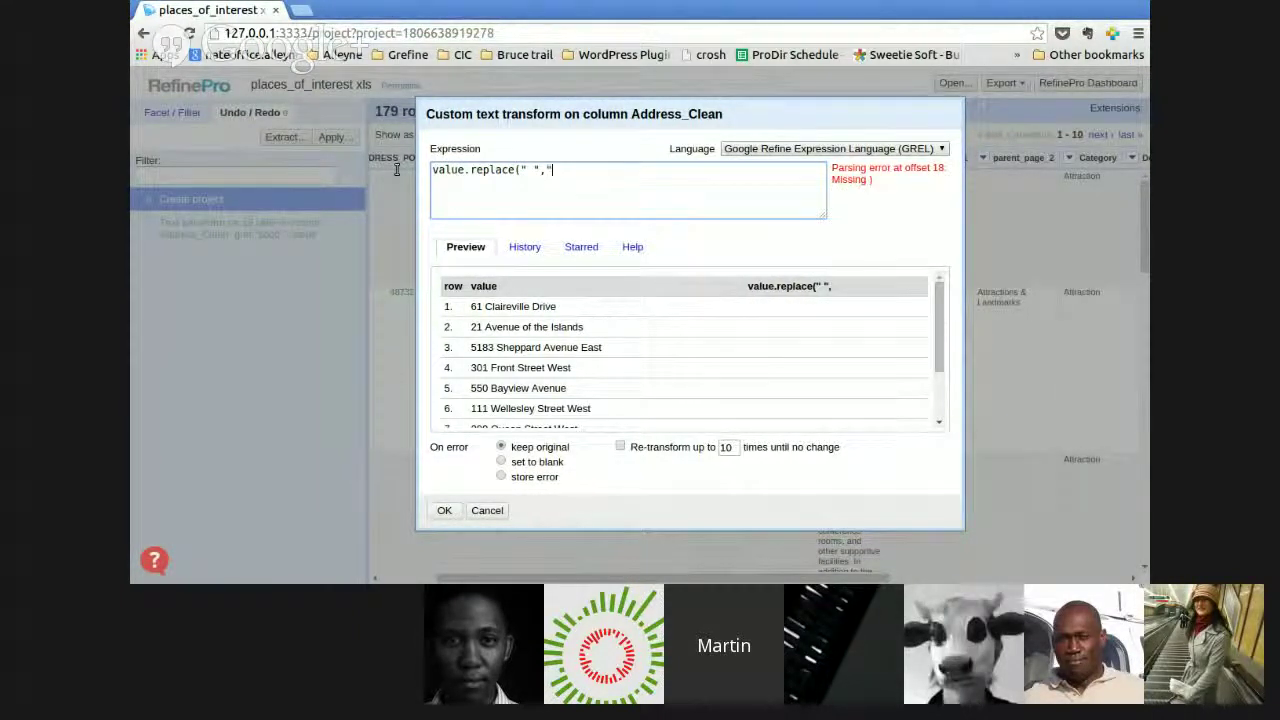
type(")")
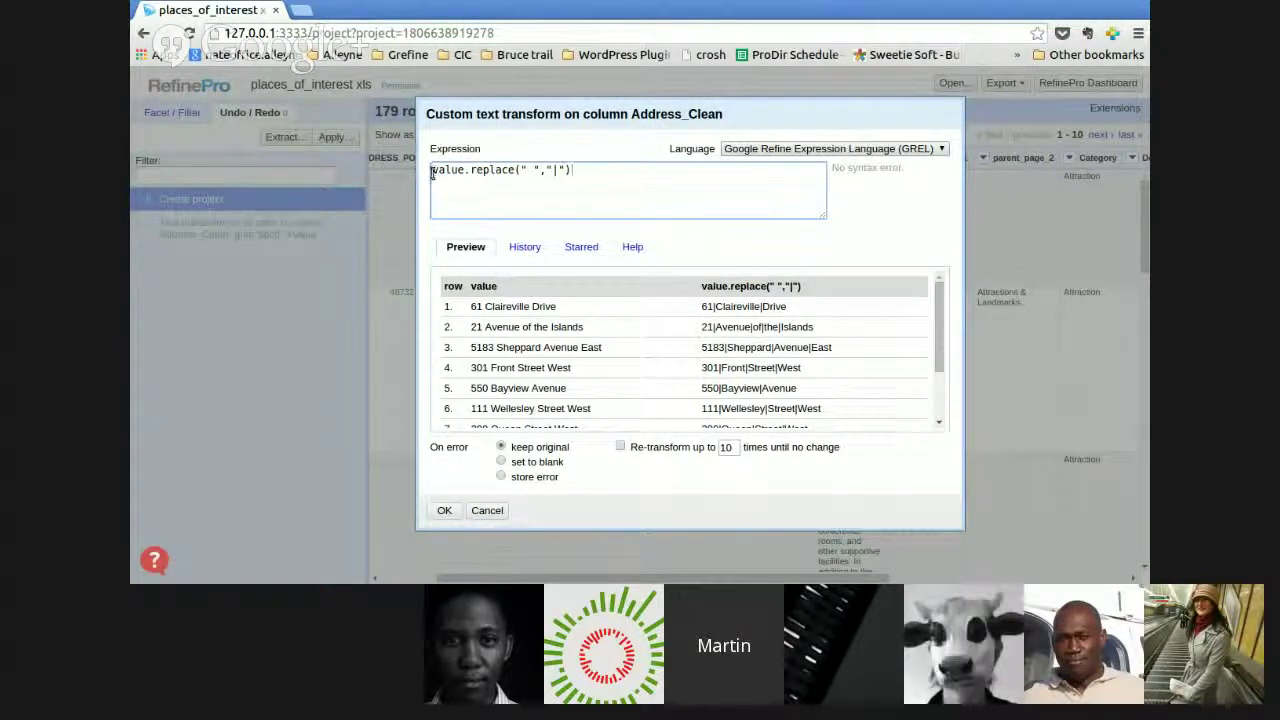
double_click(432, 172)
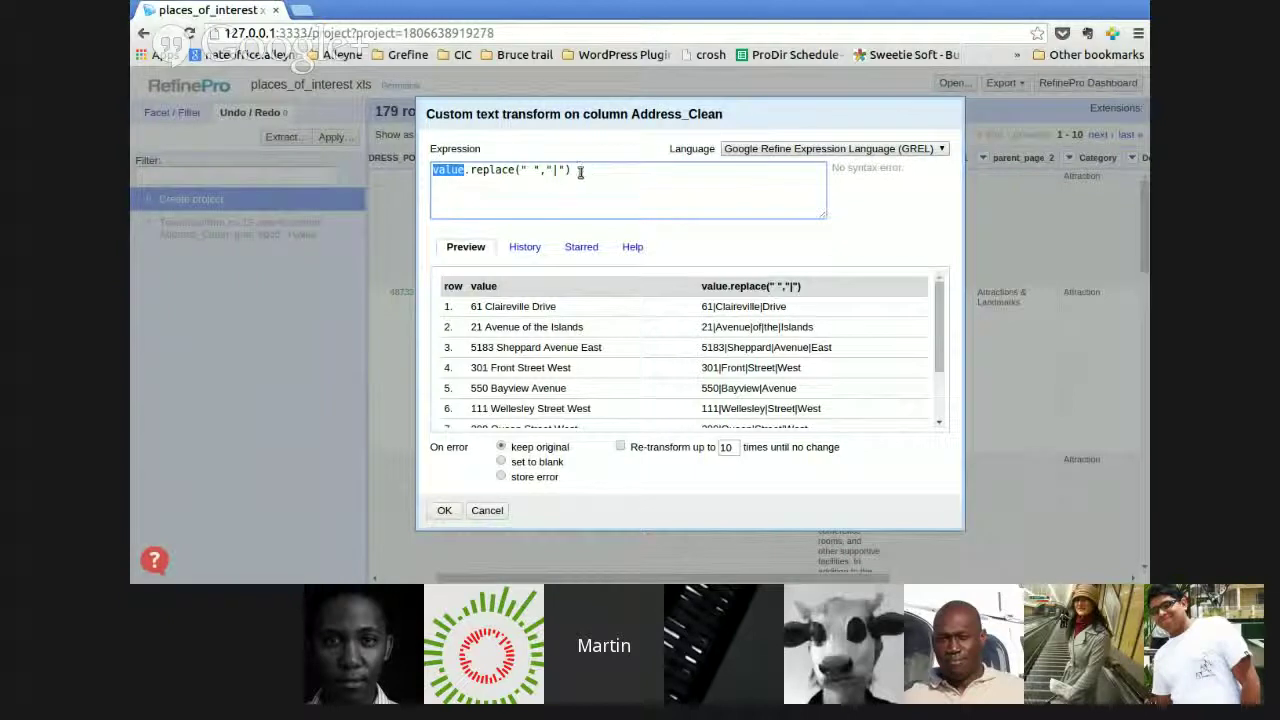
left_click(601, 174)
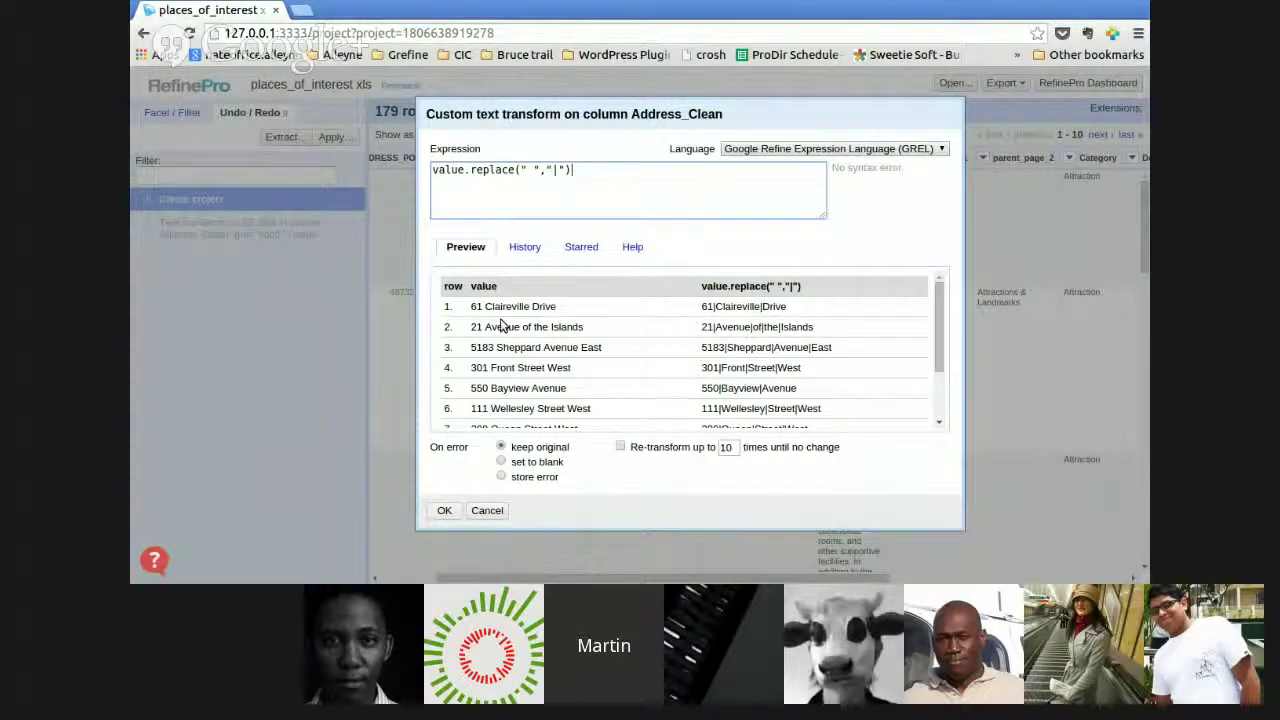
- Change the replace arguments so the expression reads value.replace("a","b")
left_click(531, 170)
type("a")
double_click(552, 171)
type("b\")")
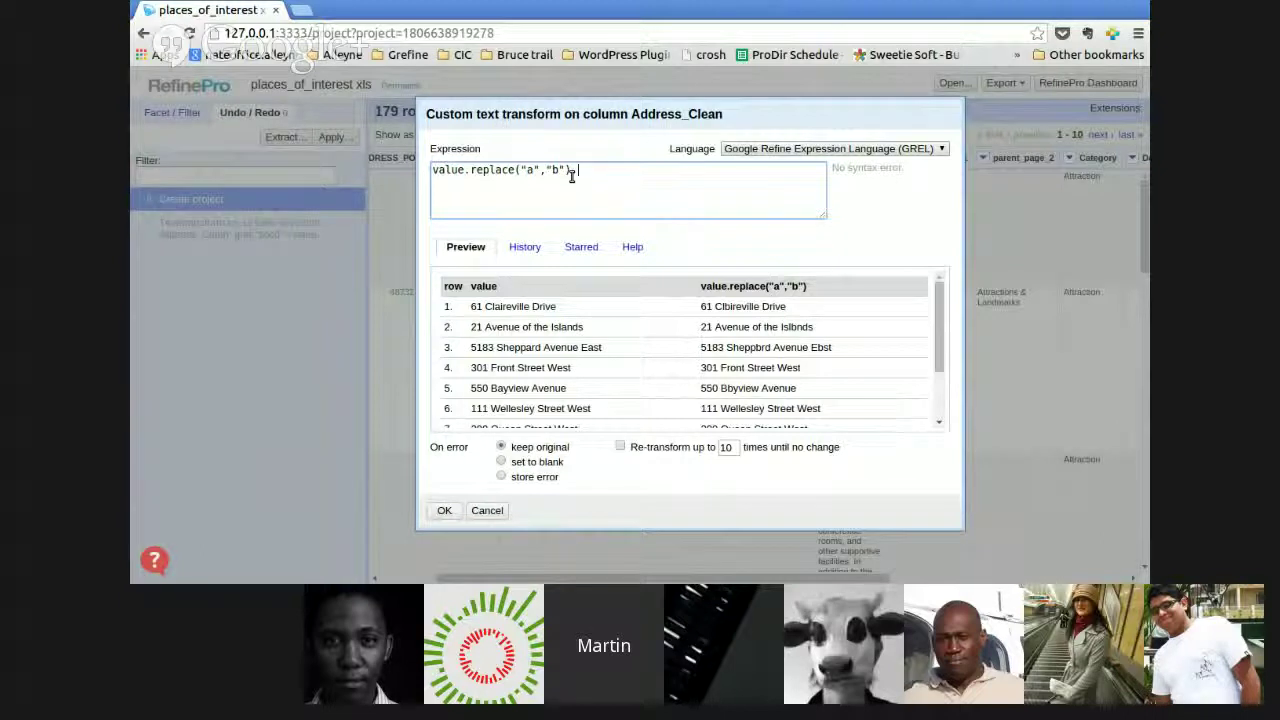
- Append .trim() to the replace expression to chain a second function
type(".")
key("BackSpace")
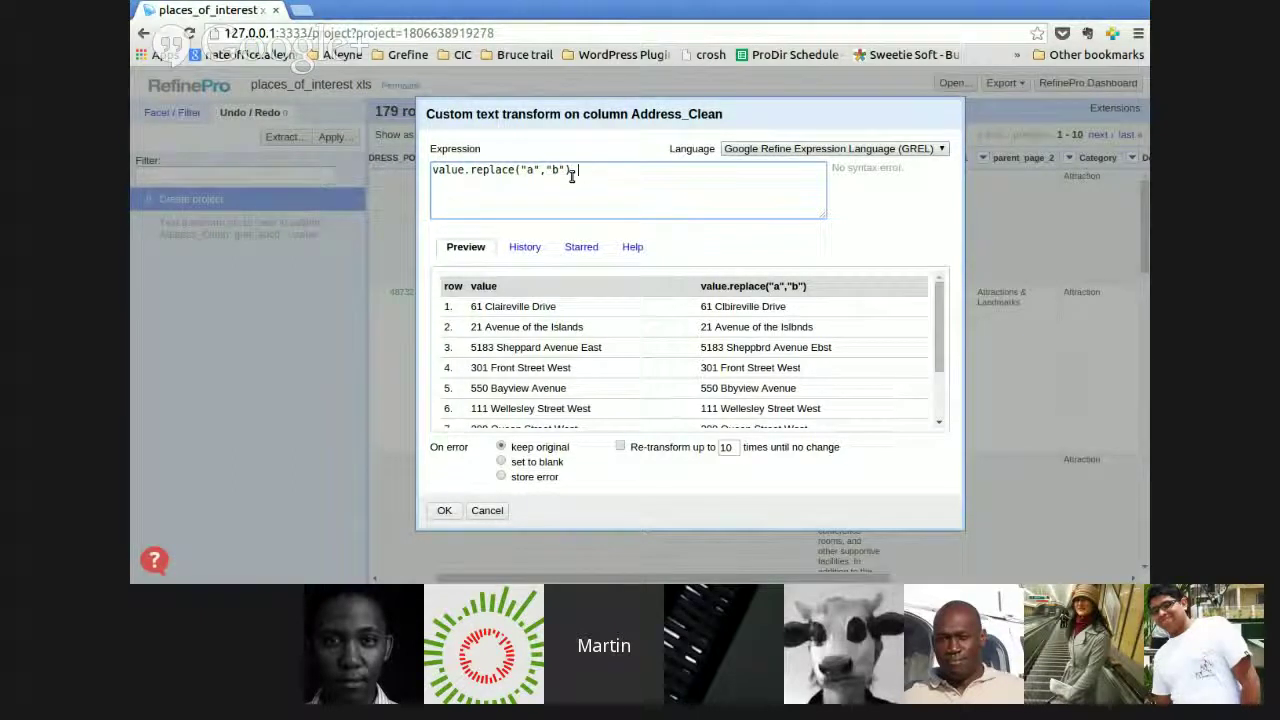
type(".trim()")
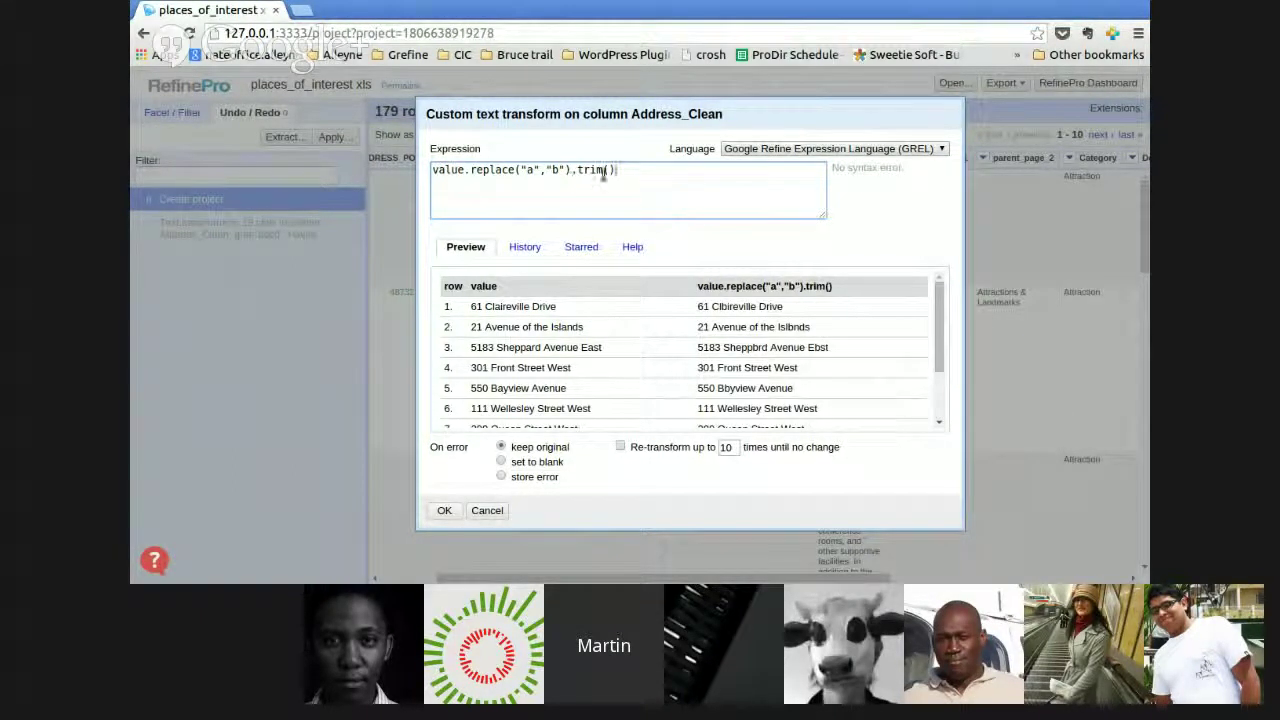
left_click_drag(603, 170, 622, 171)
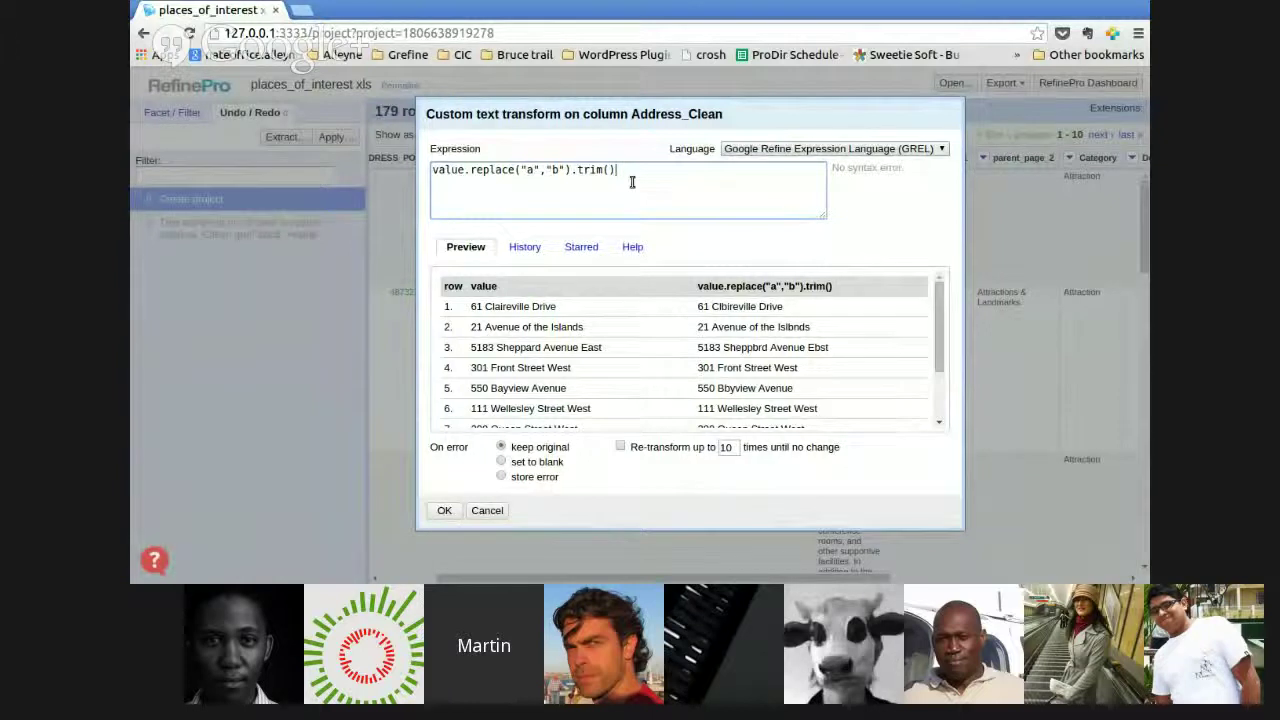
- Remove the value.replace("a","b") part and its joining dot, keeping only trim() in the expression
left_click(578, 170)
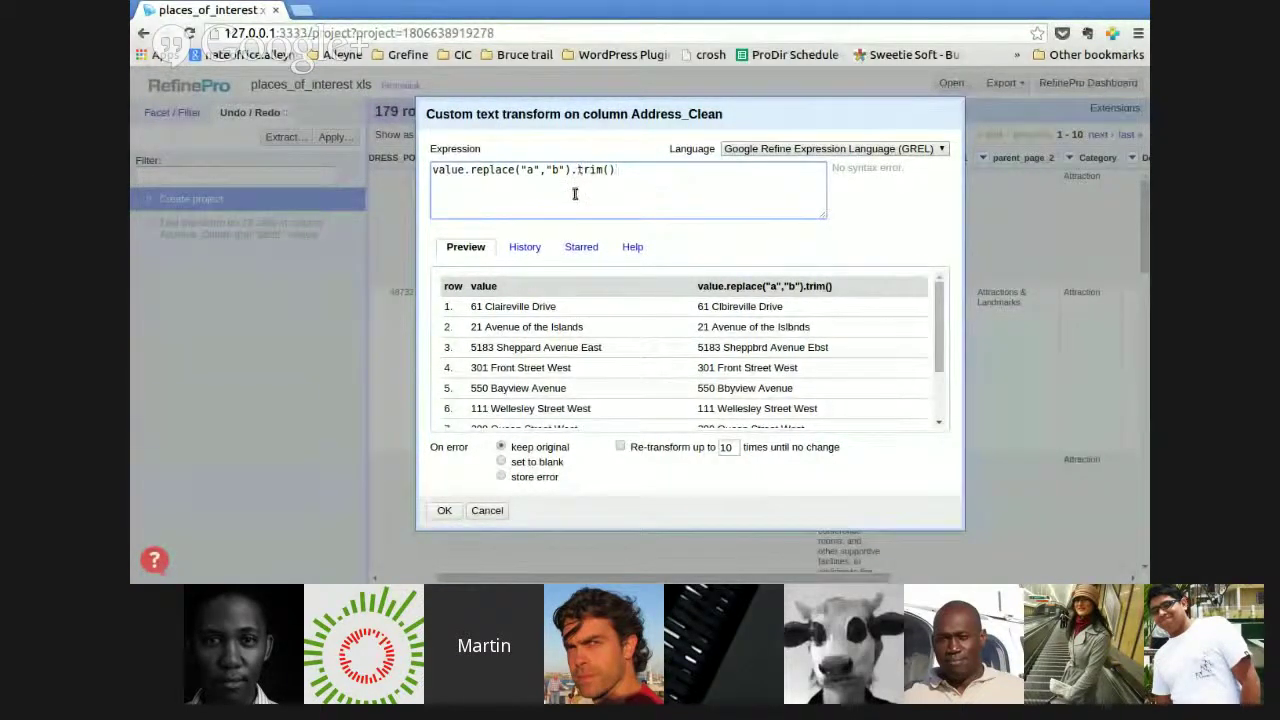
key("BackSpace")
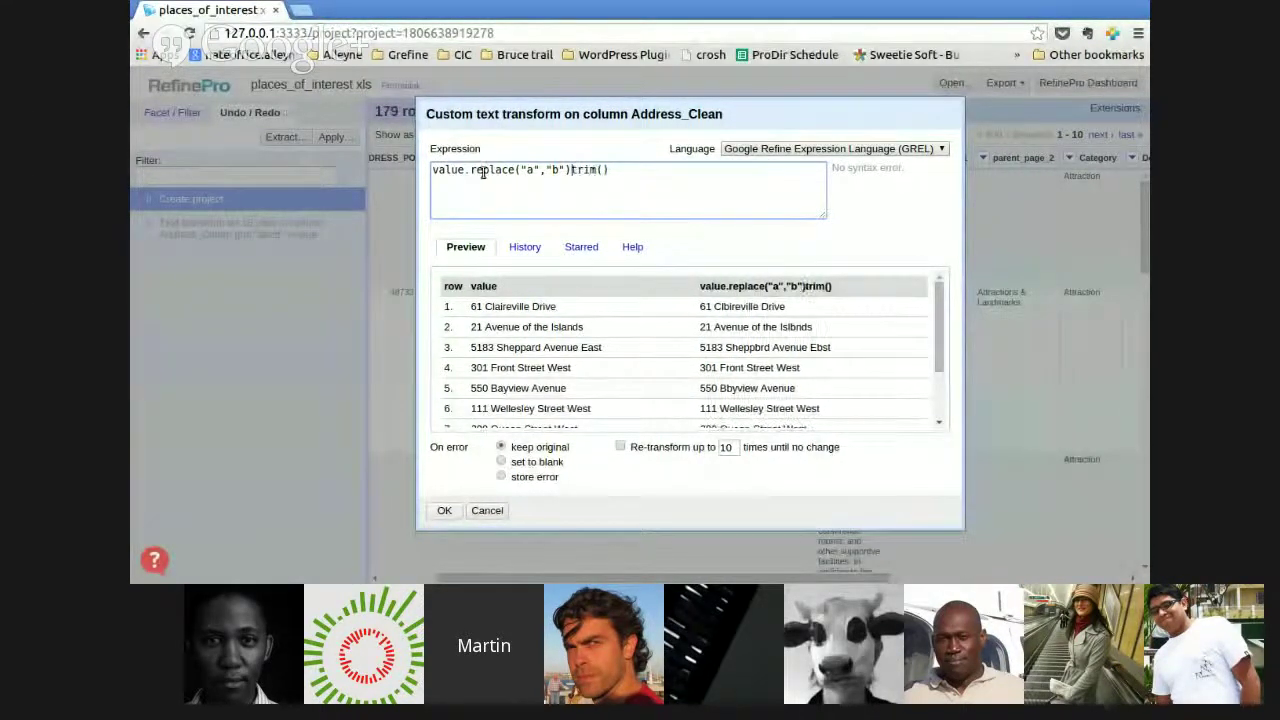
left_click_drag(566, 170, 397, 172)
key("BackSpace")
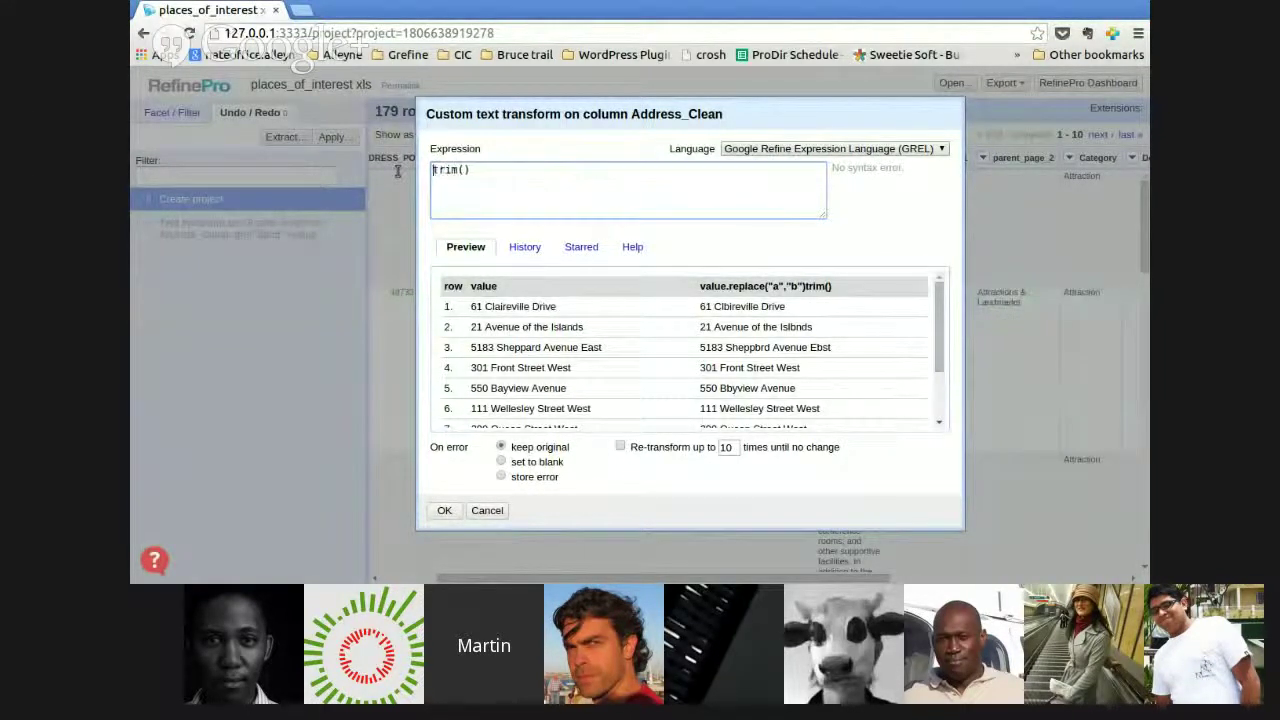
- Nest a replace call inside the trim function, giving trim(replace(value,'a','b'))
key("Right")
key("Right")
key("Right")
key("Right")
key("Right")
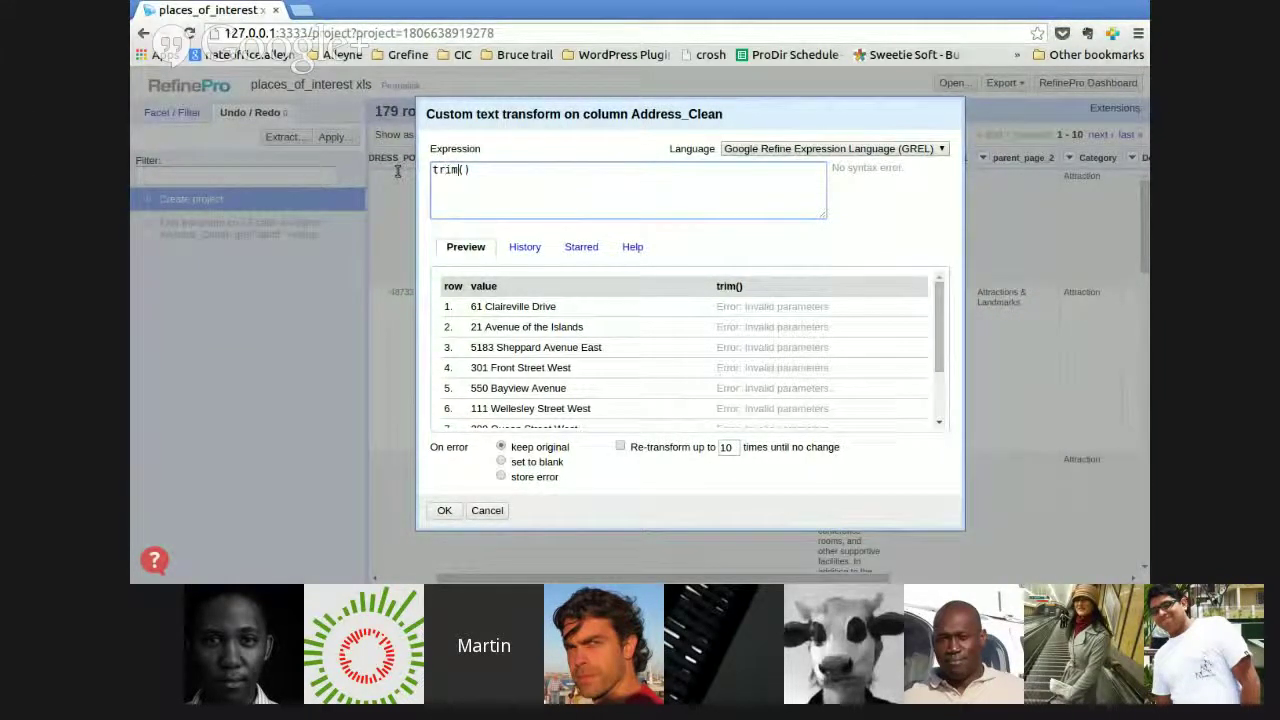
type("replacE(")
key("BackSpace")
key("BackSpace")
type("e(value,'a")
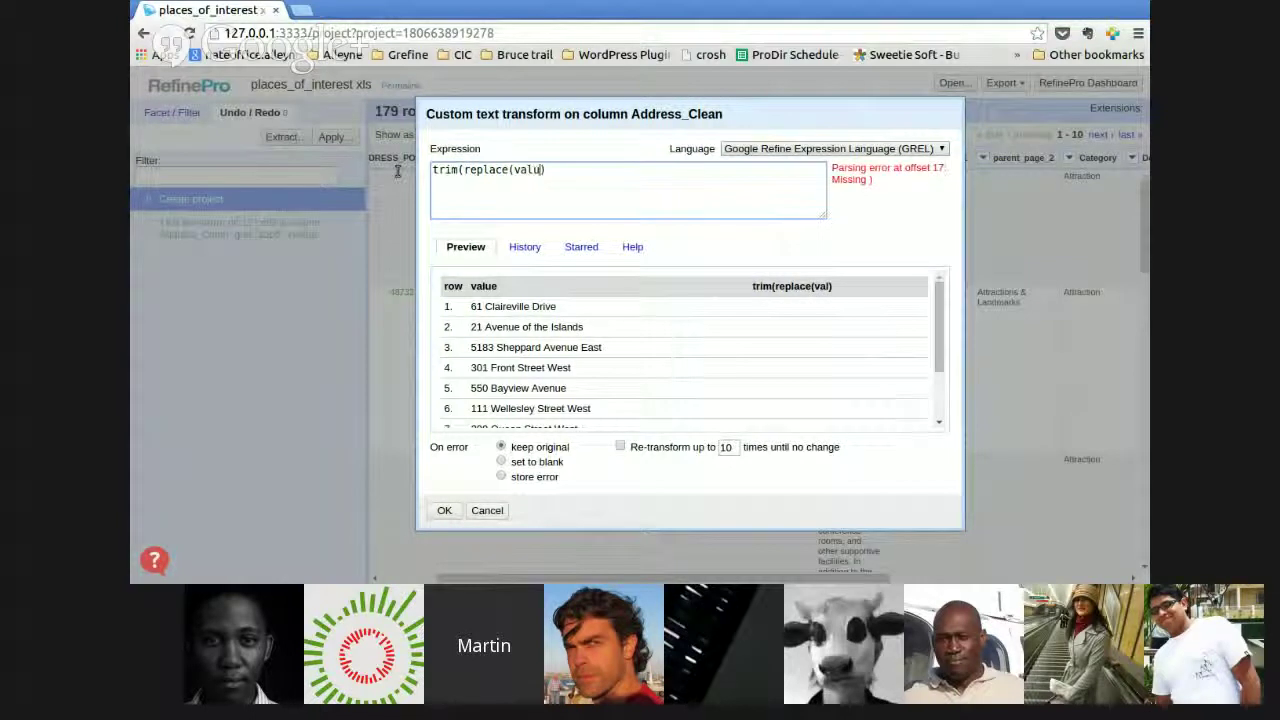
type("',")
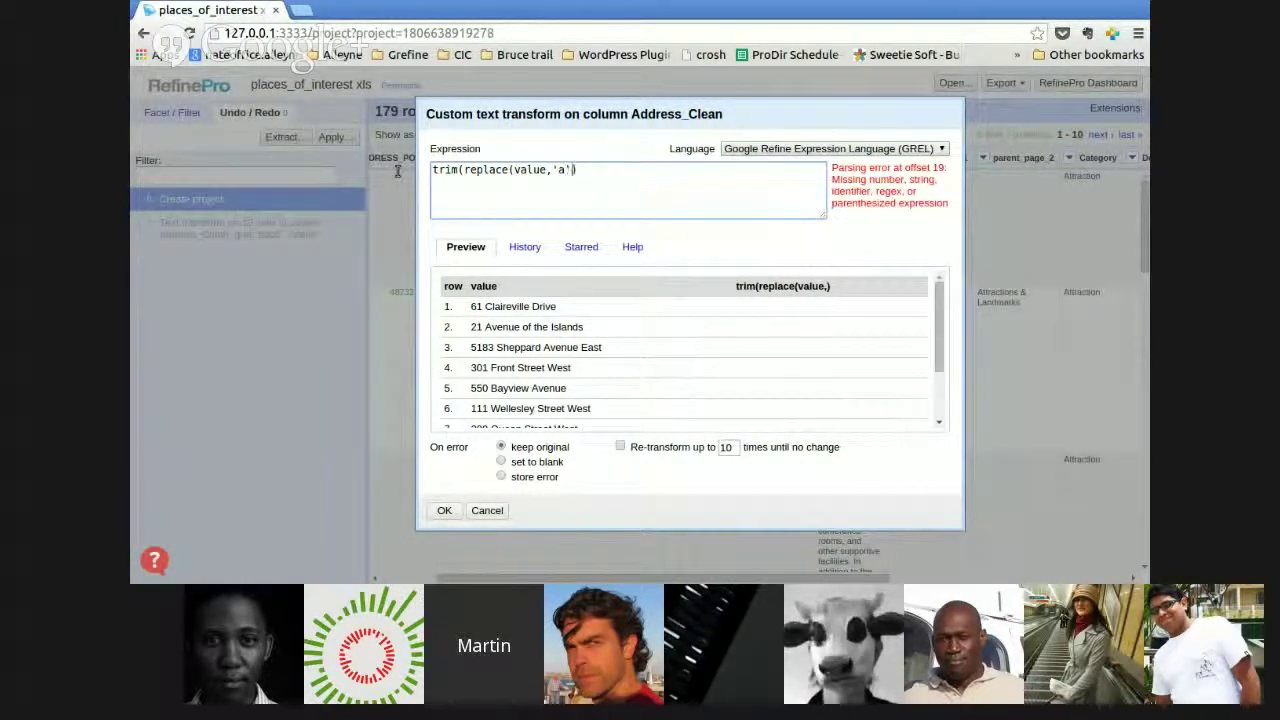
type("'b'))")
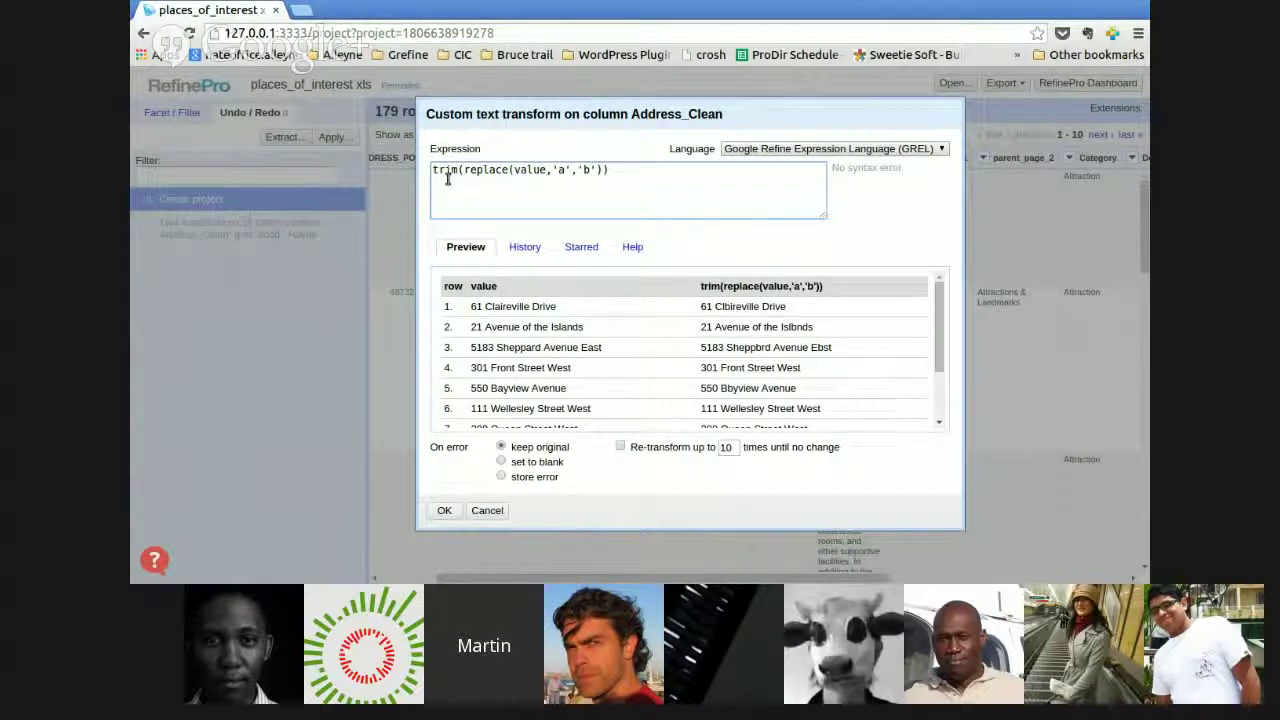
left_click_drag(538, 171, 527, 171)
left_click(437, 172)
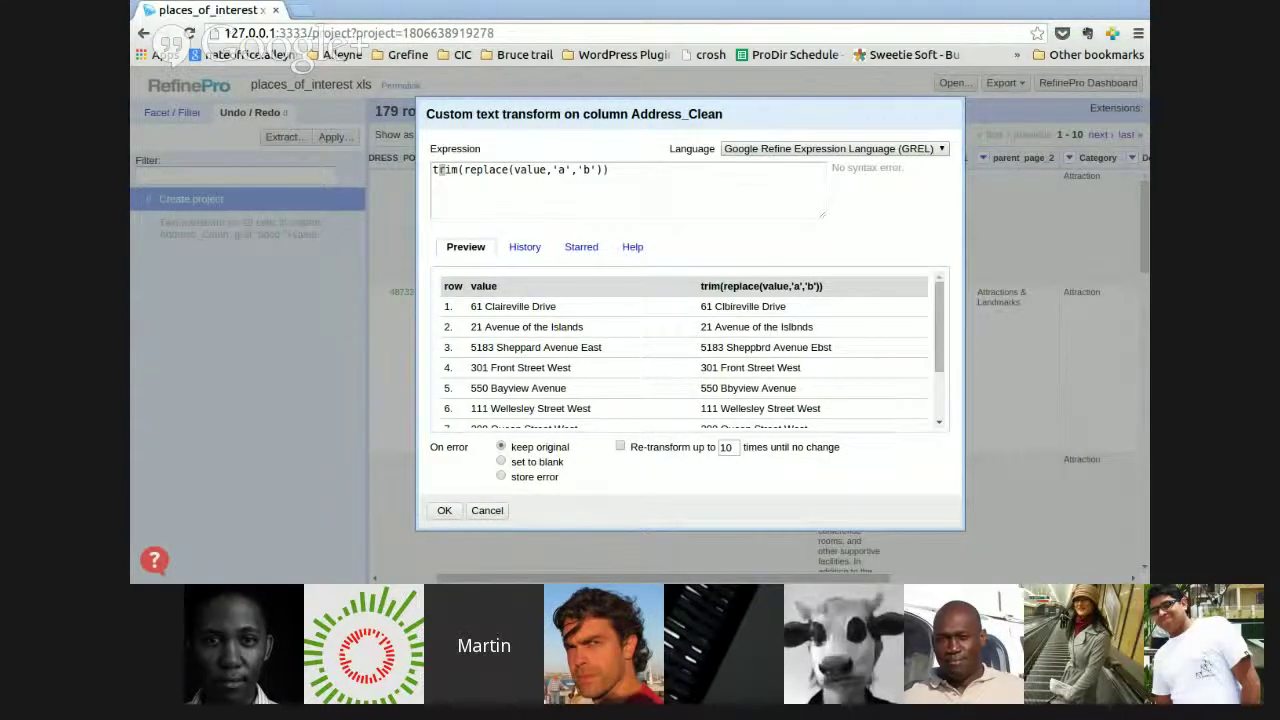
left_click_drag(438, 170, 446, 170)
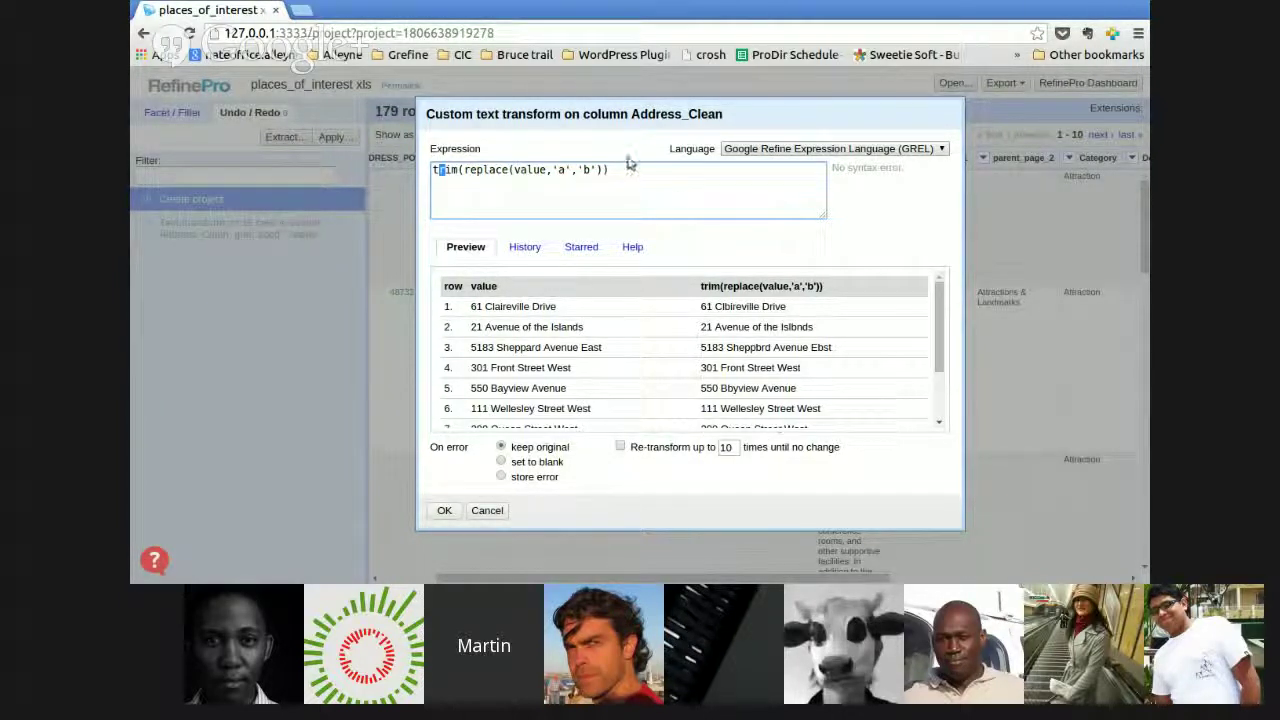
left_click_drag(626, 166, 378, 168)
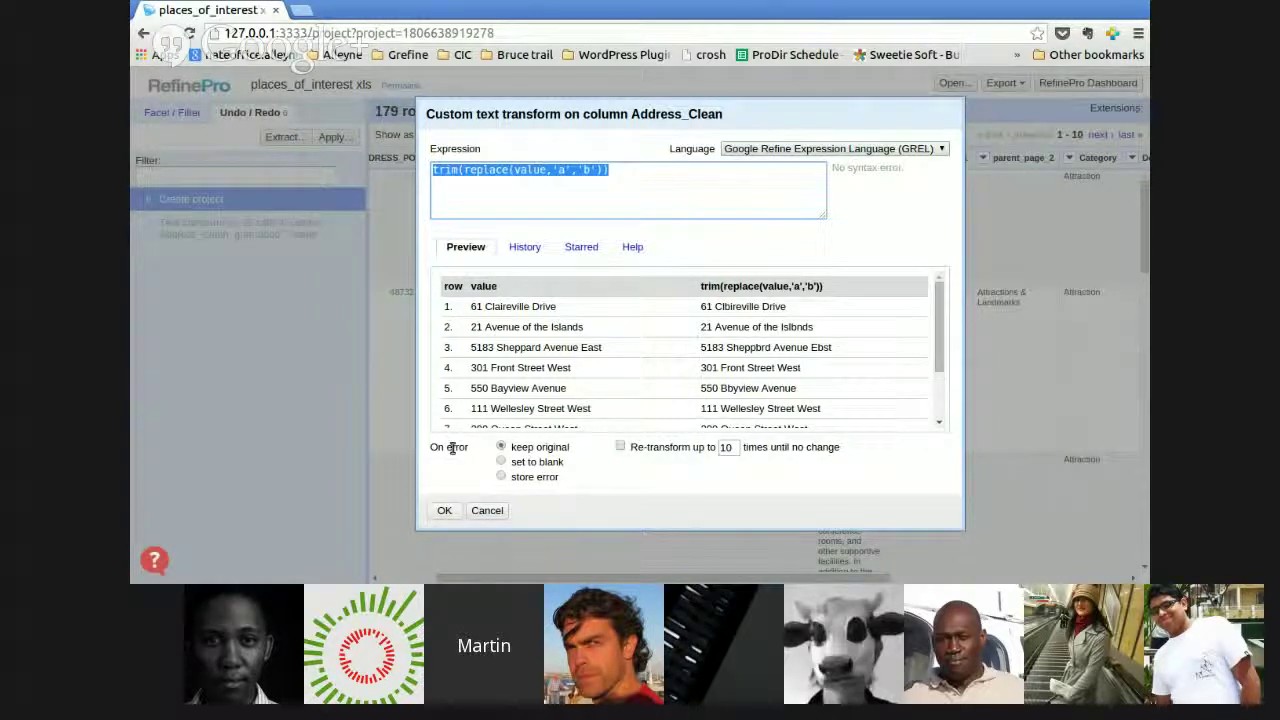
- Set the transform's error handling to store error
left_click(501, 463)
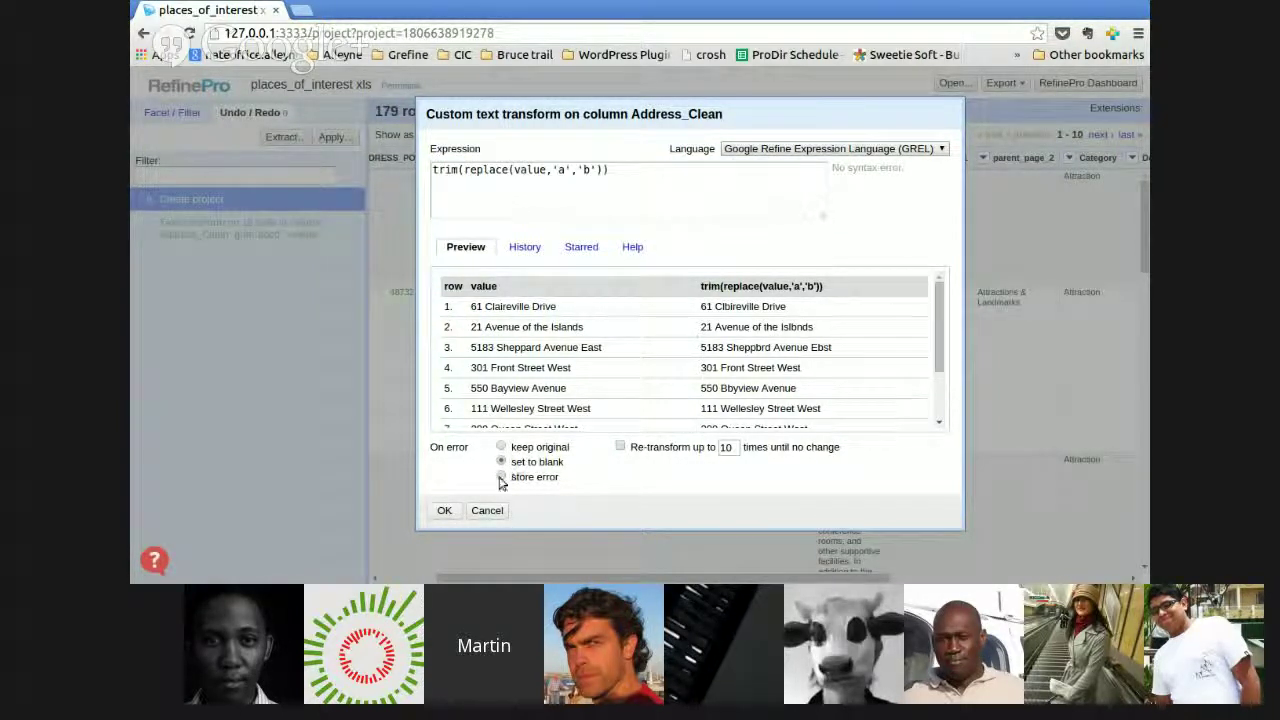
left_click(502, 477)
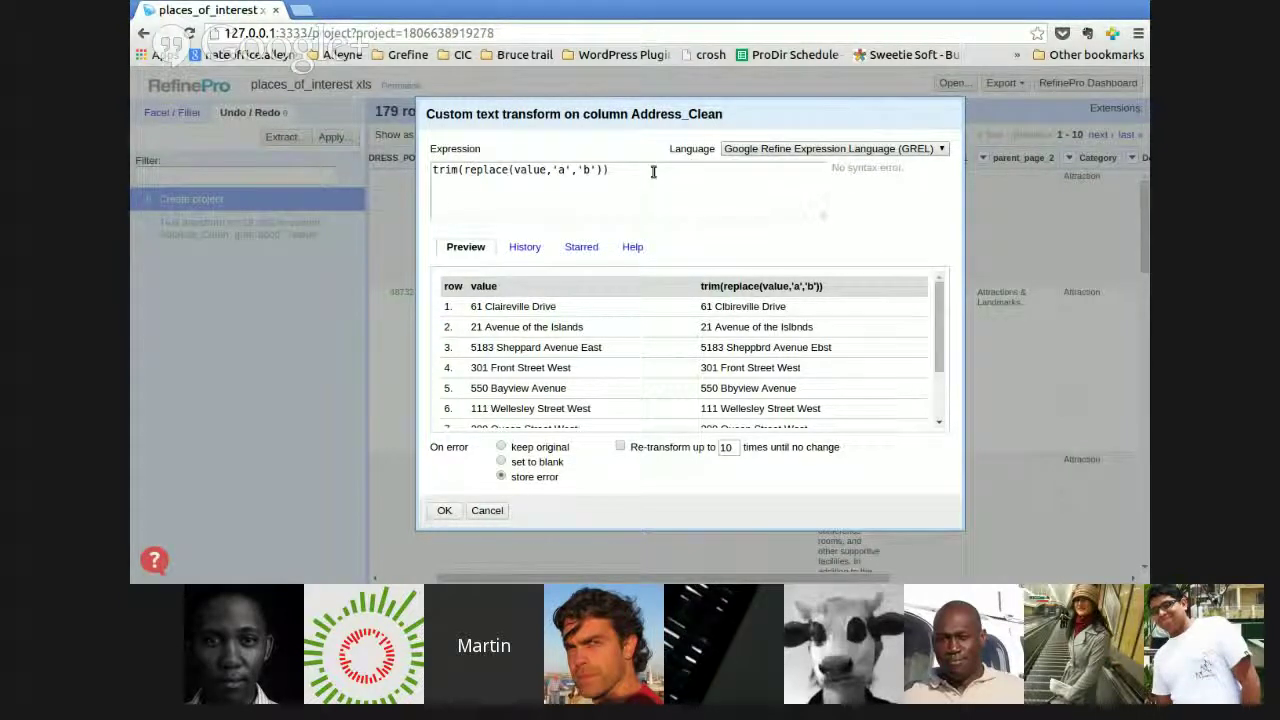
- Replace the expression with cells['Old address'].value and apply the transform to Address_Clean
left_click_drag(653, 172, 271, 175)
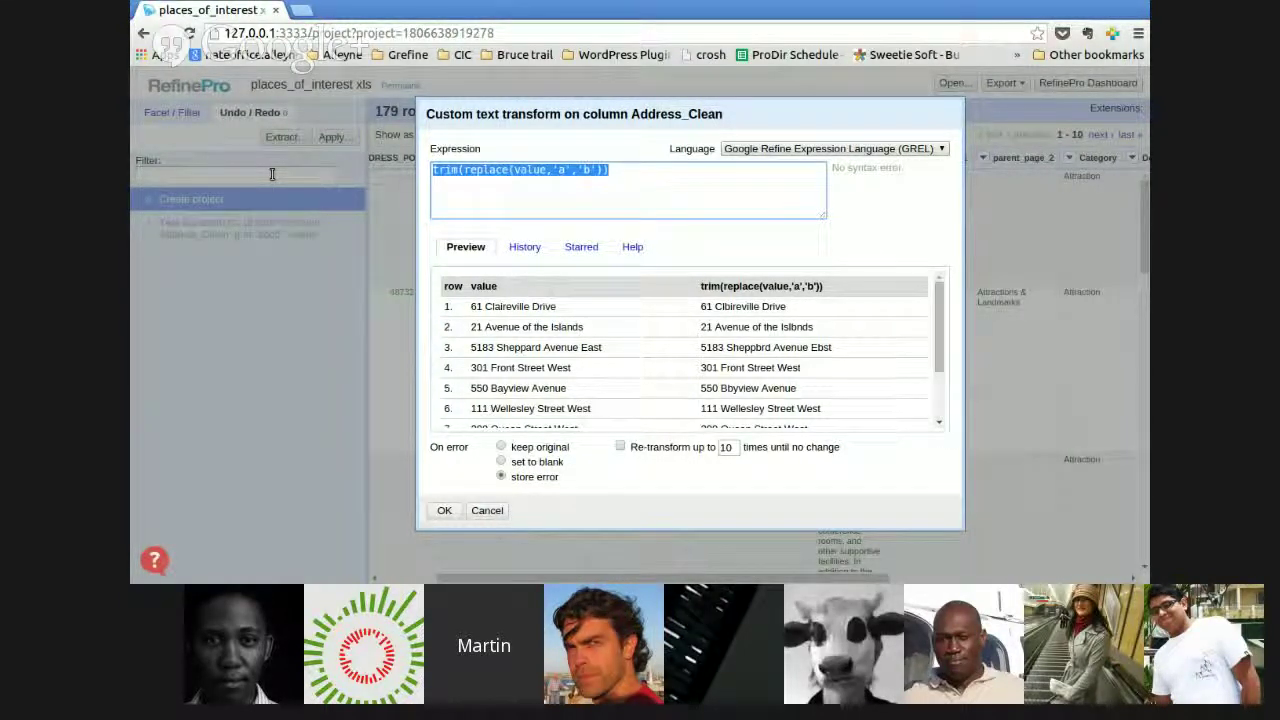
type("ce")
type("lls")
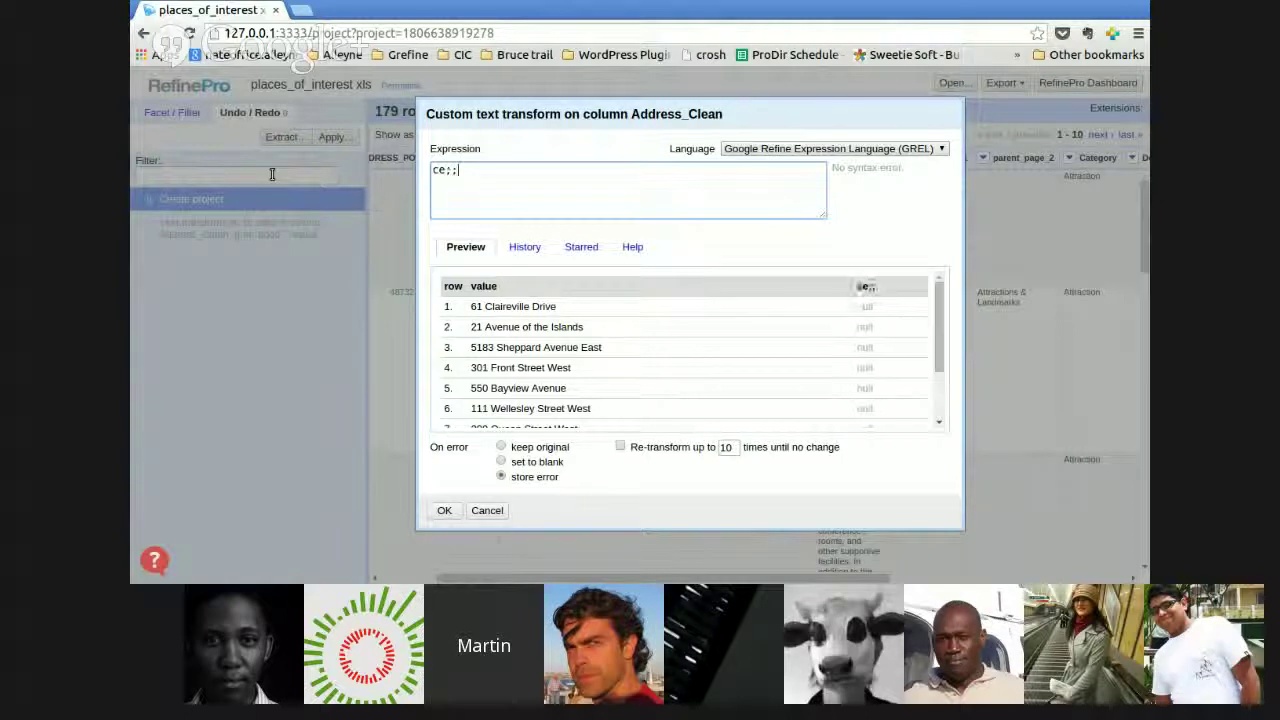
type("[")
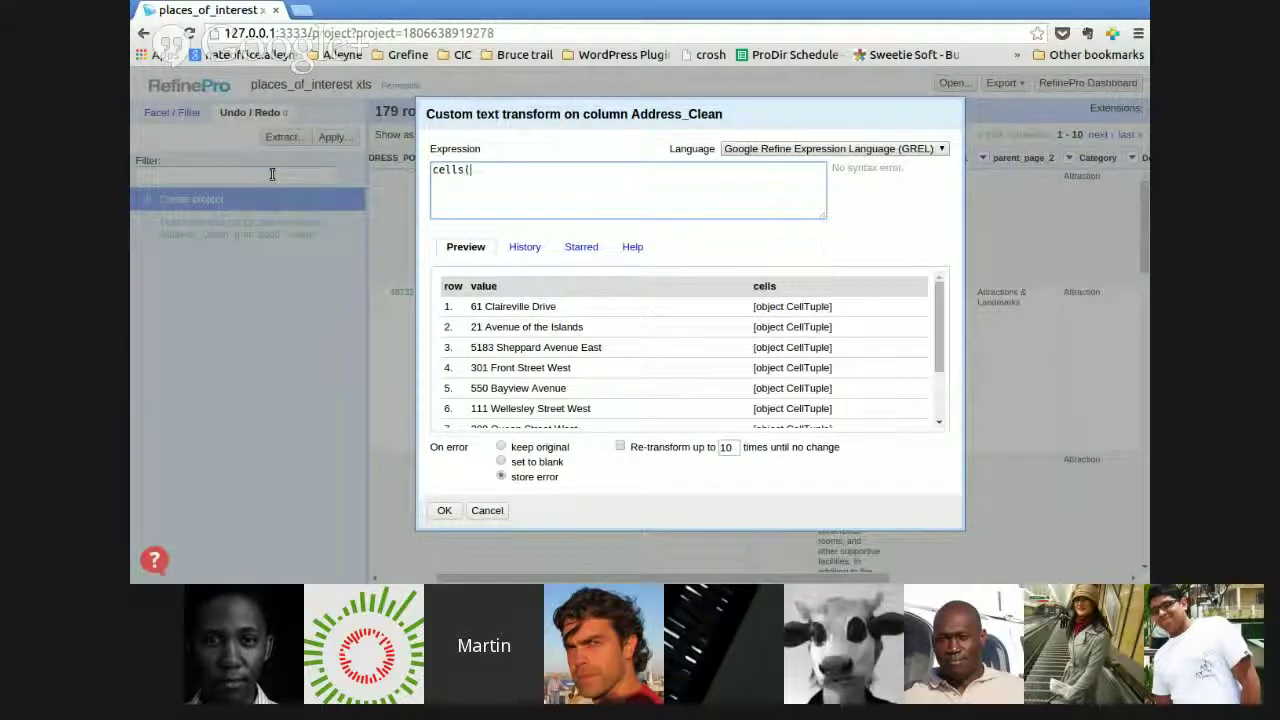
key("BackSpace")
type("'Ol")
key("BackSpace")
key("BackSpace")
type("Old Address")
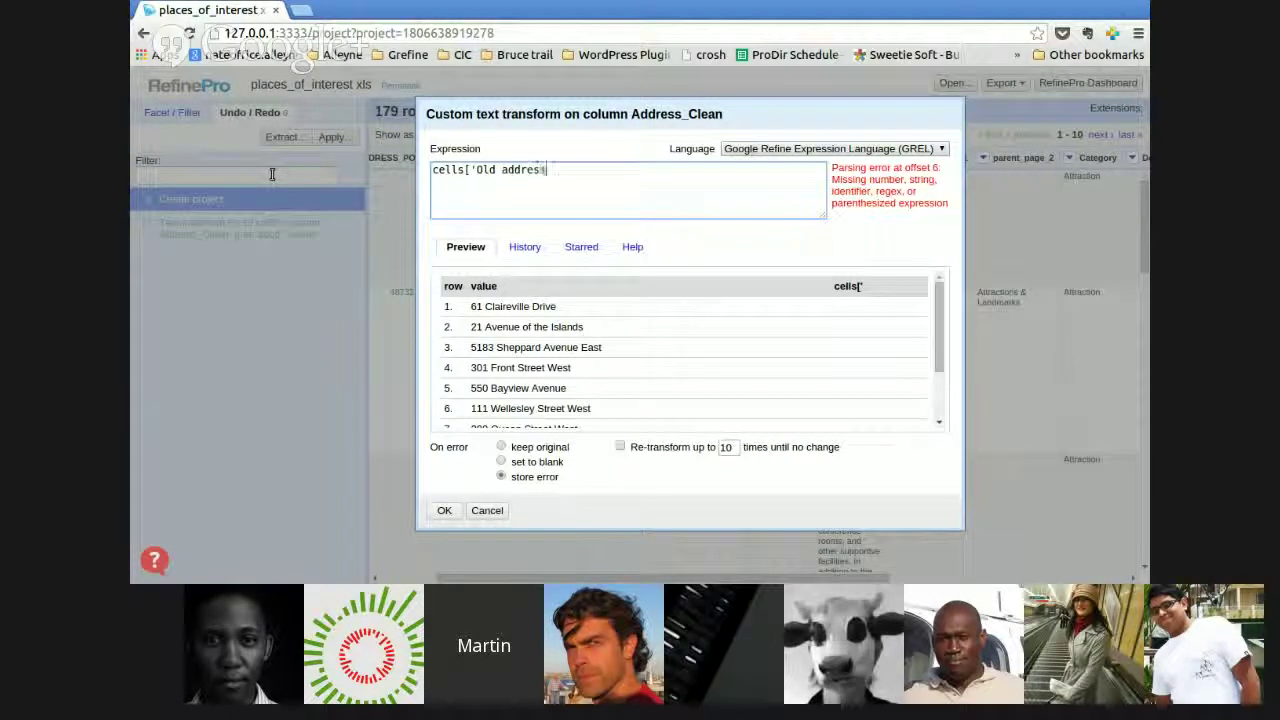
type("']")
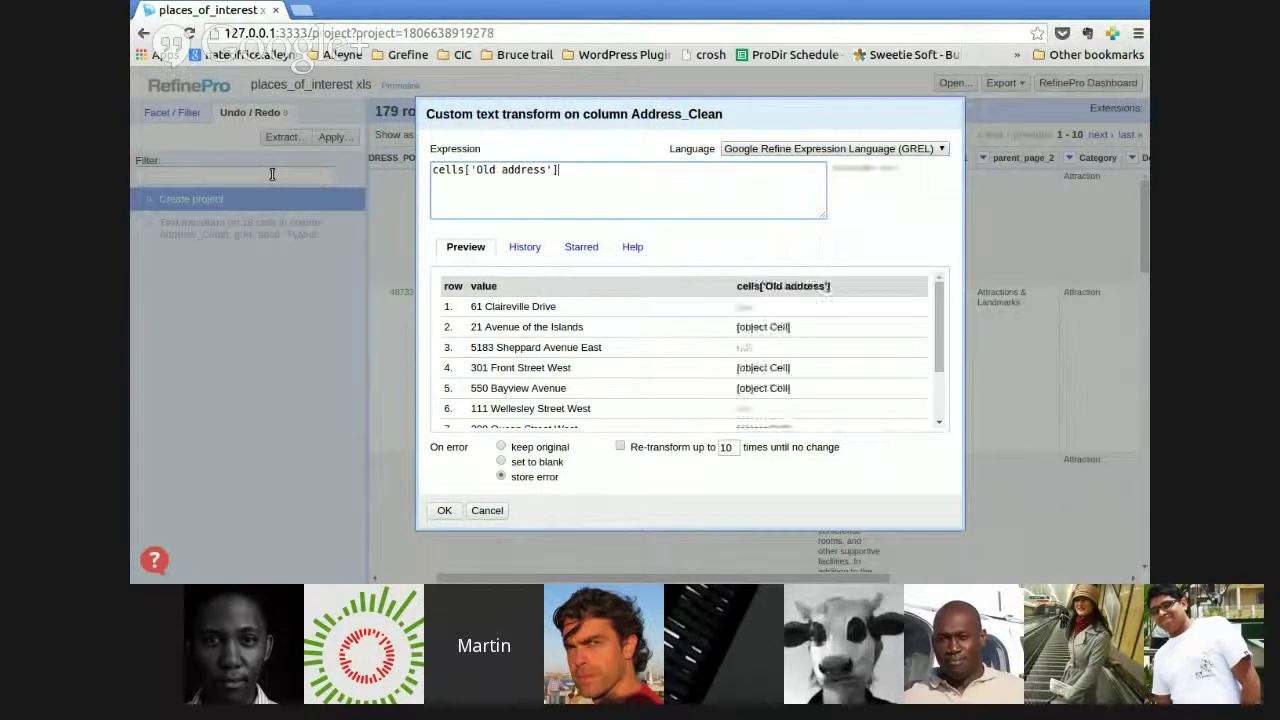
type(".b")
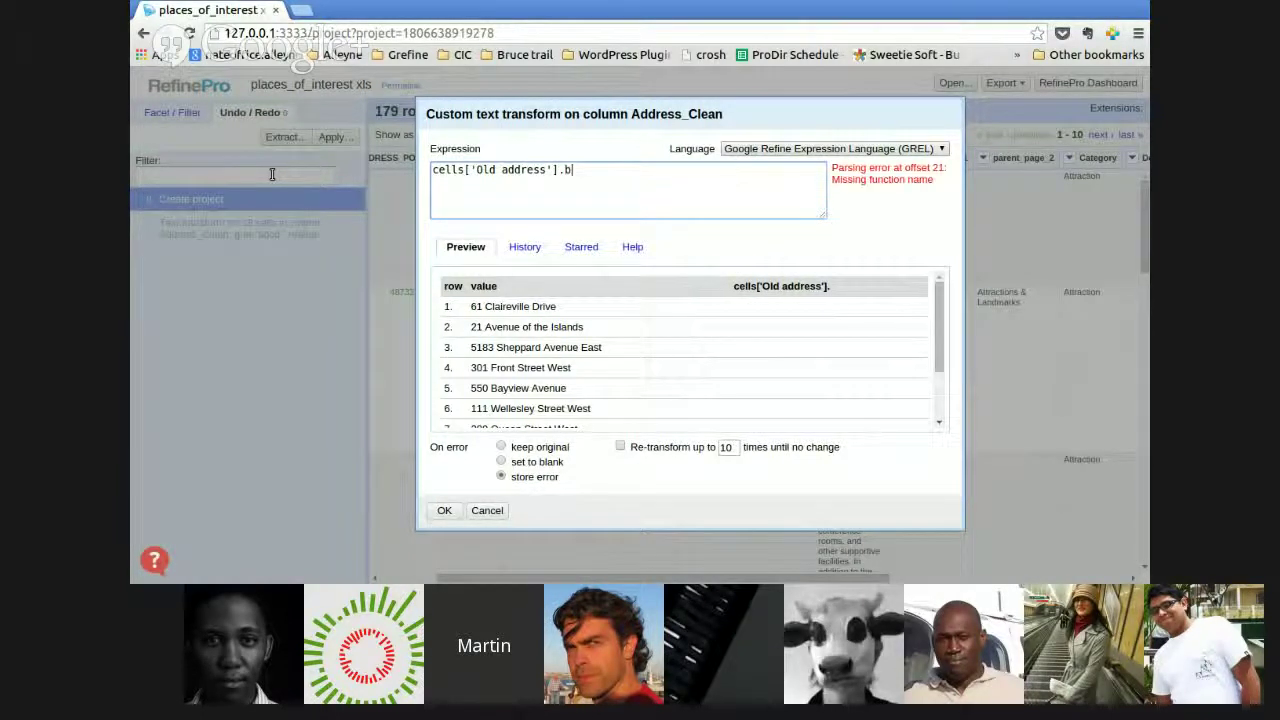
key("BackSpace")
type("value")
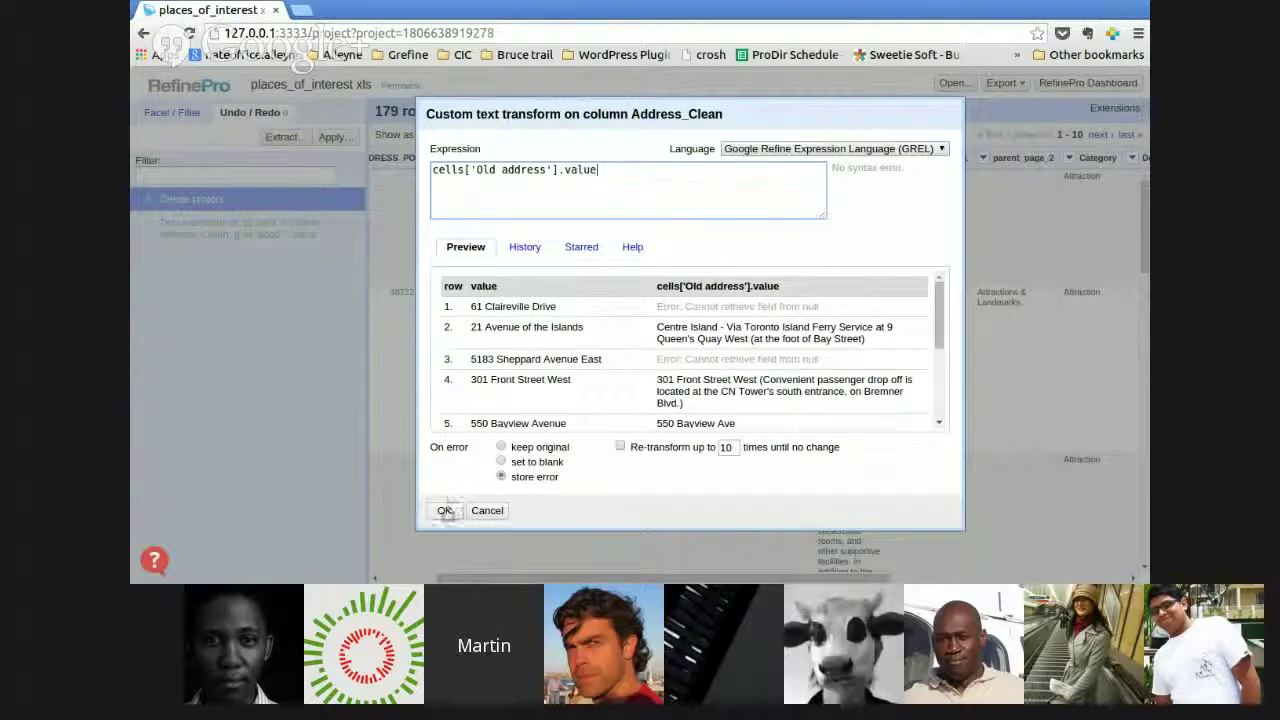
left_click(445, 511)
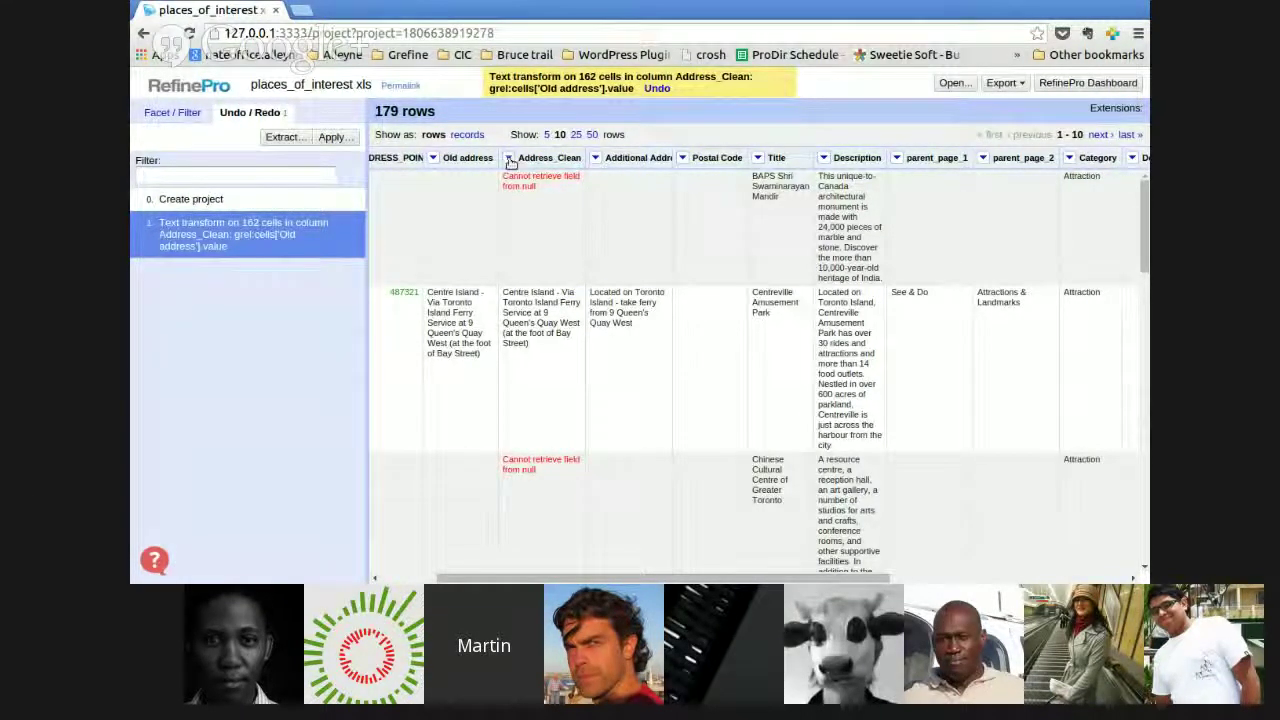
- Undo the last Address_Clean transform and start a new custom transform reusing cells['Old address'].value from the expression history
left_click(656, 89)
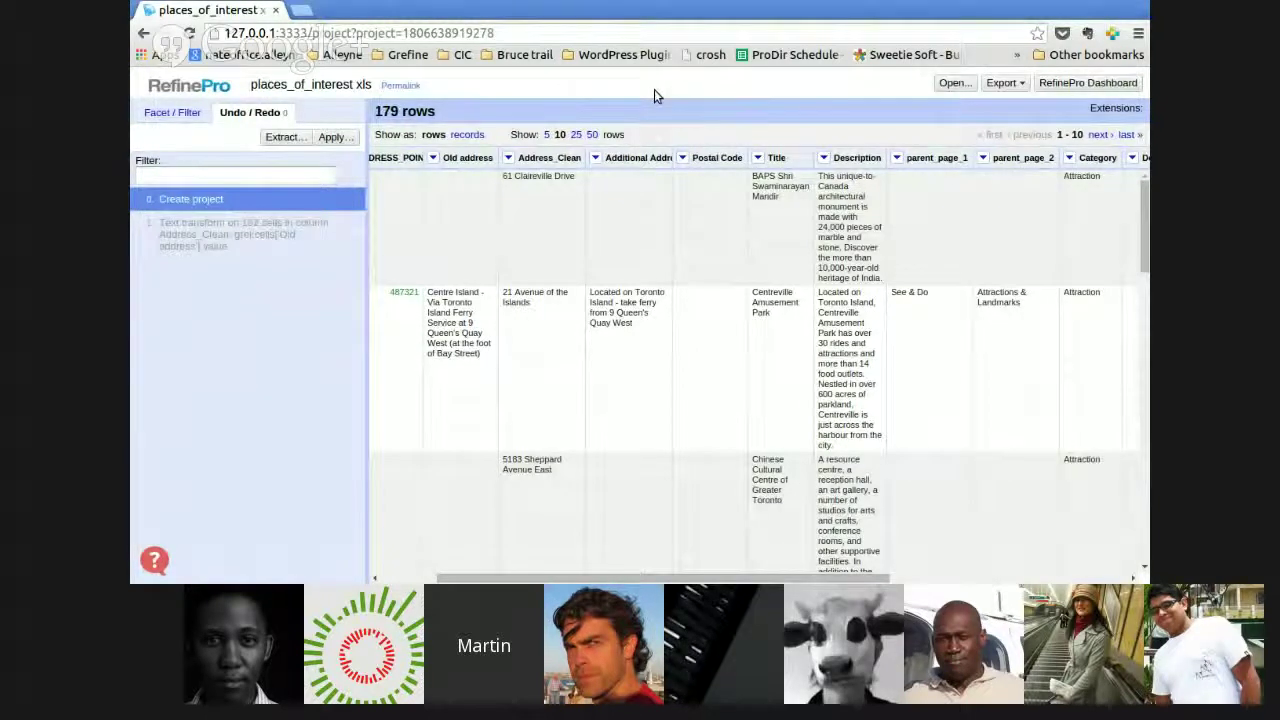
left_click(509, 158)
mouse_move(545, 218)
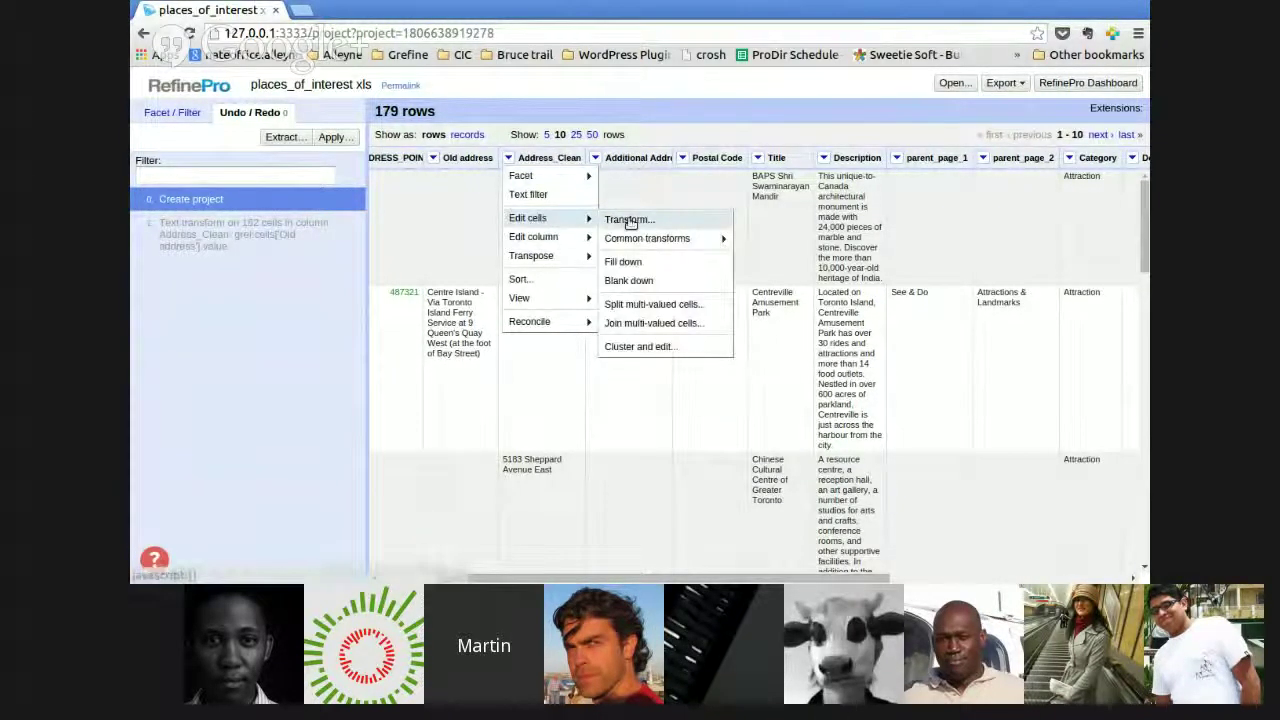
left_click(630, 220)
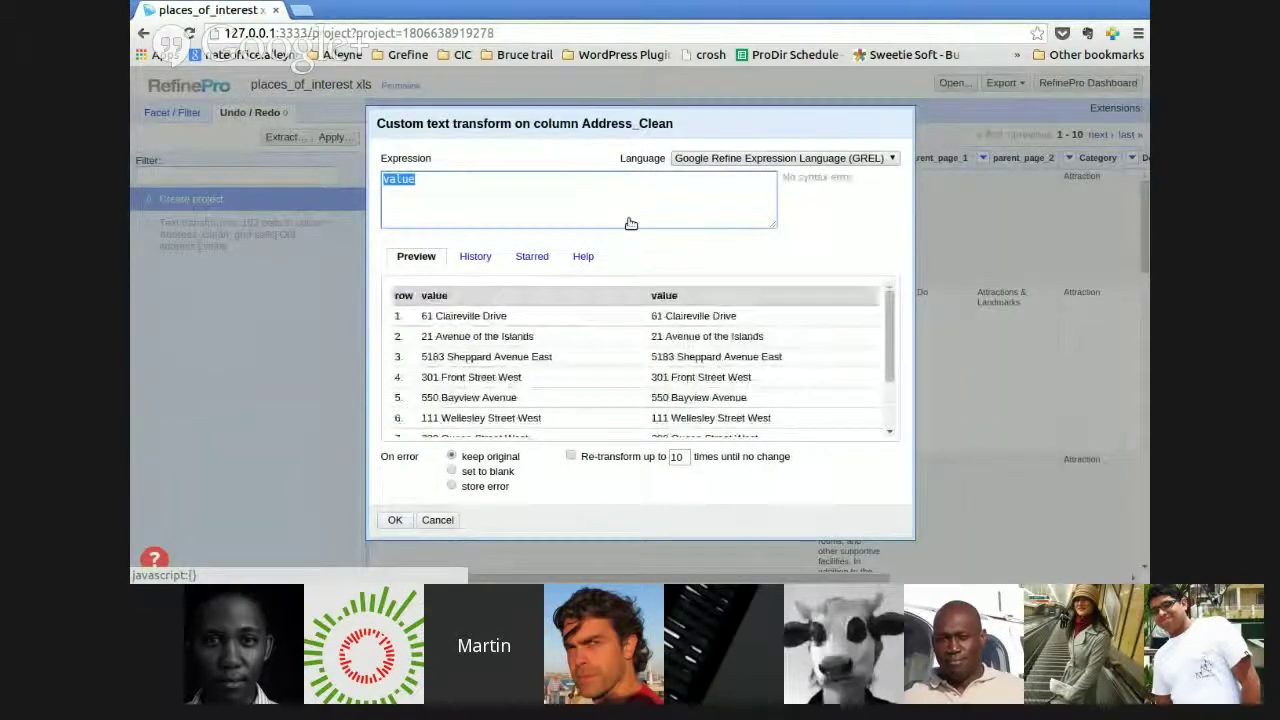
left_click(472, 258)
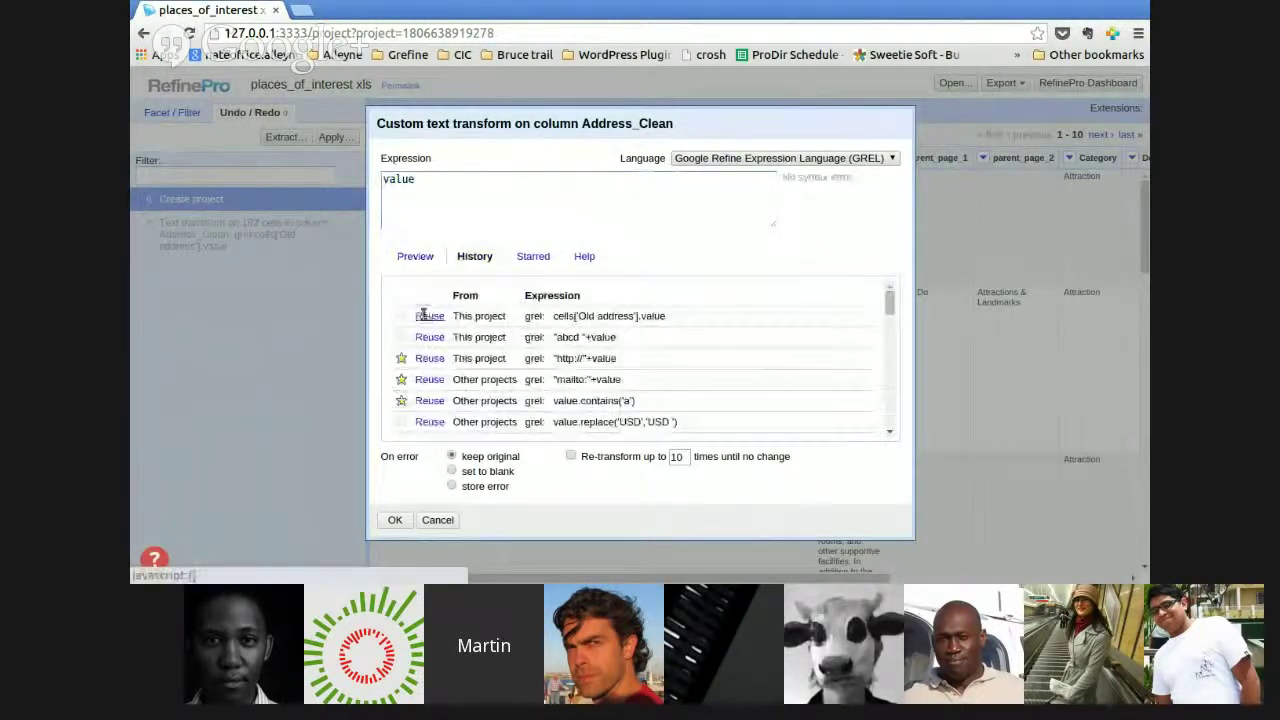
left_click(428, 316)
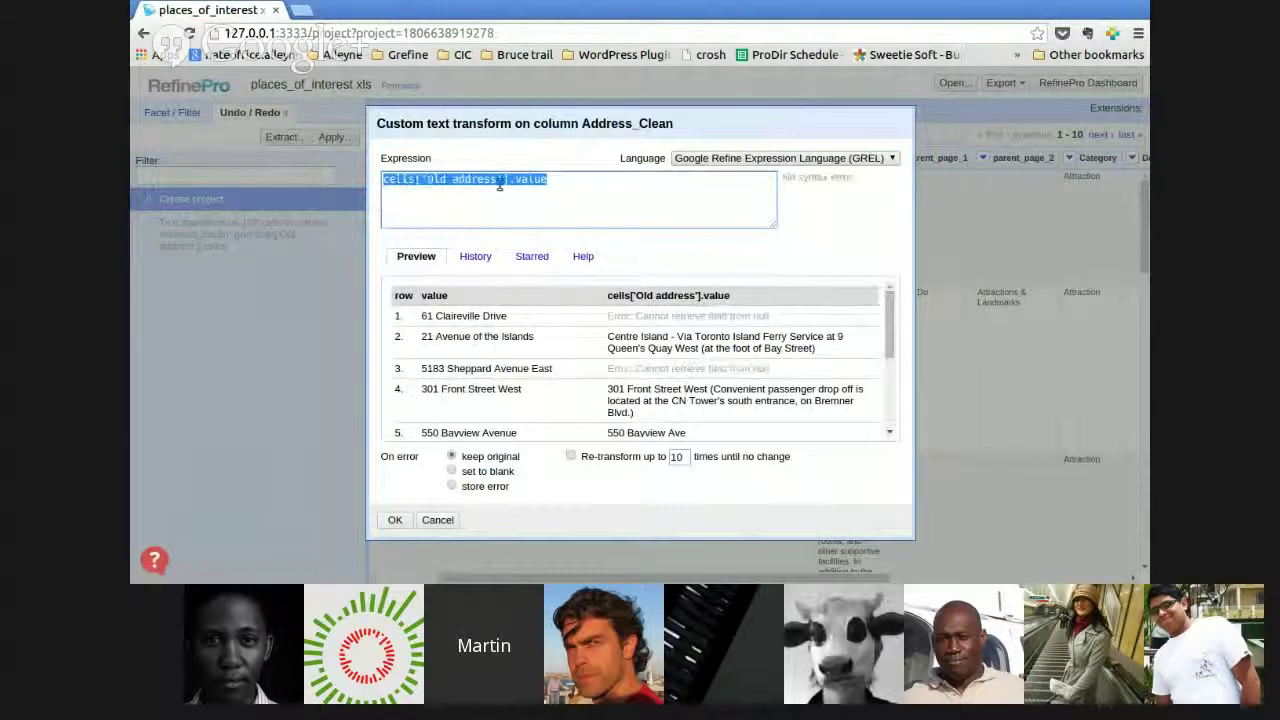
- Change the column name in the expression to lowercase 'old address' and check the preview rows
left_click(428, 178)
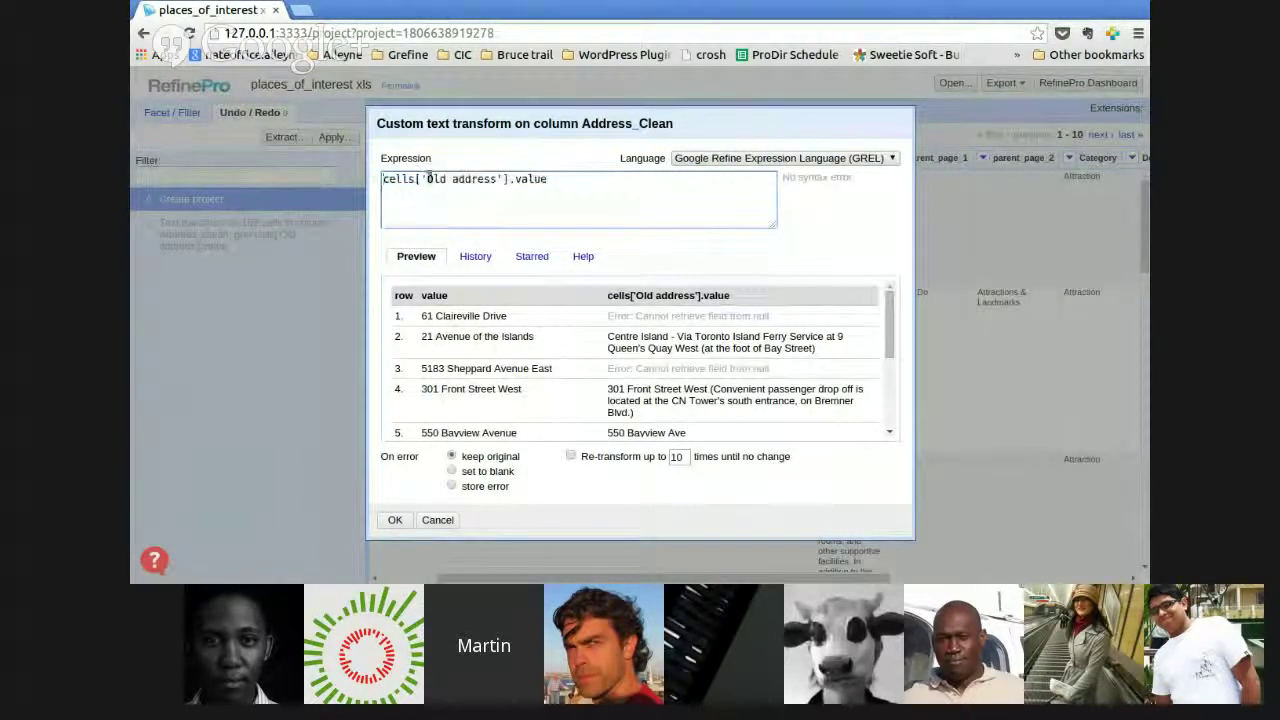
key("Delete")
type("o")
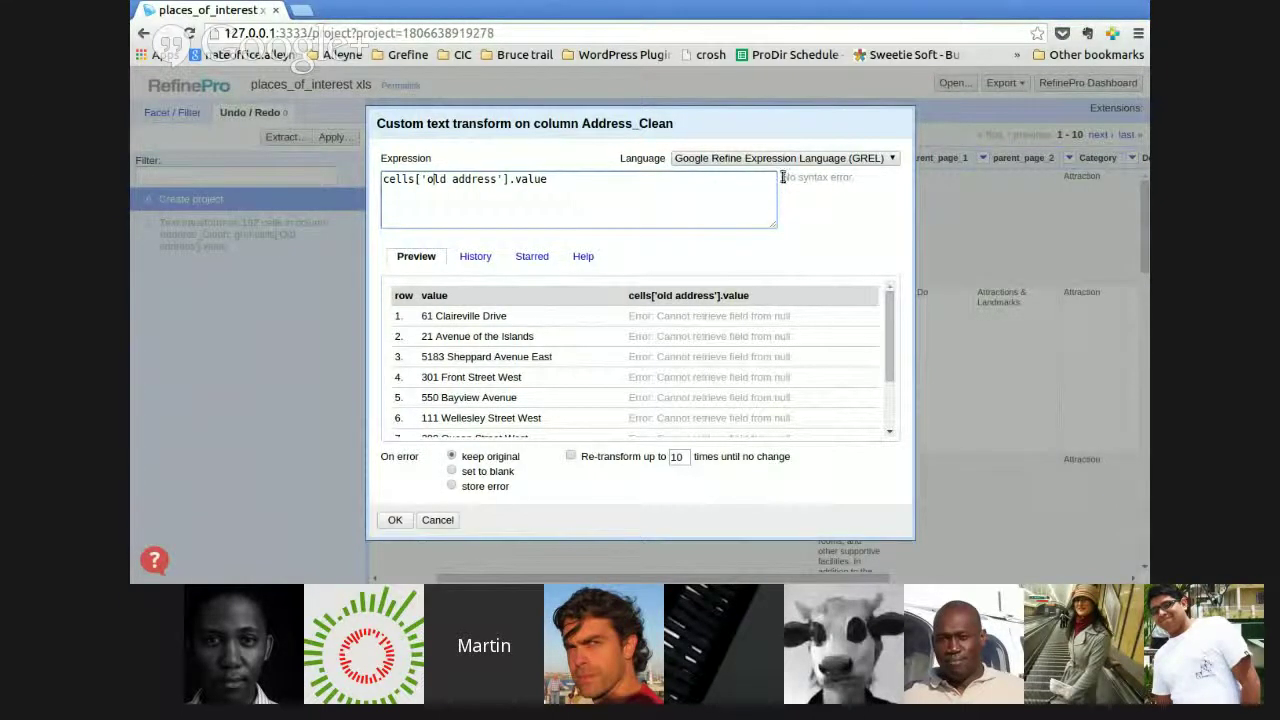
left_click_drag(783, 177, 853, 177)
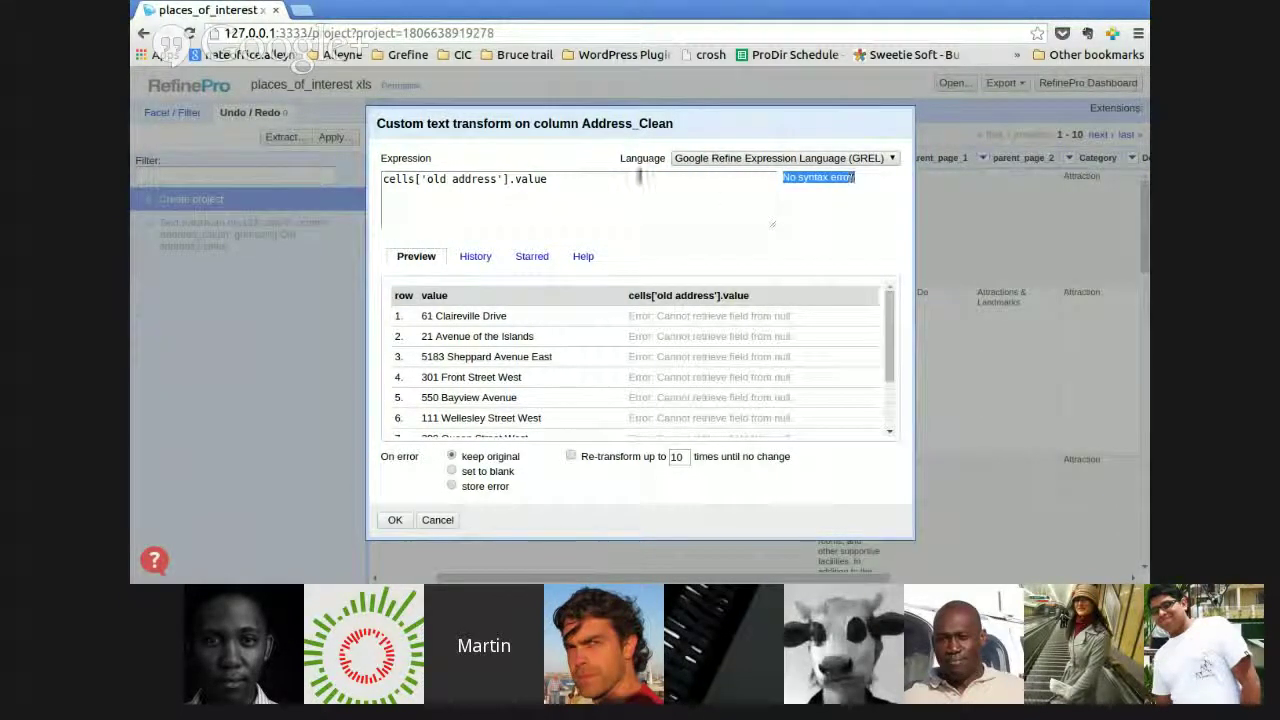
left_click_drag(606, 183, 368, 177)
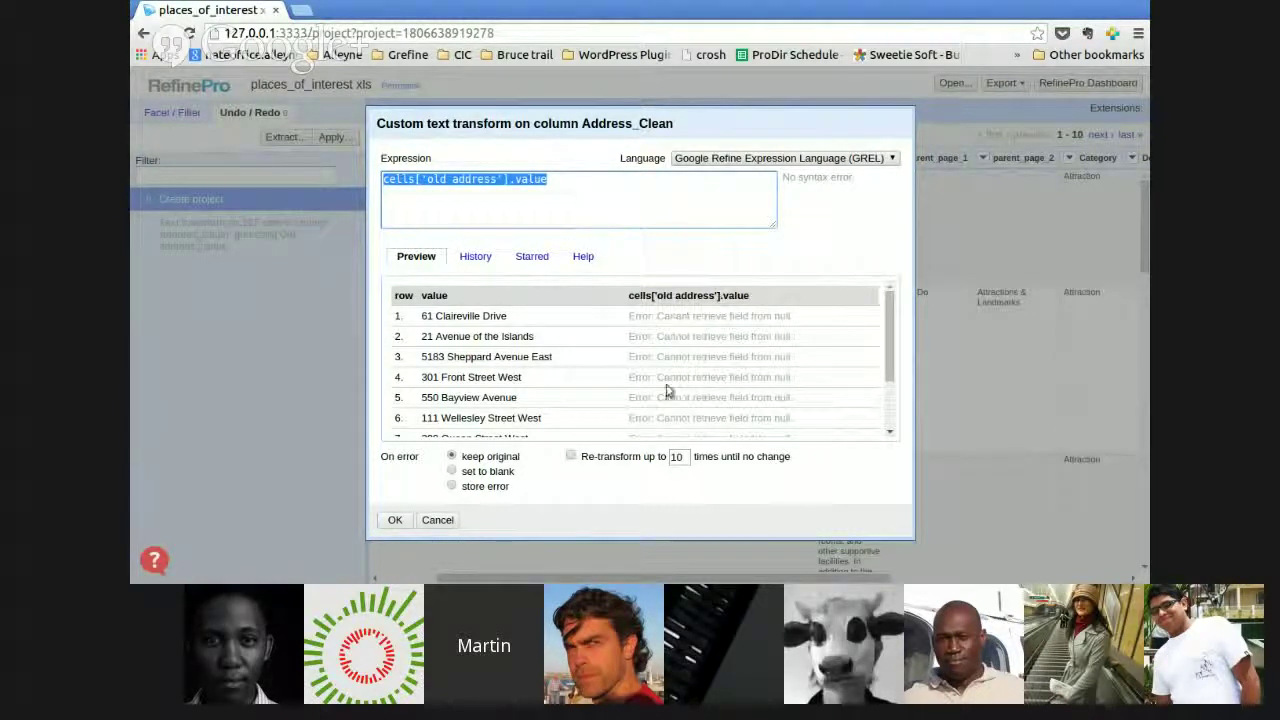
left_click_drag(889, 313, 880, 387)
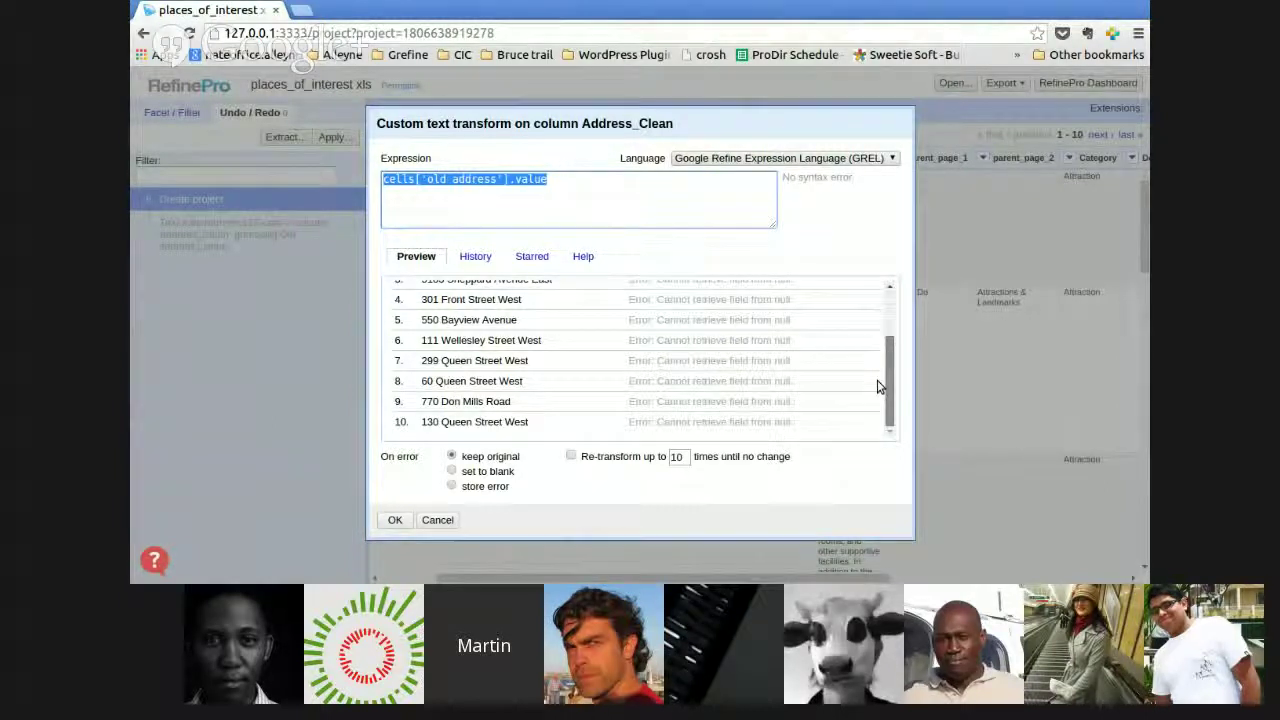
scroll(884, 300, "up", 3)
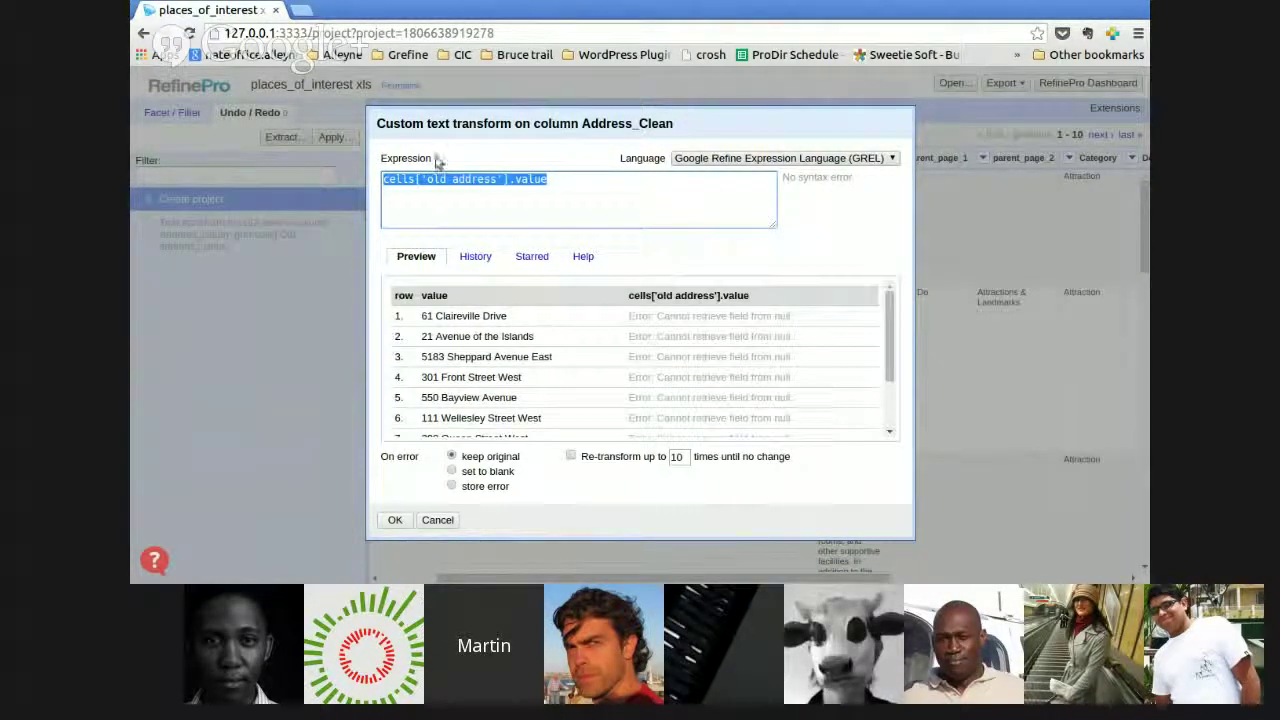
- Restore the capital O so the expression reads cells['Old address'].value
left_click(426, 316)
key("BackSpace")
type("O")
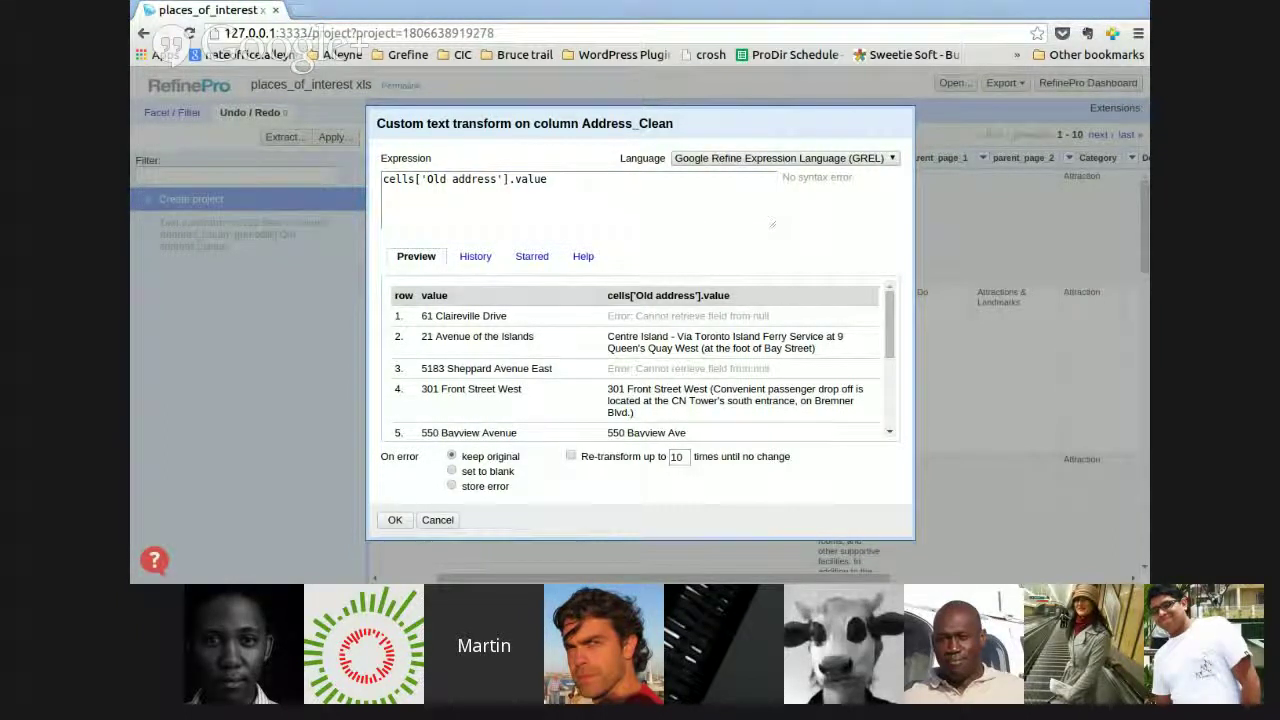
key("alt+Tab")
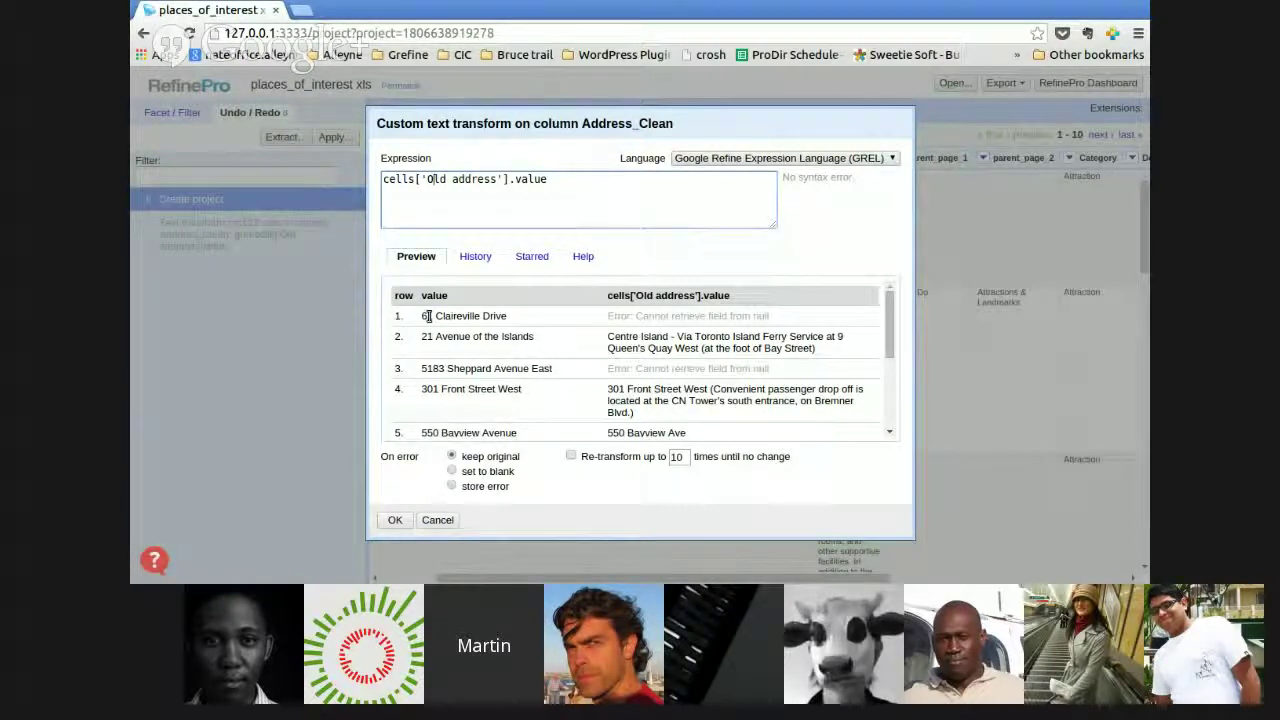
- Replace the expression with the chained functions replace(value,'a','b').trim().toLowercase()
left_click(567, 180)
left_click_drag(567, 181, 376, 178)
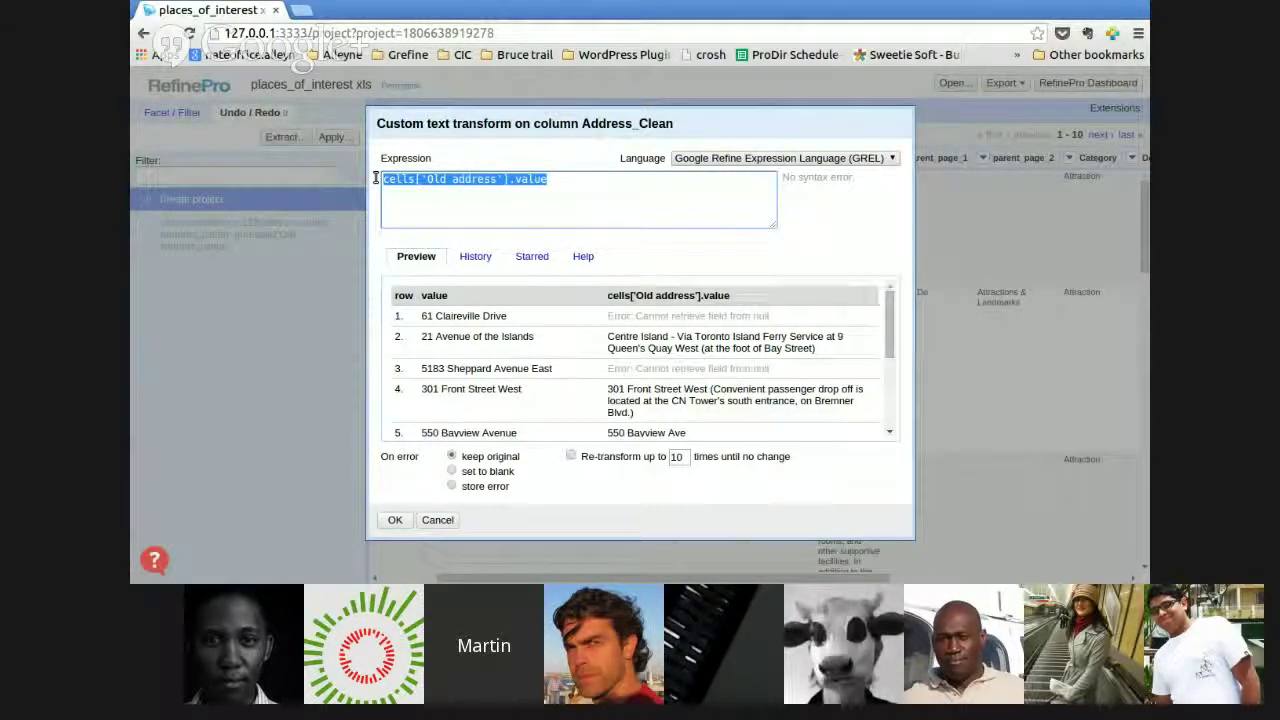
type("replace(")
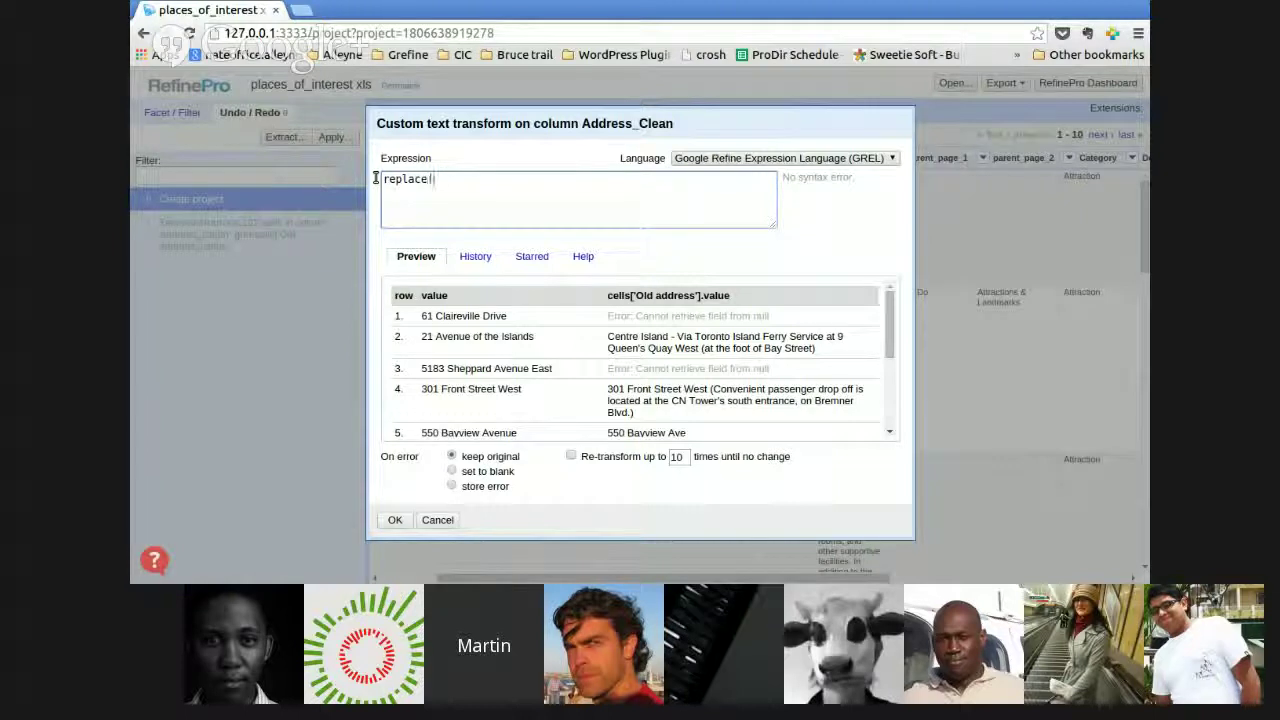
type("value")
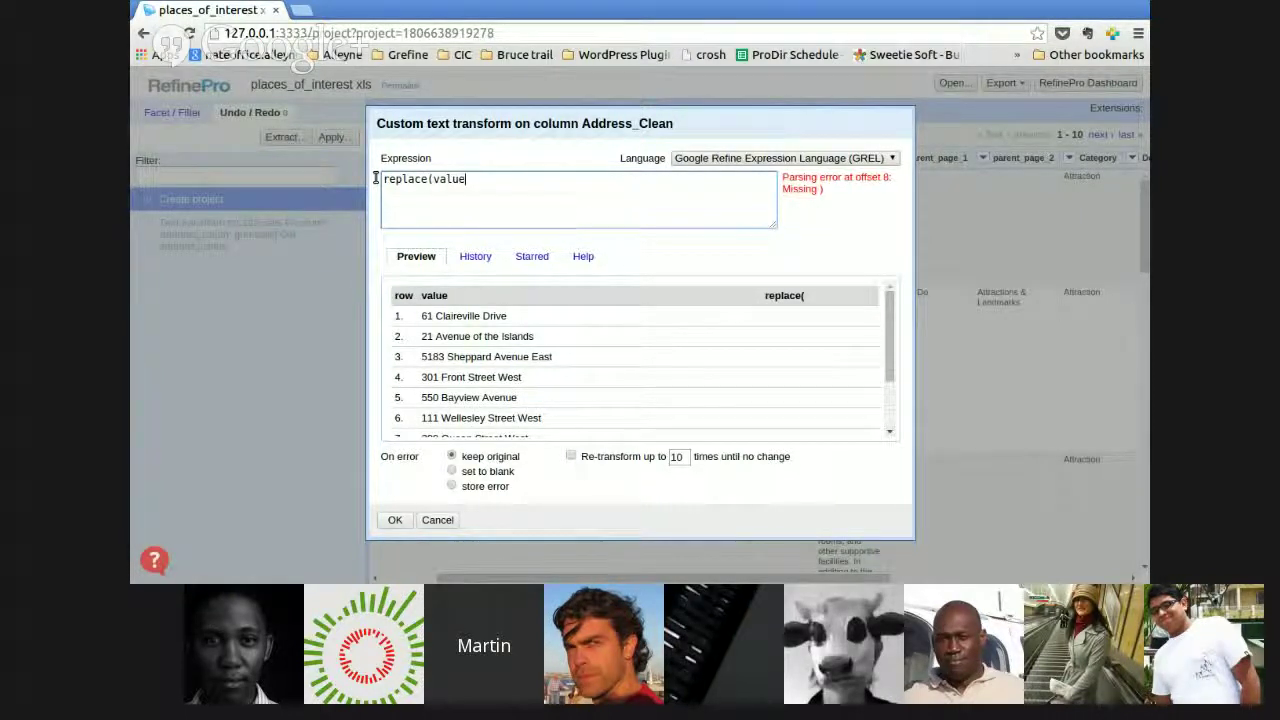
type(",'a','b'")
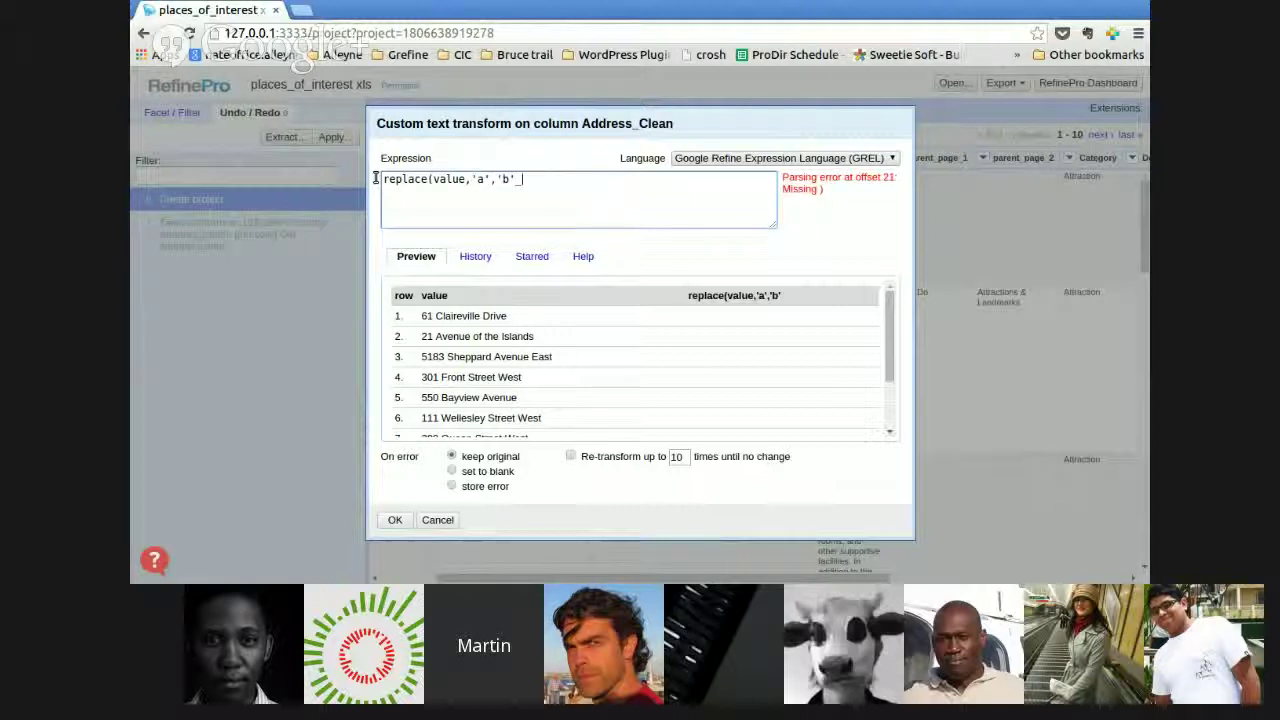
key("BackSpace")
type(").trim()")
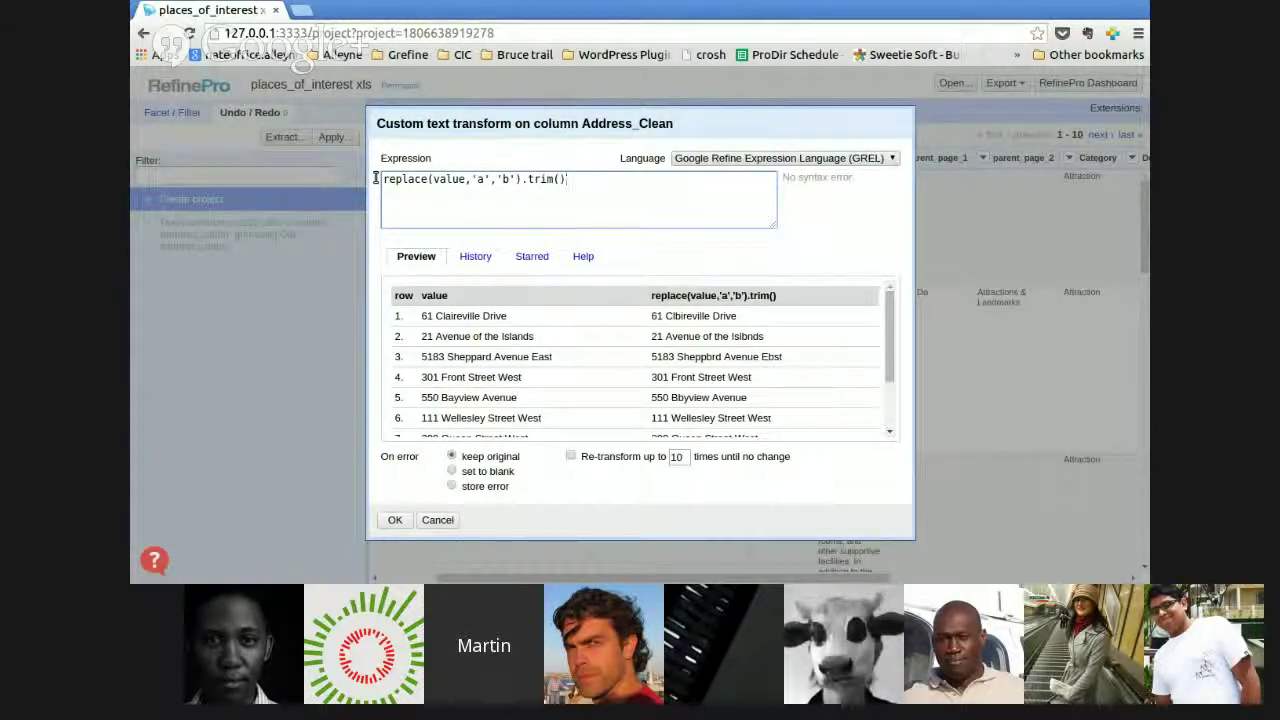
type(".to")
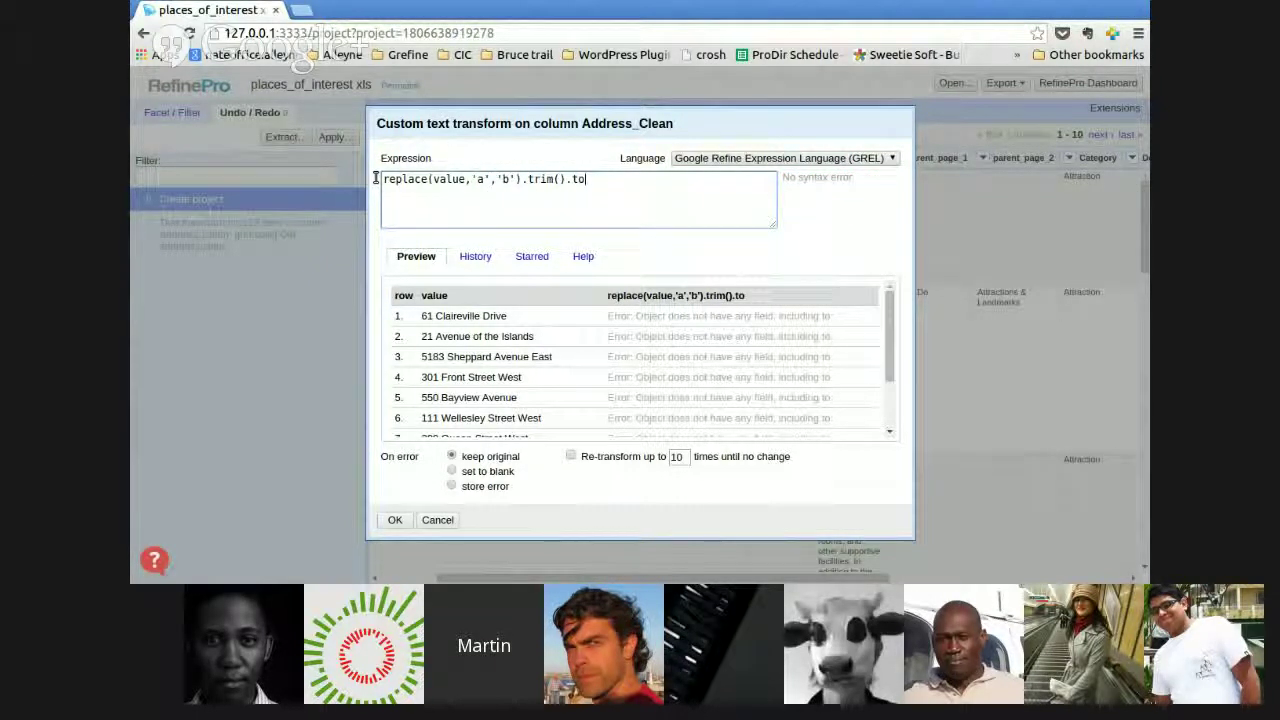
type("Lowercase()")
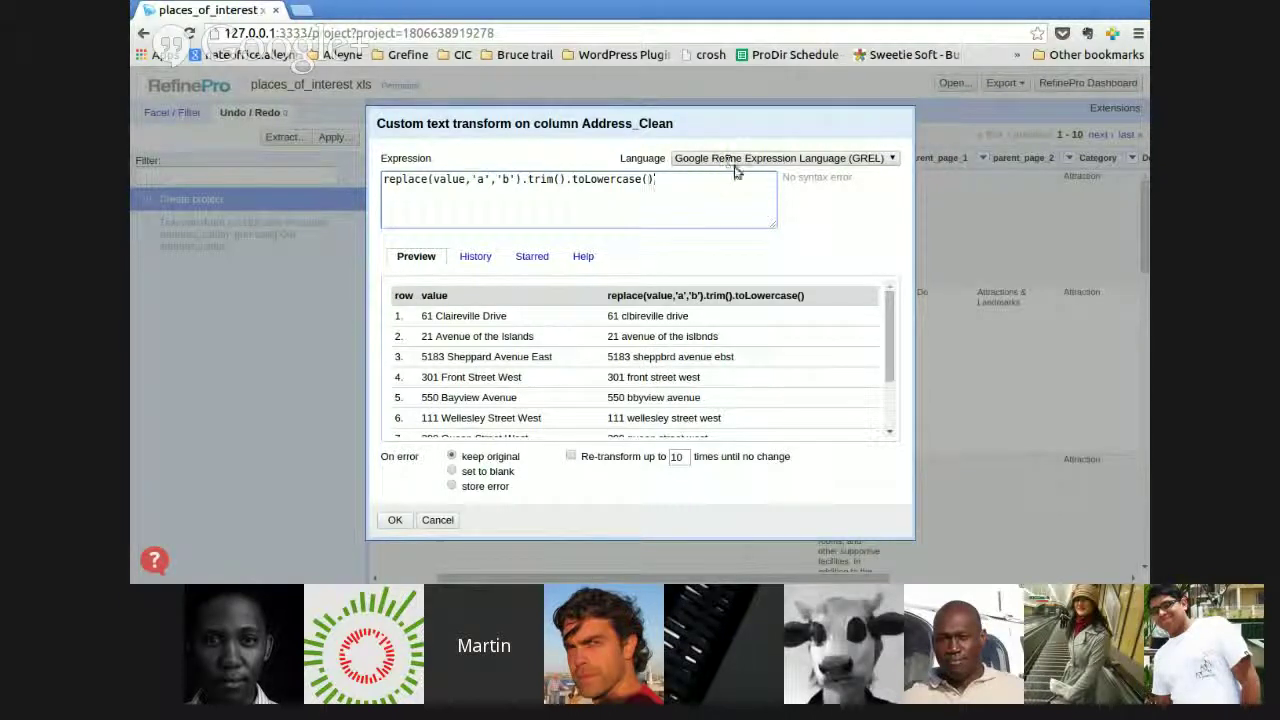
- Replace the expression with cells['Category'].value+value to join the Category value with the address
left_click_drag(640, 178, 312, 180)
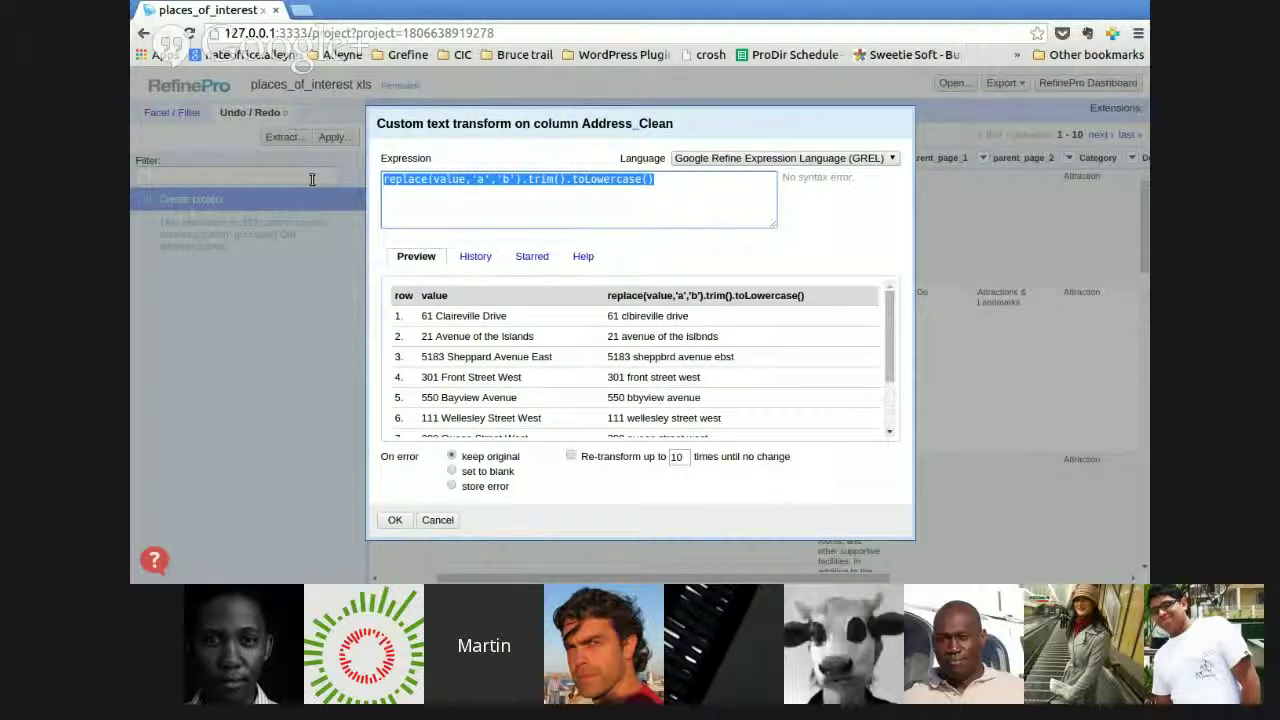
type("+")
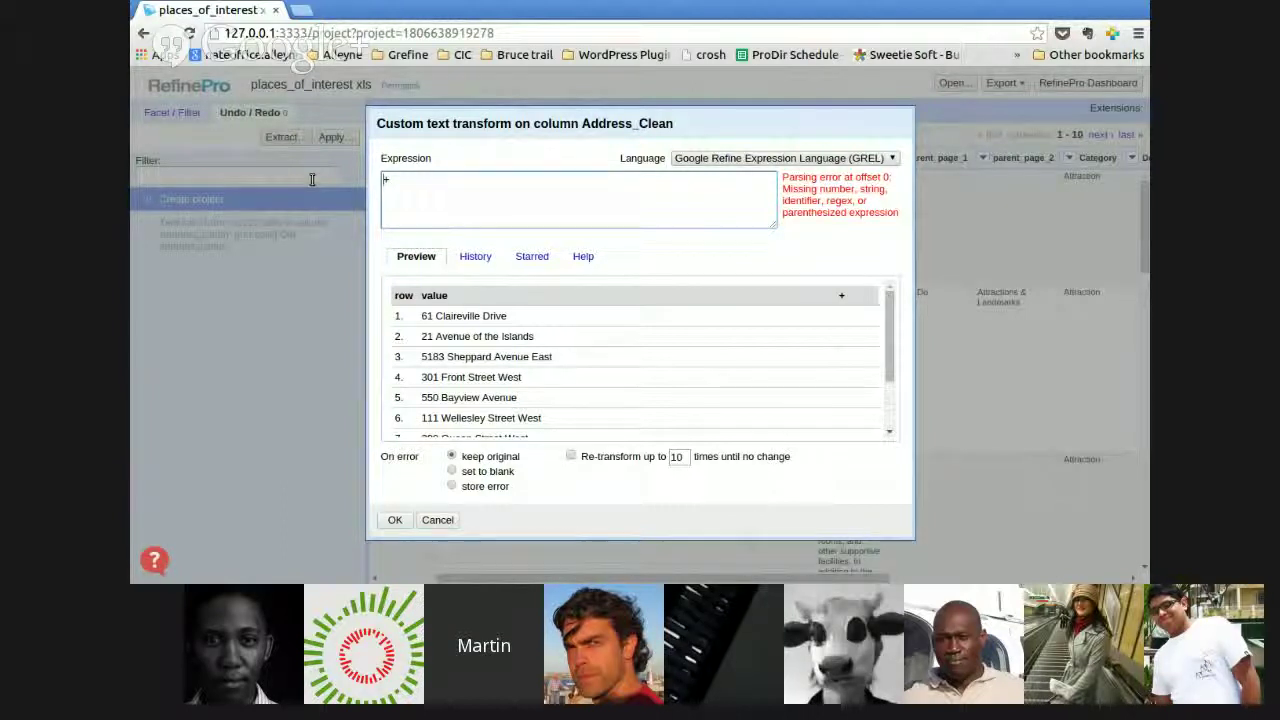
key("BackSpace")
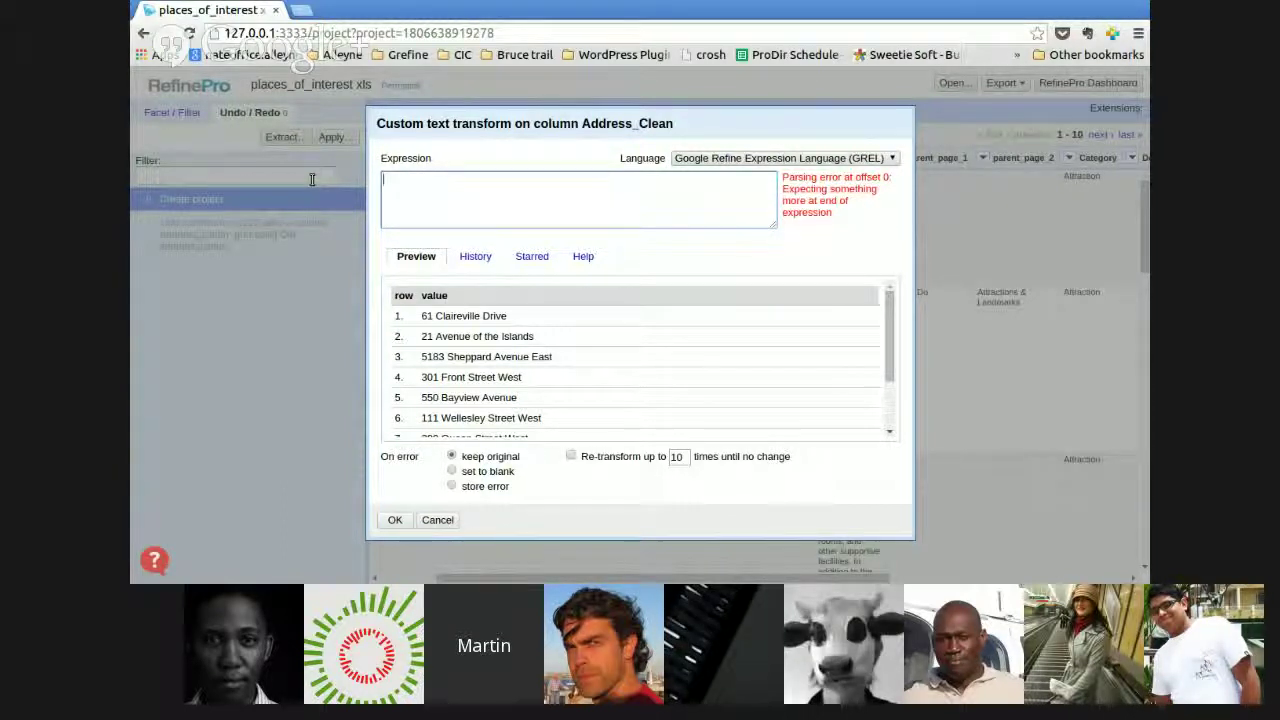
type("cells")
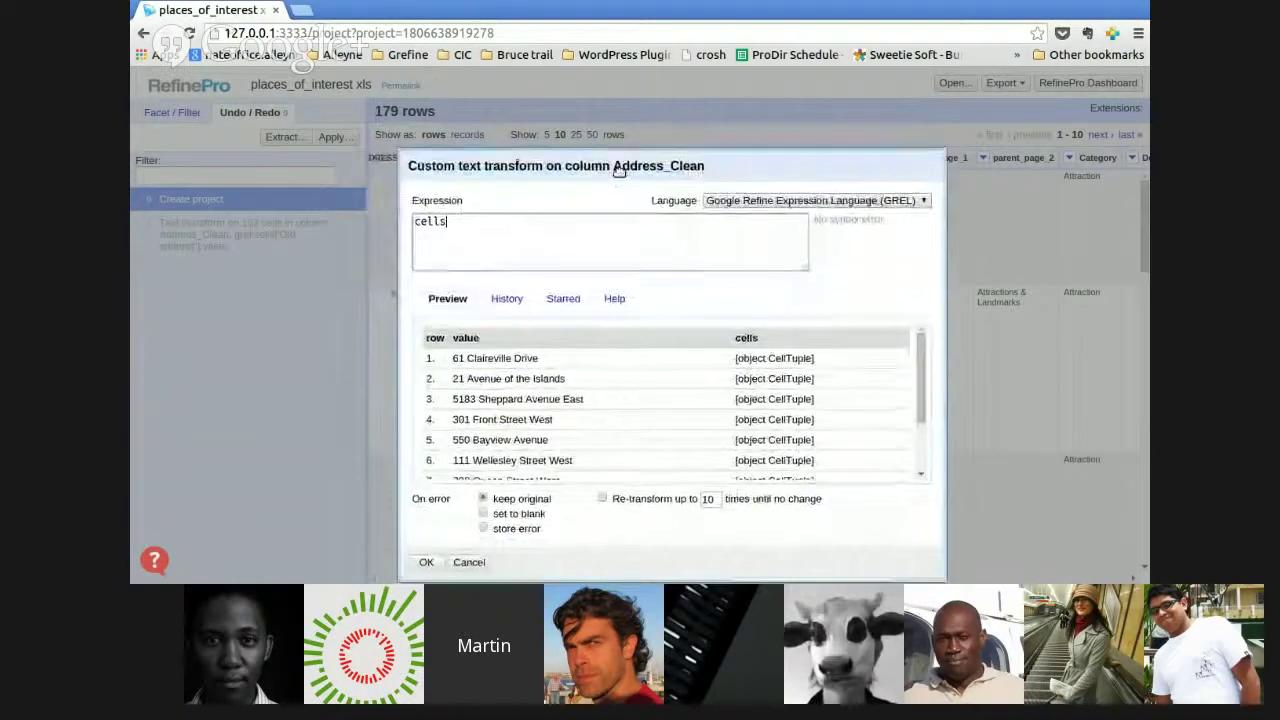
type("['C")
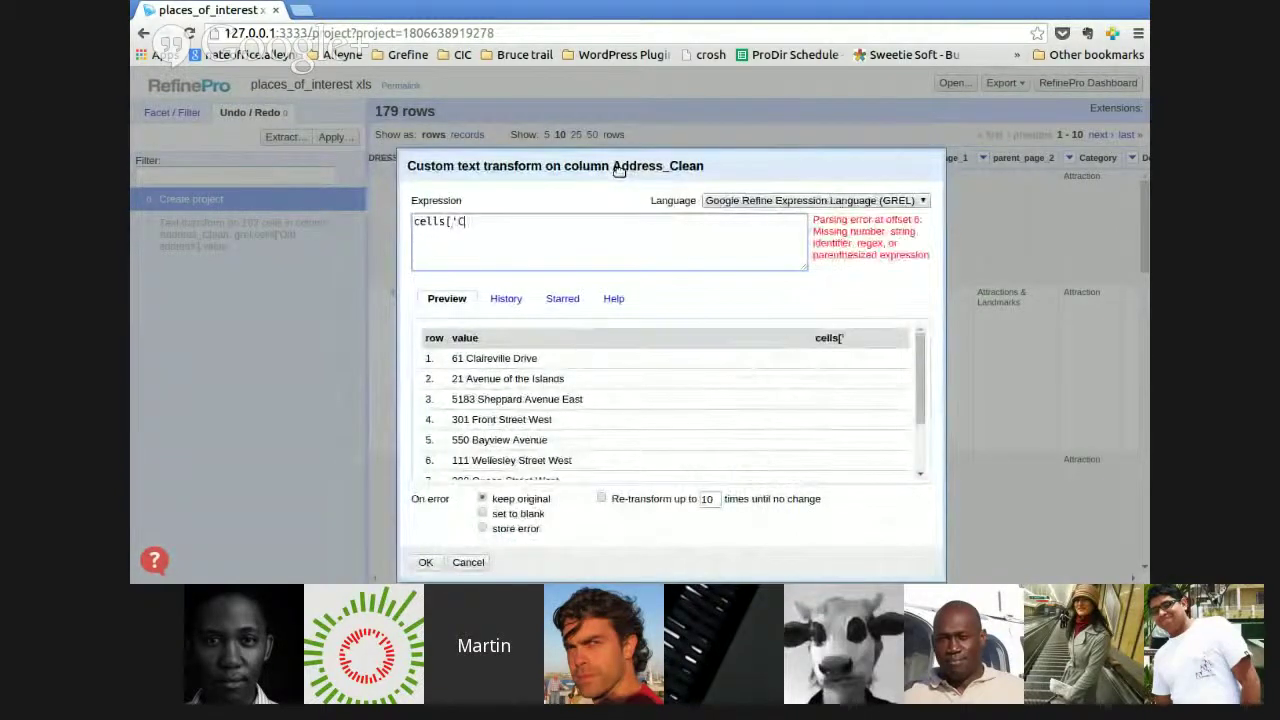
type("ategory'")
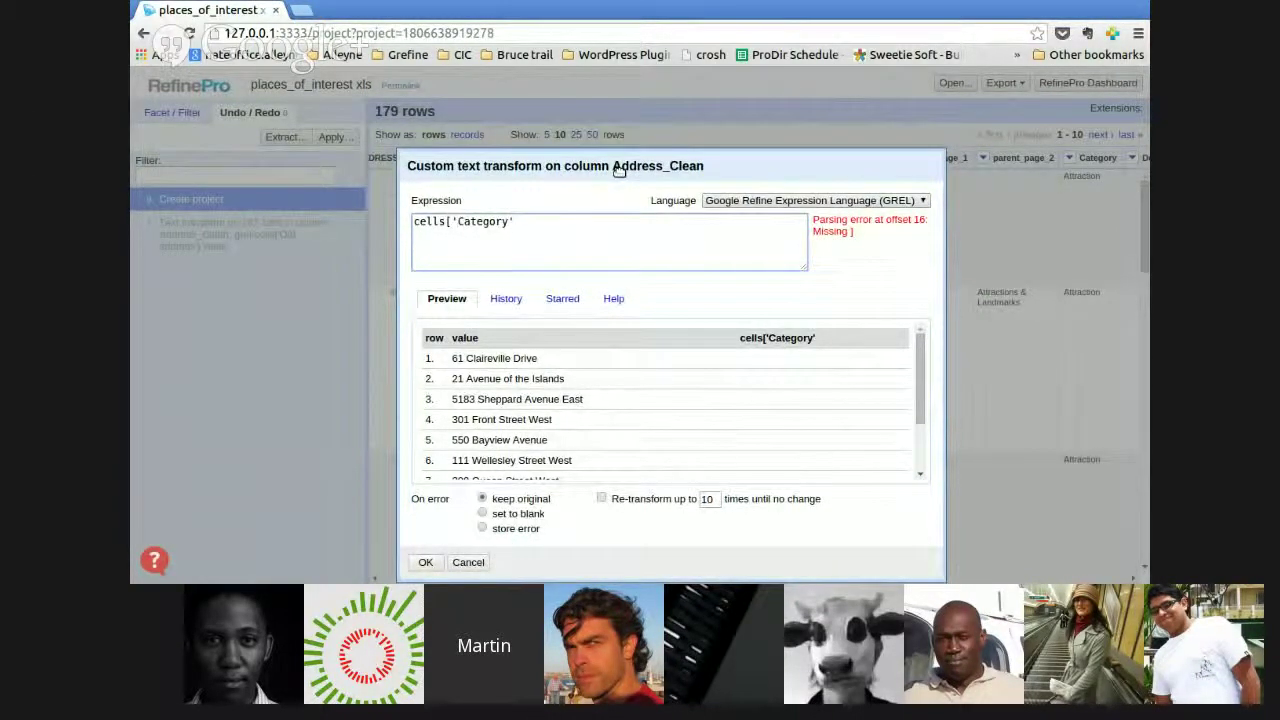
type("].valu")
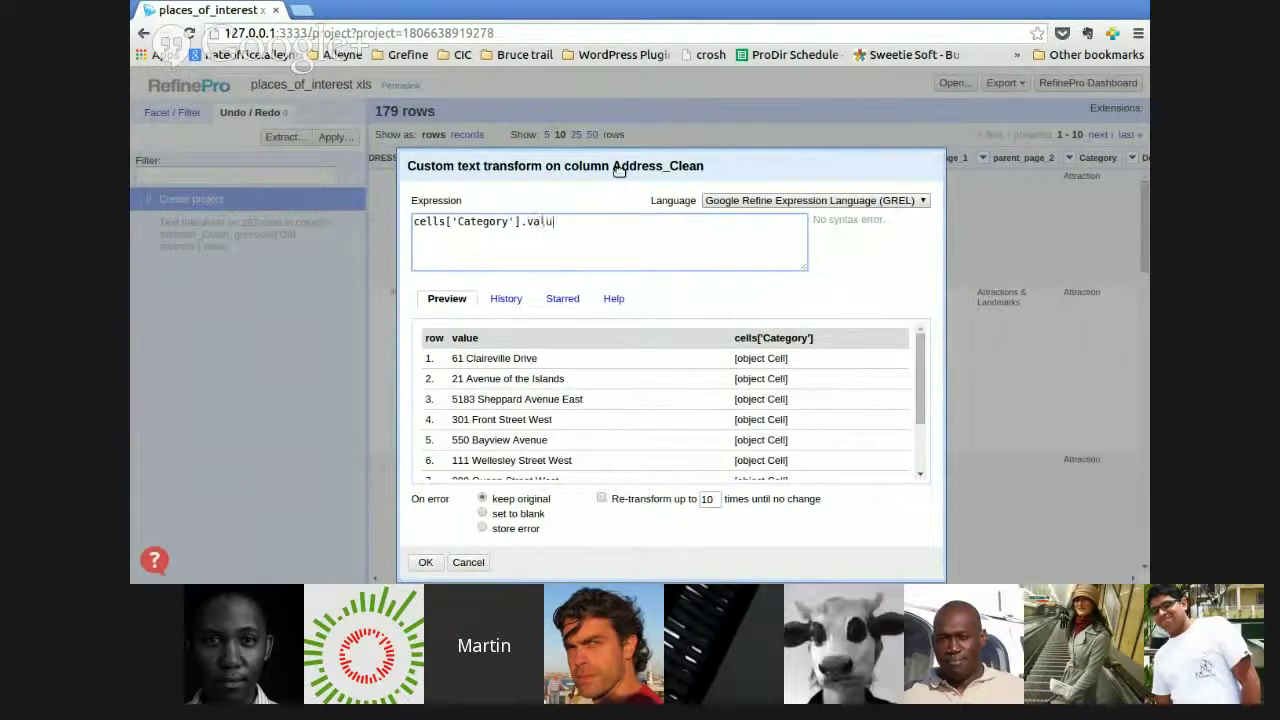
type("e+")
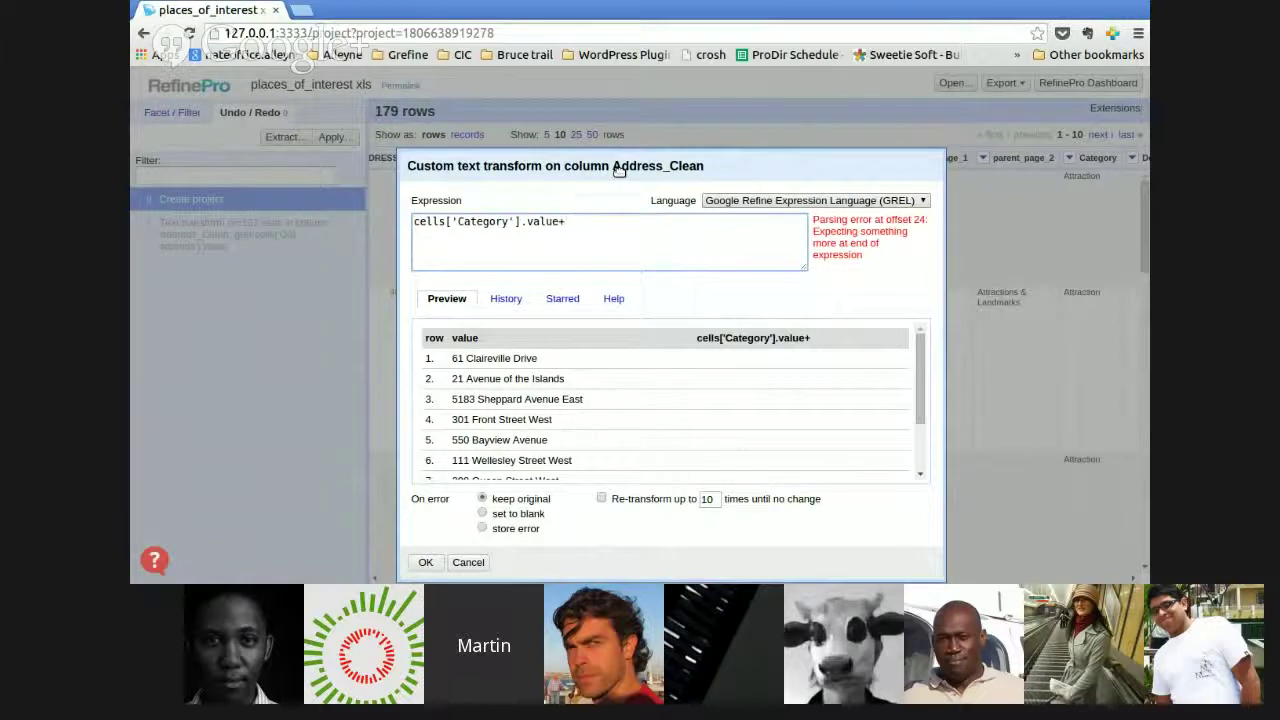
type("ue")
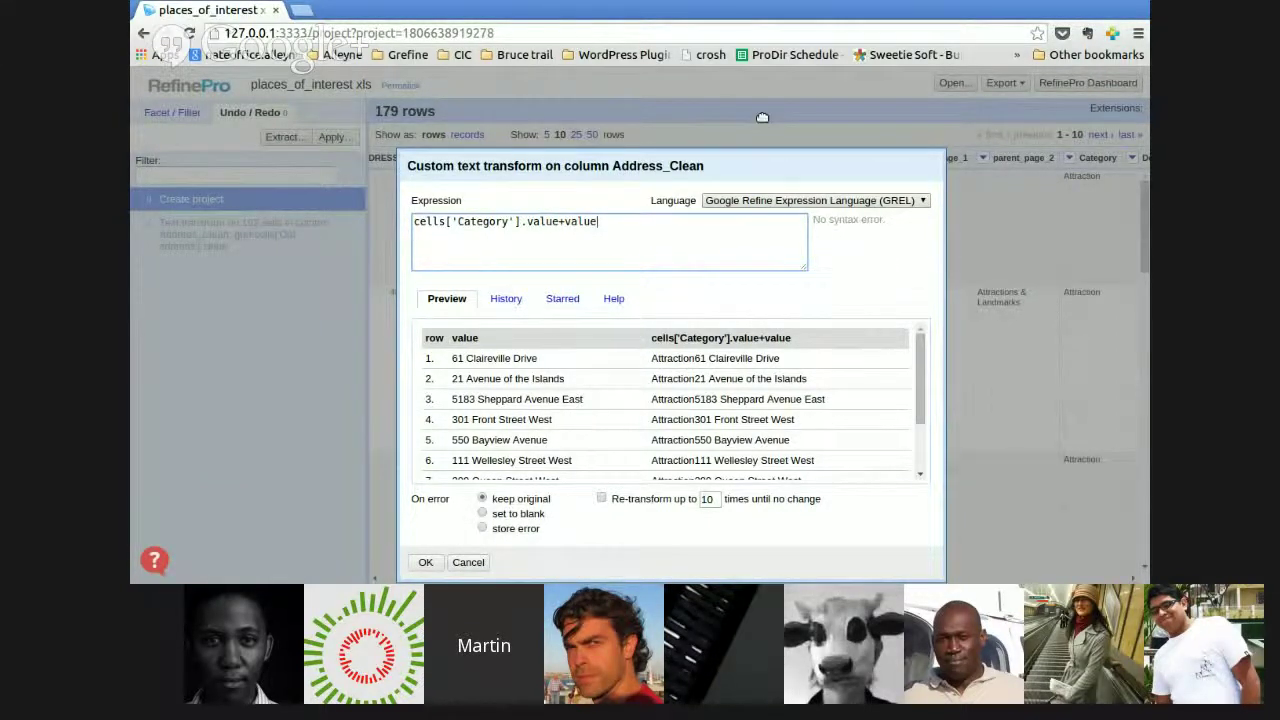
- Review the preview rows and insert a space separator, making the expression cells['Category'].value+" "+value
left_click_drag(762, 117, 762, 118)
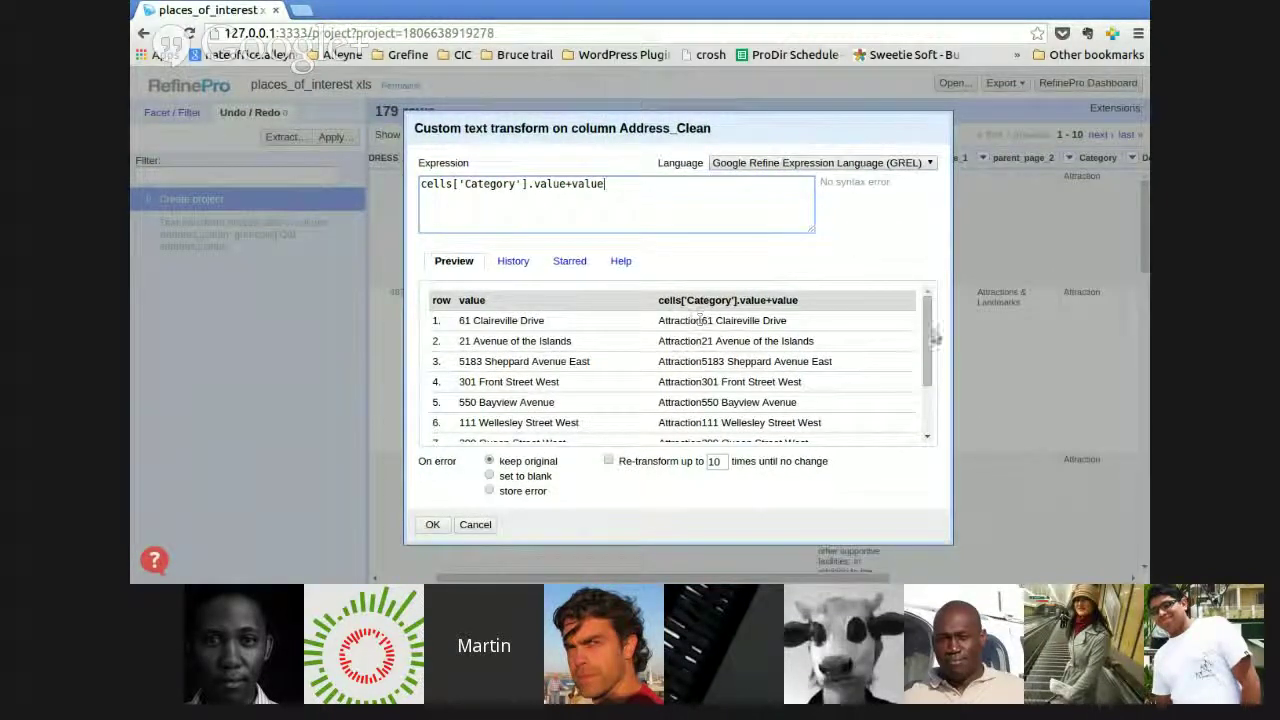
left_click_drag(929, 338, 916, 401)
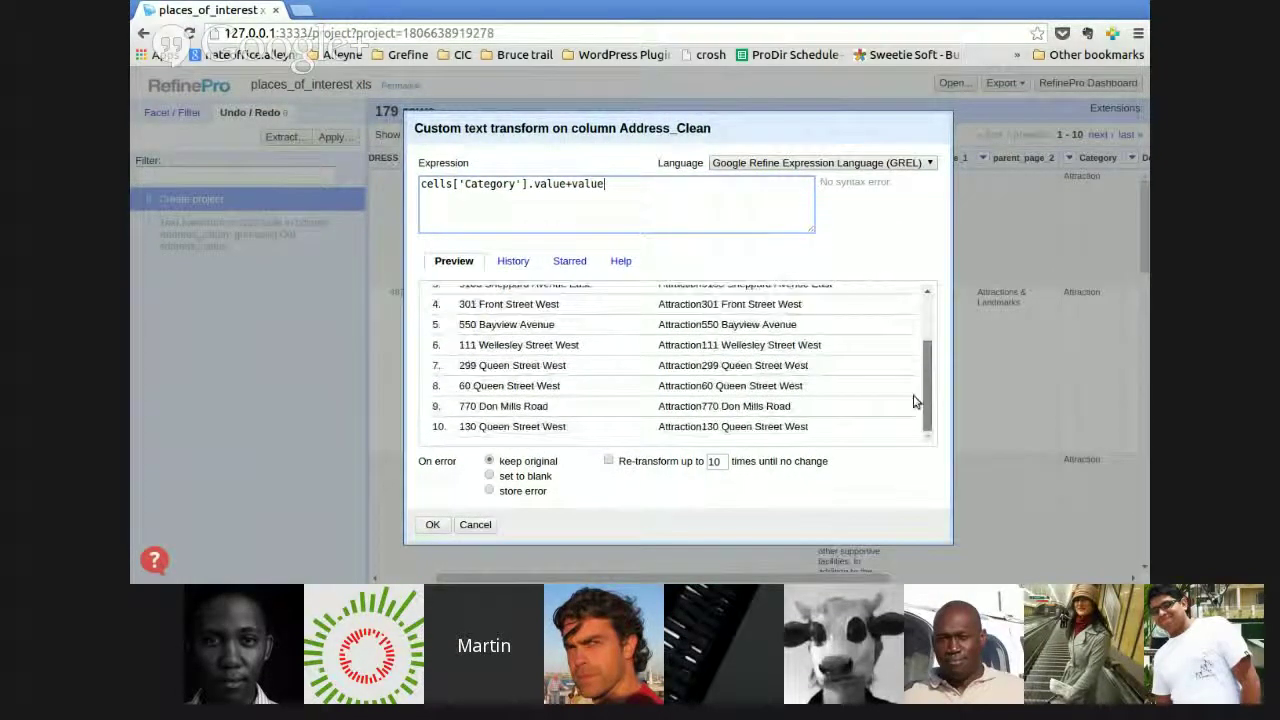
left_click_drag(930, 342, 923, 254)
left_click(572, 184)
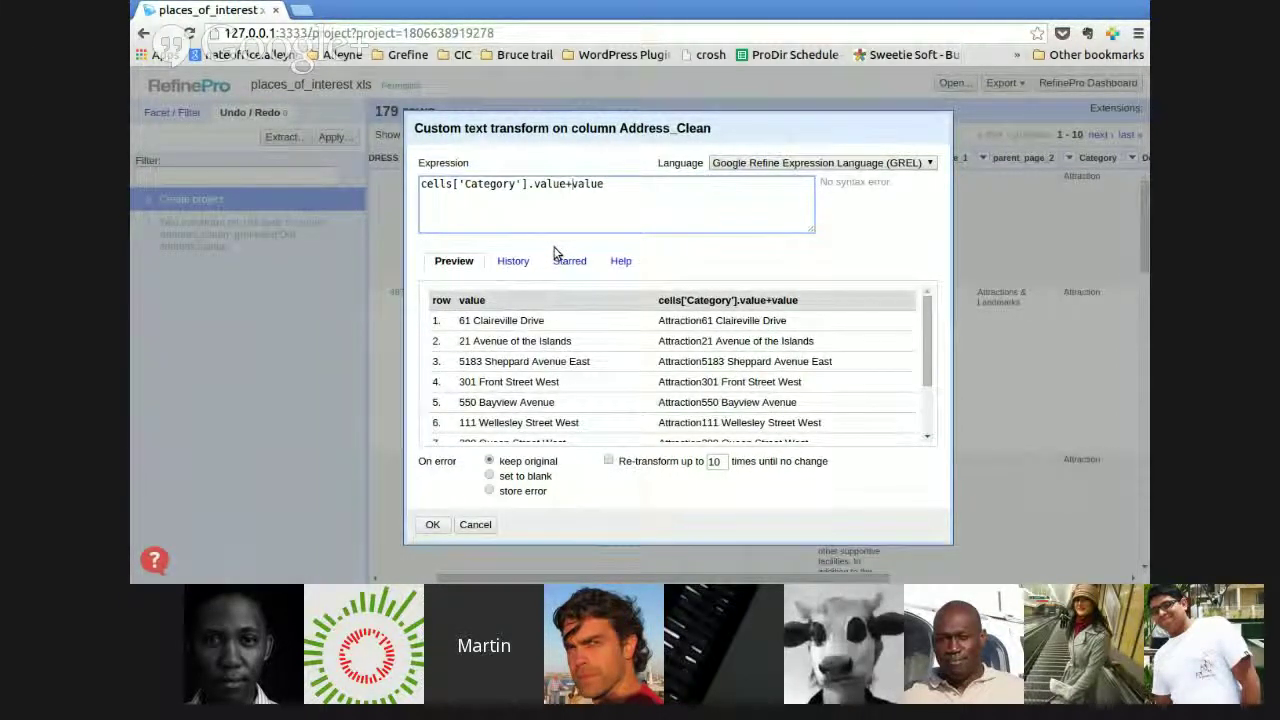
type("\"")
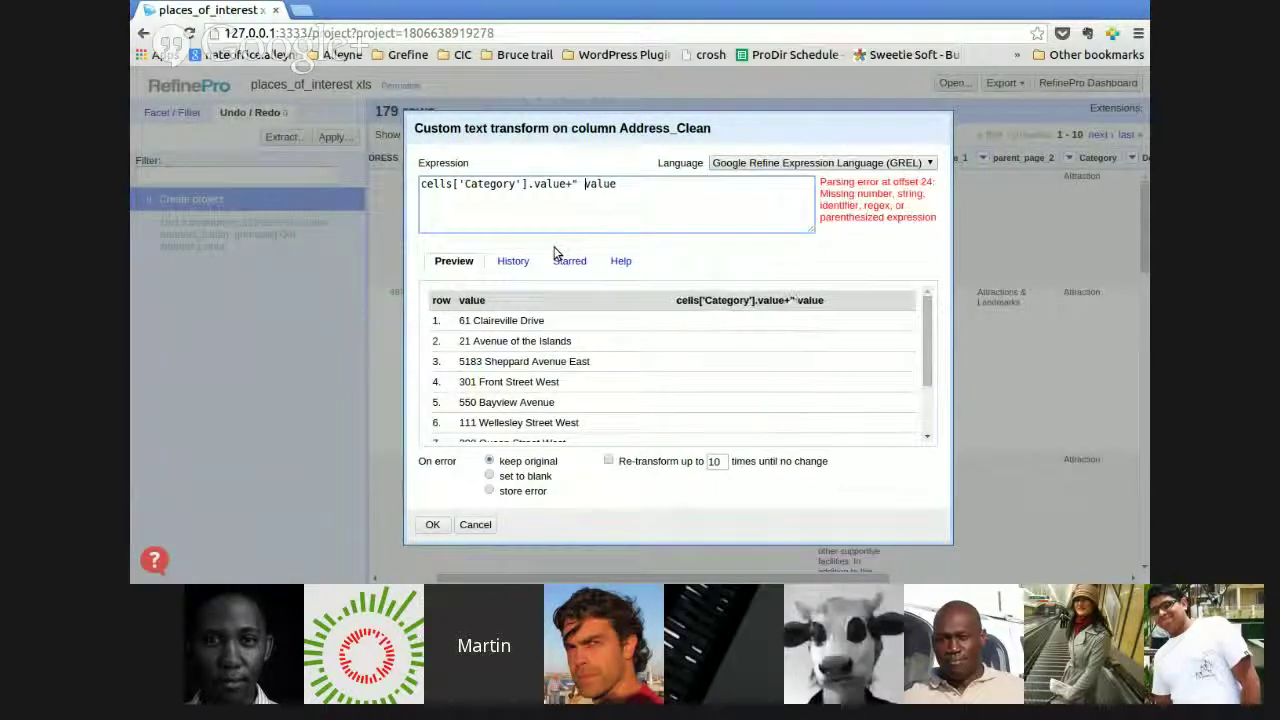
type(" \"")
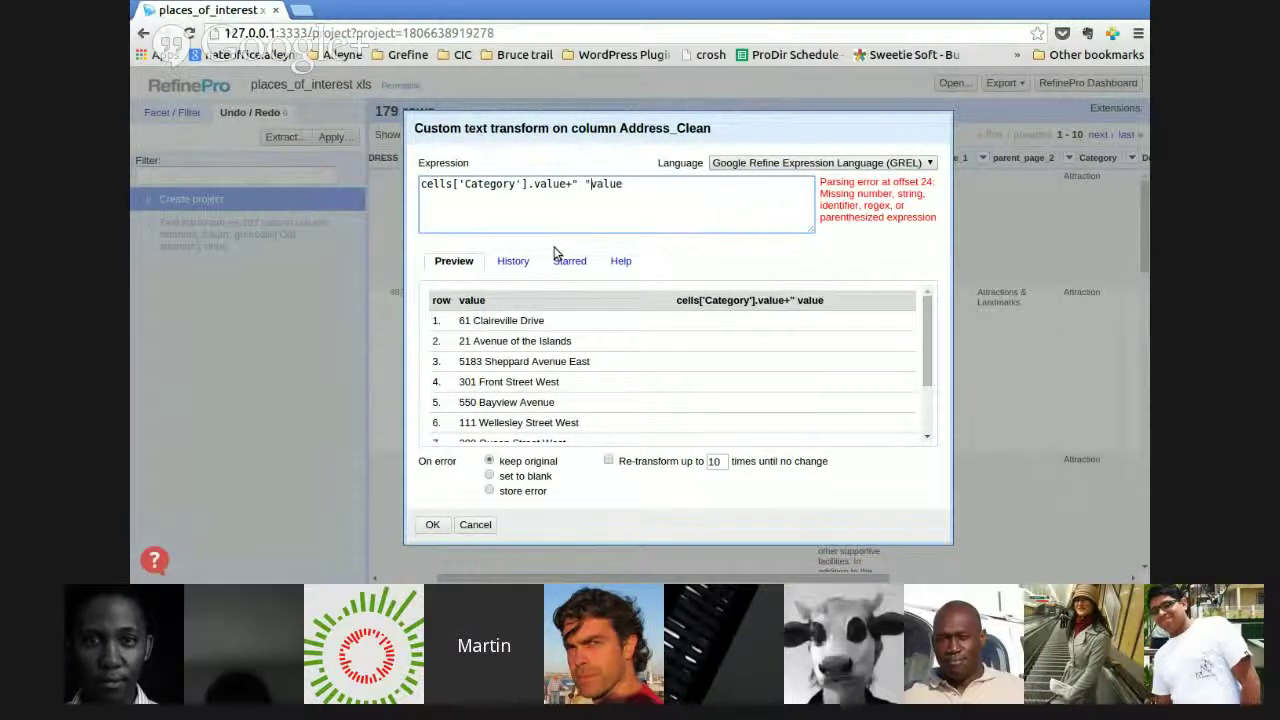
type("+")
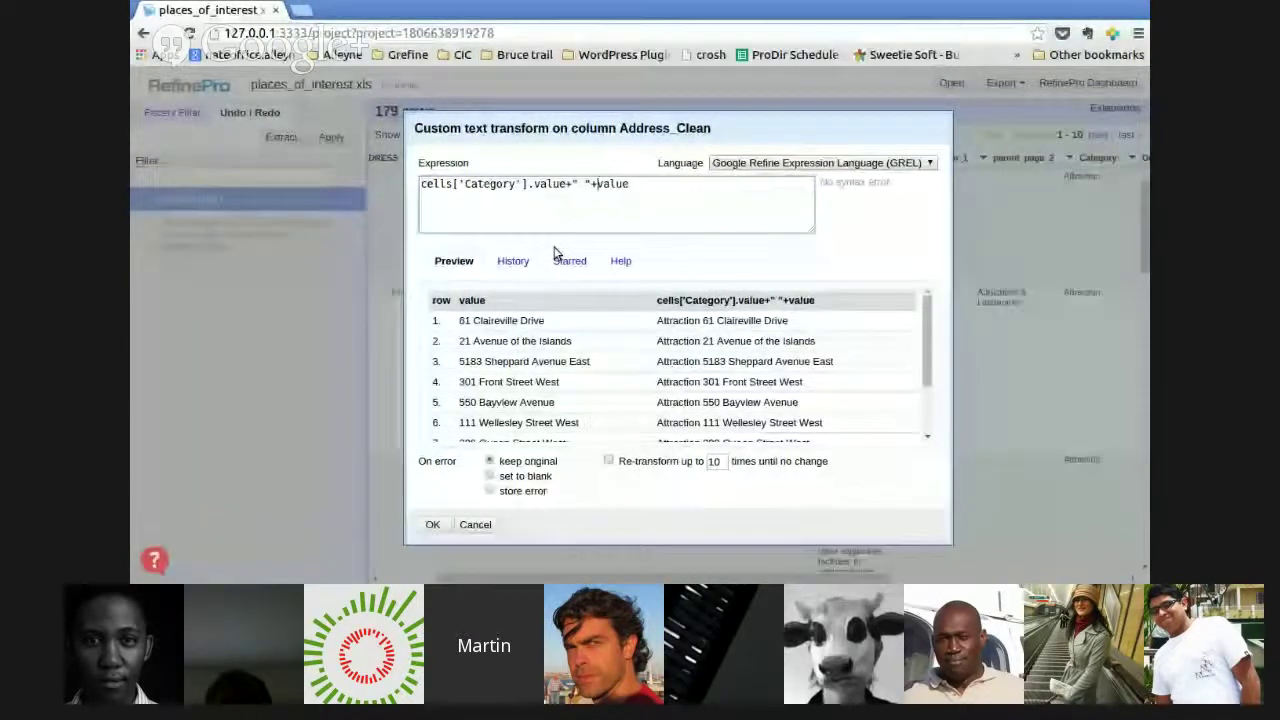
- Insert "add some text" inside the quoted separator and space out the operators, giving cells['Category'].value + " add some text " + value
type("add some text")
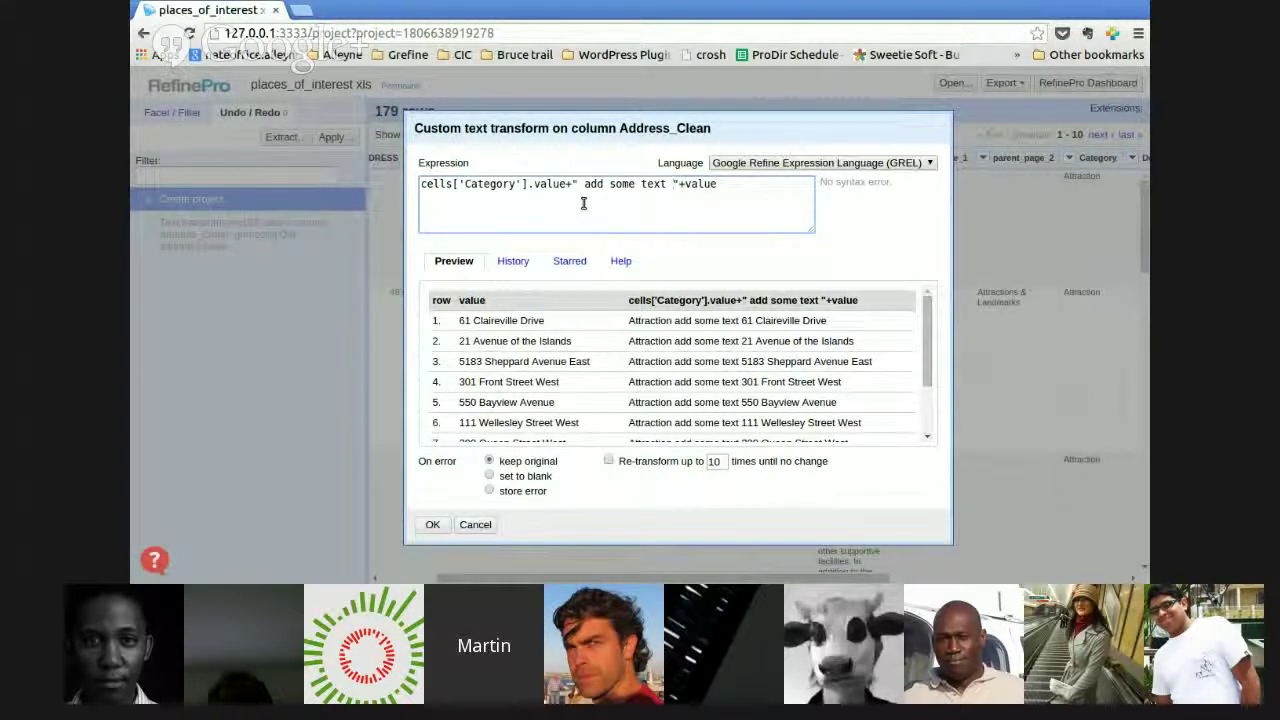
left_click(568, 207)
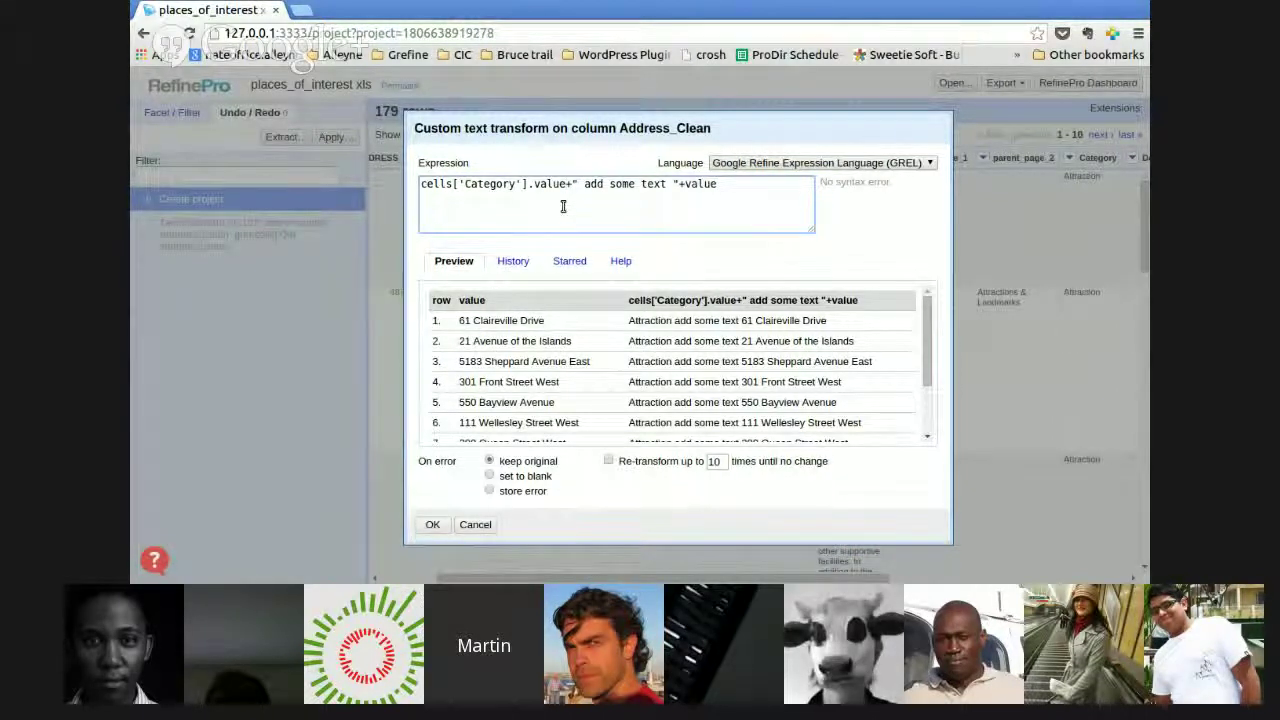
key("Right")
key("Right")
key("ctrl+Right")
key("ctrl+Right")
key("ctrl+Right")
key("Right")
key("Right")
key("End")
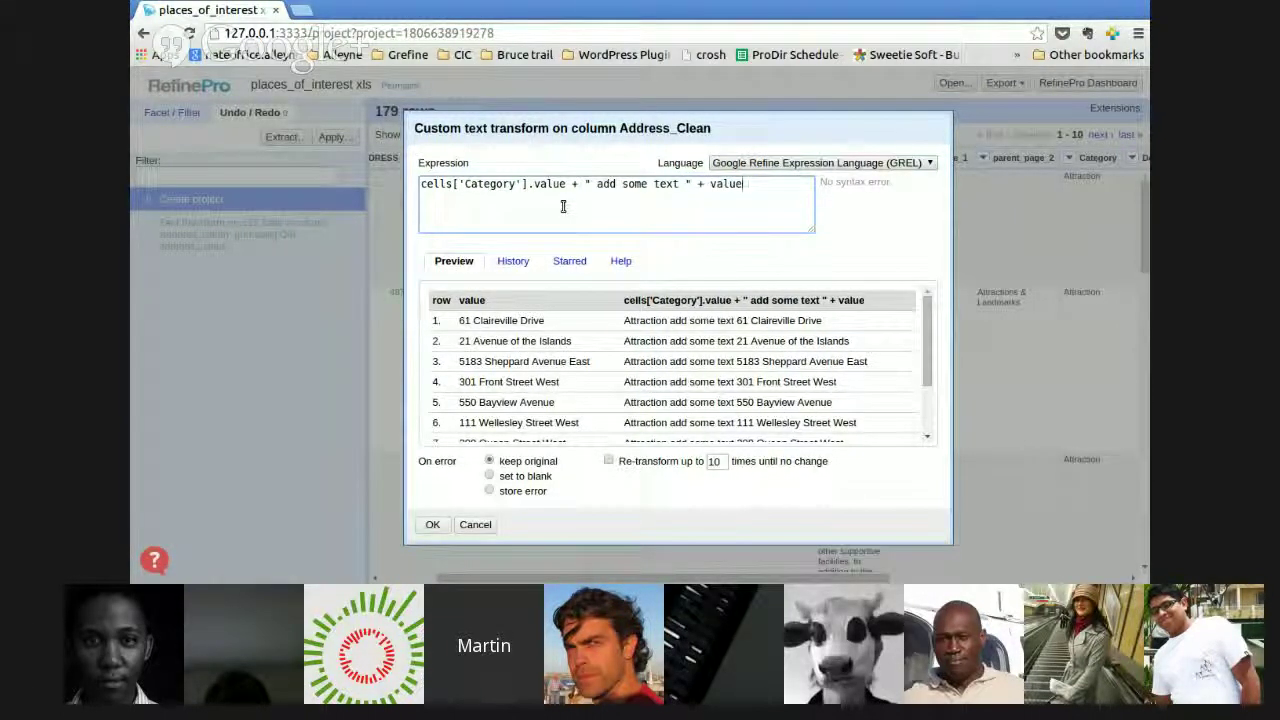
- Append .toLowercase() to the final value in the expression so only the address part is lowercased
type(".to")
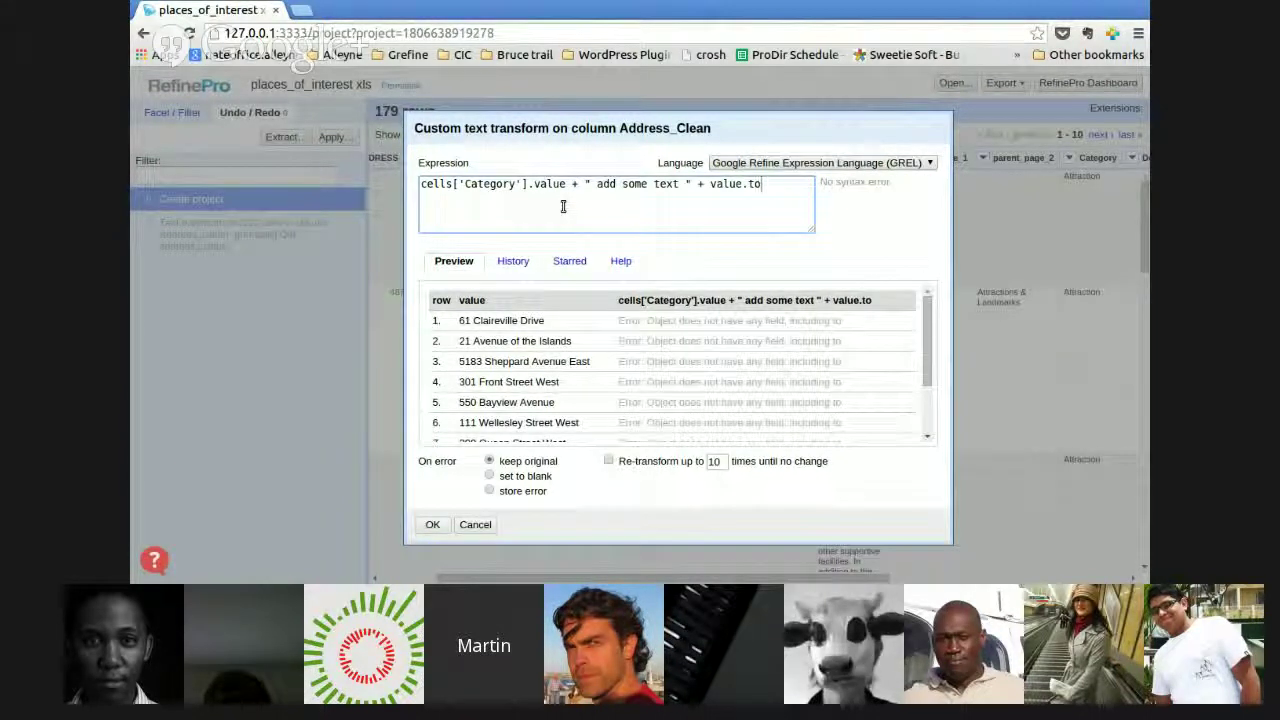
type("Lowercase")
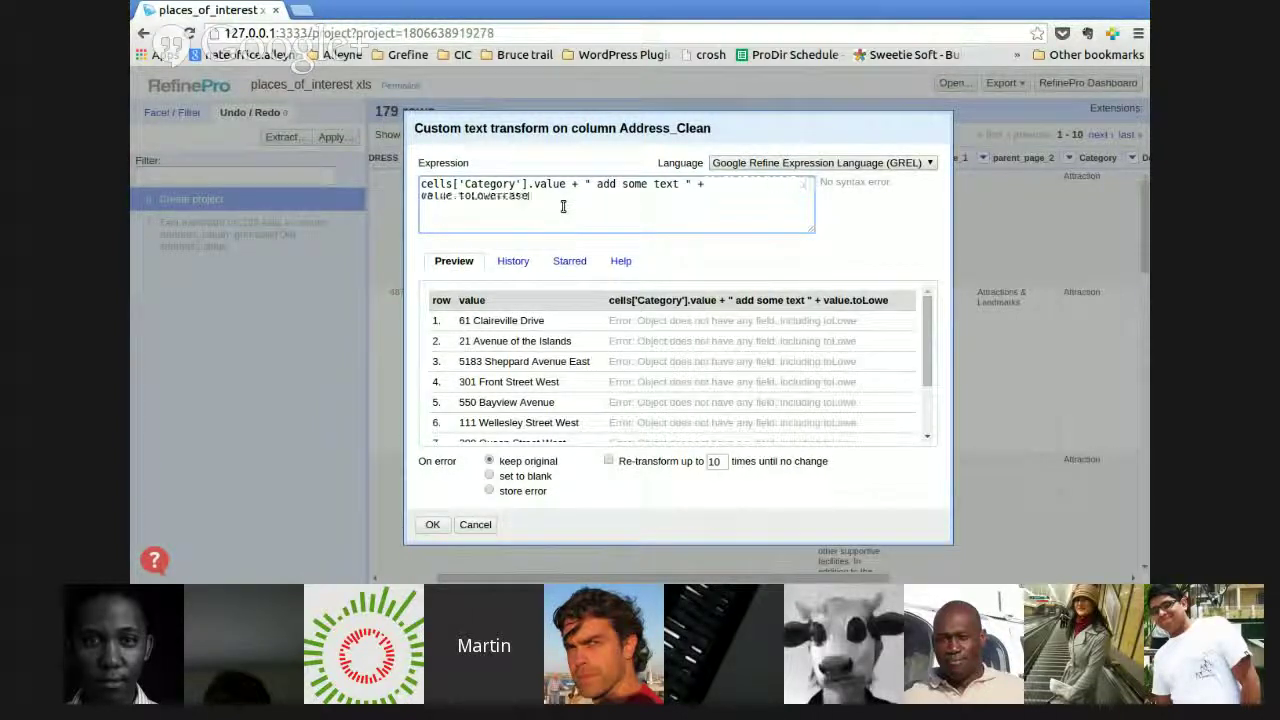
type("()")
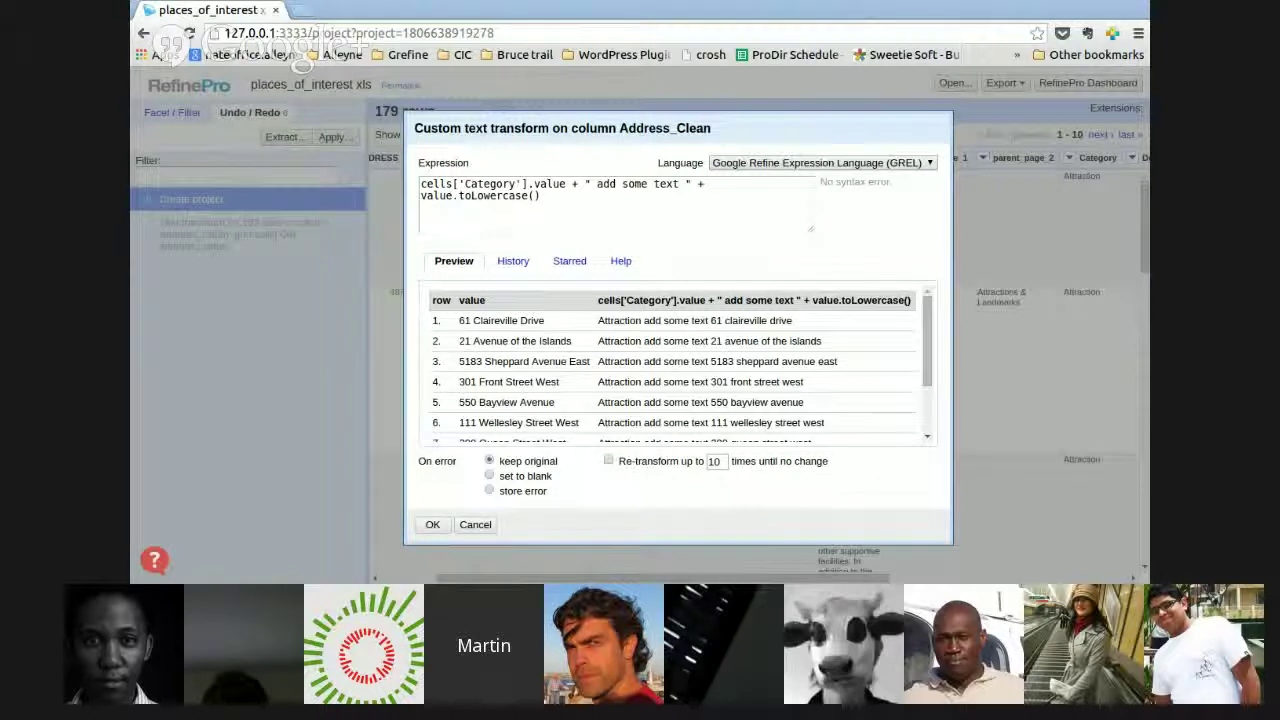
left_click(857, 529)
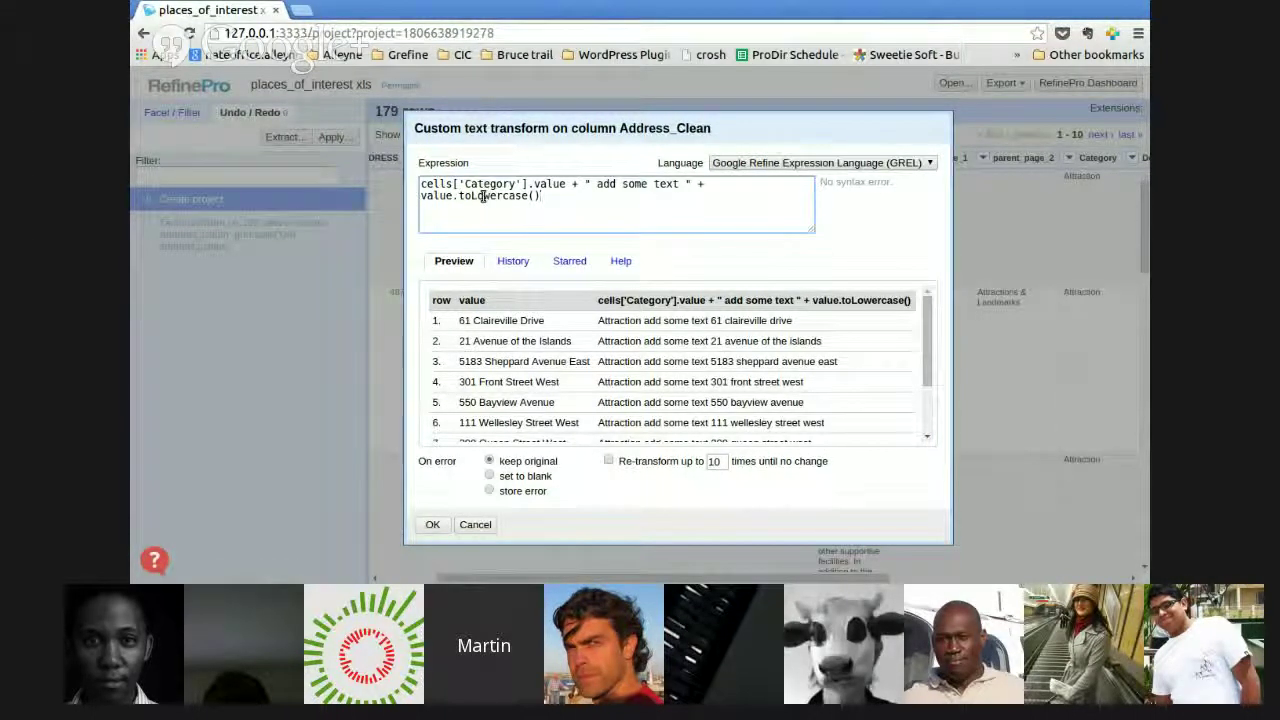
- Look up toLowercase in the GREL help reference, read its description, and return to the expression preview
left_click(621, 262)
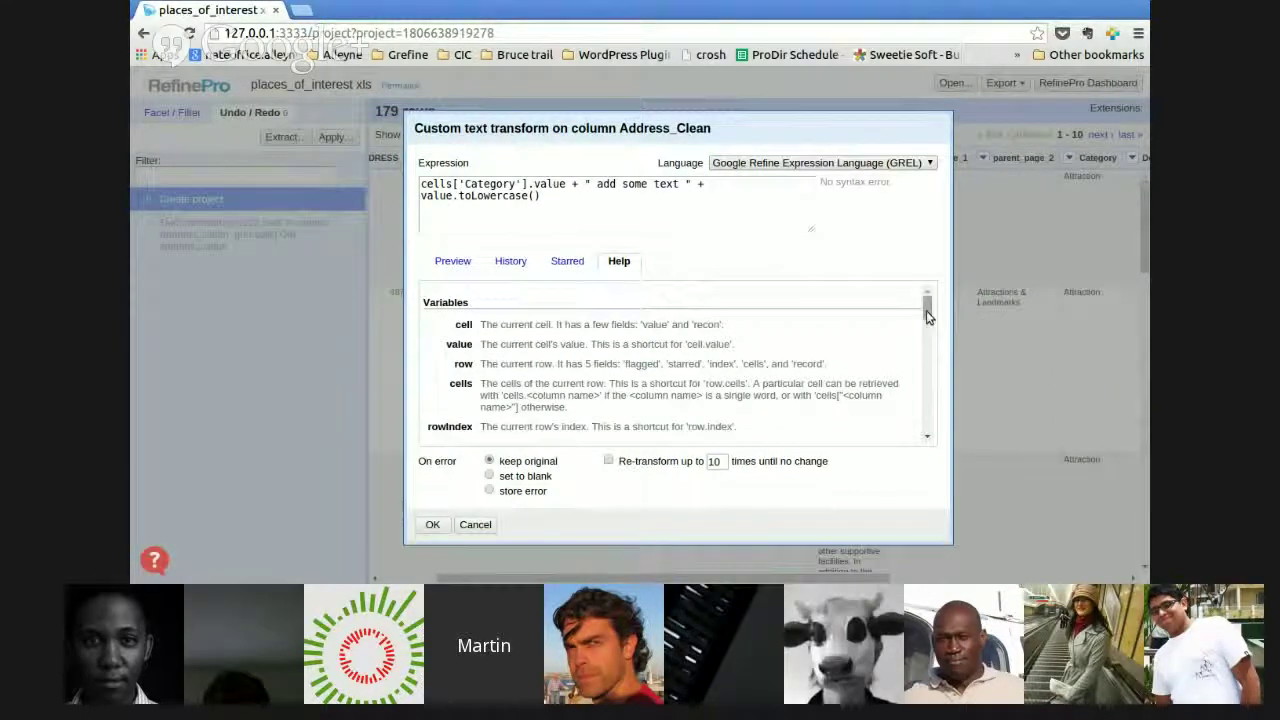
left_click_drag(928, 316, 927, 330)
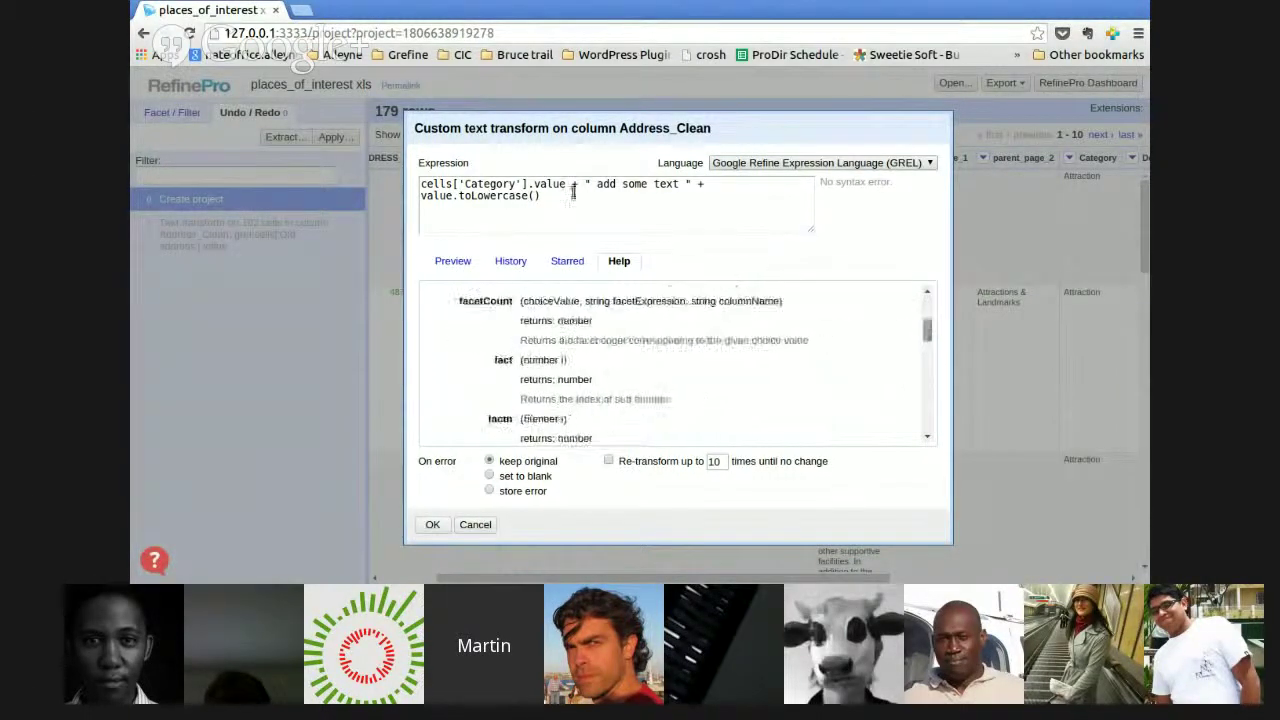
double_click(484, 196)
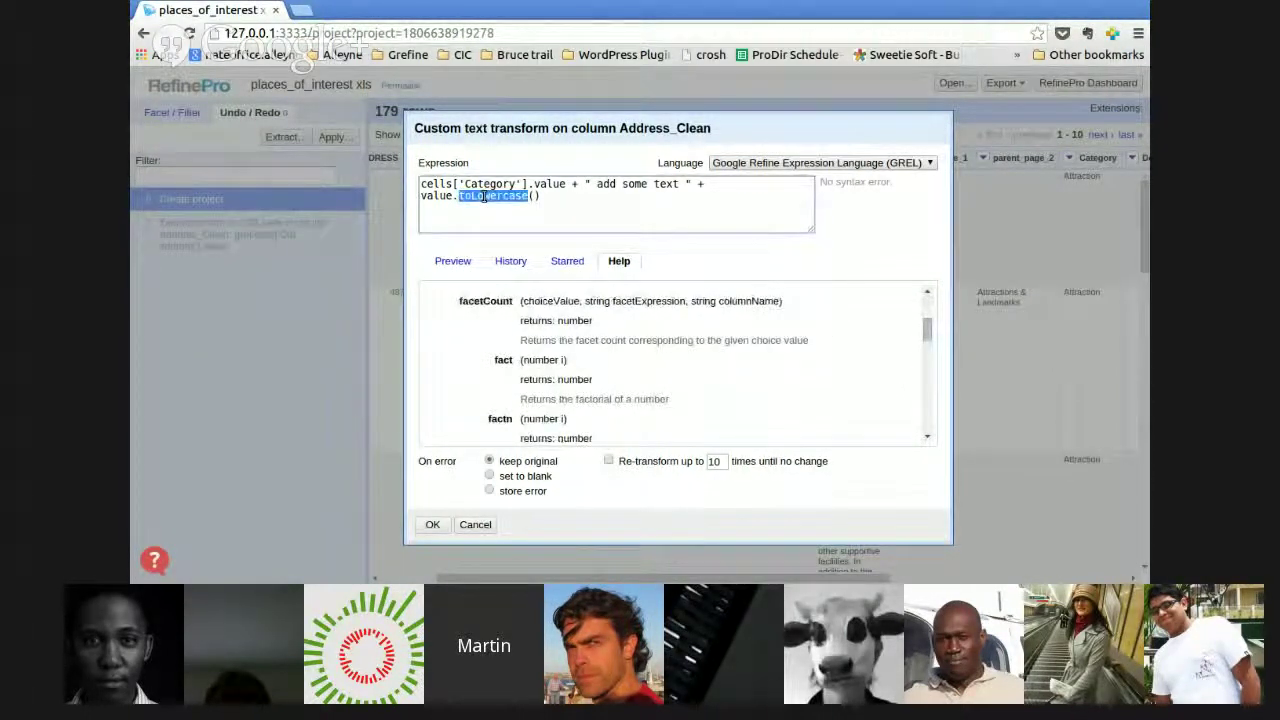
key("ctrl+f")
key("Return")
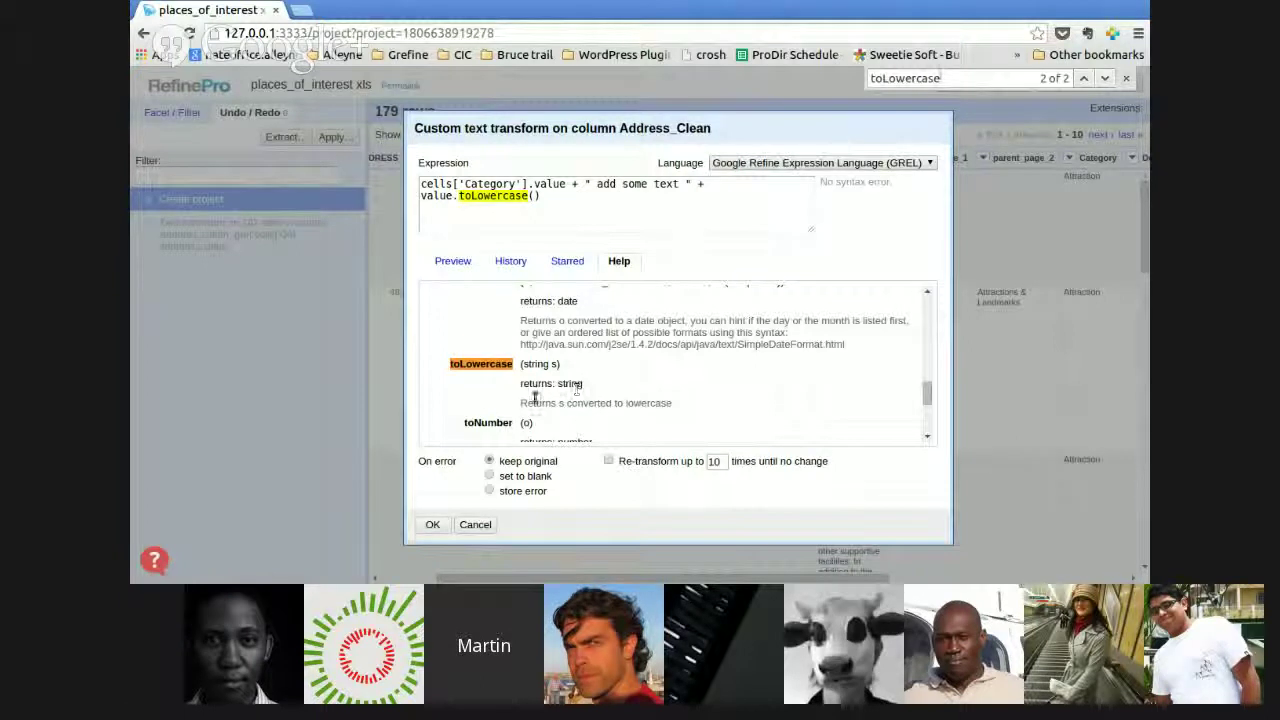
left_click_drag(533, 402, 641, 401)
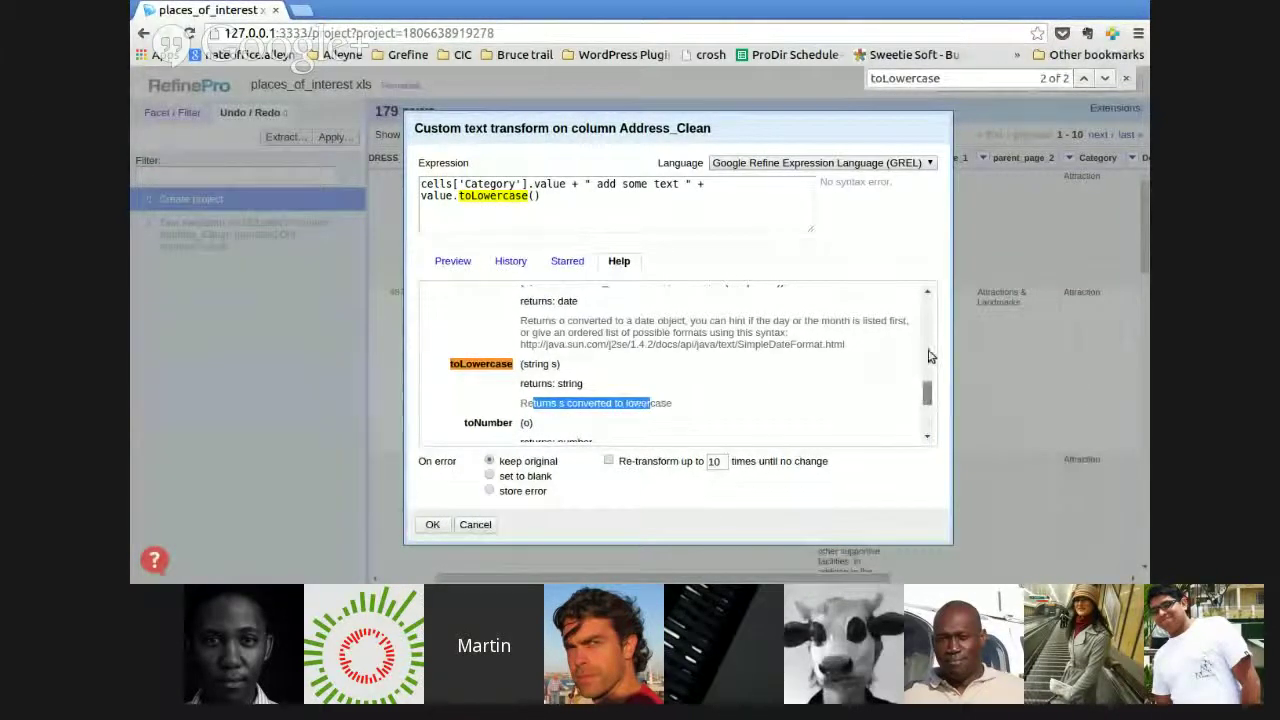
scroll(928, 356, "up", 10)
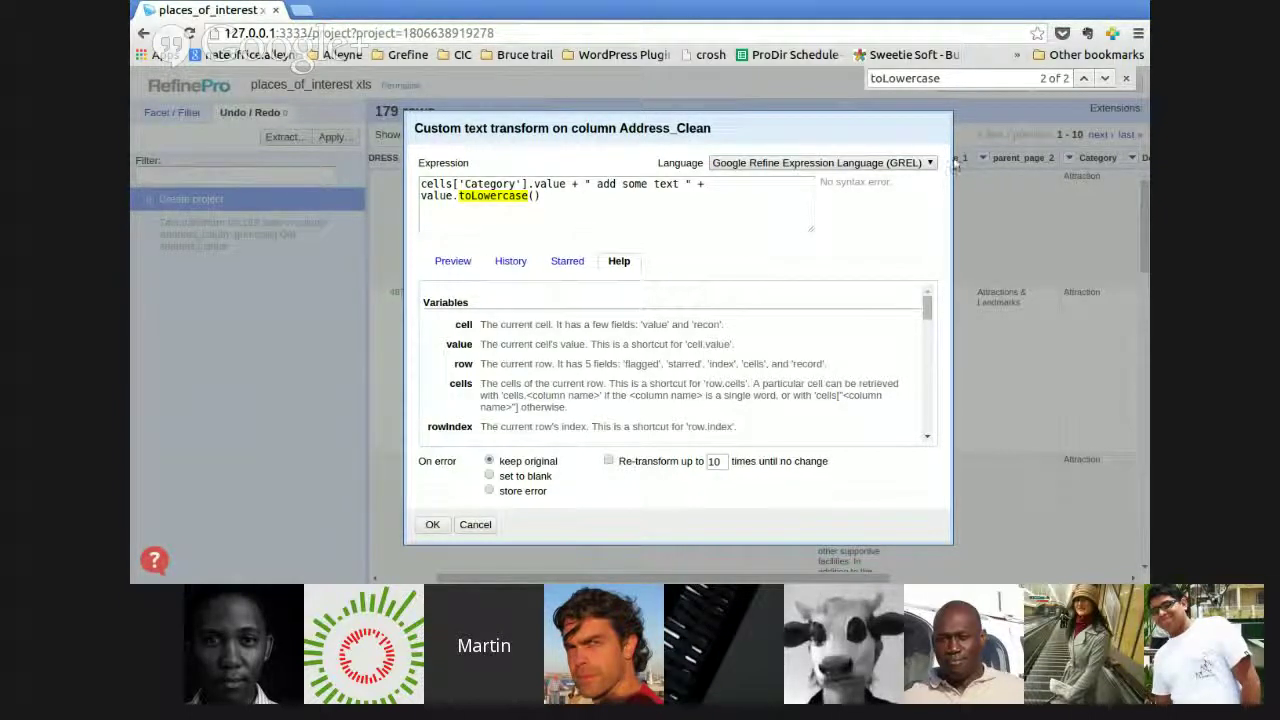
left_click(453, 261)
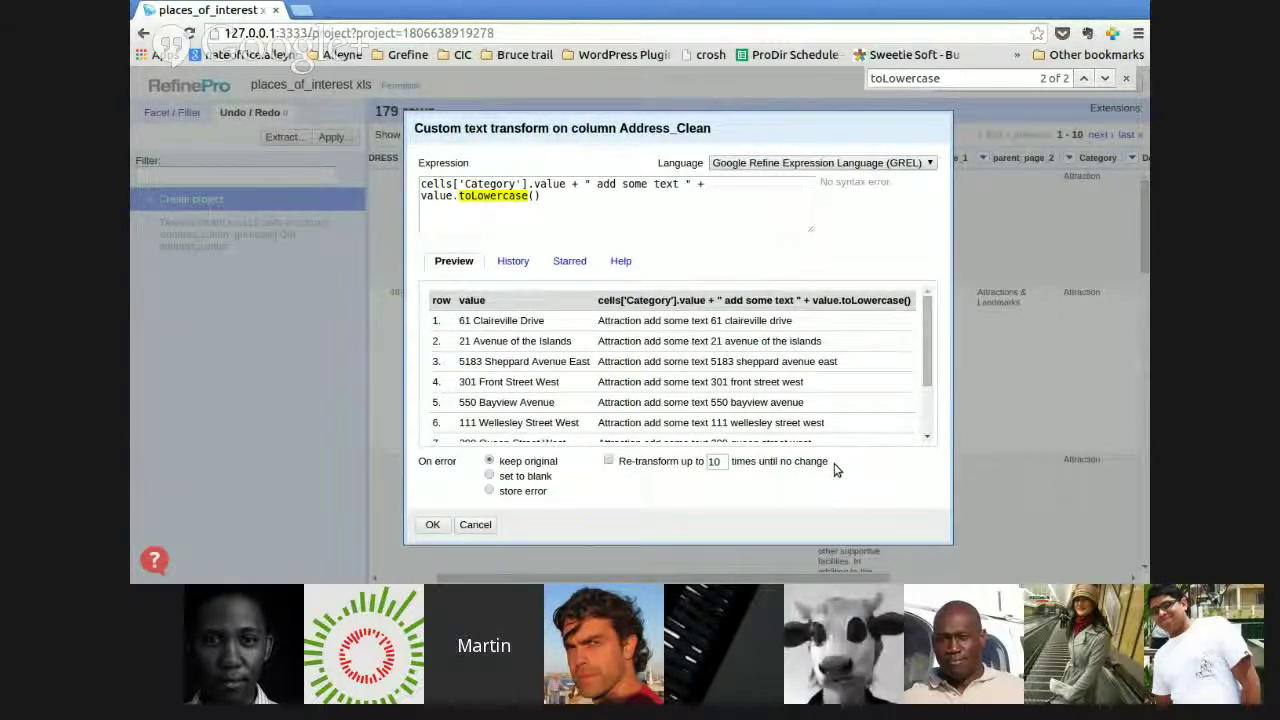
- Browse the GREL help down to the forEach and forEachIndex entries, return to the preview, and close the transform without applying it
left_click(621, 262)
scroll(926, 355, "down", 5)
scroll(926, 355, "down", 10)
mouse_move(910, 422)
left_mouse_down()
mouse_move(923, 400)
mouse_move(923, 413)
left_mouse_up()
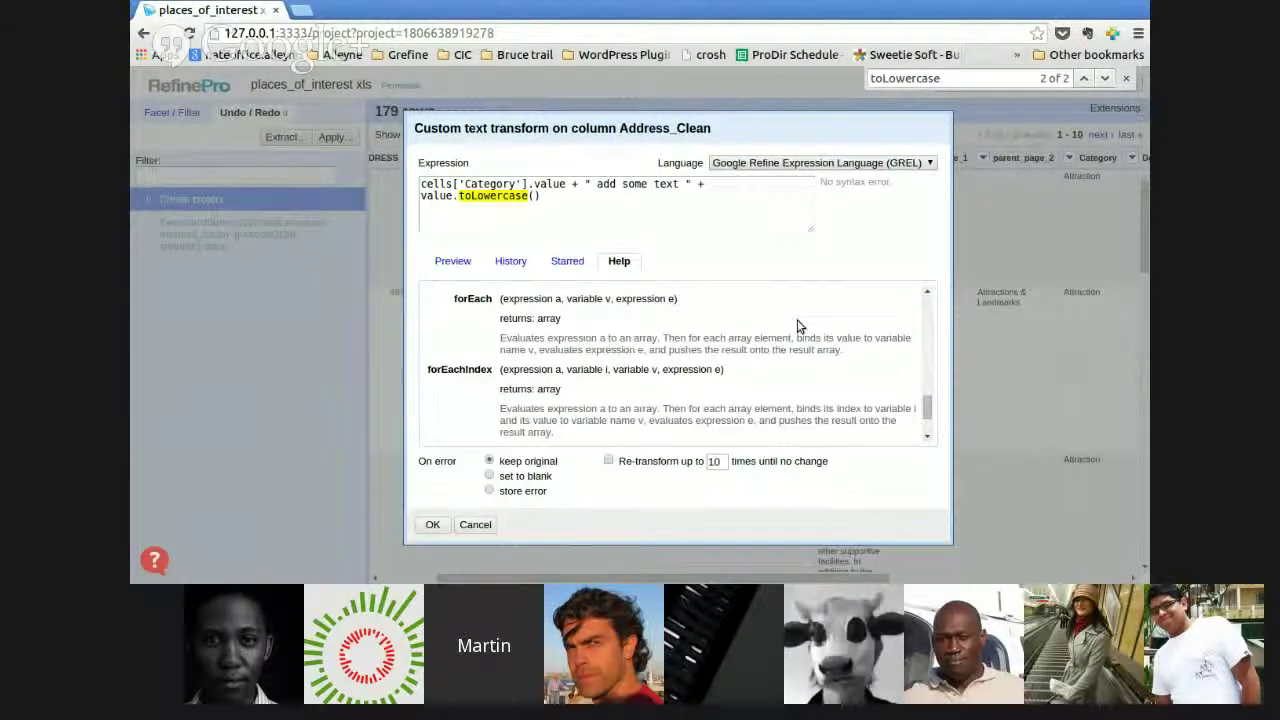
left_click(443, 260)
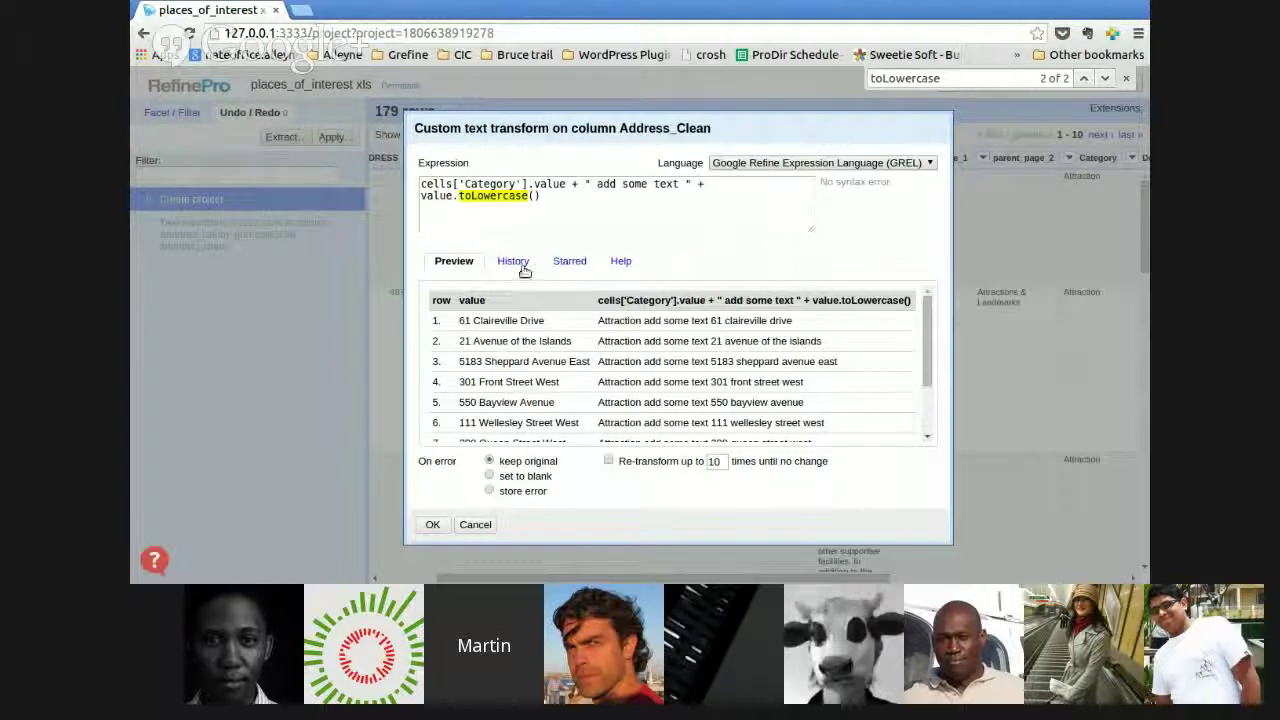
left_click(580, 217)
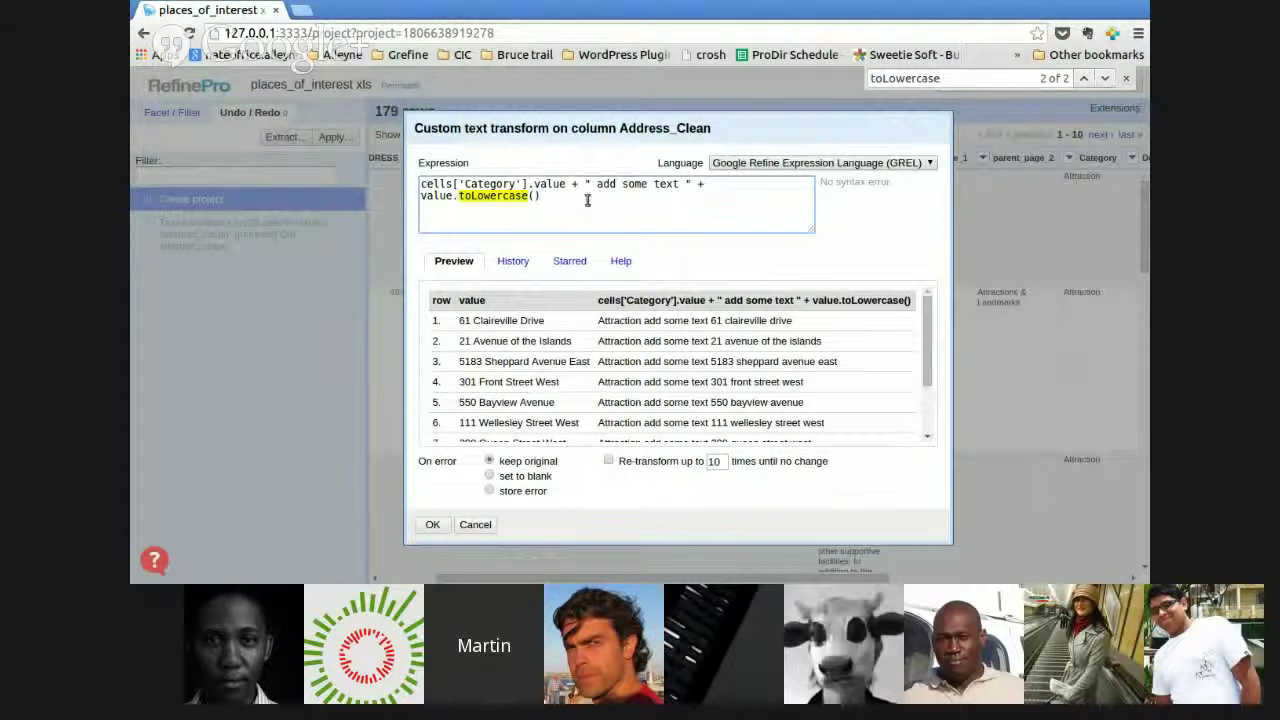
key("alt+Tab")
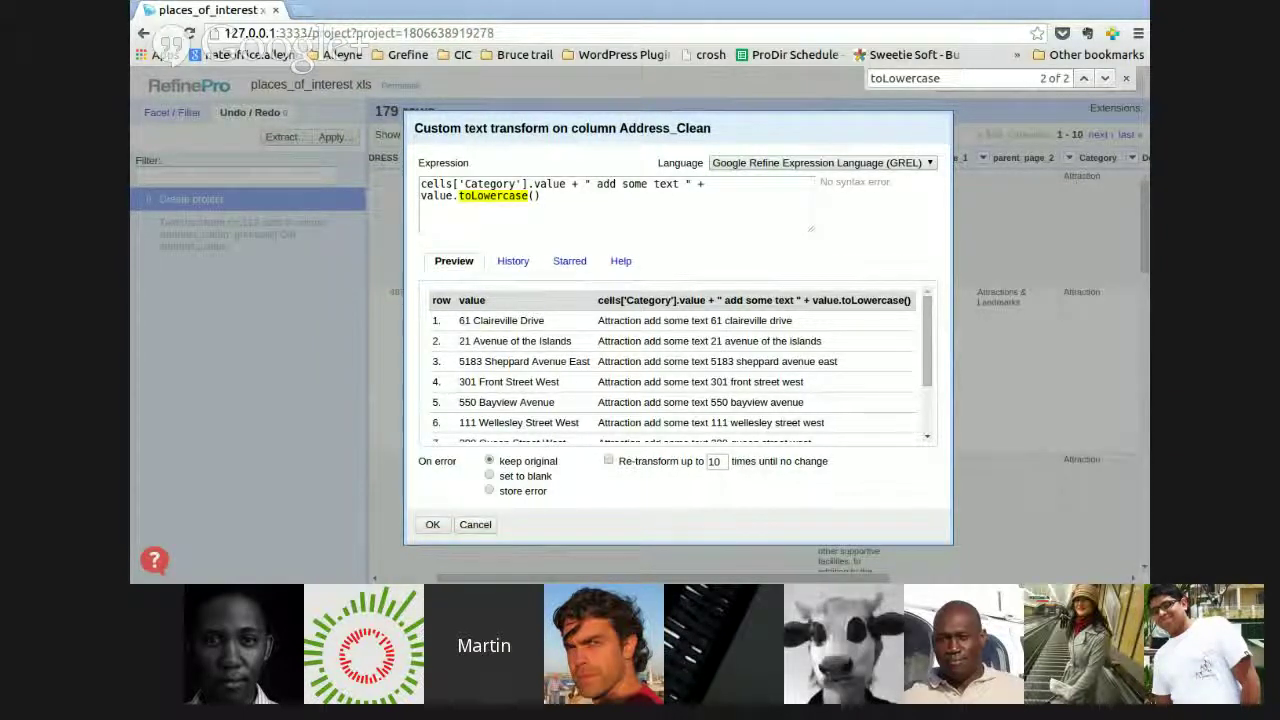
left_click(476, 525)
- Create a text facet on the Category column and review its full list of choices
left_click(162, 115)
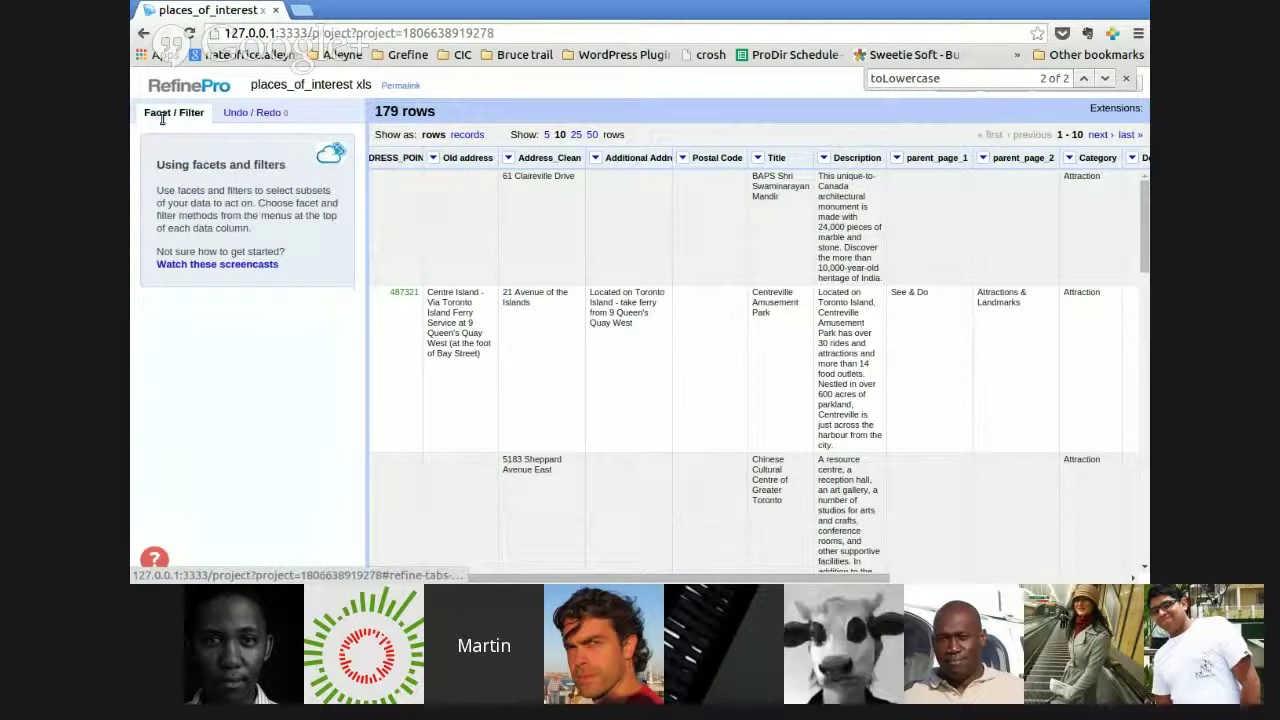
left_click(1072, 162)
mouse_move(1000, 176)
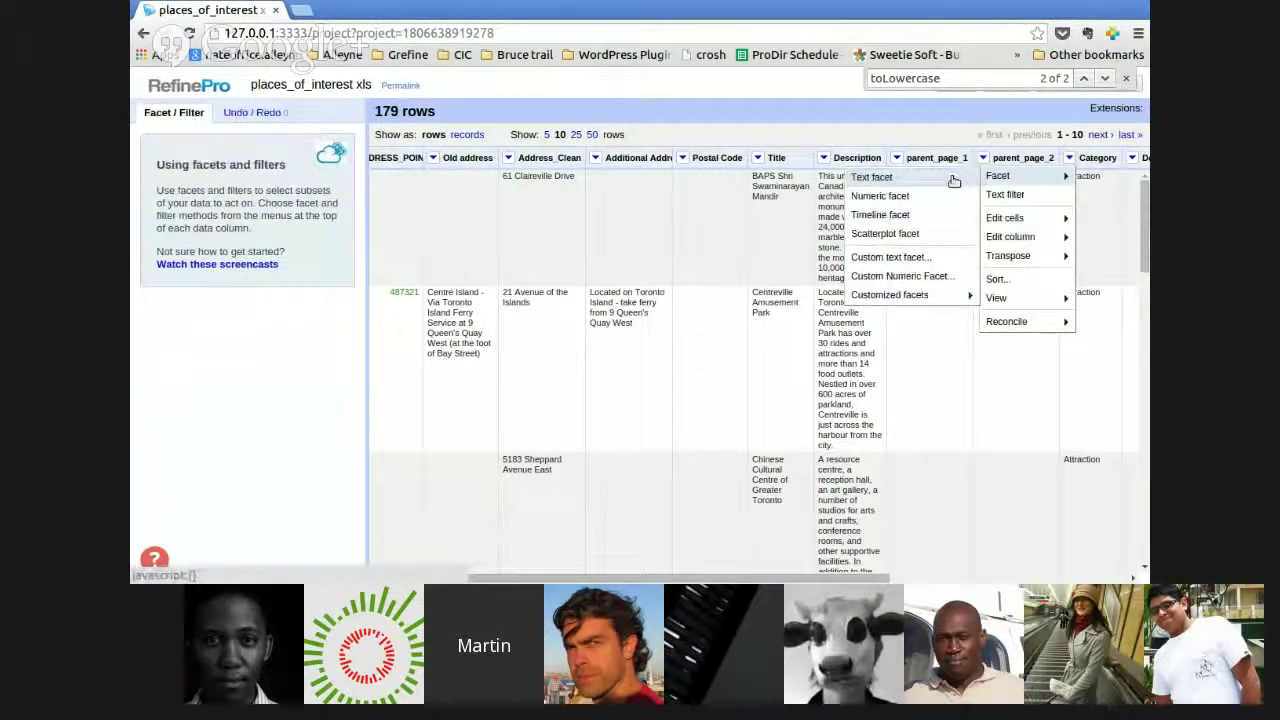
left_click(954, 181)
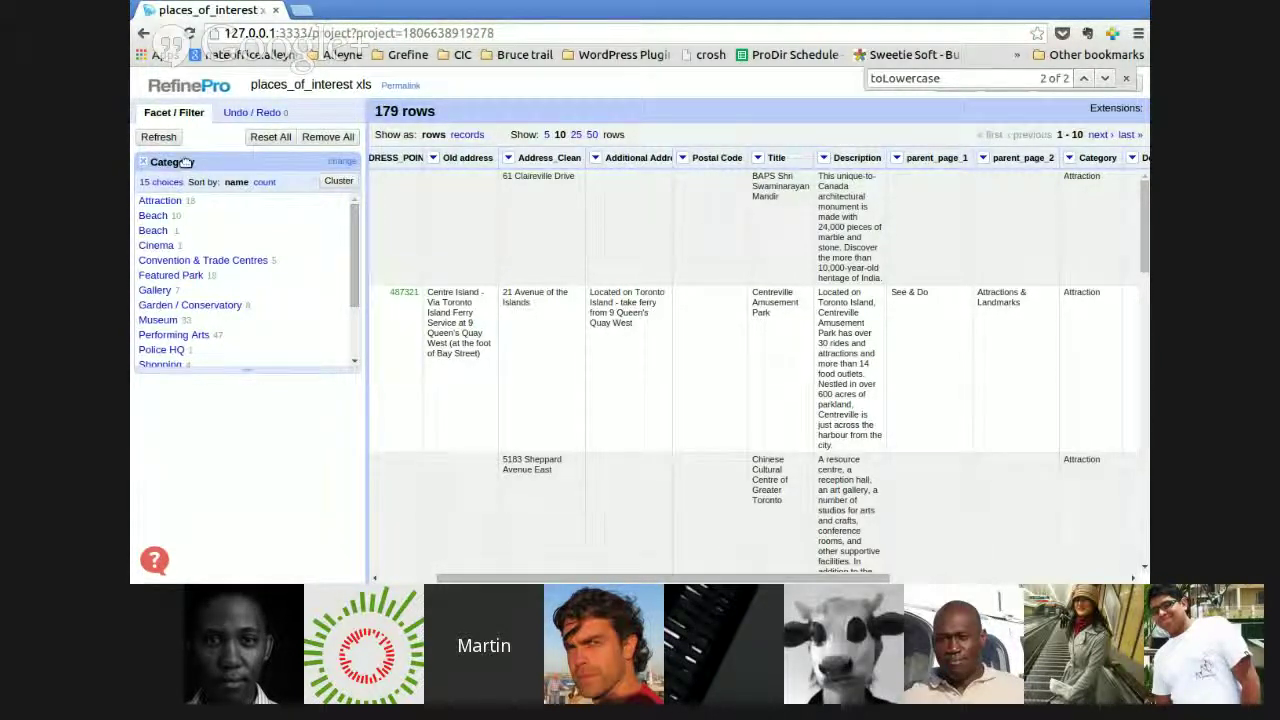
left_click_drag(357, 248, 344, 334)
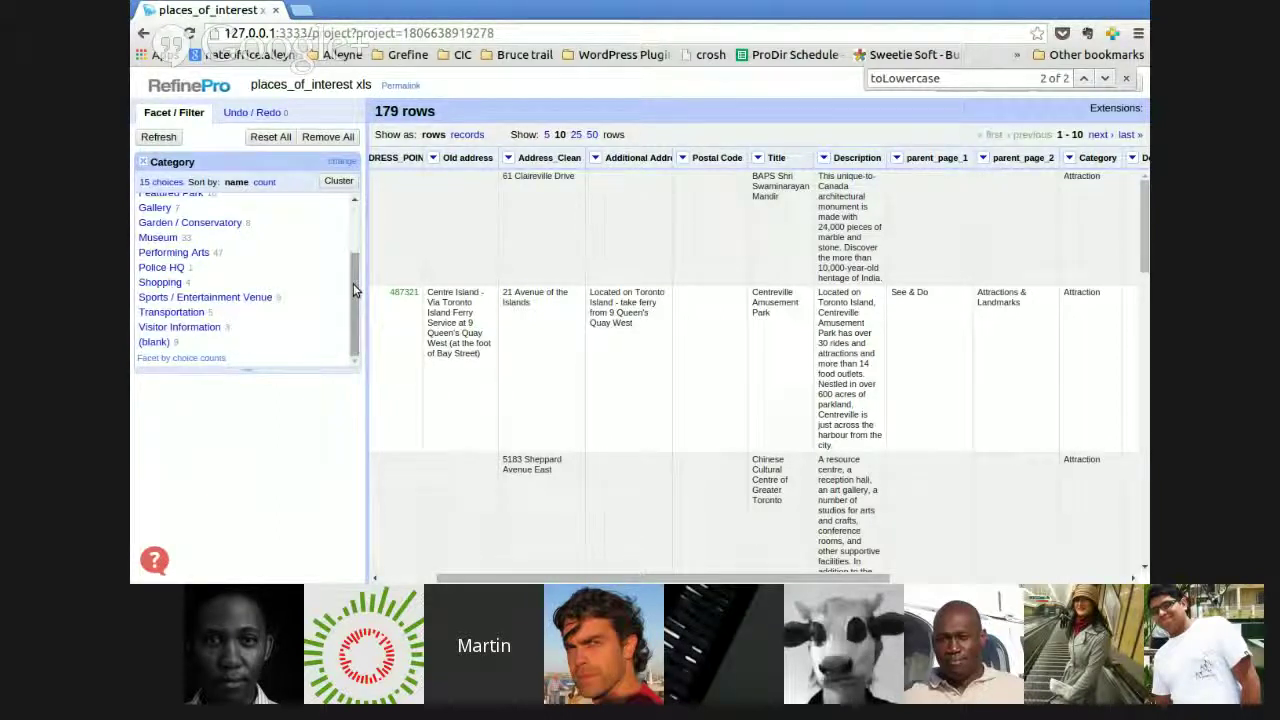
left_click_drag(355, 263, 356, 218)
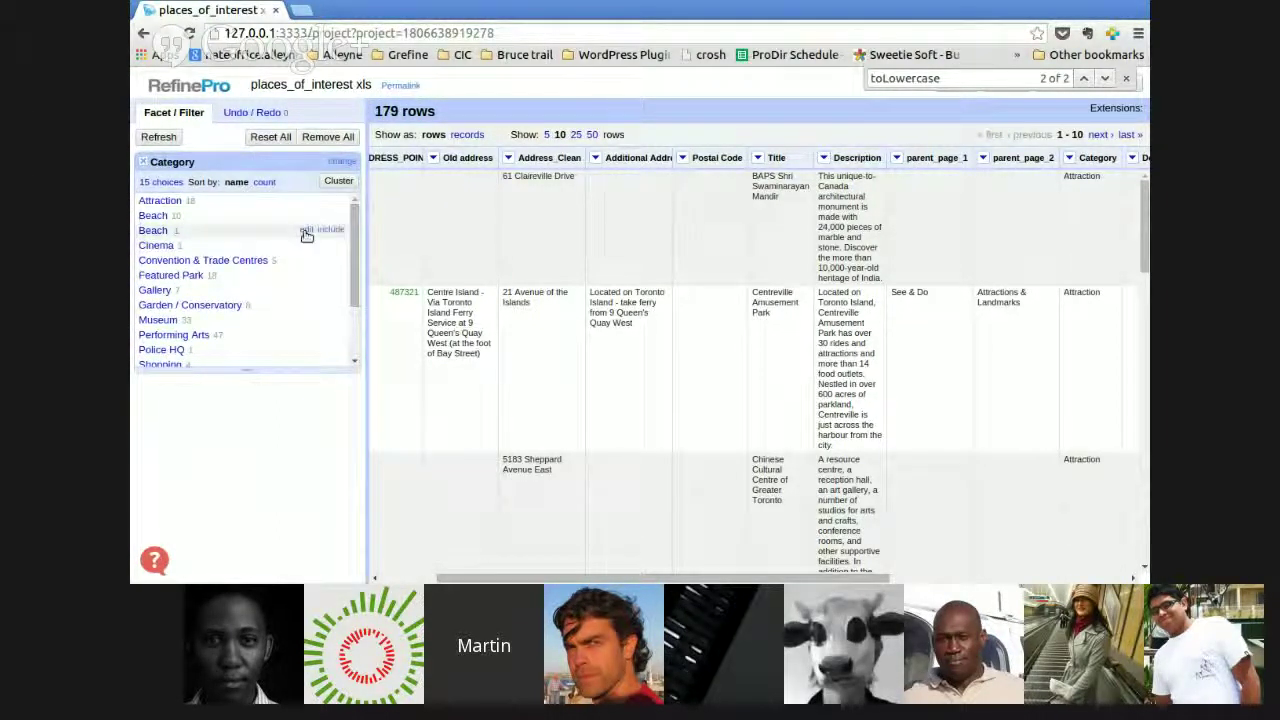
- Edit the second Beach choice in the Category facet to remove its trailing space, and apply the change
left_click(306, 231)
left_click(449, 237)
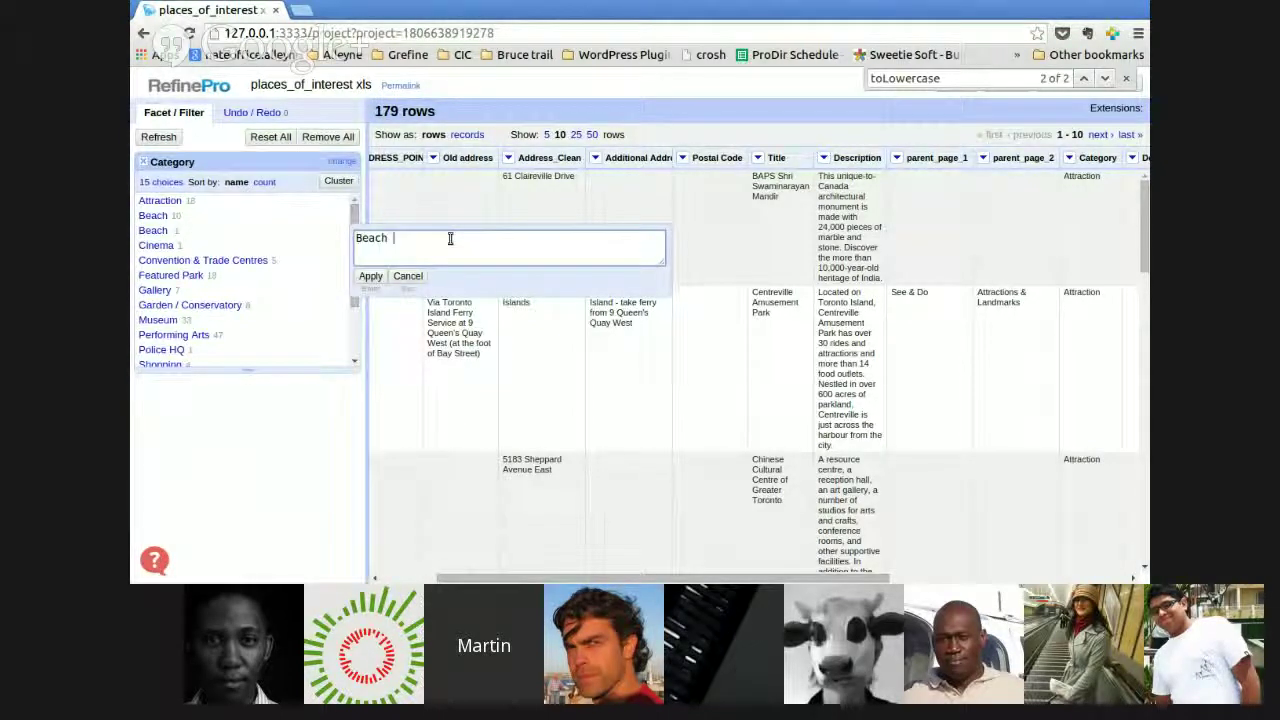
left_click(367, 281)
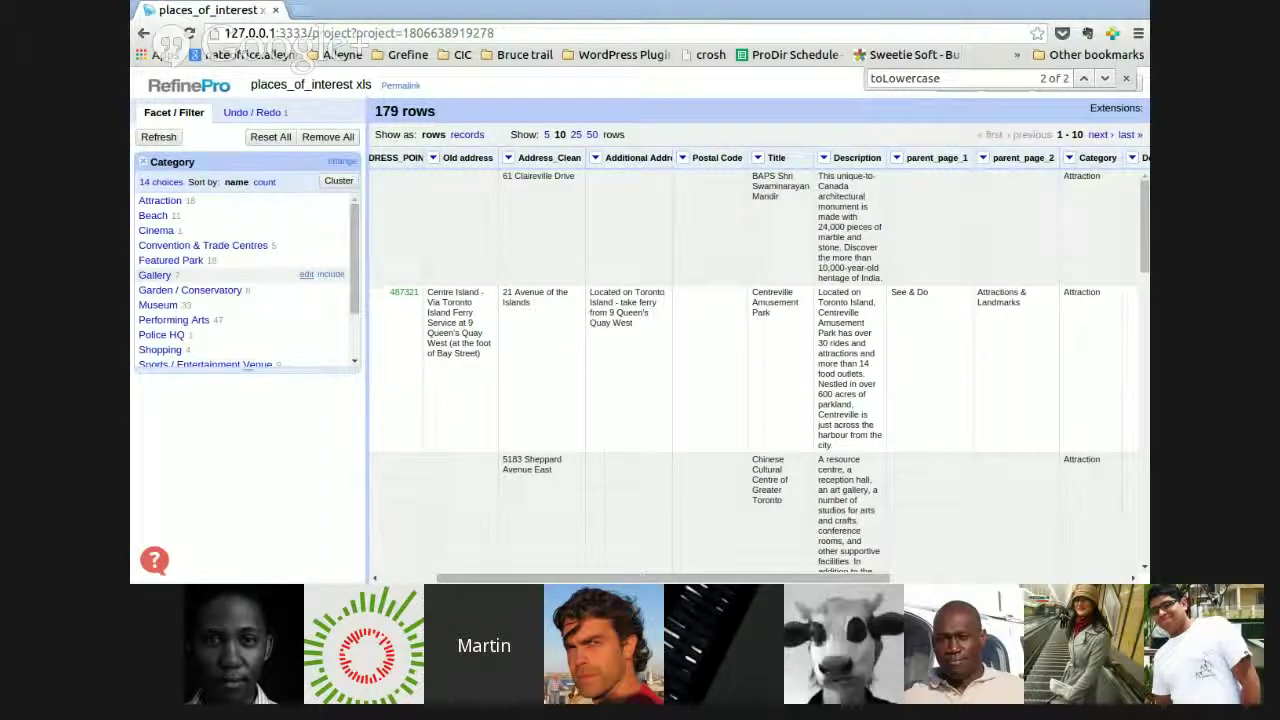
- Create a text facet on the parent_page_1 column, remove the Category facet, and review the parent_page_1 choices
left_click(898, 160)
mouse_move(914, 178)
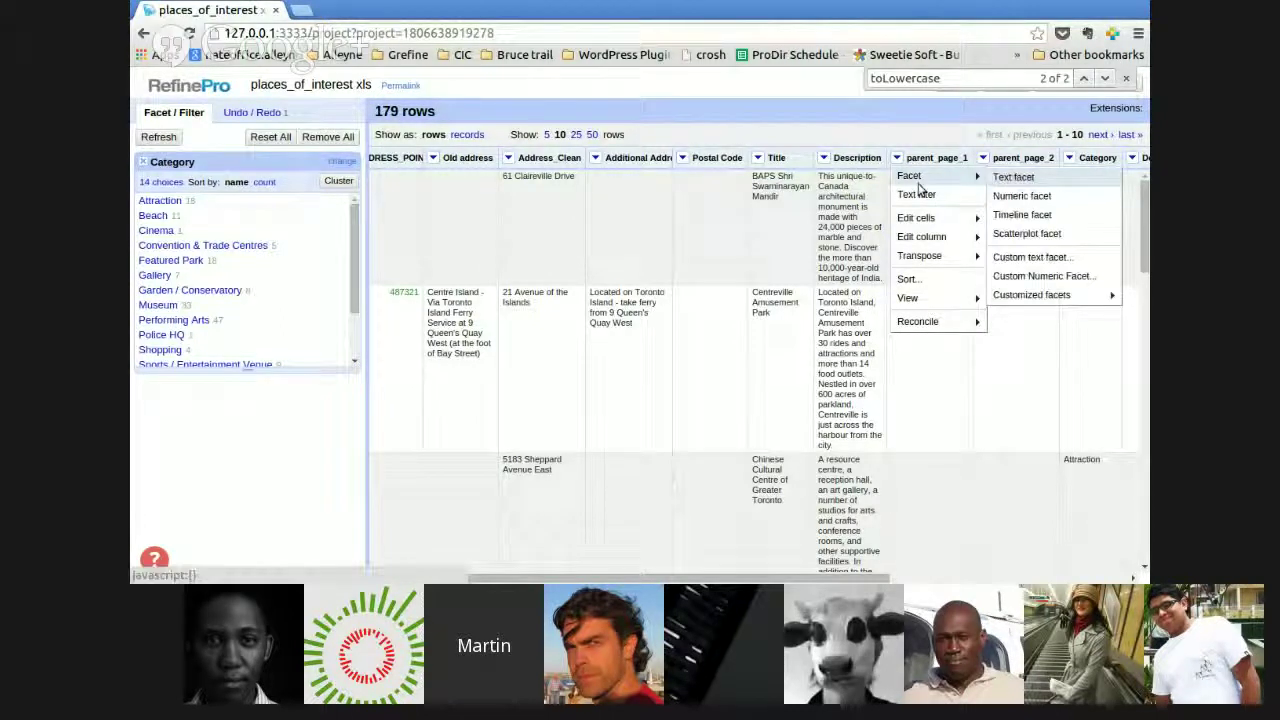
left_click(1013, 177)
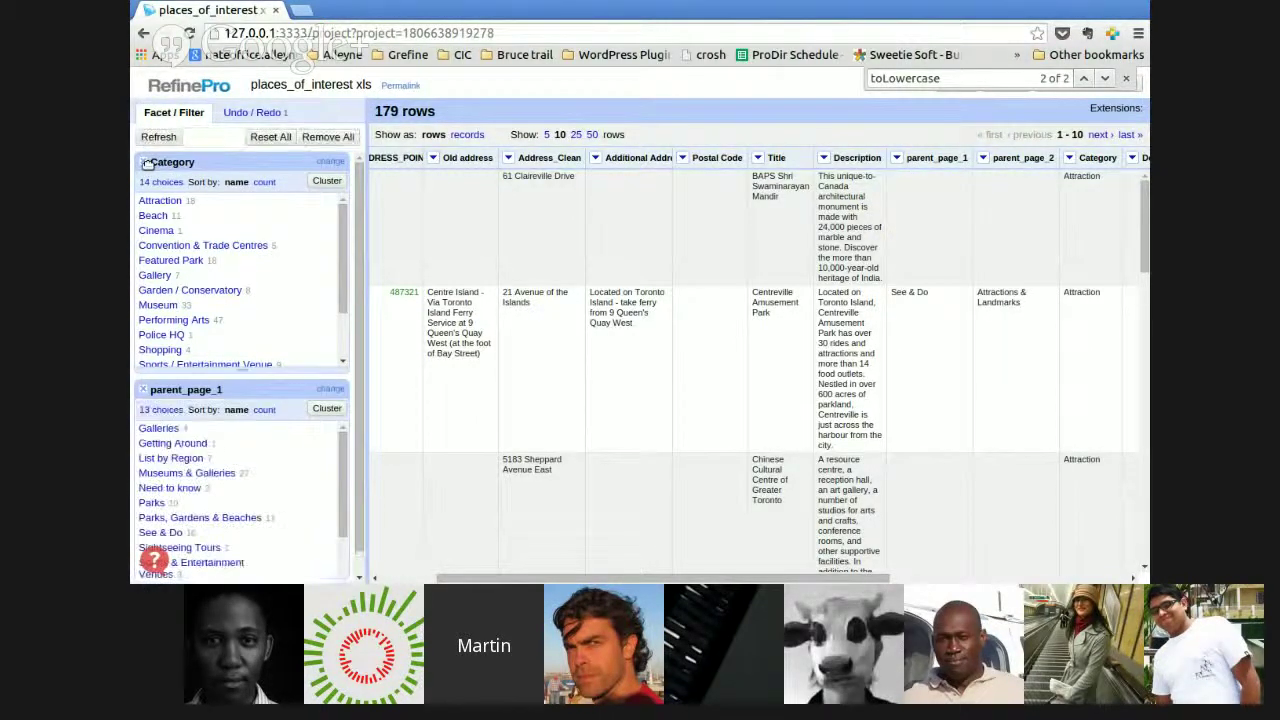
left_click(145, 163)
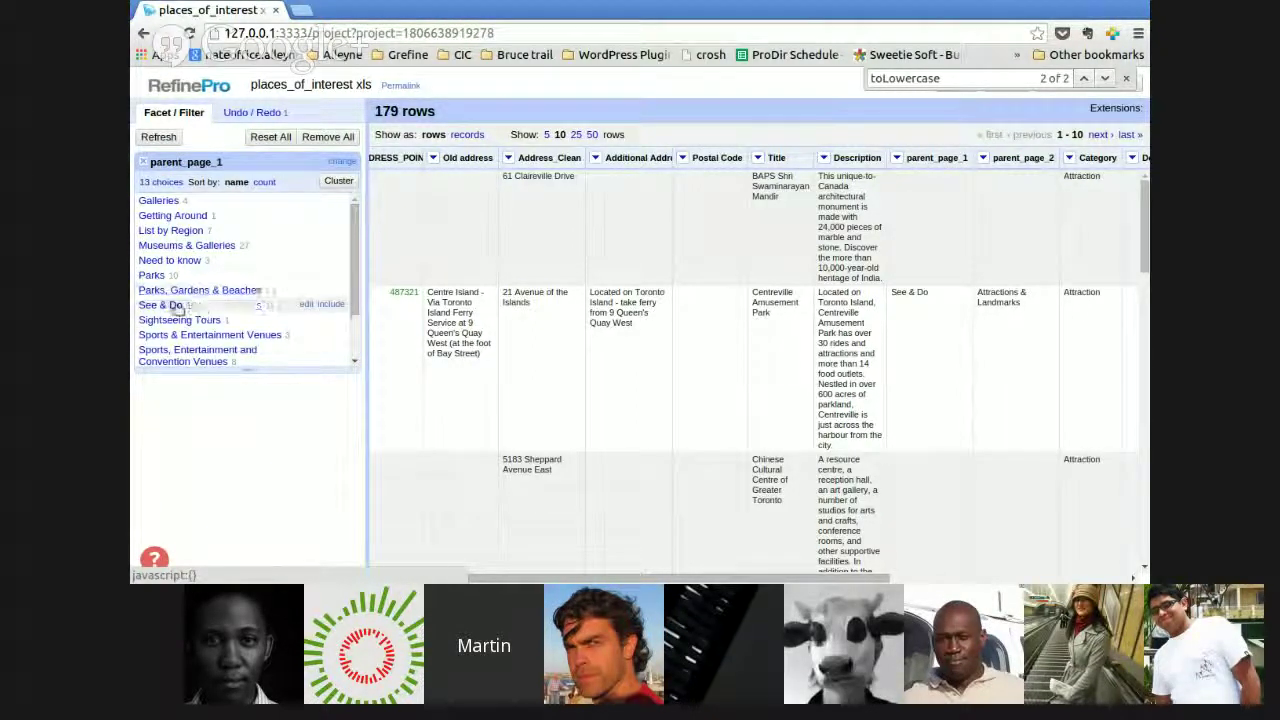
left_click_drag(355, 250, 345, 305)
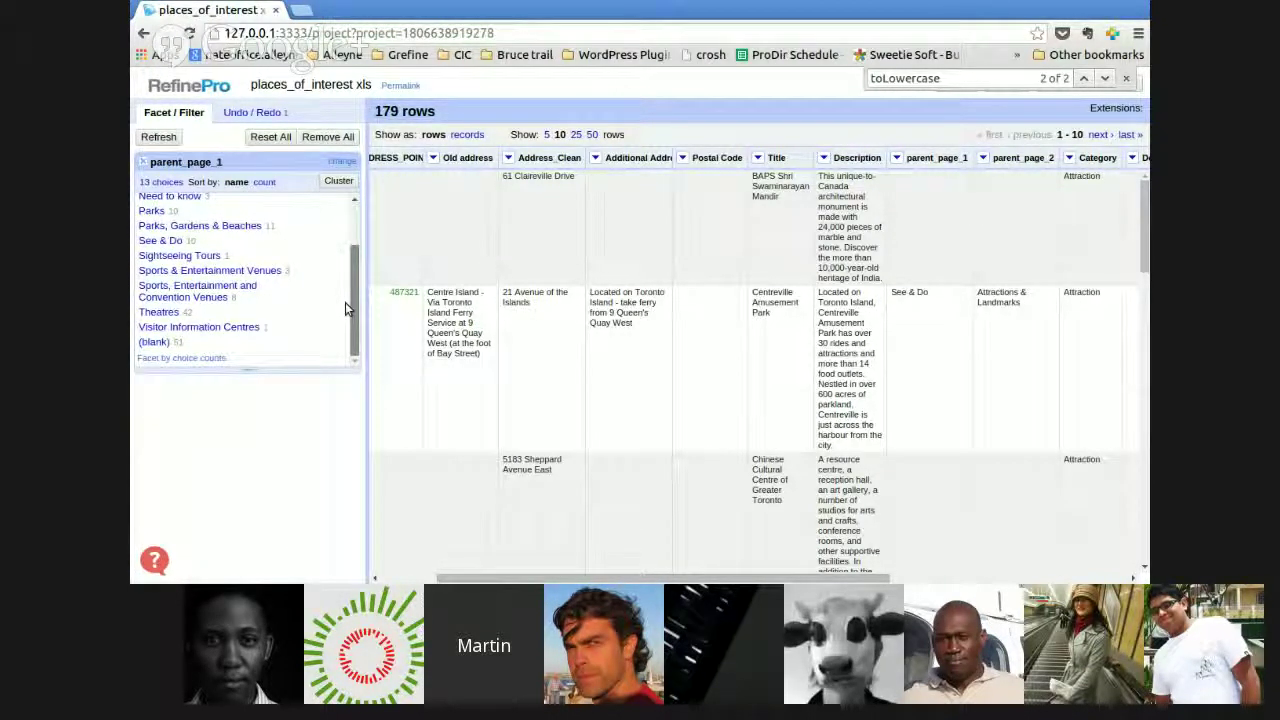
left_click_drag(345, 302, 355, 222)
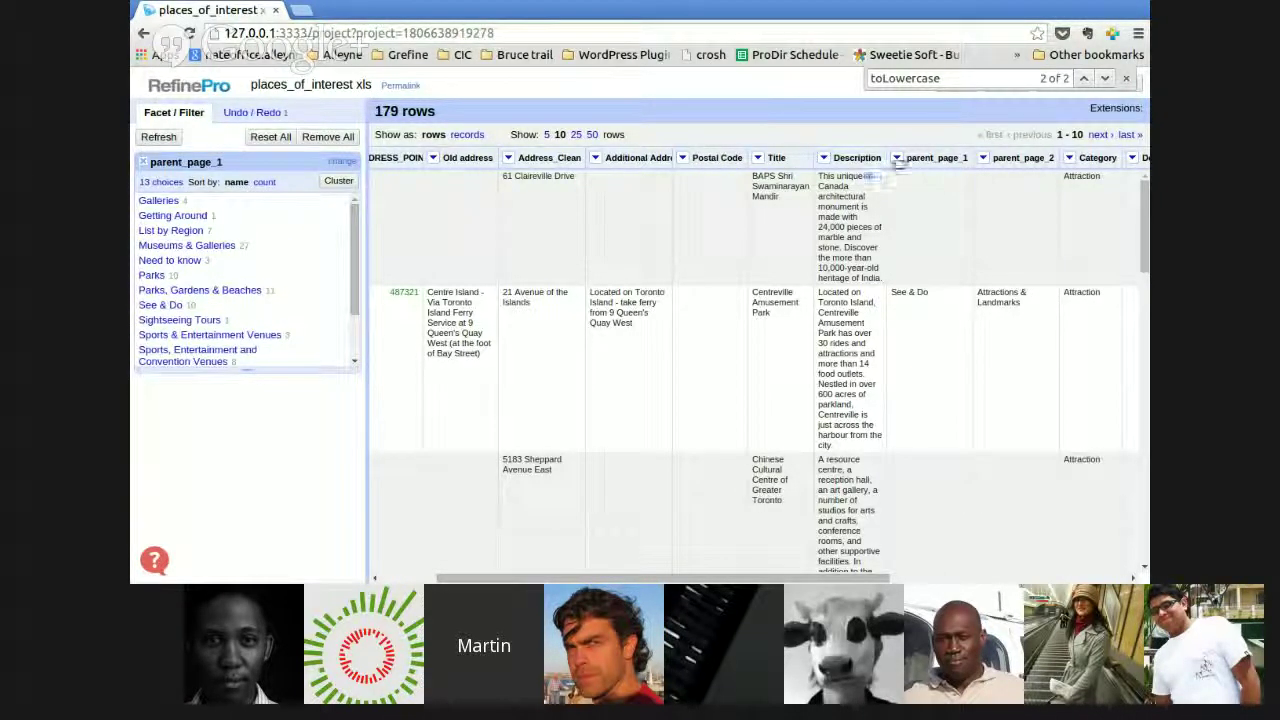
- Start a custom text transform on the parent_page_1 cells and begin the expression value.replace(
left_click(896, 160)
mouse_move(929, 217)
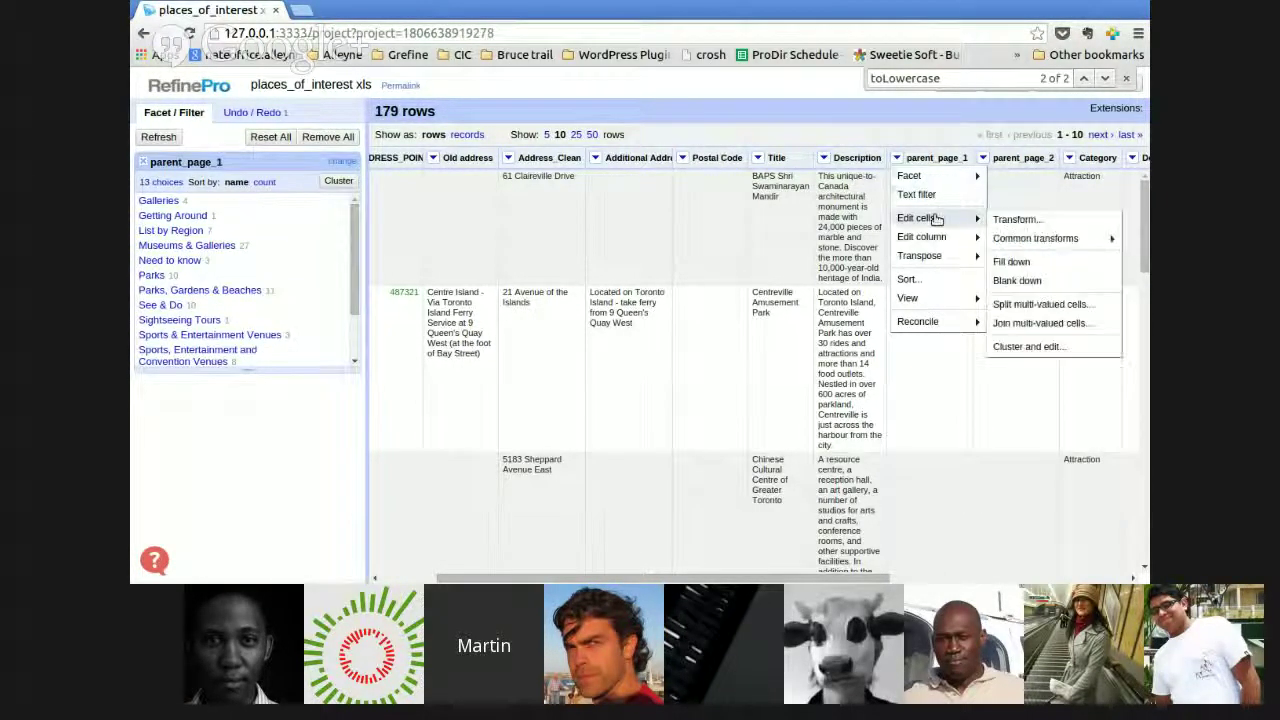
left_click(1013, 219)
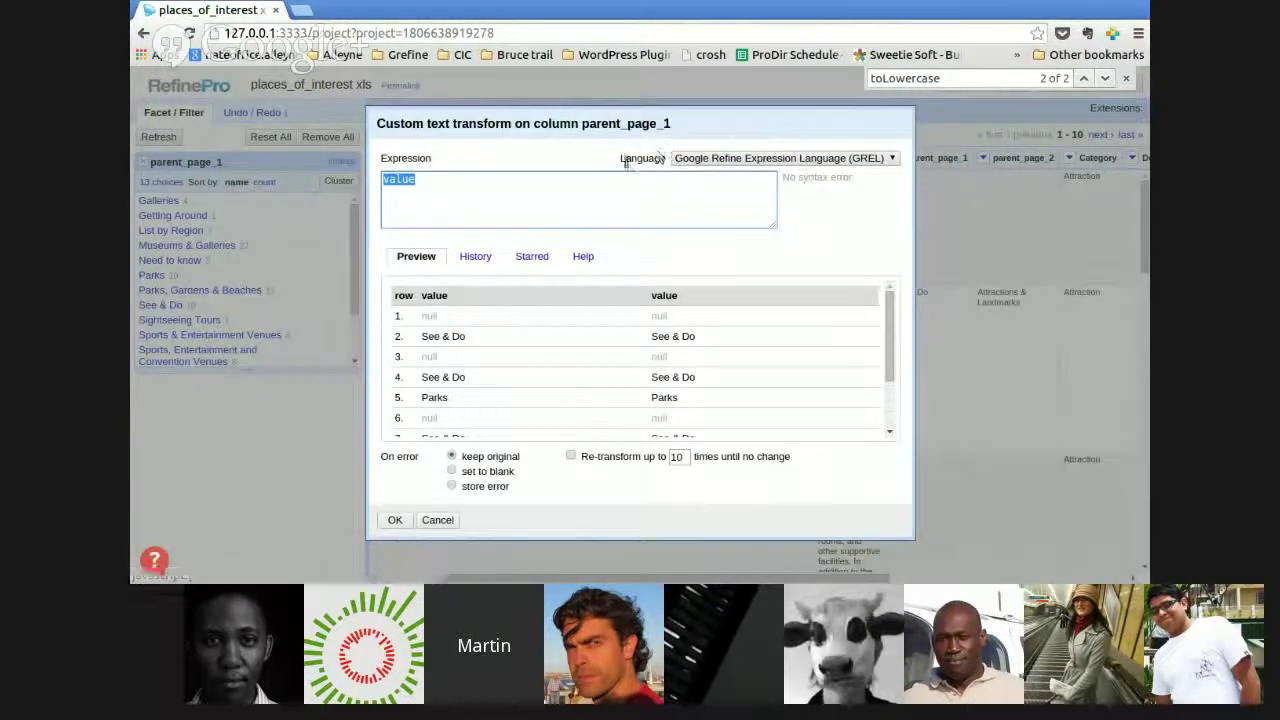
left_click(434, 187)
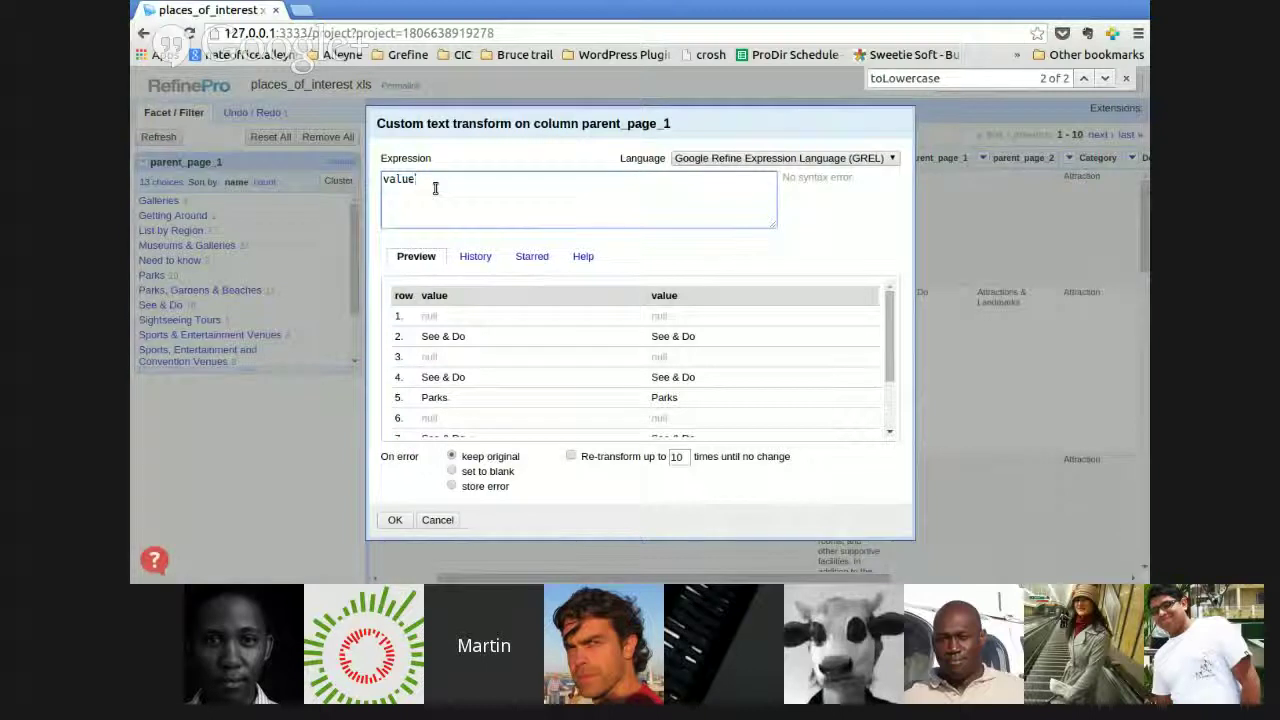
type(".replace(")
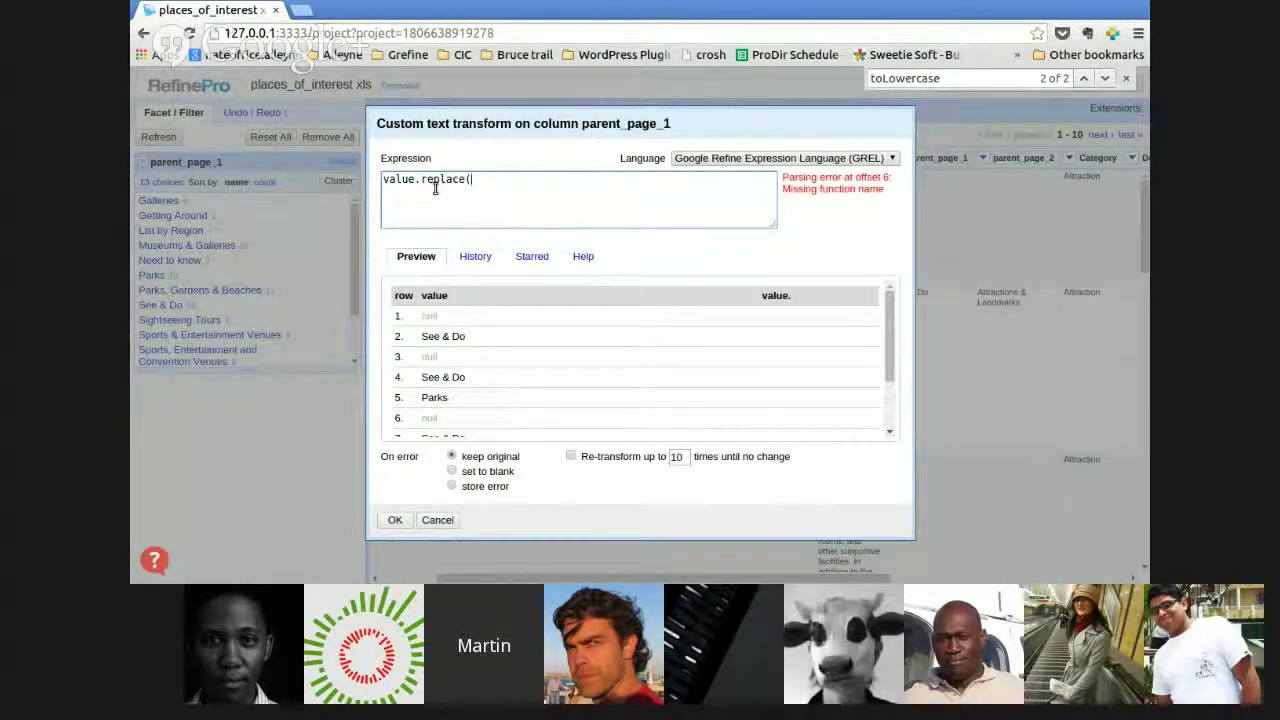
- Complete the parent_page_1 transform as value.replace("&","and"), check the preview rows and apply it
type("\"")
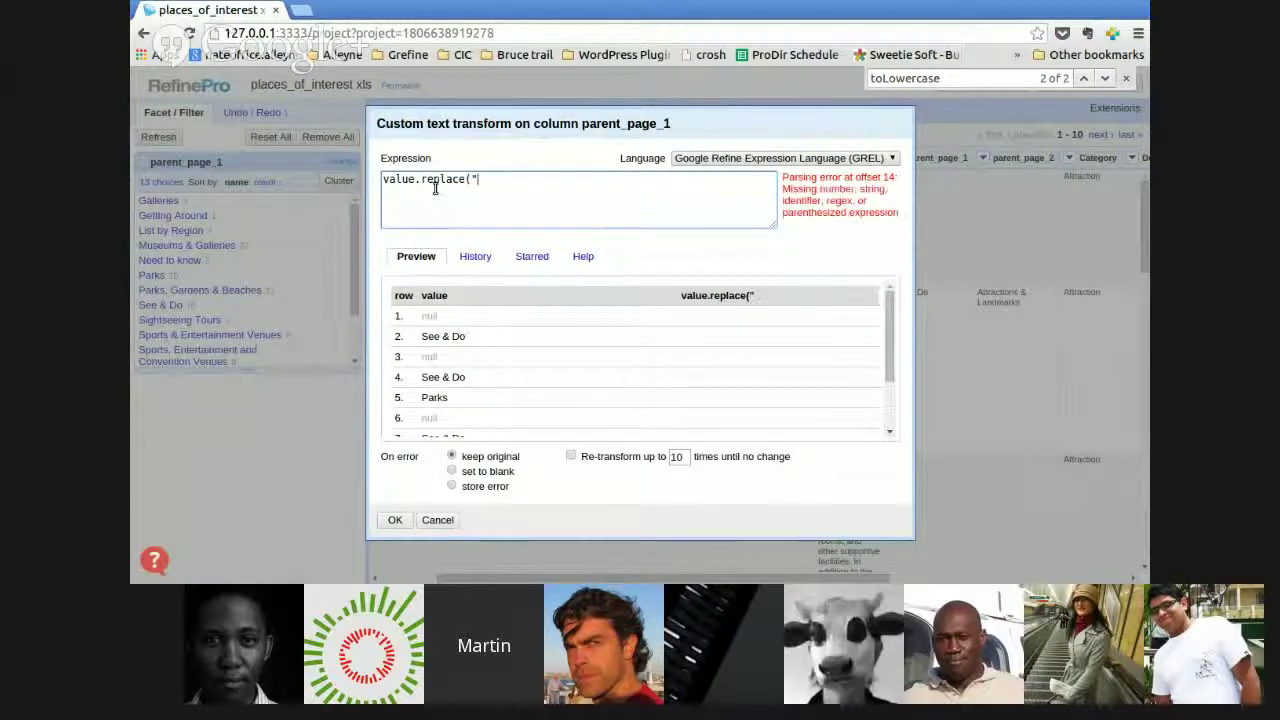
type("&\",\"and\")")
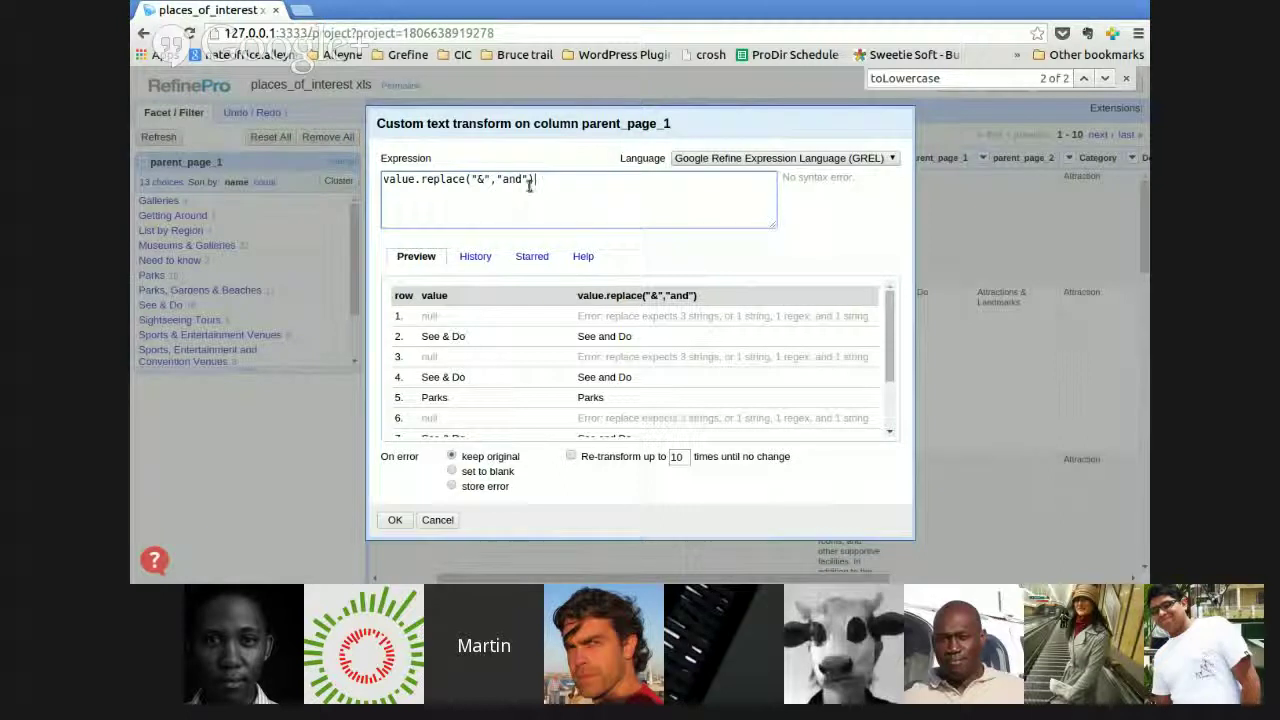
left_click_drag(535, 180, 527, 180)
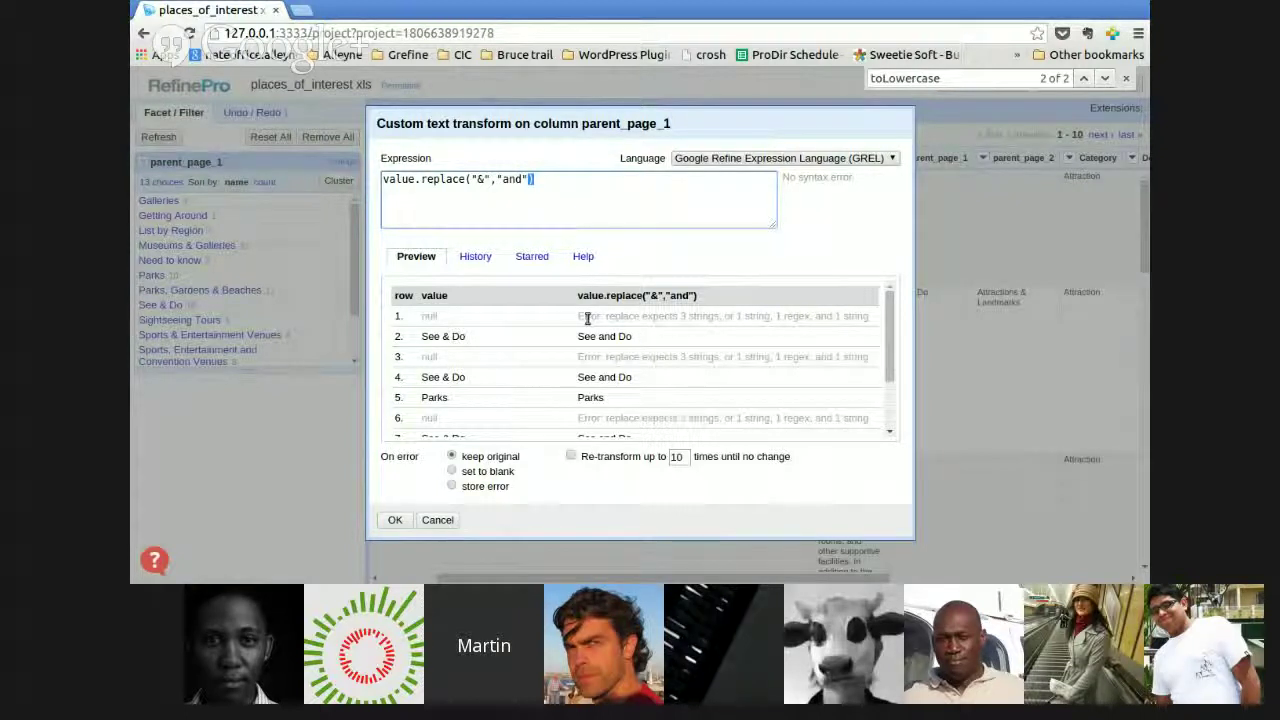
left_click_drag(582, 318, 582, 300)
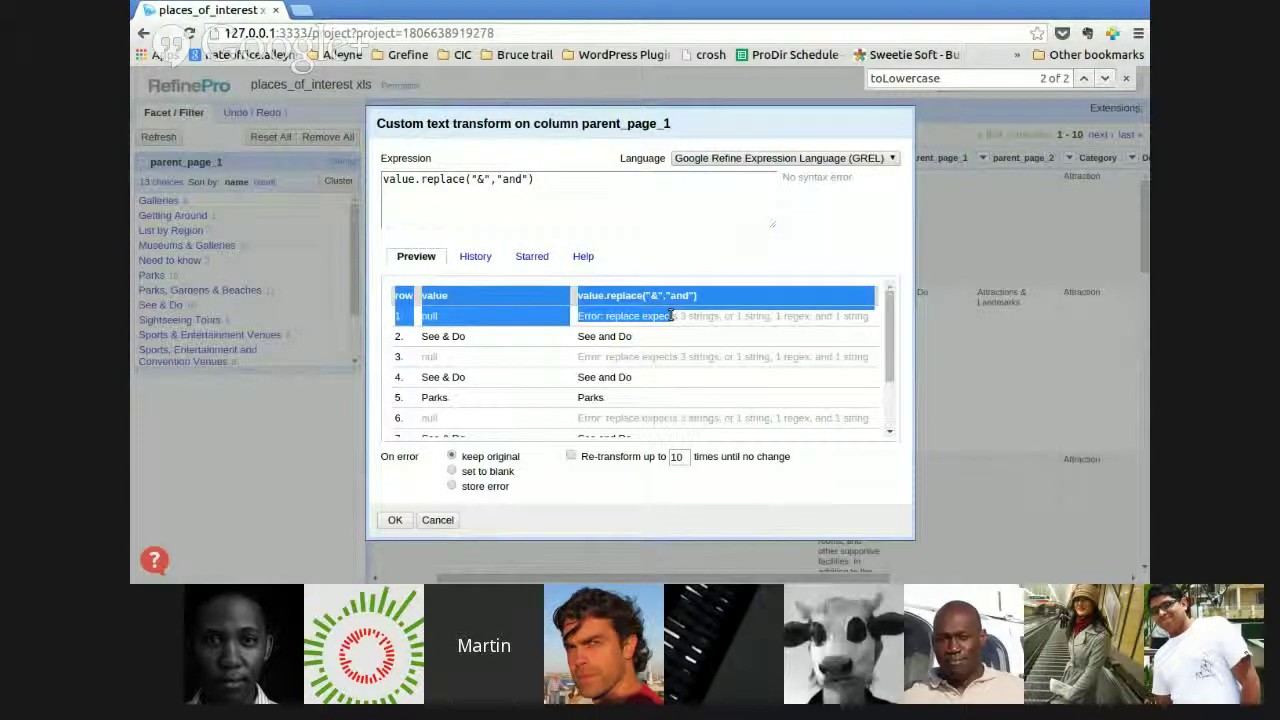
left_click(670, 316)
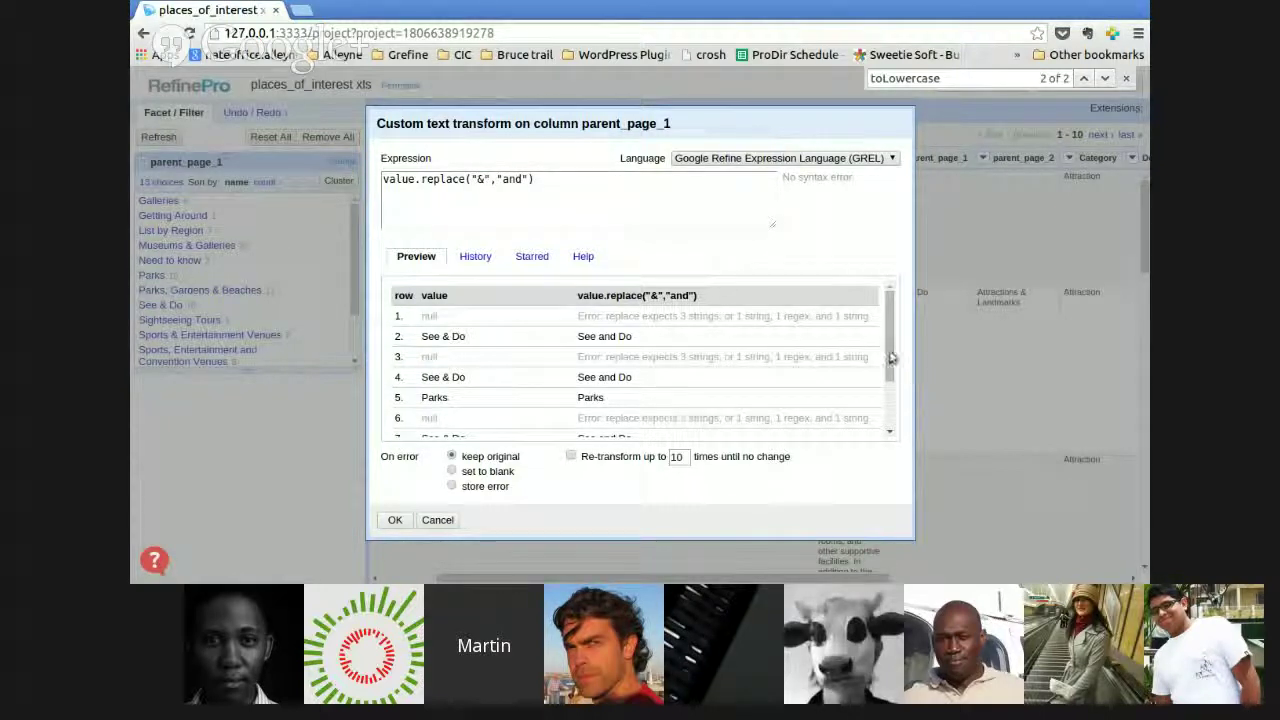
left_click_drag(888, 348, 890, 388)
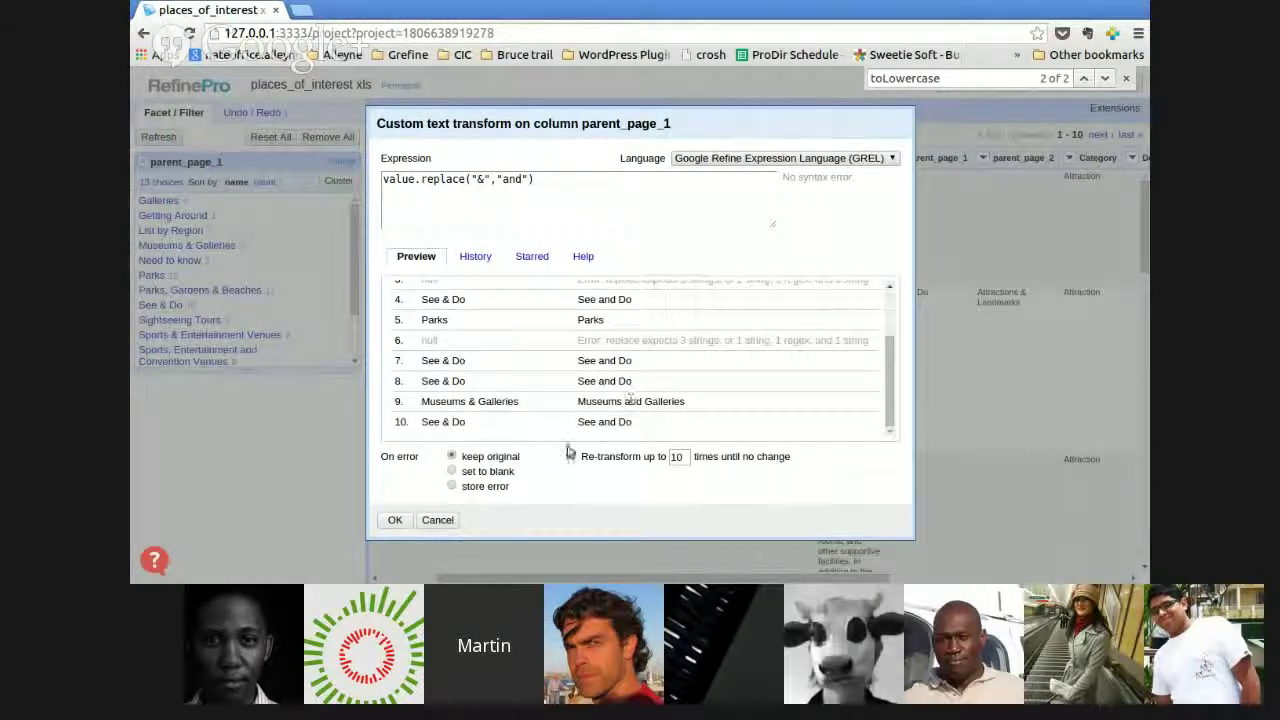
left_click(395, 521)
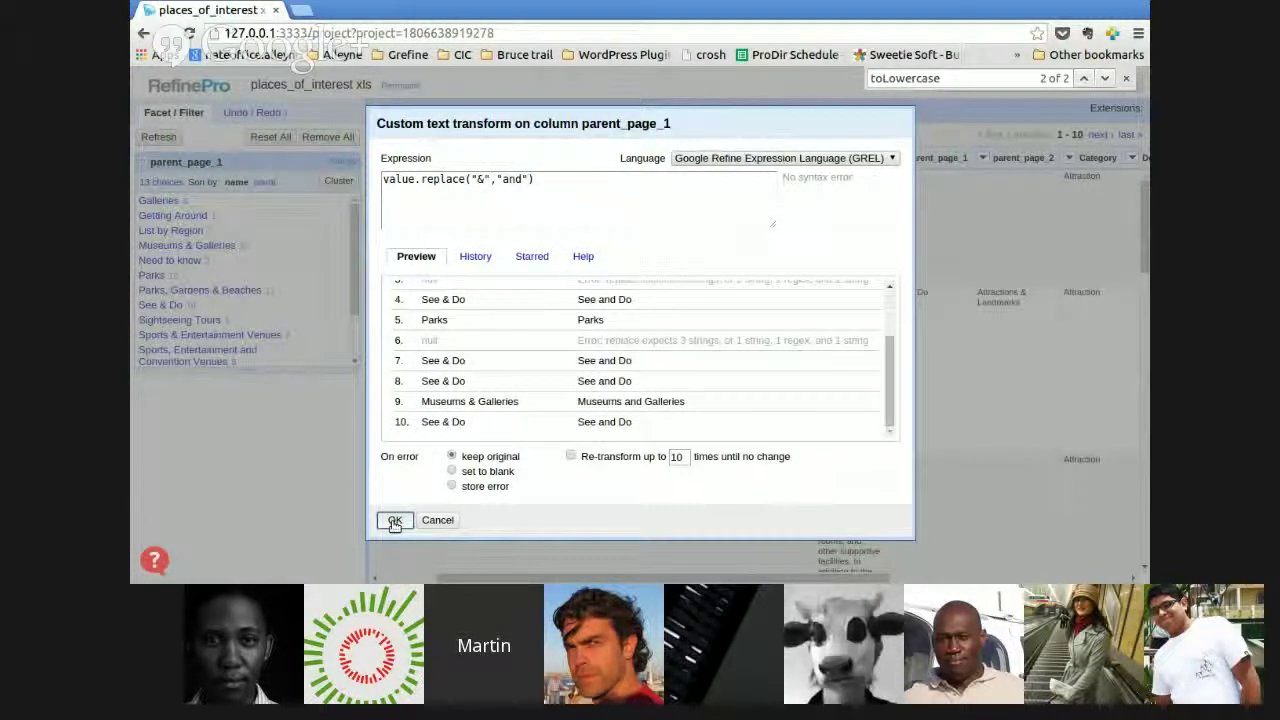
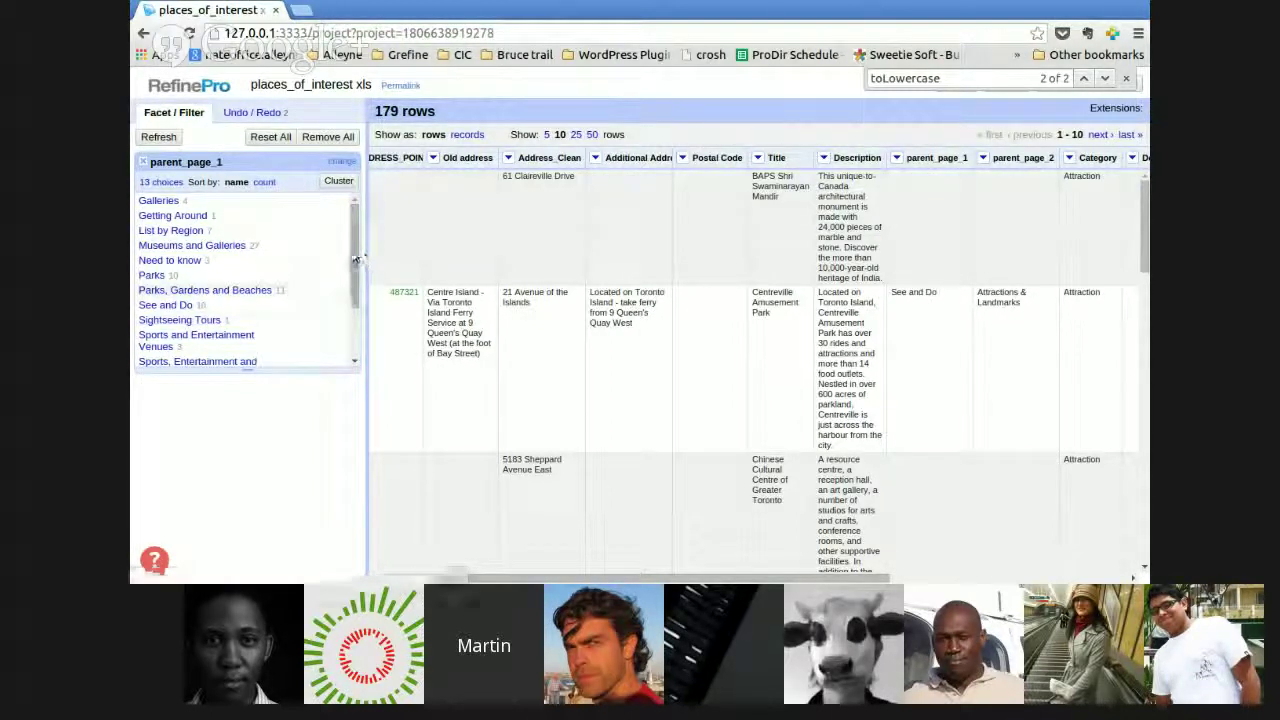
- Add a text facet on the Postal Code column
left_click_drag(352, 258, 351, 284)
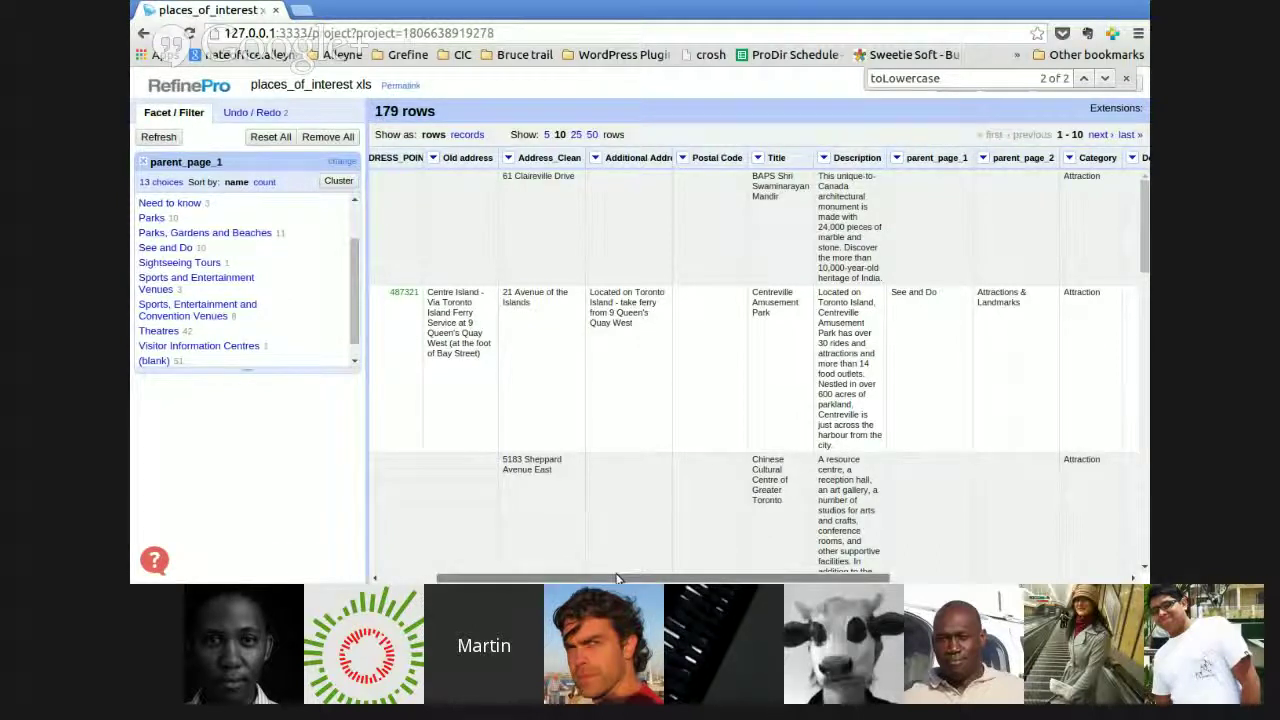
left_click_drag(617, 578, 675, 580)
left_click_drag(597, 580, 435, 580)
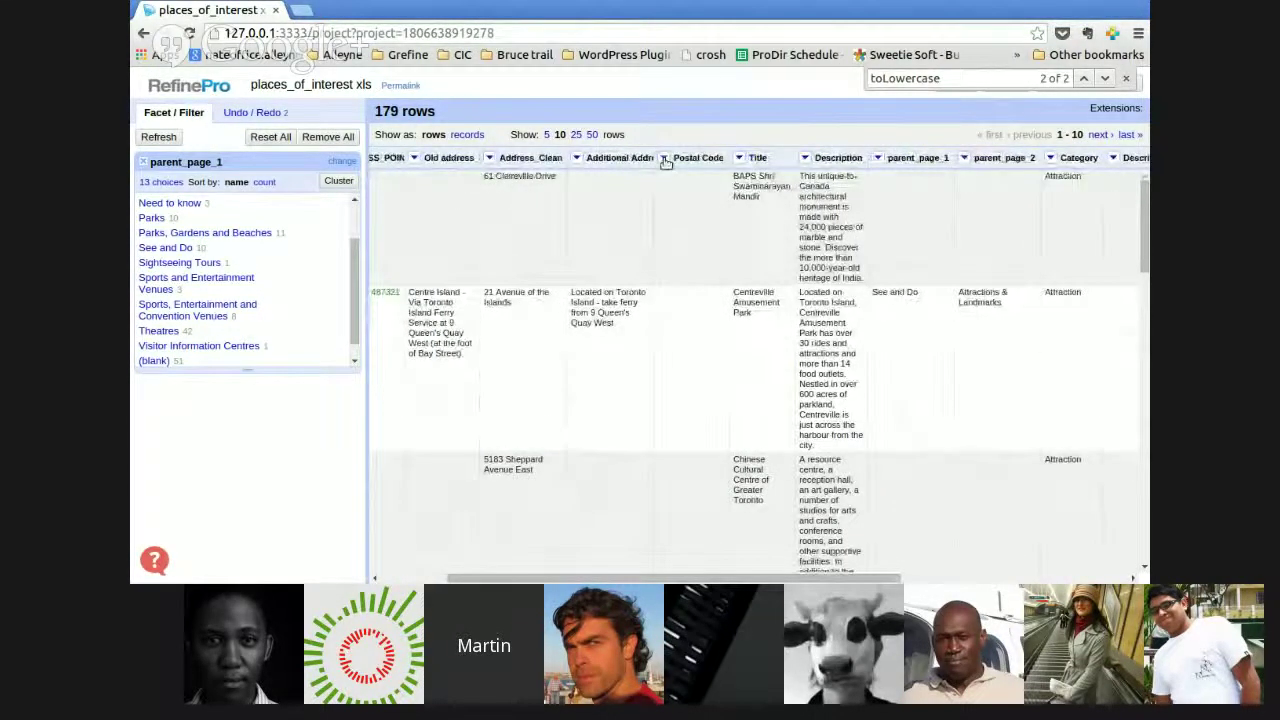
left_click(664, 158)
mouse_move(700, 176)
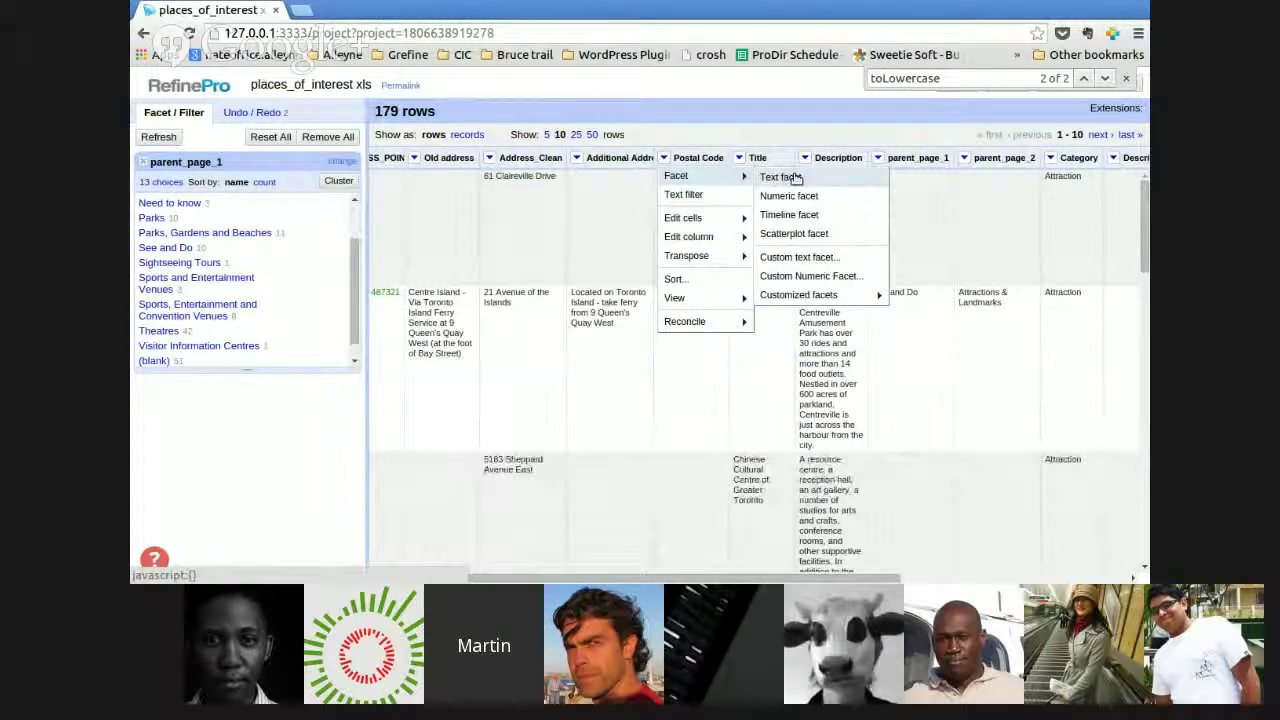
left_click(787, 177)
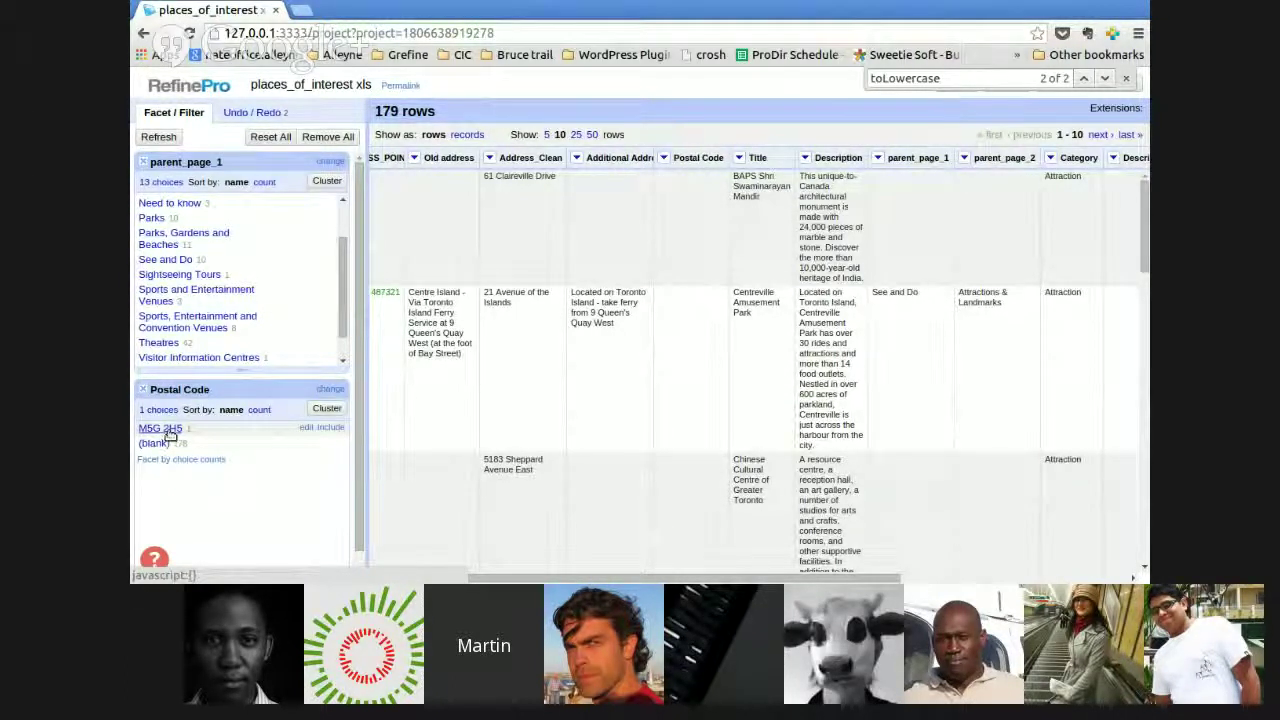
- Remove the space from the non-blank value in the Postal Code facet, and undo that mass edit
left_click(306, 428)
left_click(375, 436)
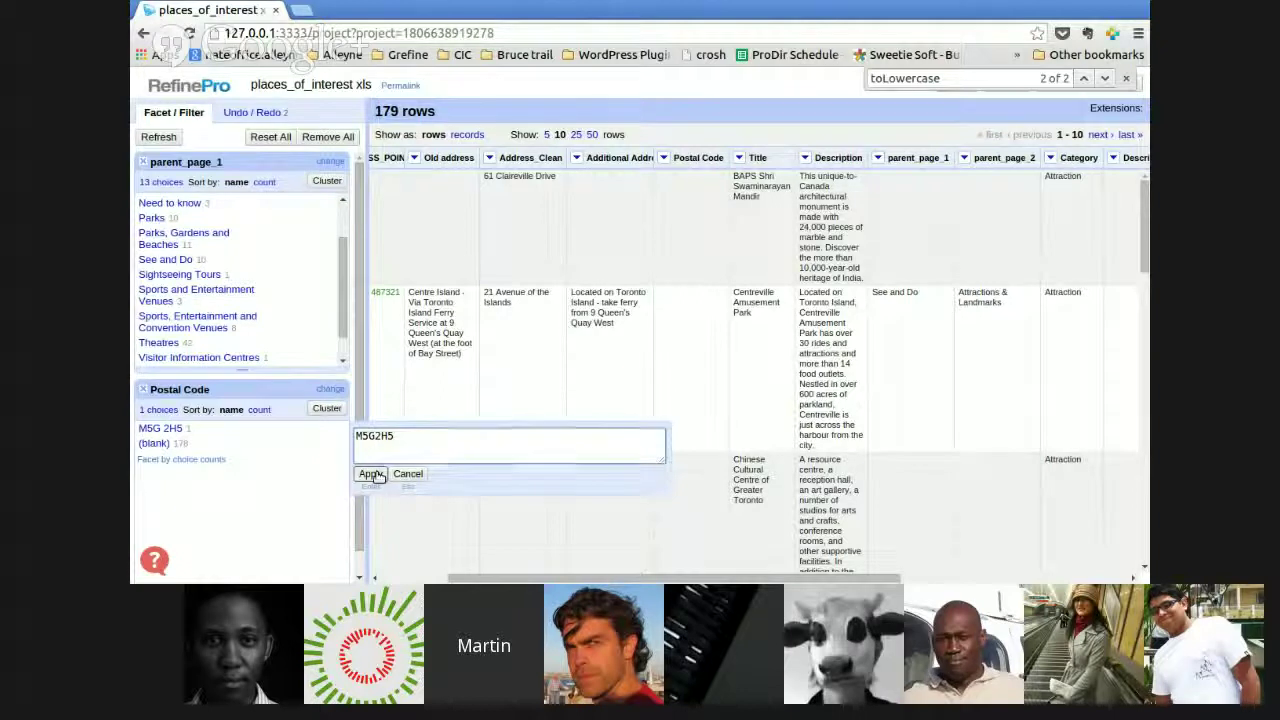
left_click(370, 474)
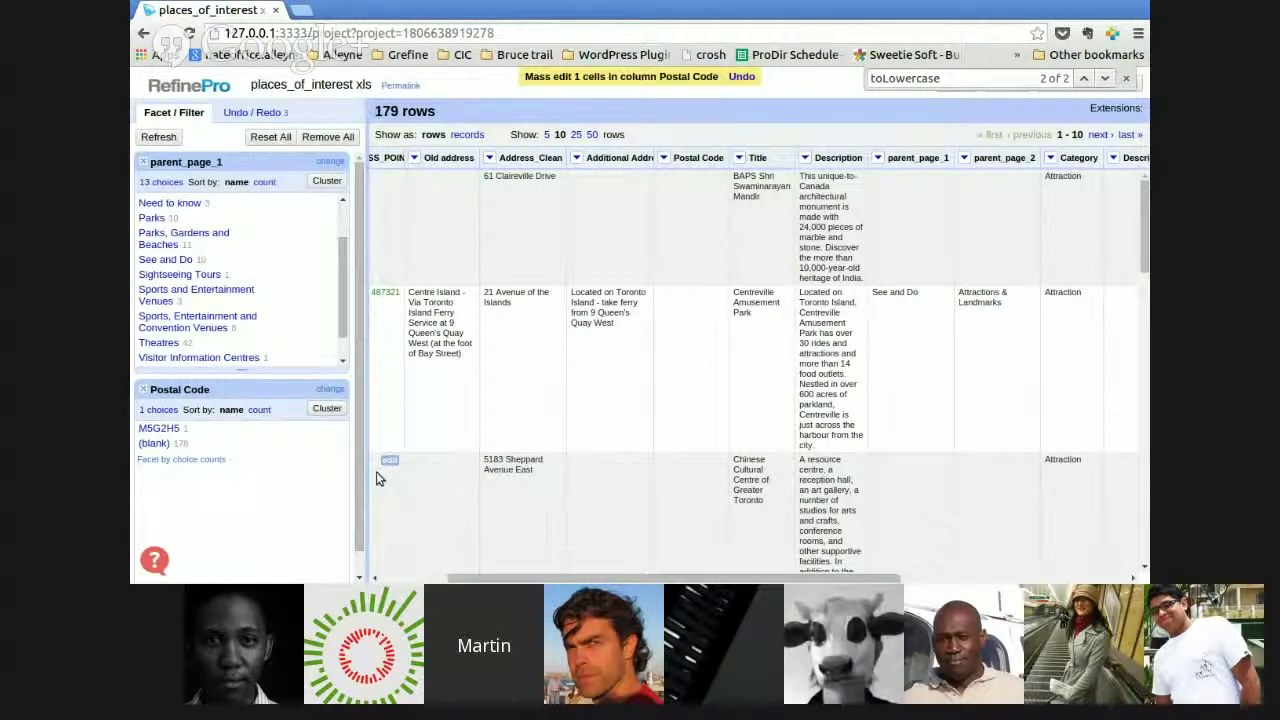
left_click(251, 112)
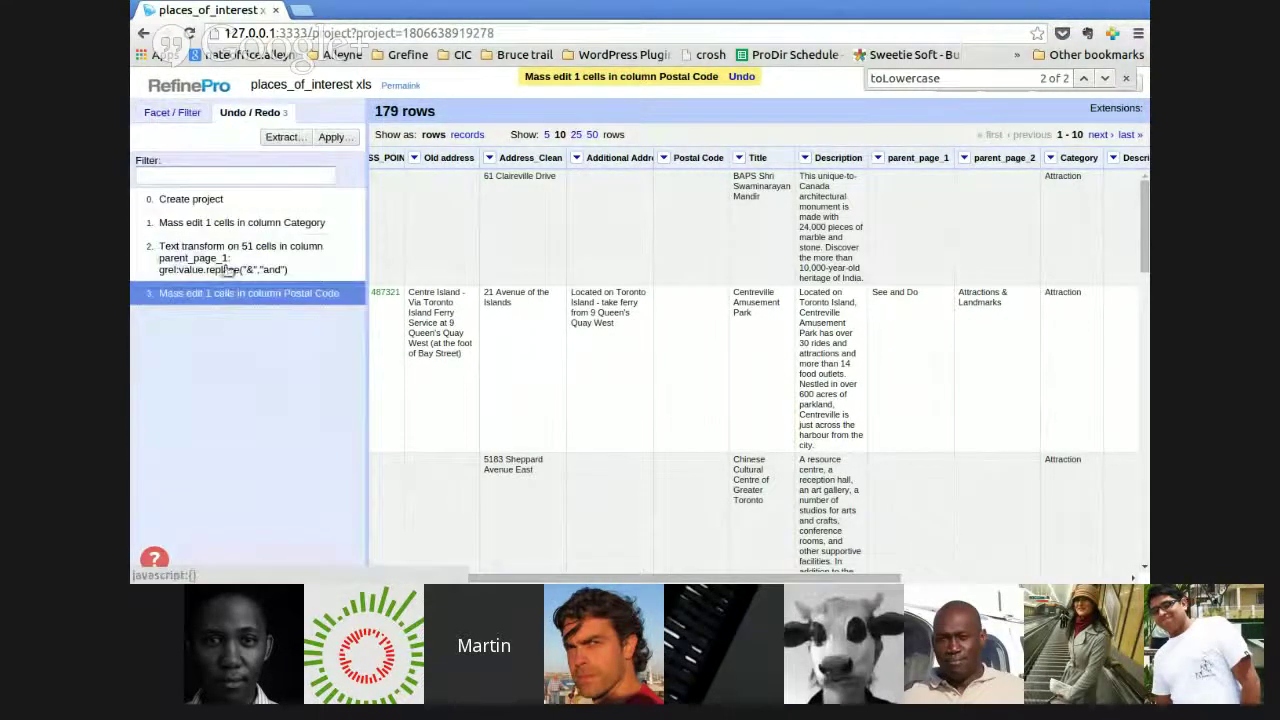
left_click(227, 270)
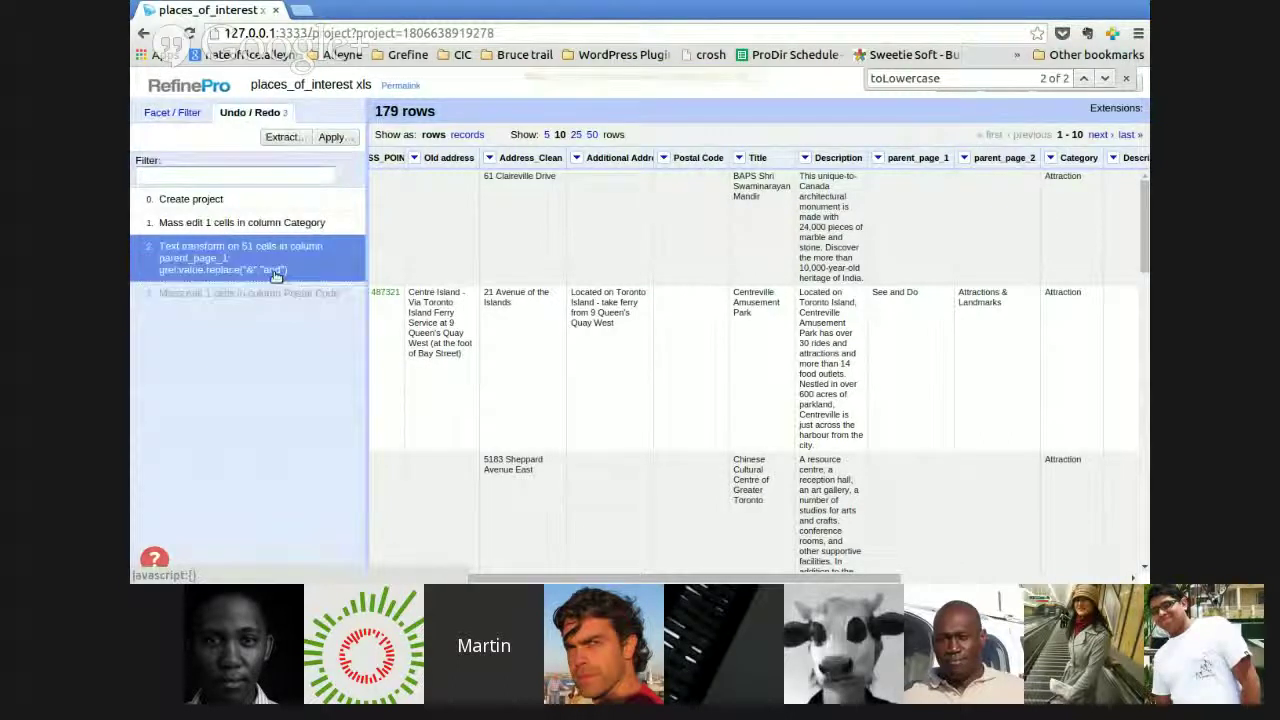
- Transform the Postal Code column's cells with value.replace(" ","") to remove spaces
left_click(664, 158)
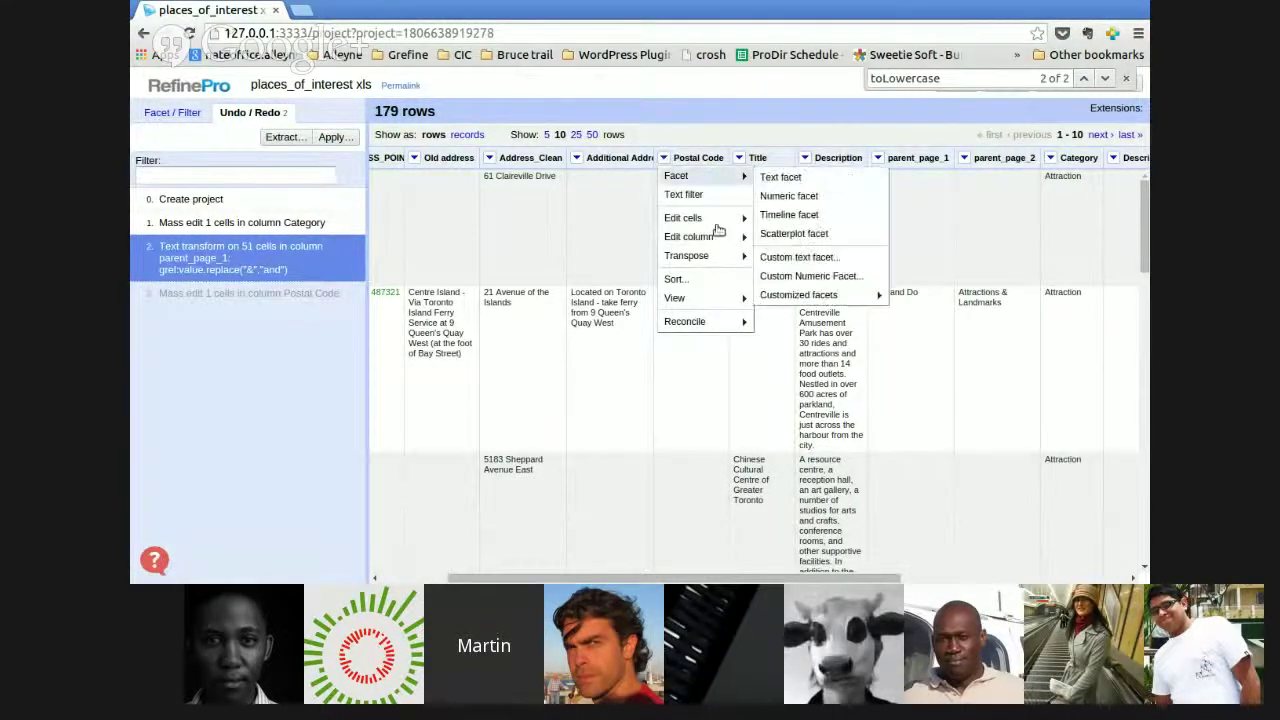
mouse_move(728, 218)
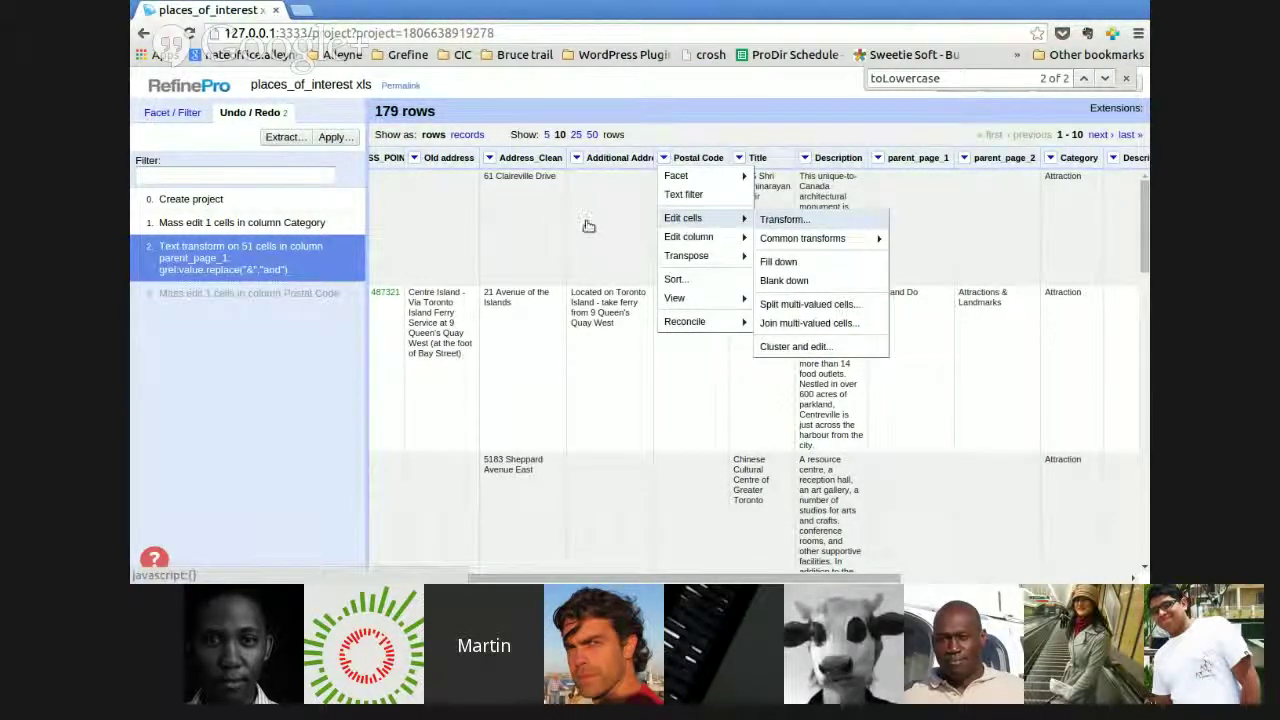
left_click(784, 219)
type(".")
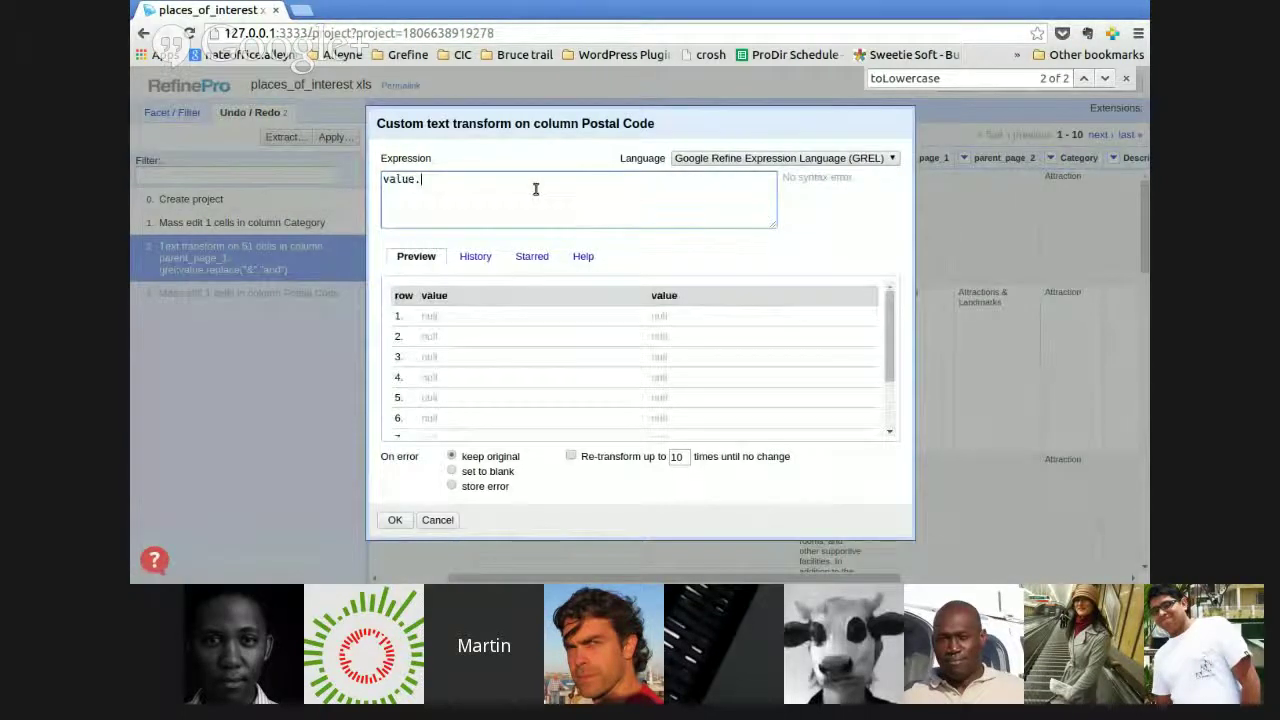
type("replace(\" ")
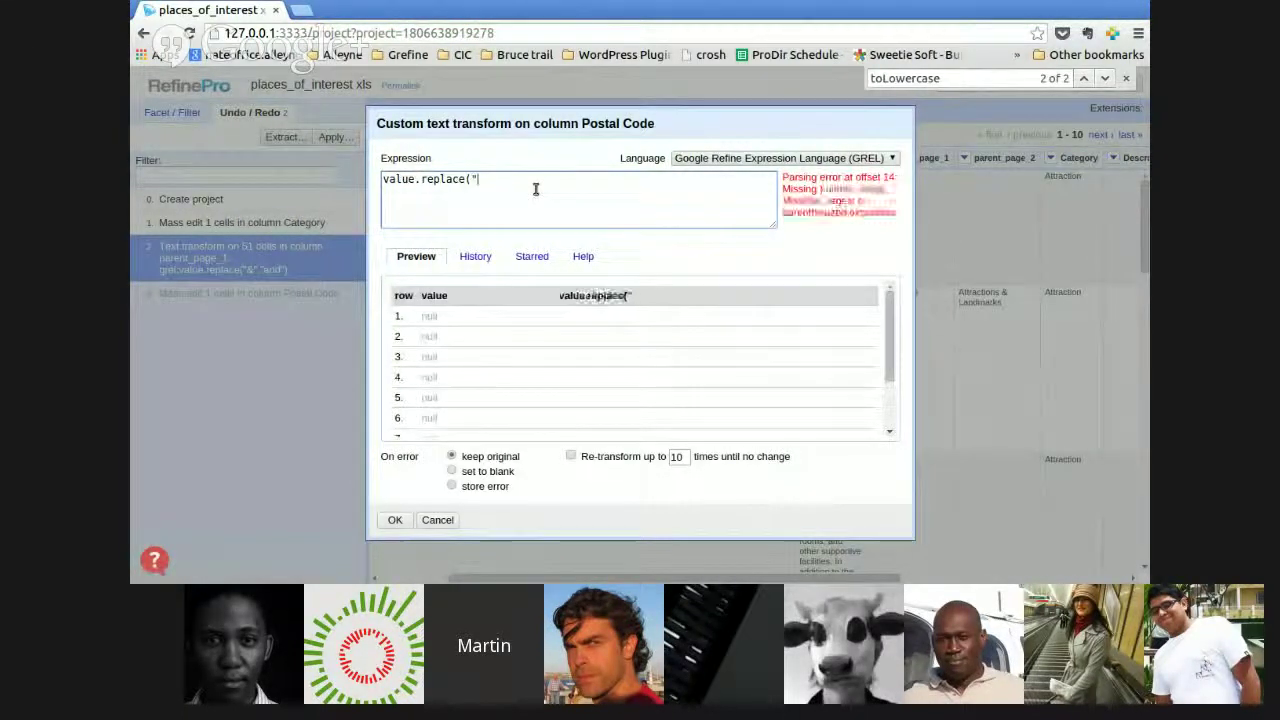
type("\",")
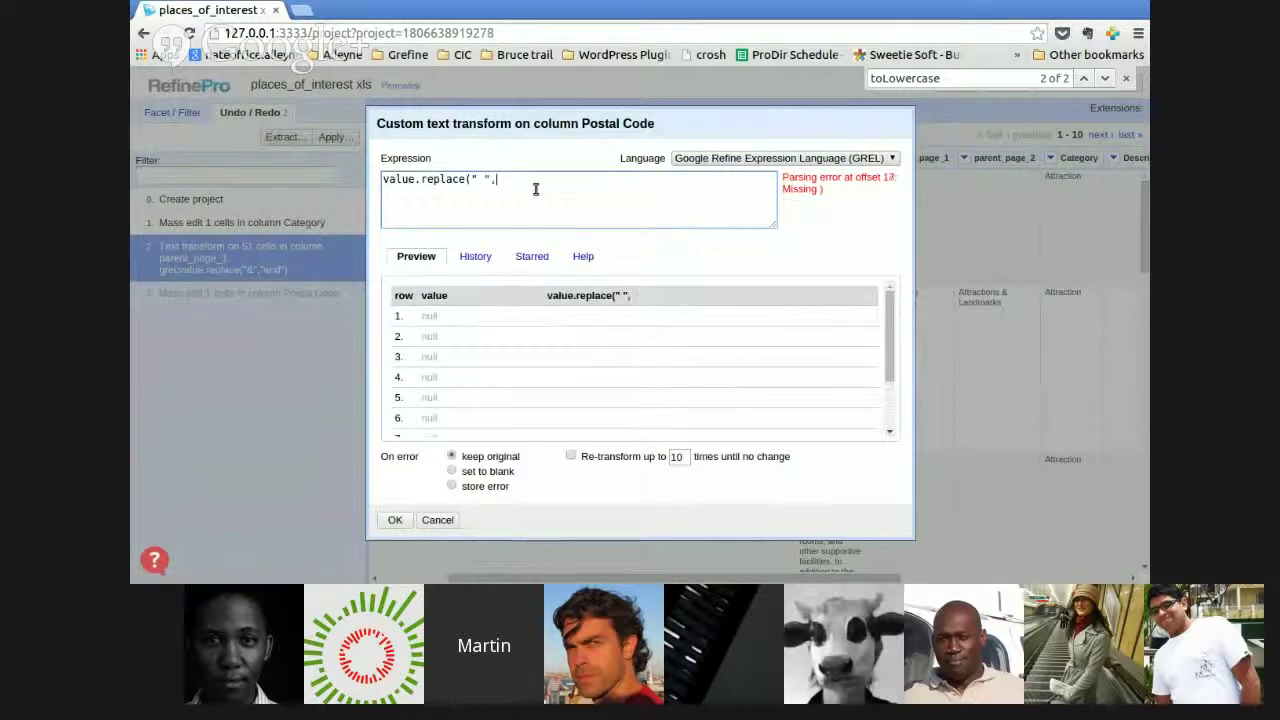
type("\"\")")
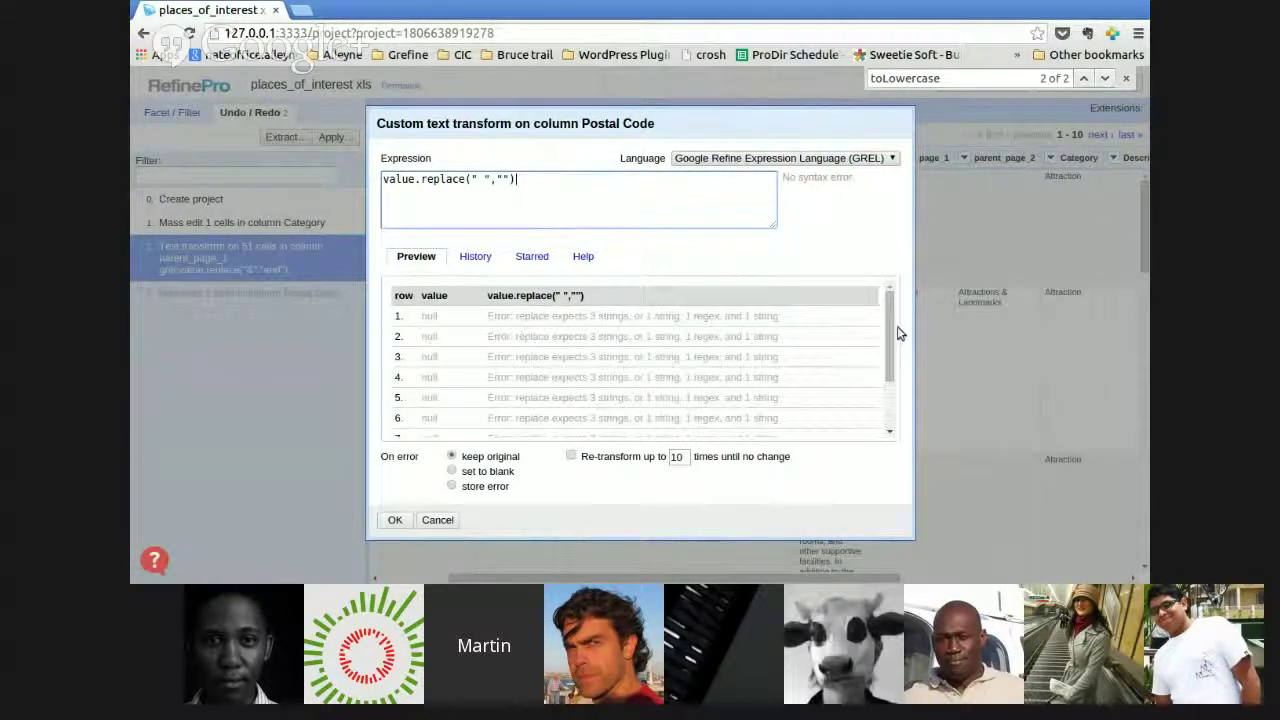
left_click_drag(884, 308, 878, 425)
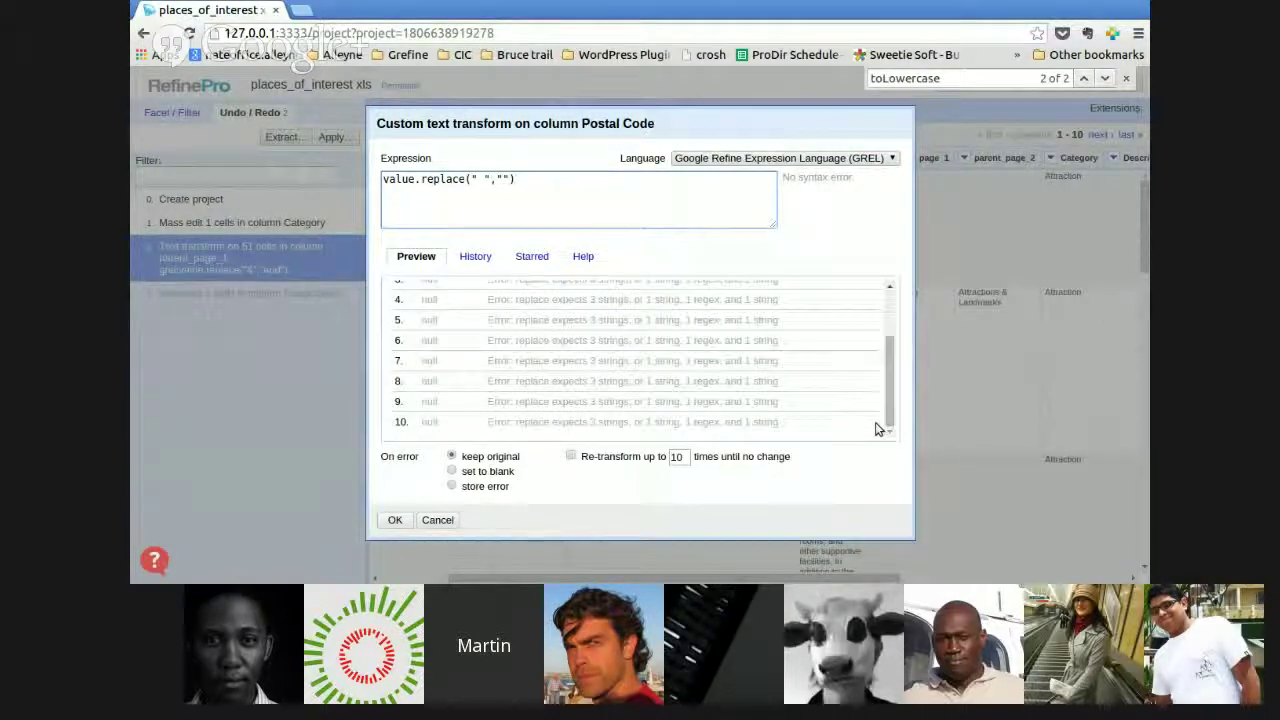
left_click(386, 521)
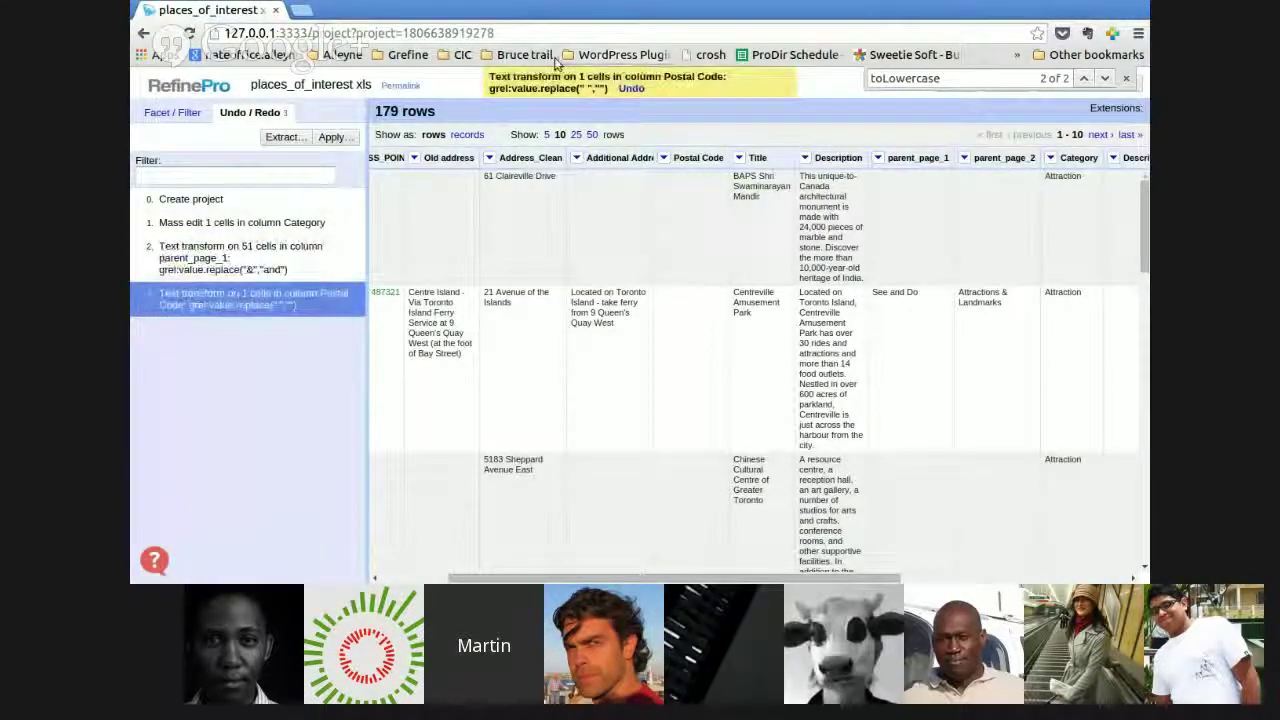
- Return to the facets and check the values in the Postal Code facet
left_click(172, 112)
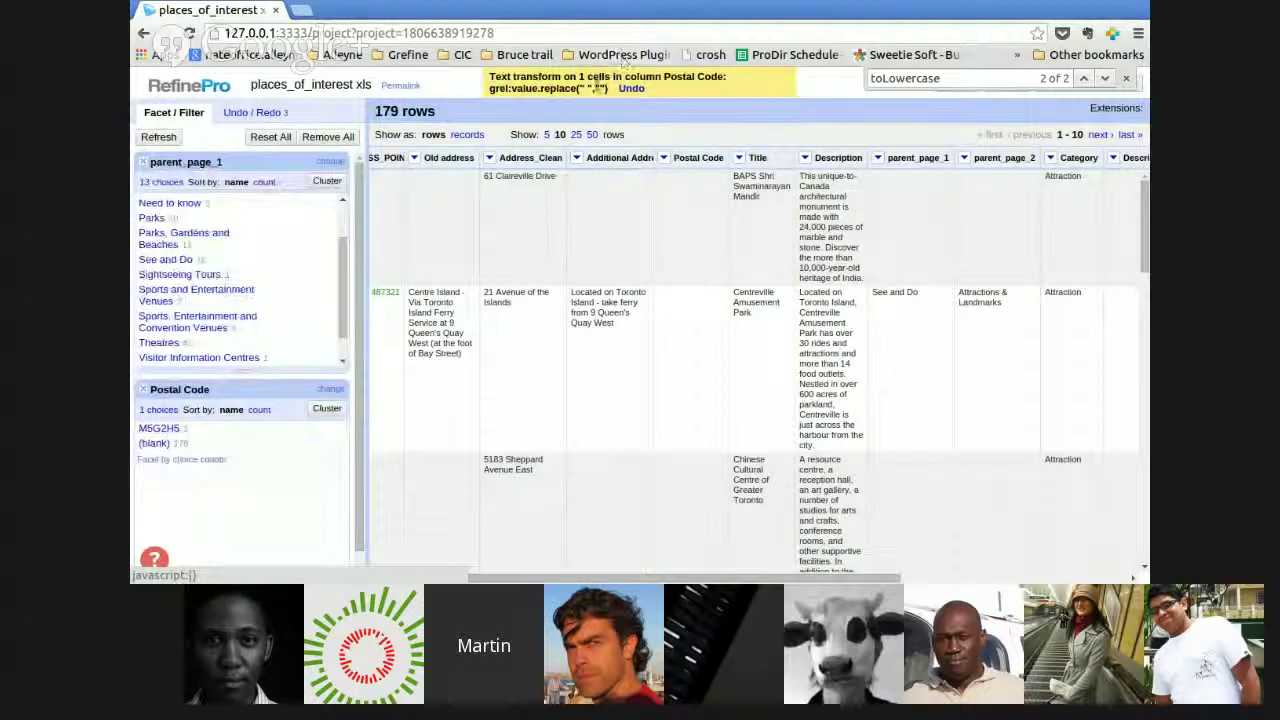
left_click_drag(512, 88, 583, 88)
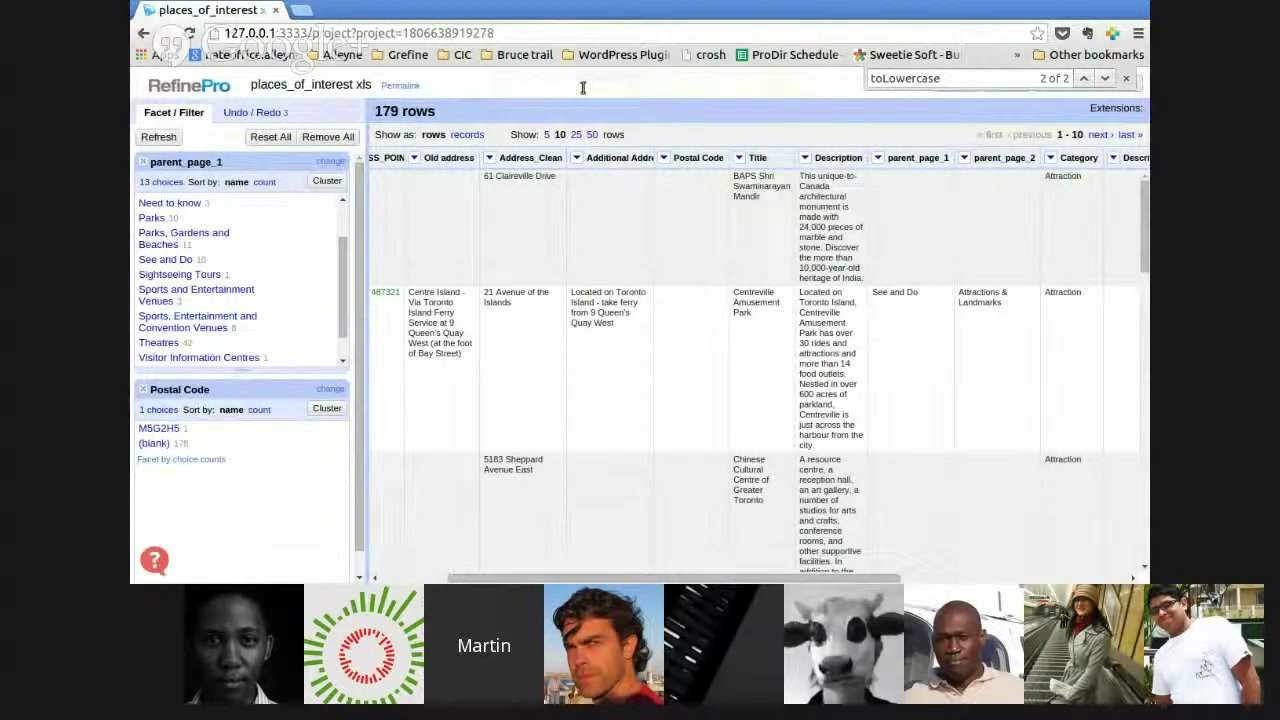
left_click_drag(580, 84, 486, 87)
left_click(486, 90)
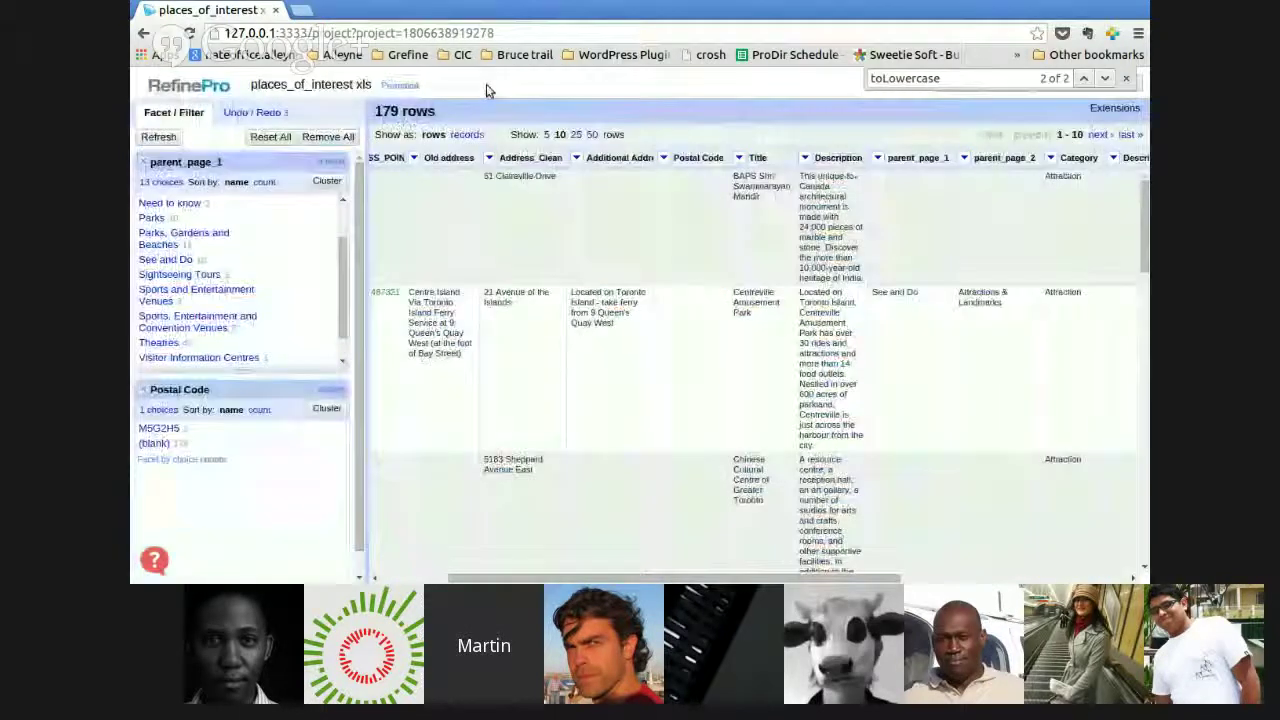
- Reload value.replace(" ","") from the expression history in a Postal Code transform, examine its arguments and close without applying
left_click(665, 158)
mouse_move(686, 214)
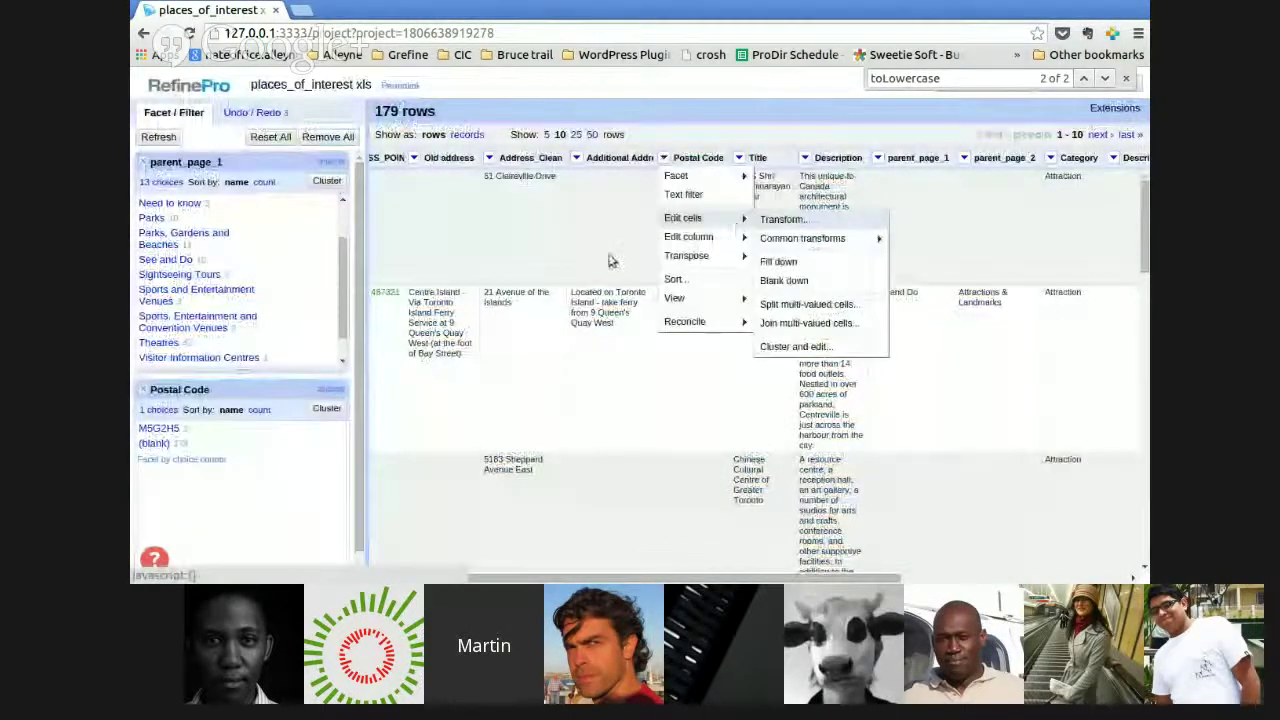
left_click(777, 217)
left_click(472, 257)
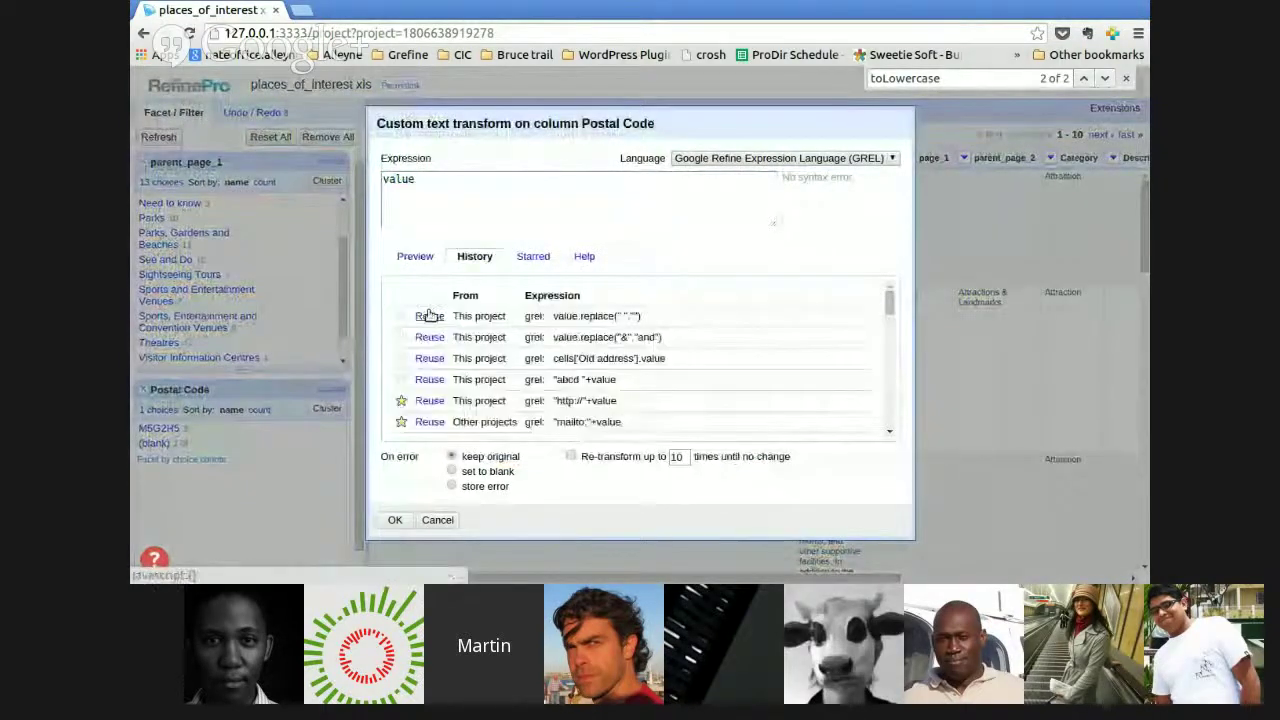
left_click(428, 316)
left_click(478, 181)
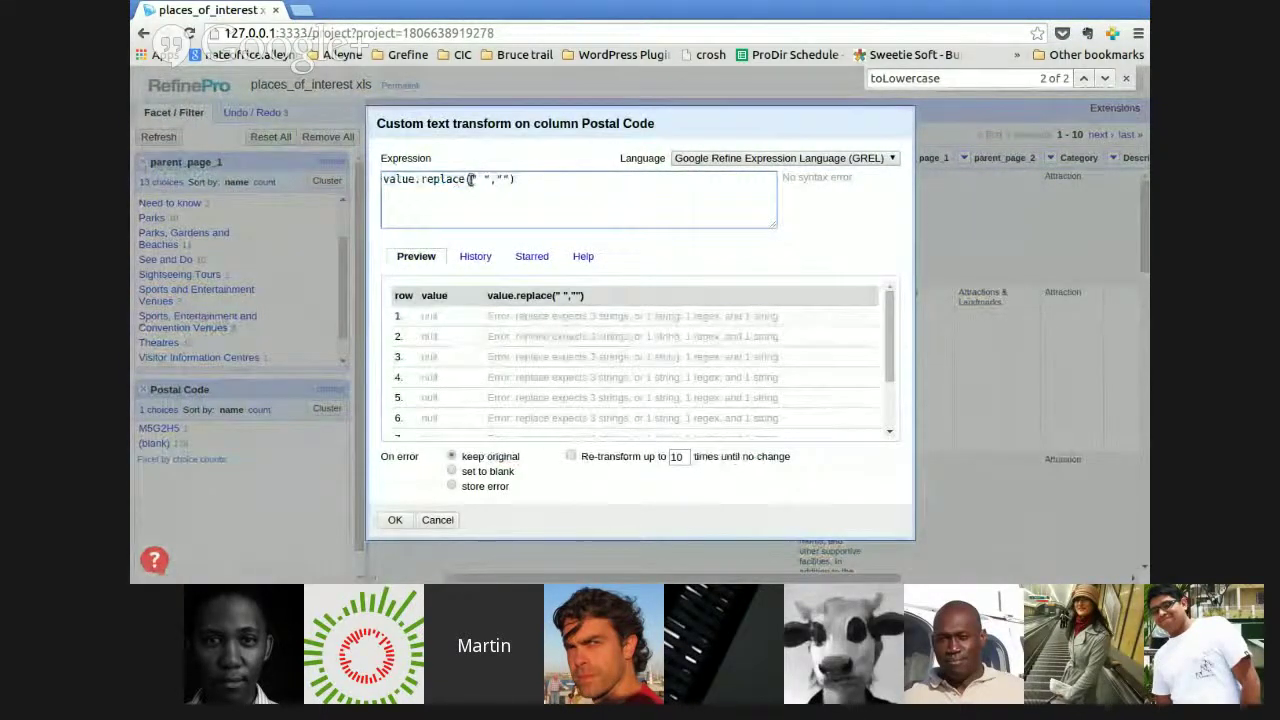
double_click(507, 179)
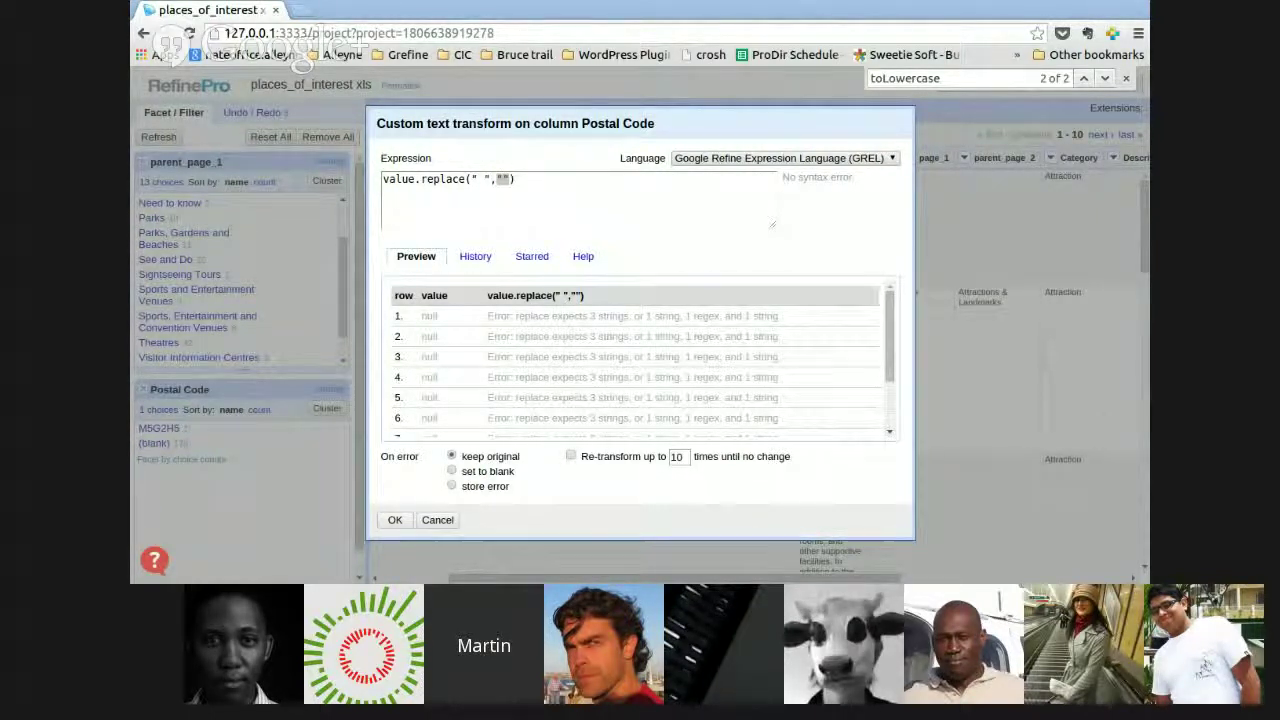
left_click(481, 179)
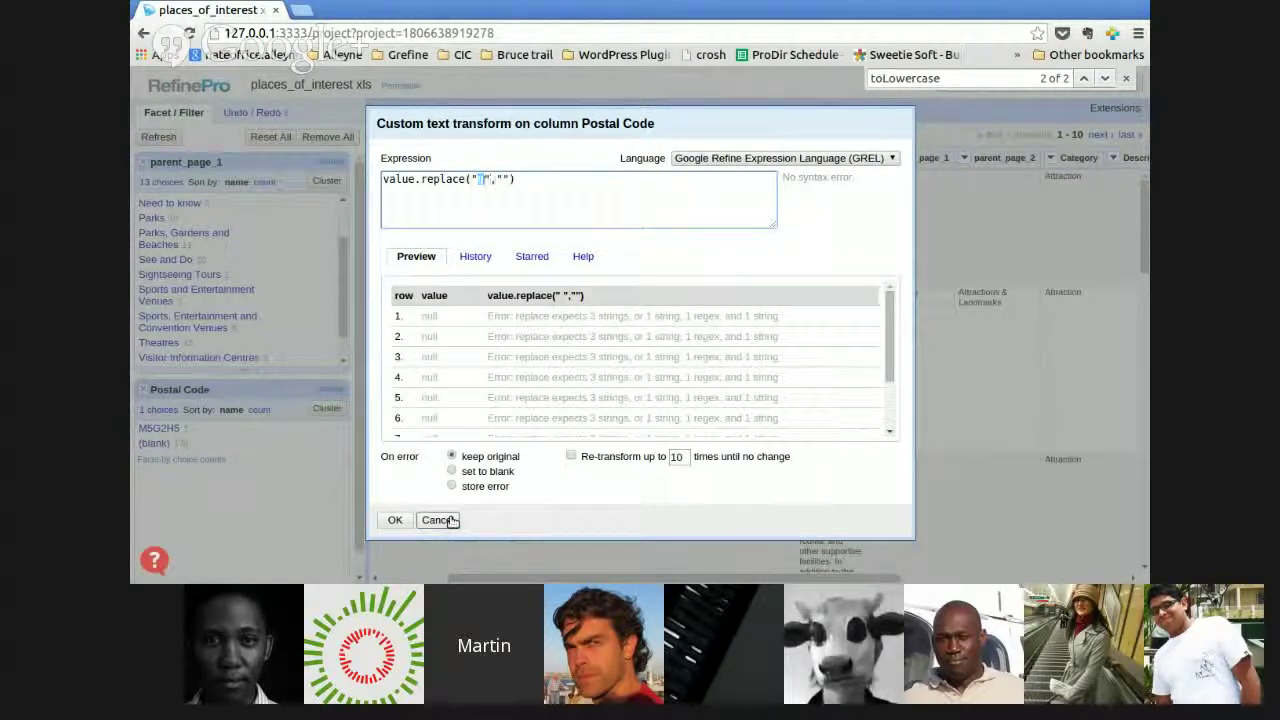
left_click(436, 522)
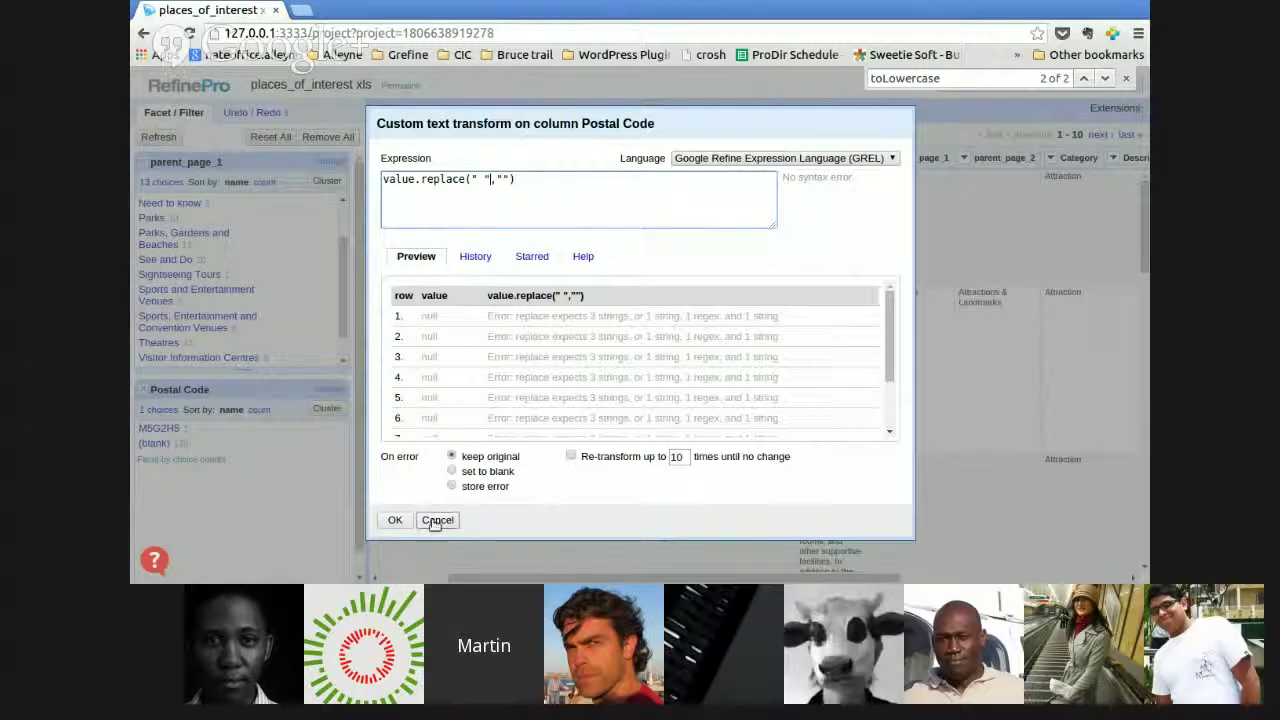
left_click(436, 522)
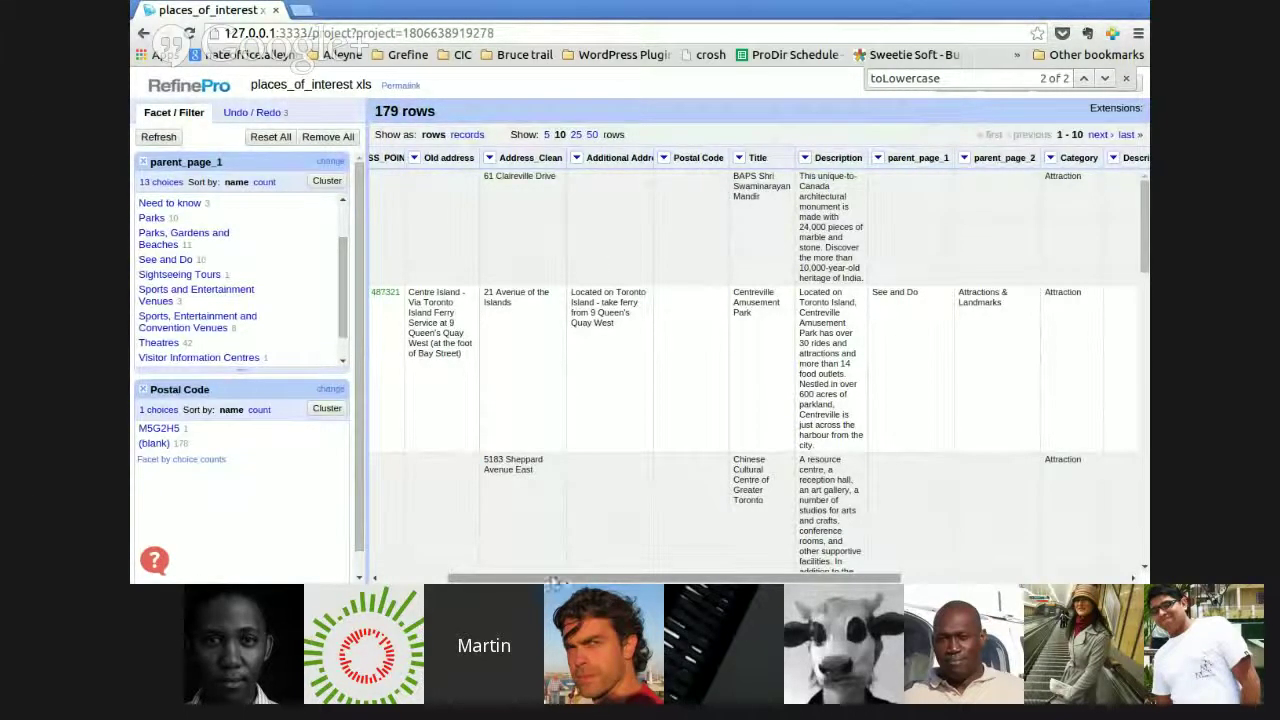
scroll(512, 580, "left", 3)
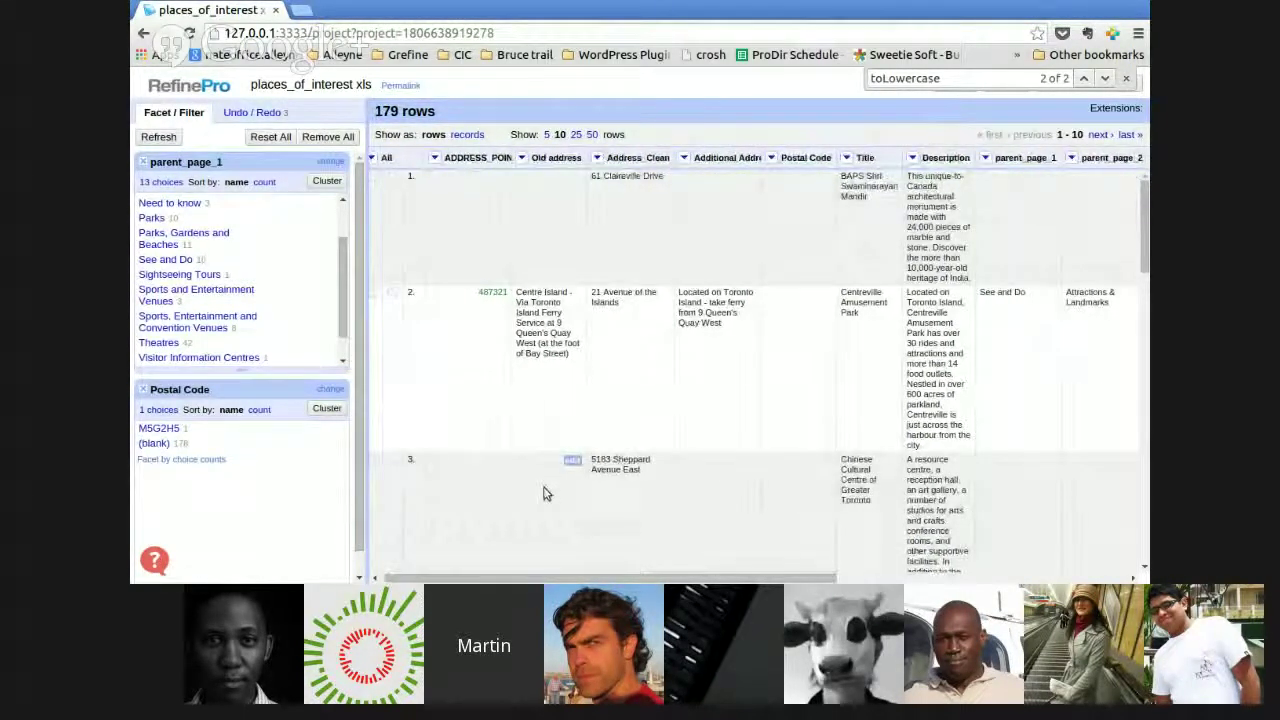
- Compare the Old address and Address_Clean values in the CN Tower row and remove all facets
left_click_drag(1147, 221, 1142, 295)
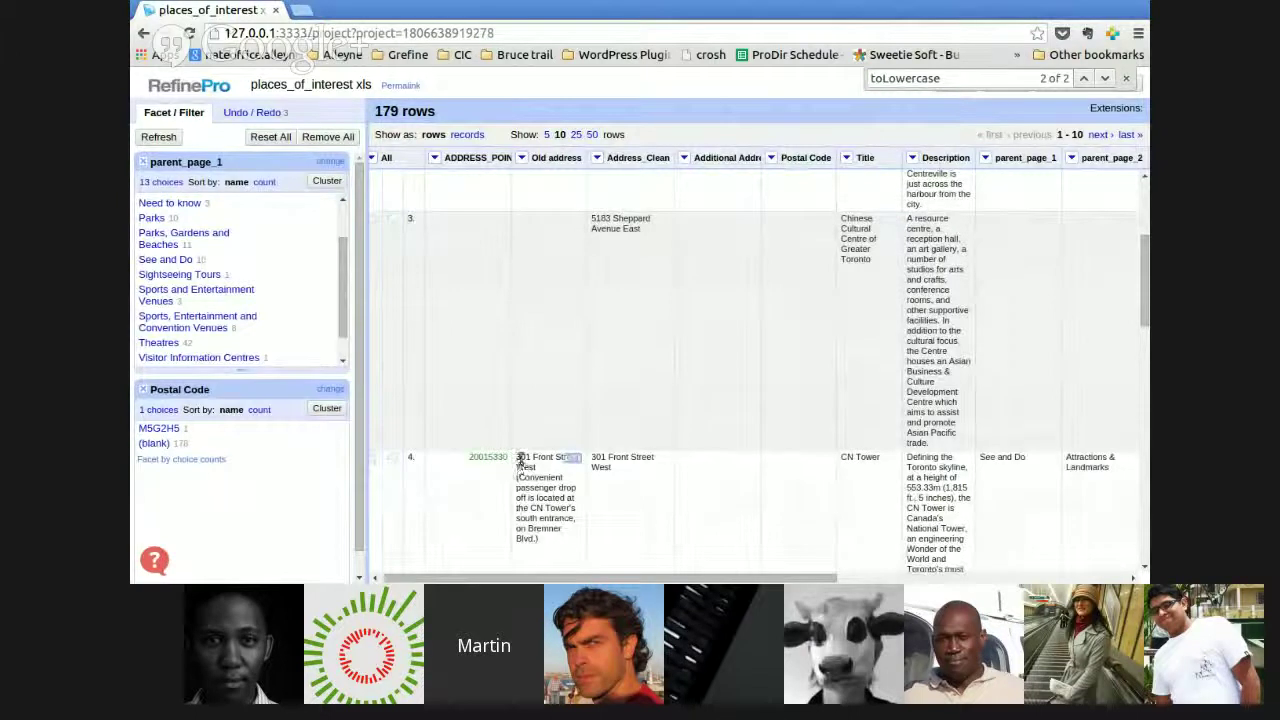
left_click_drag(516, 457, 608, 466)
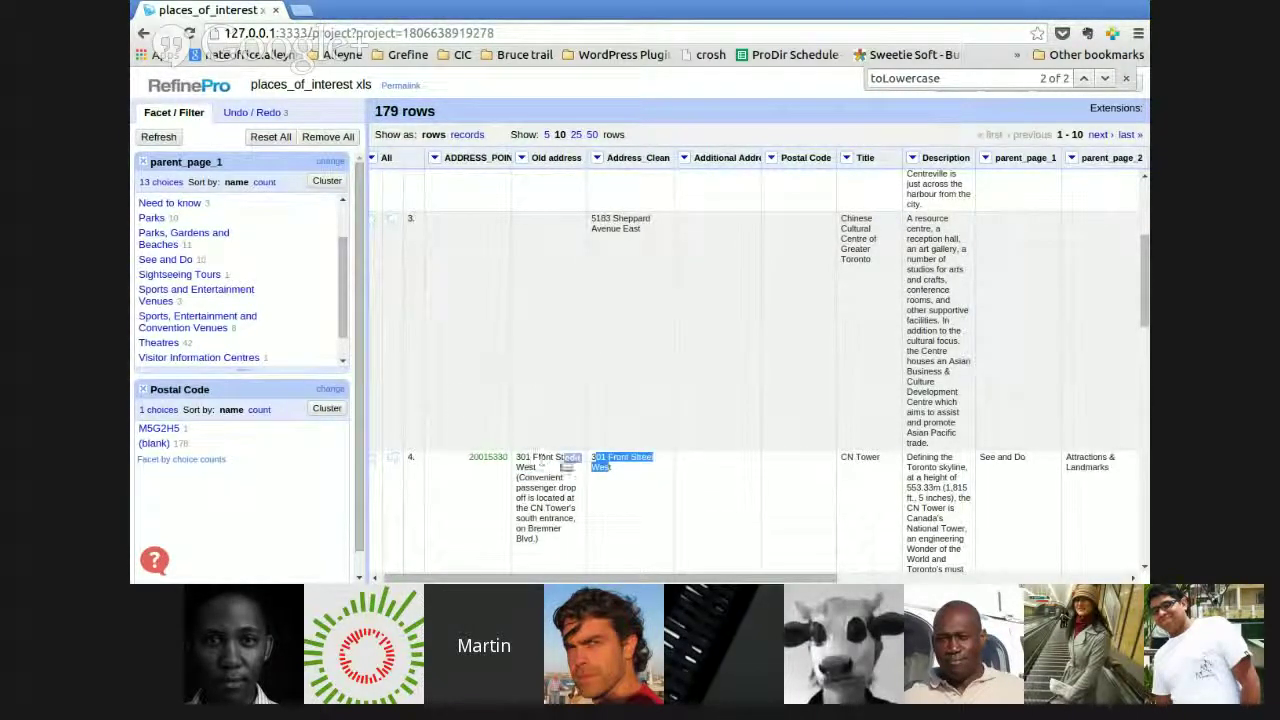
left_click(327, 137)
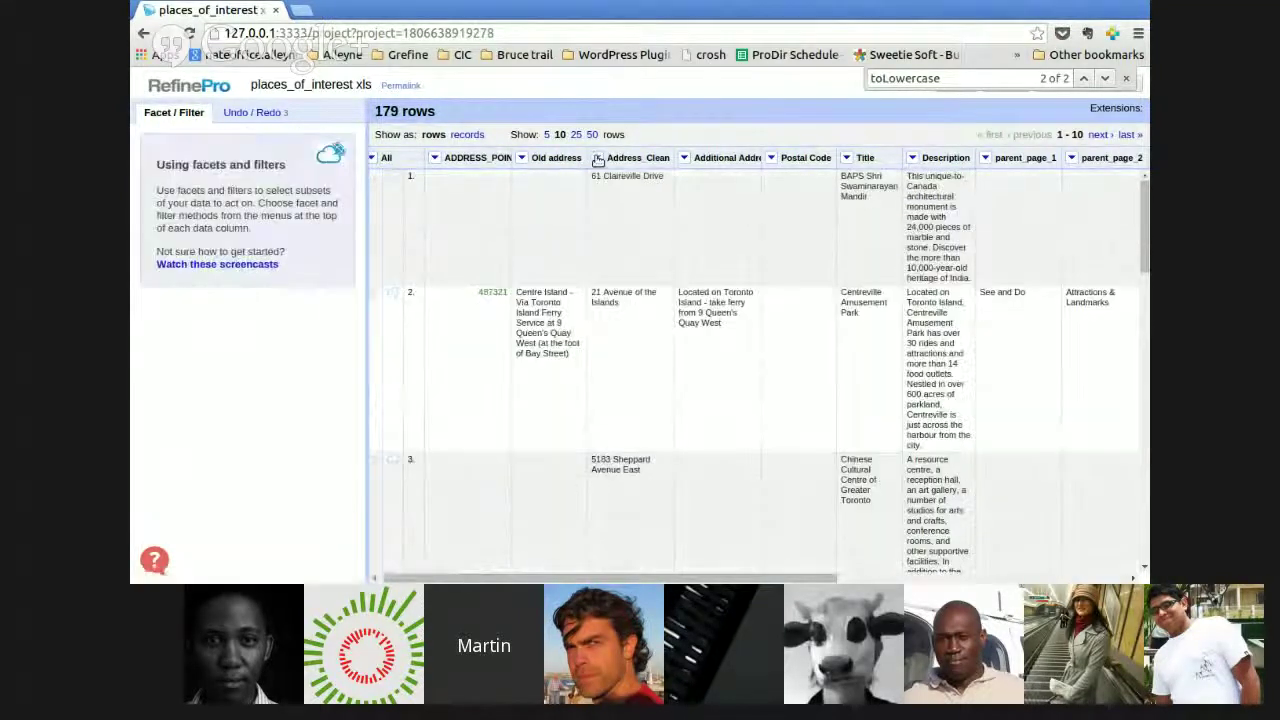
left_click(597, 158)
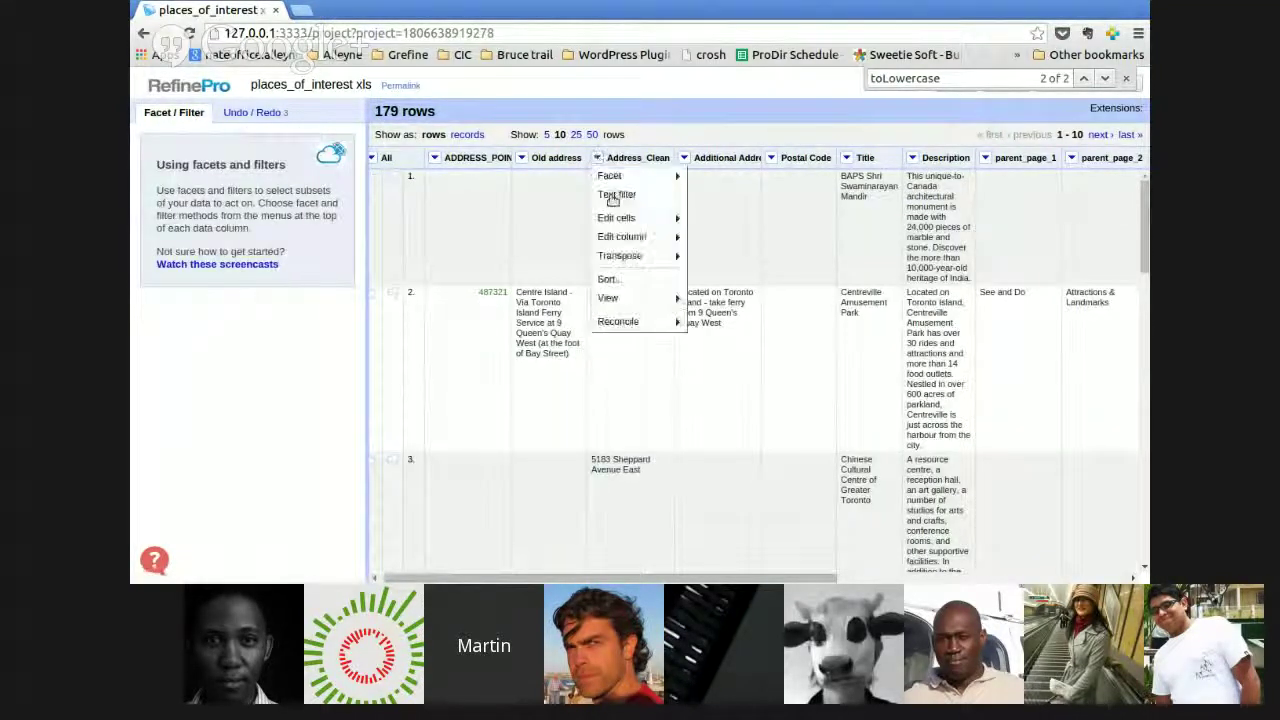
mouse_move(640, 218)
left_click(707, 220)
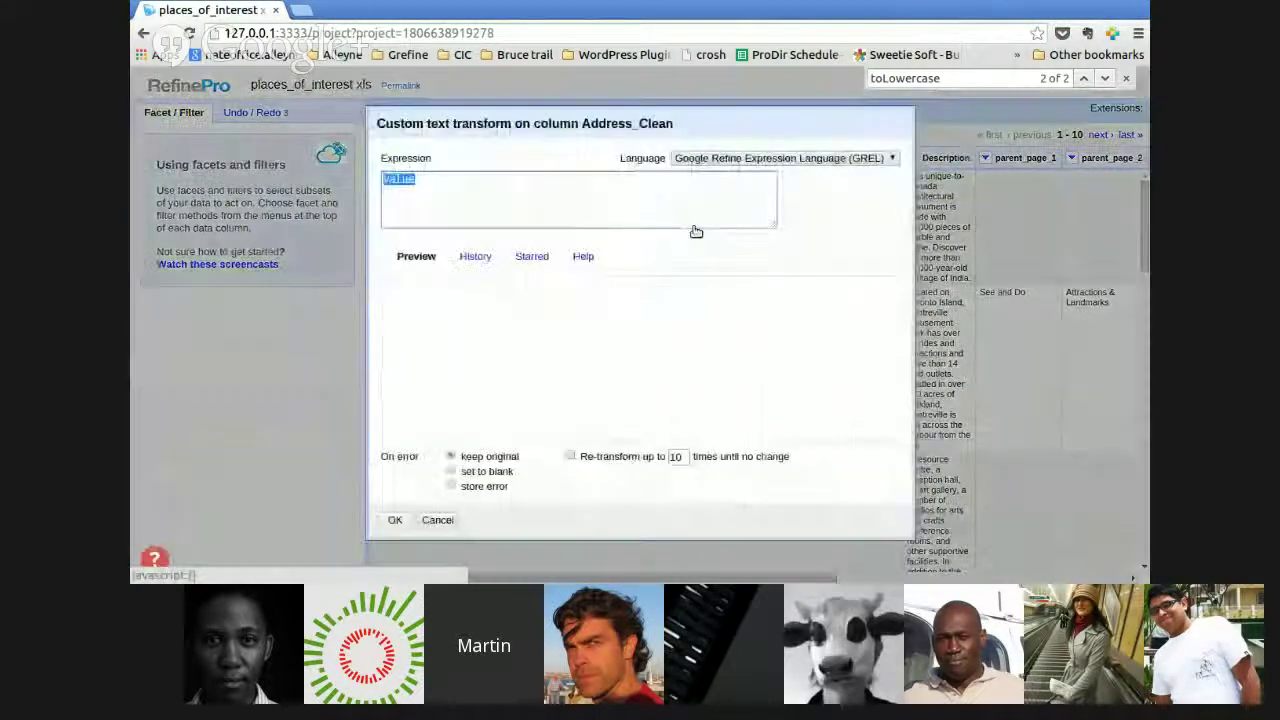
left_click(523, 190)
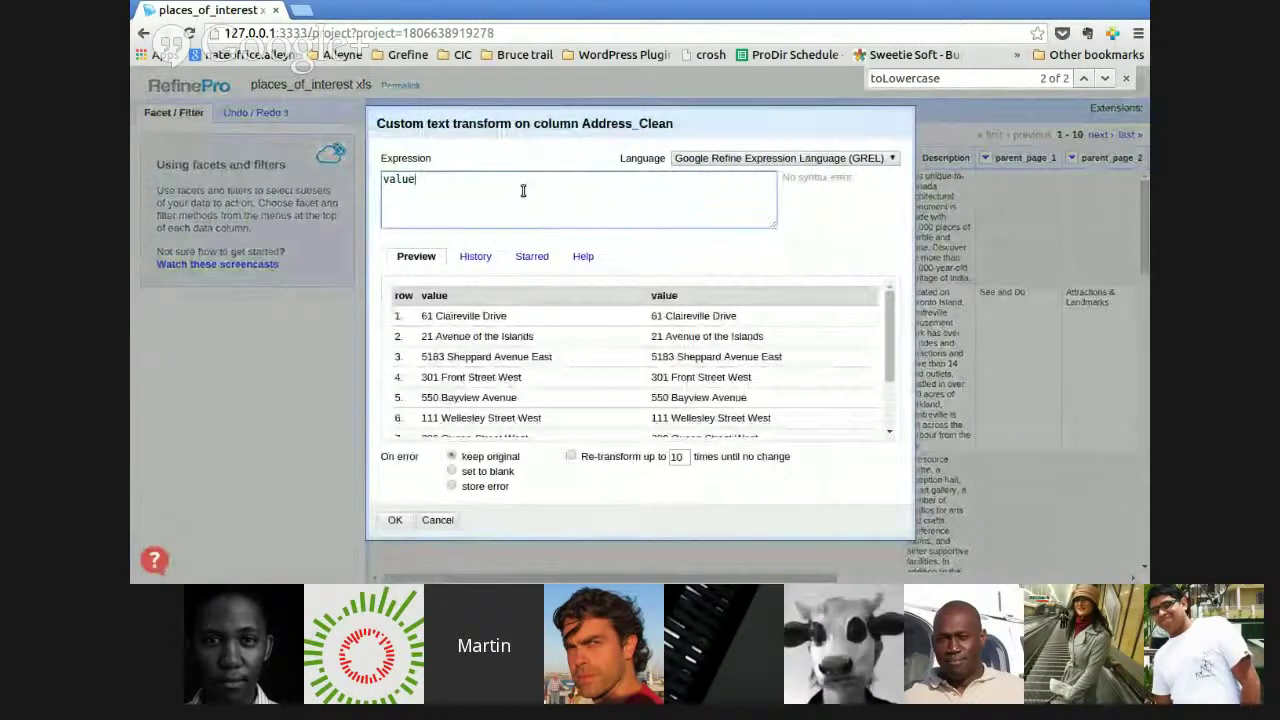
type(".")
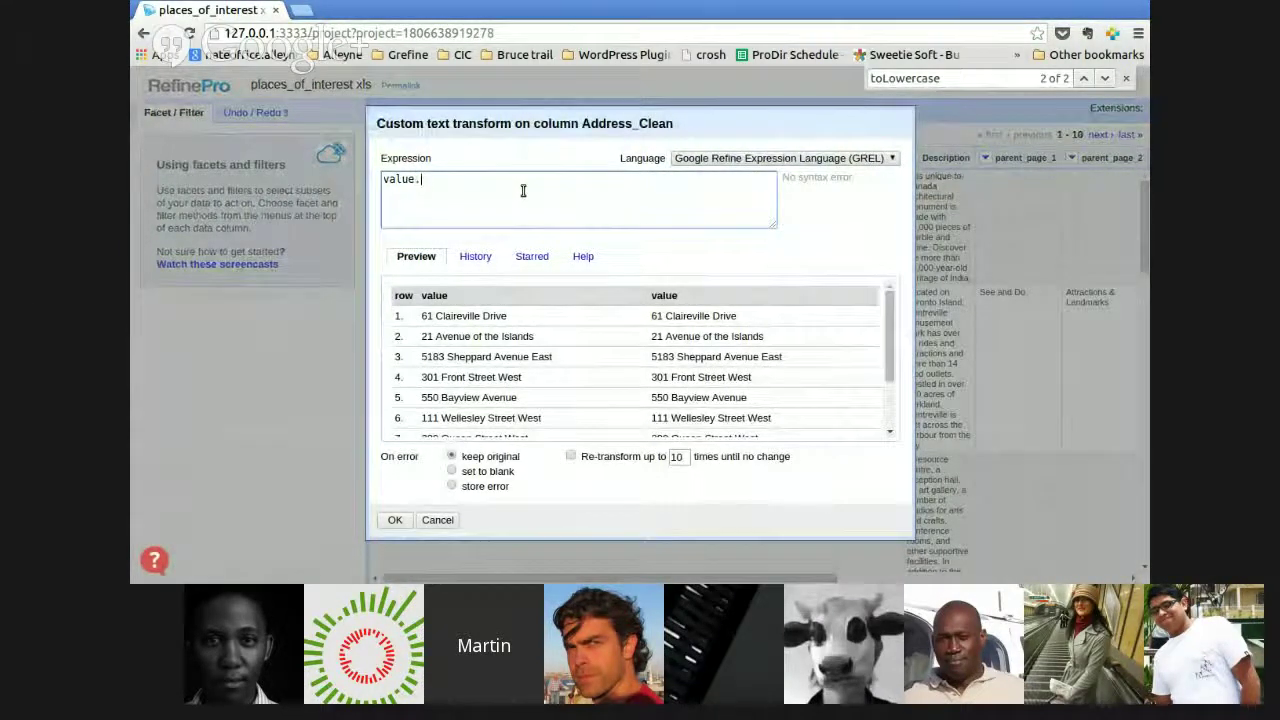
key("BackSpace")
key("BackSpace")
key("BackSpace")
key("BackSpace")
key("BackSpace")
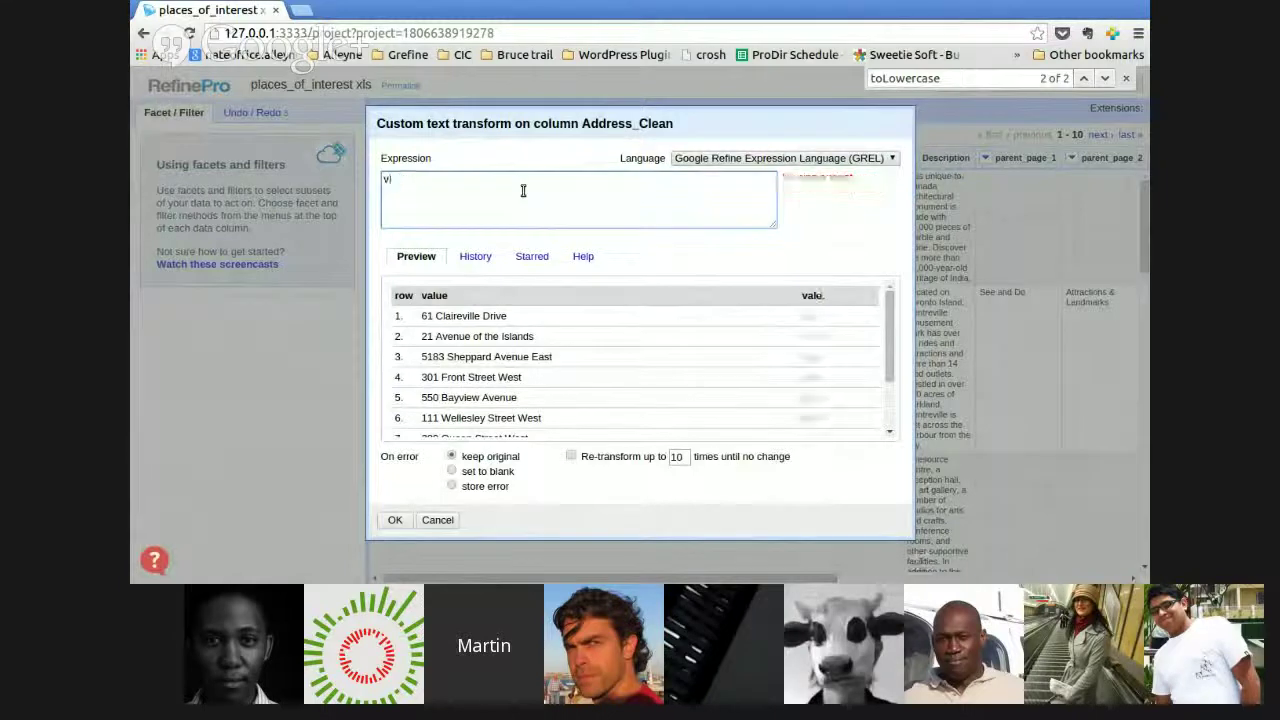
left_click(433, 519)
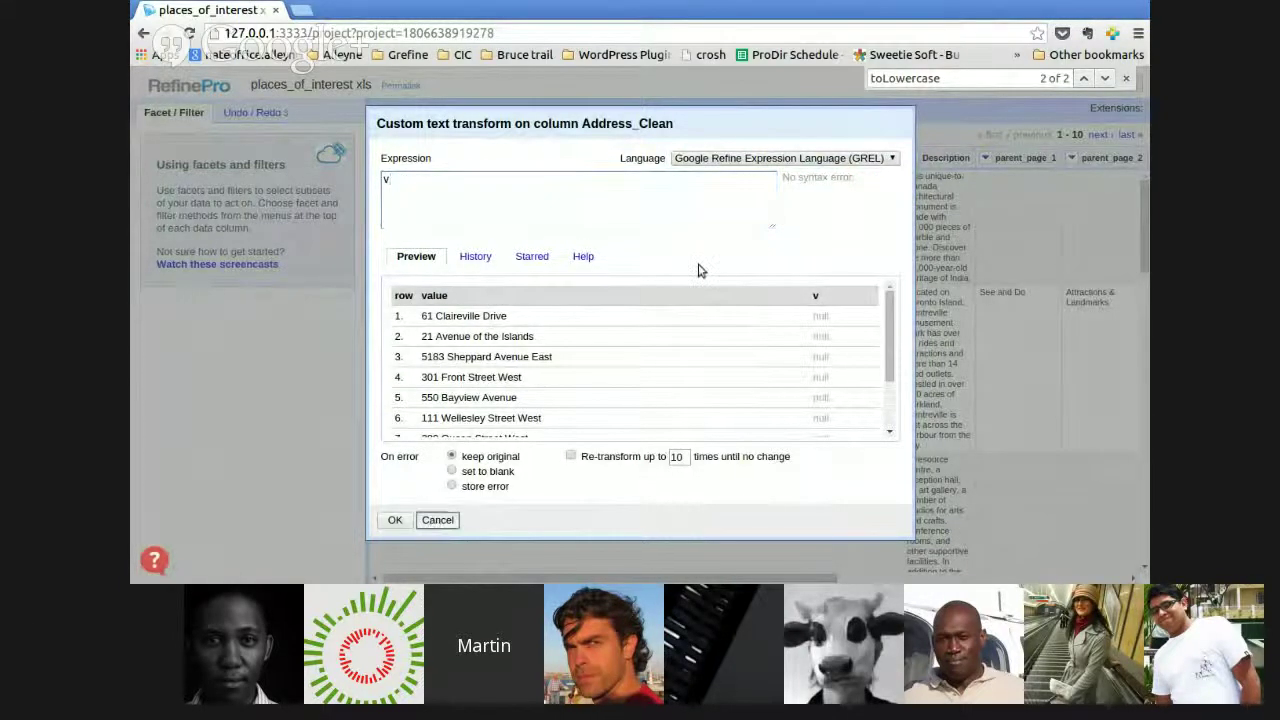
- Start a cell transform on the Old address column with a GREL replace that searches for cells['Address_Clean'].value
left_click(521, 158)
mouse_move(560, 218)
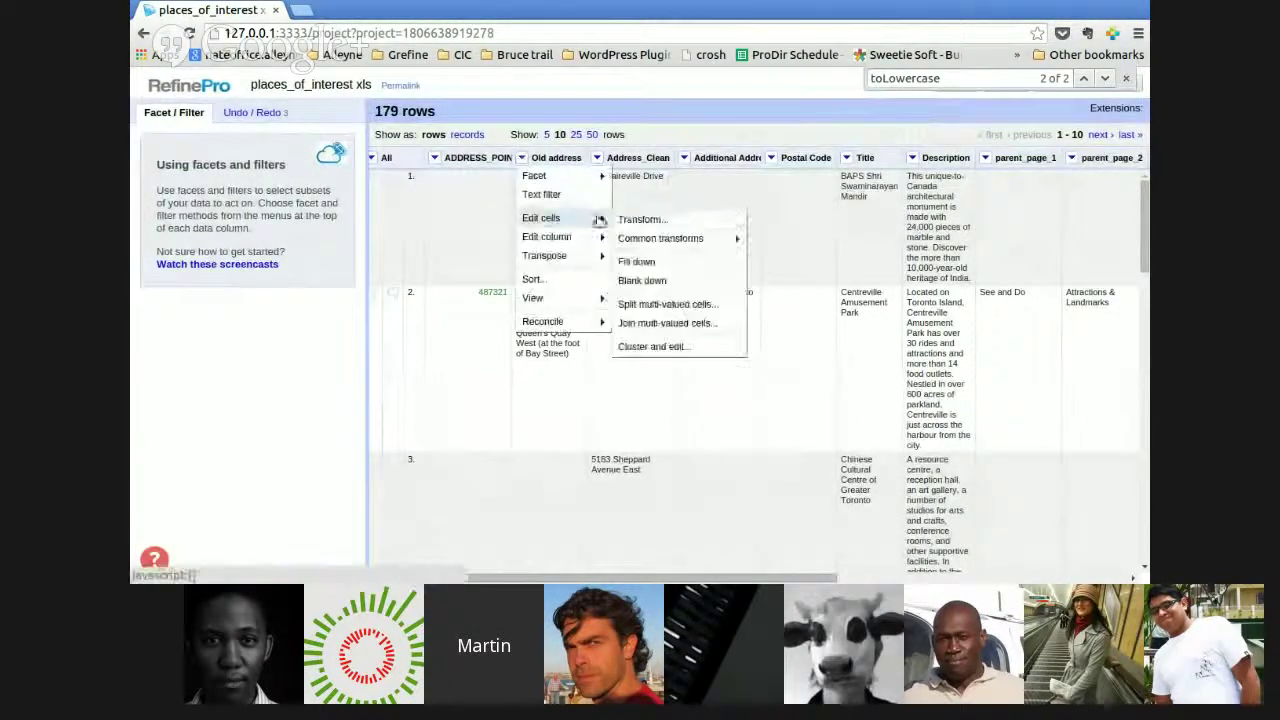
left_click(624, 220)
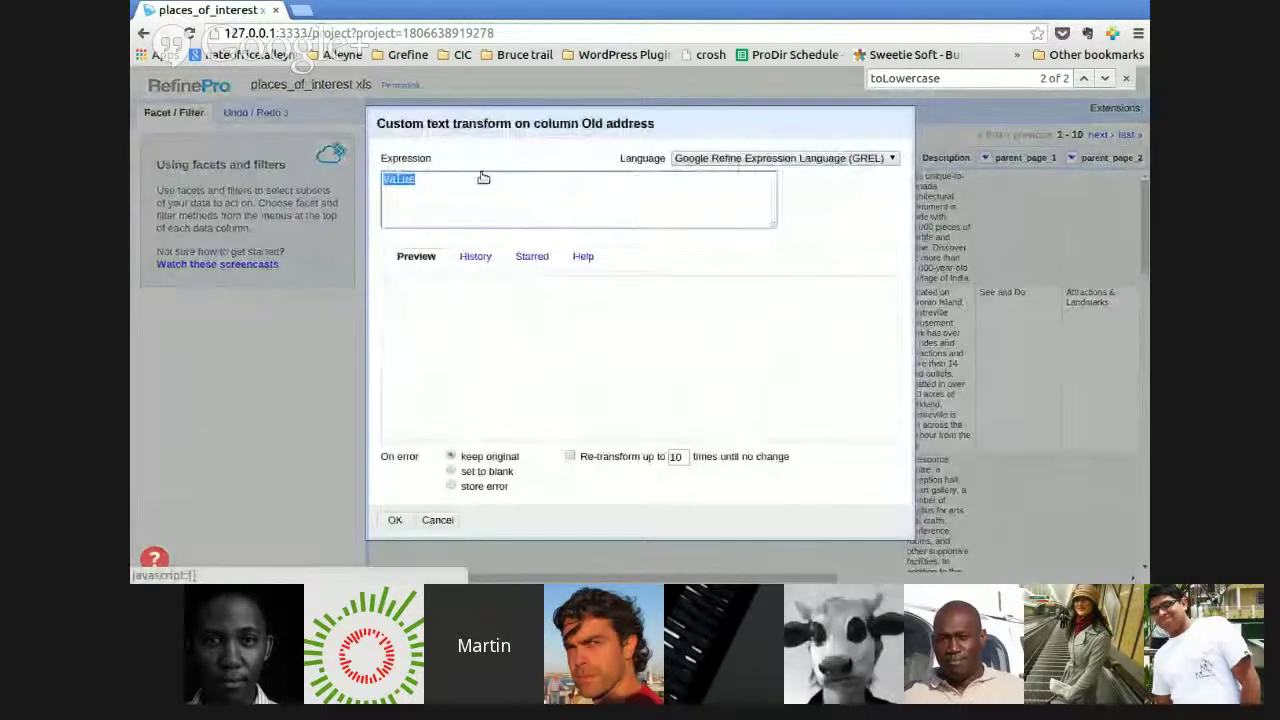
left_click(480, 182)
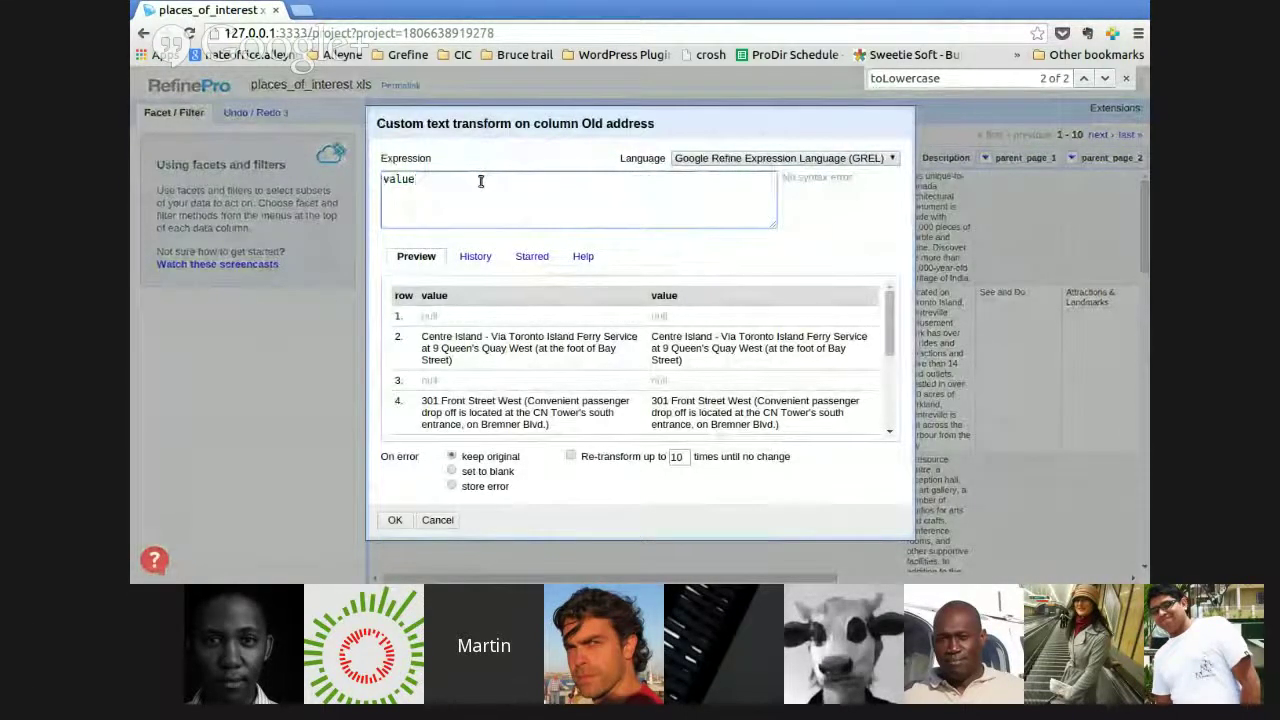
type(".replace(")
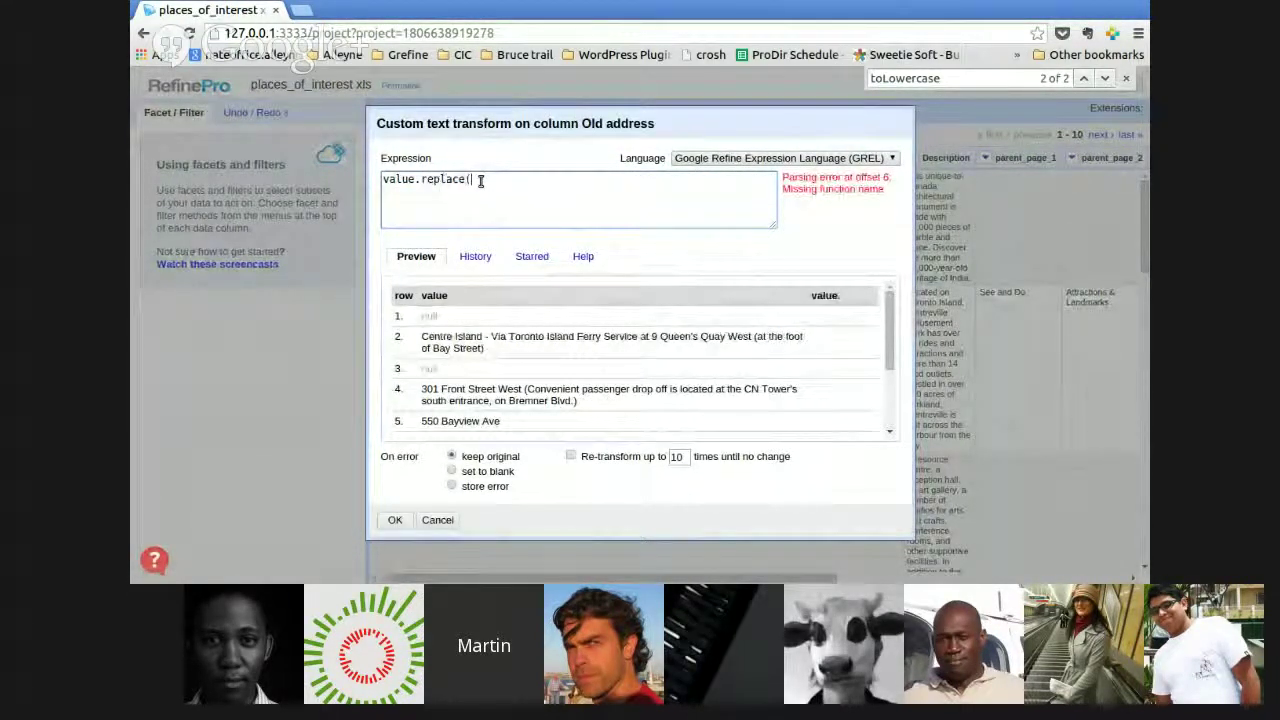
type("cells")
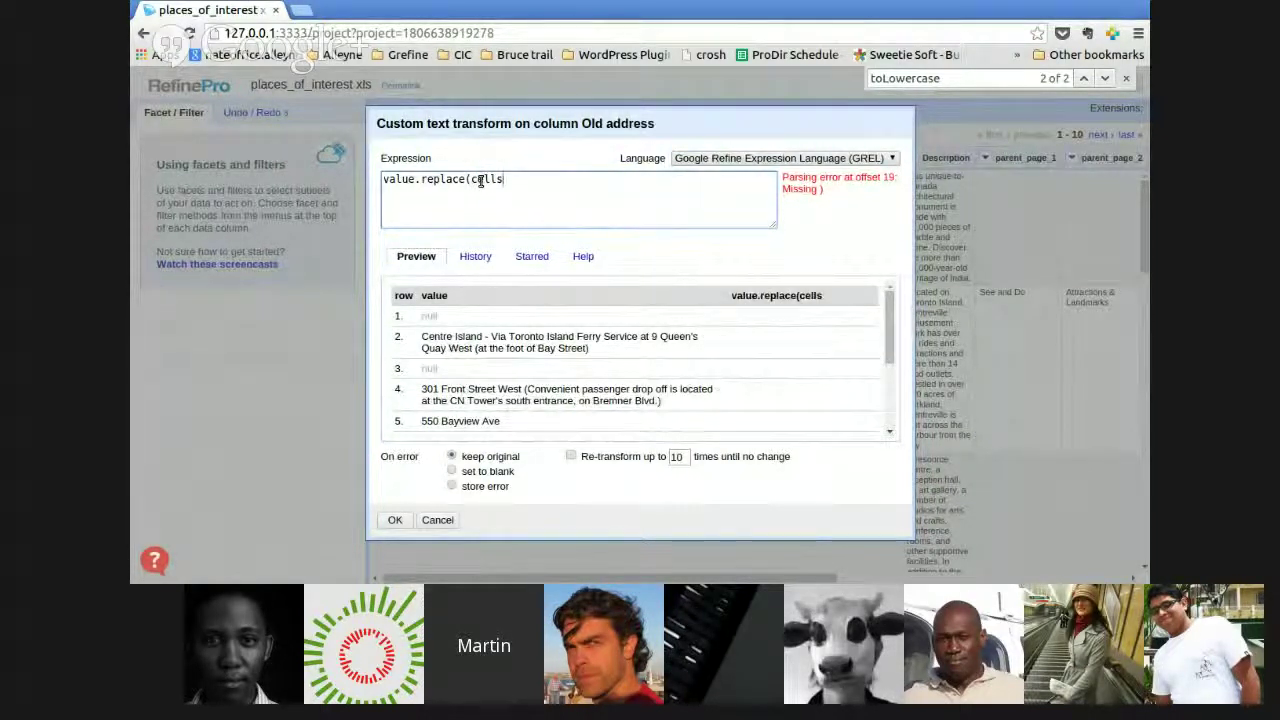
type("[")
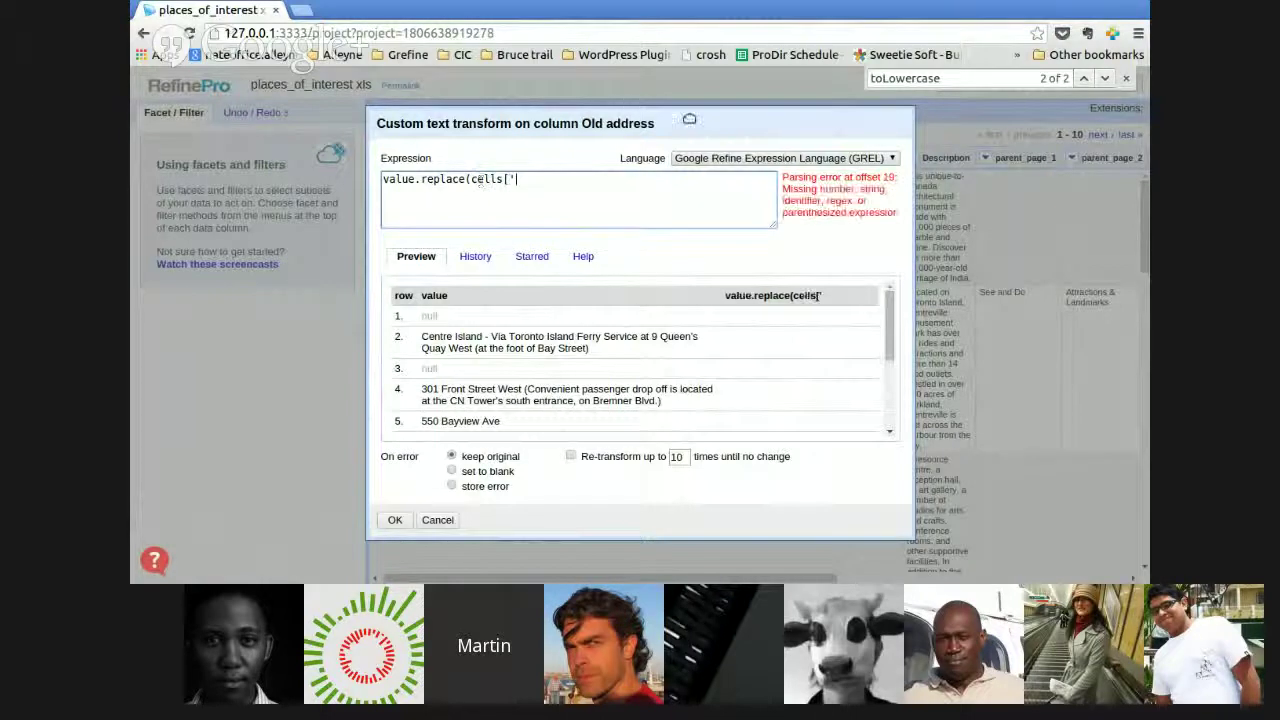
type("'")
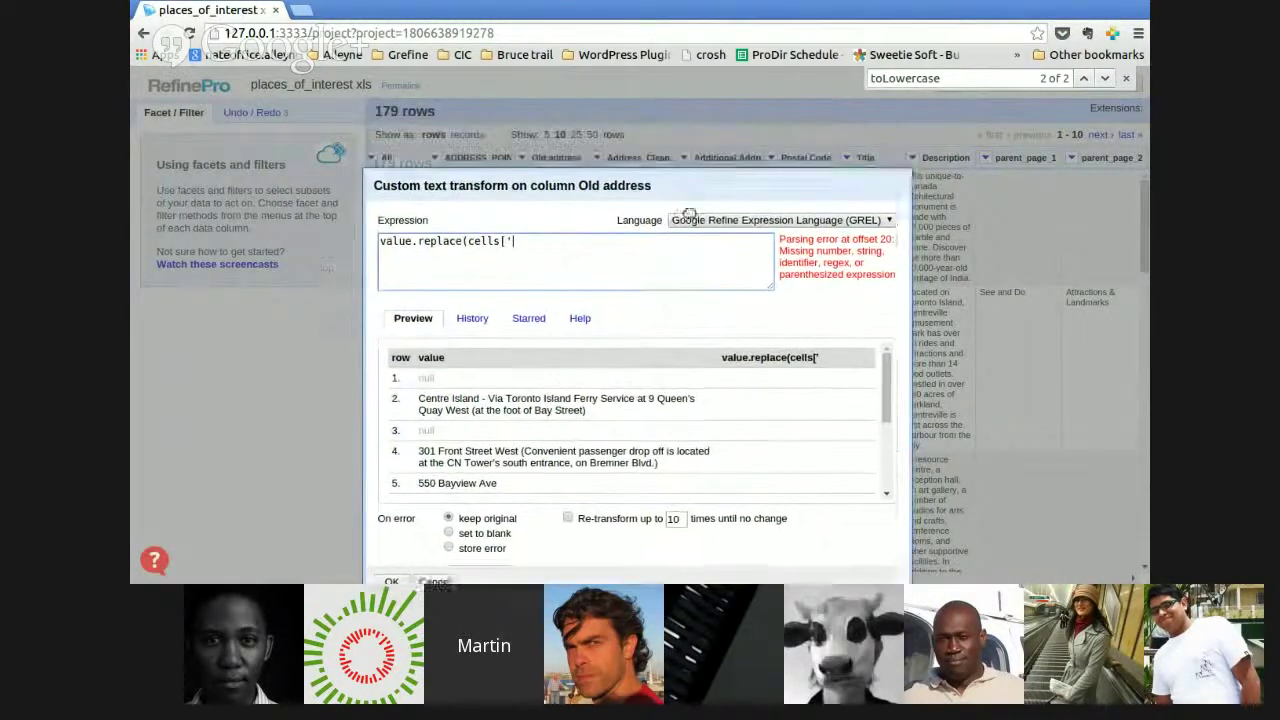
type("Address_")
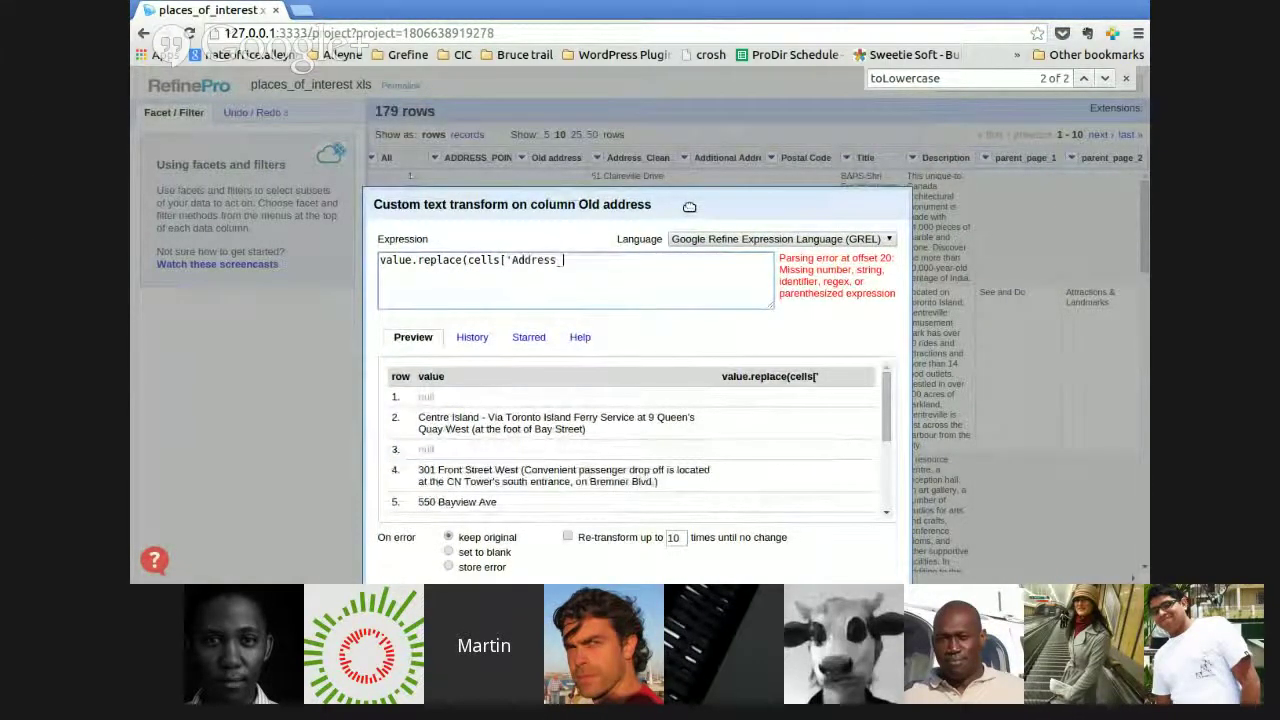
type("Clean'")
type(".value")
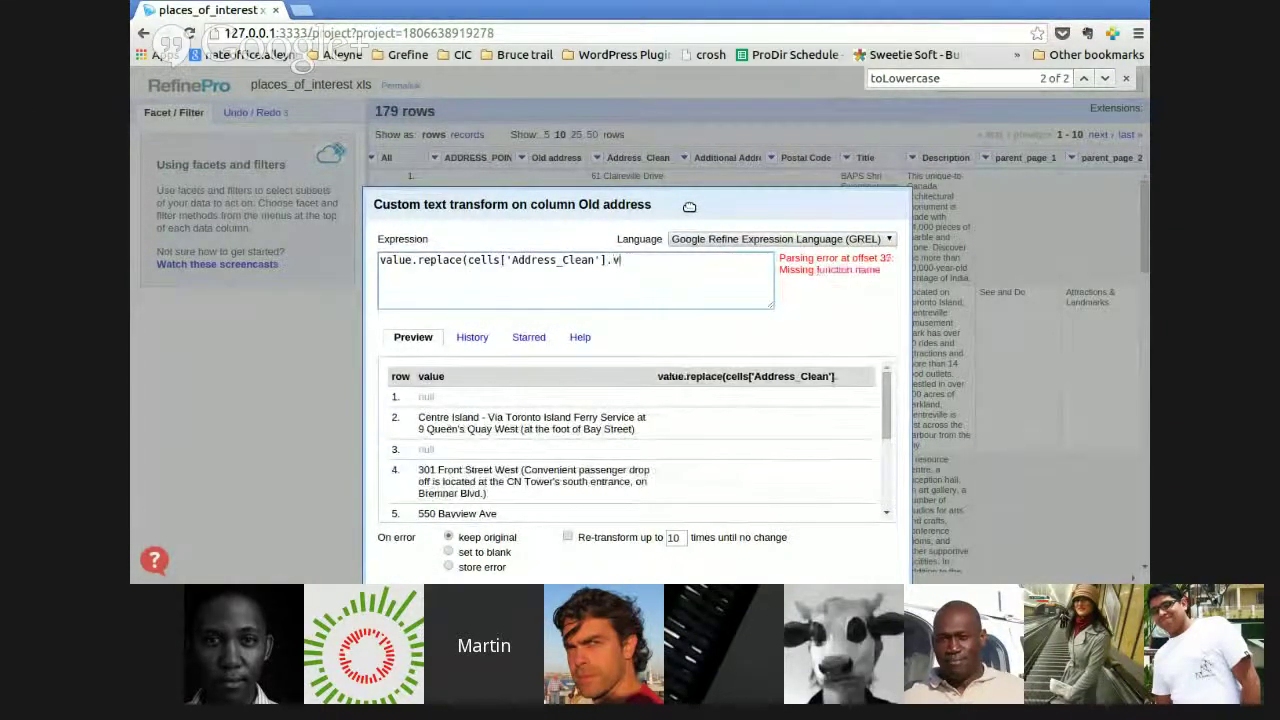
- Complete the expression as value.replace(cells['Address_Clean'].value,"") and apply the transform to the Old address column
left_click_drag(470, 259, 632, 262)
left_click(658, 259)
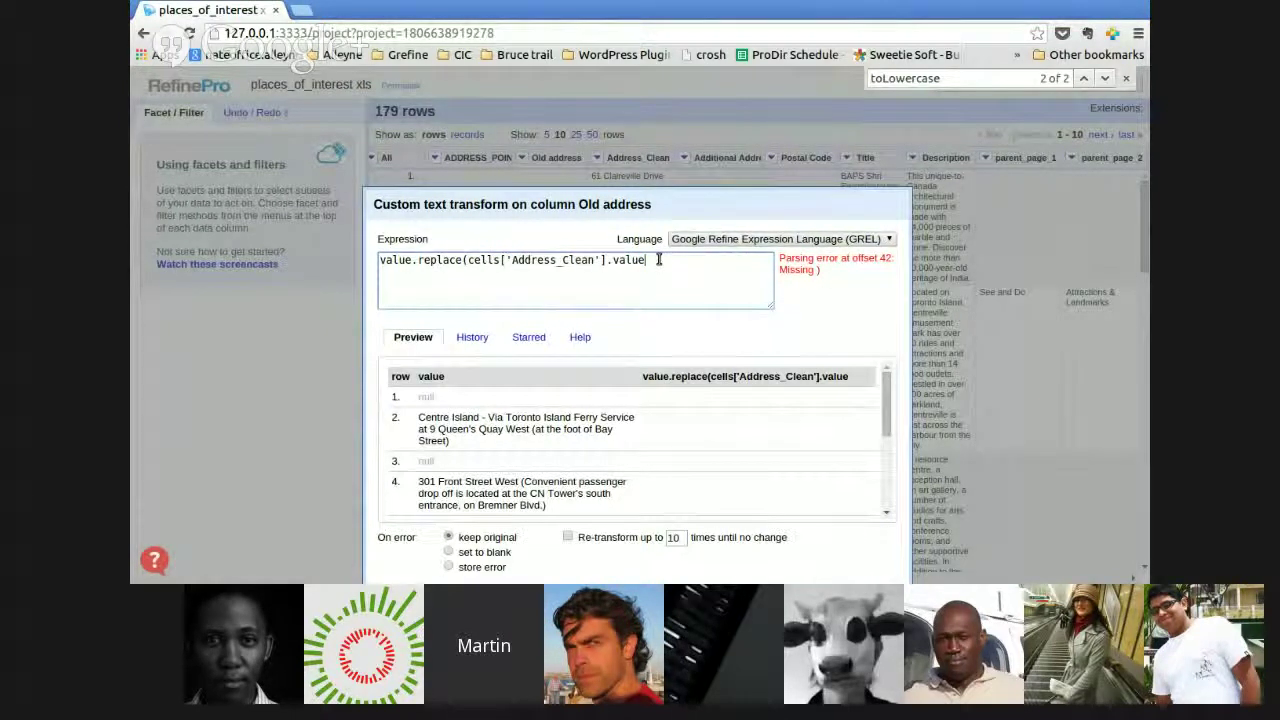
type(",")
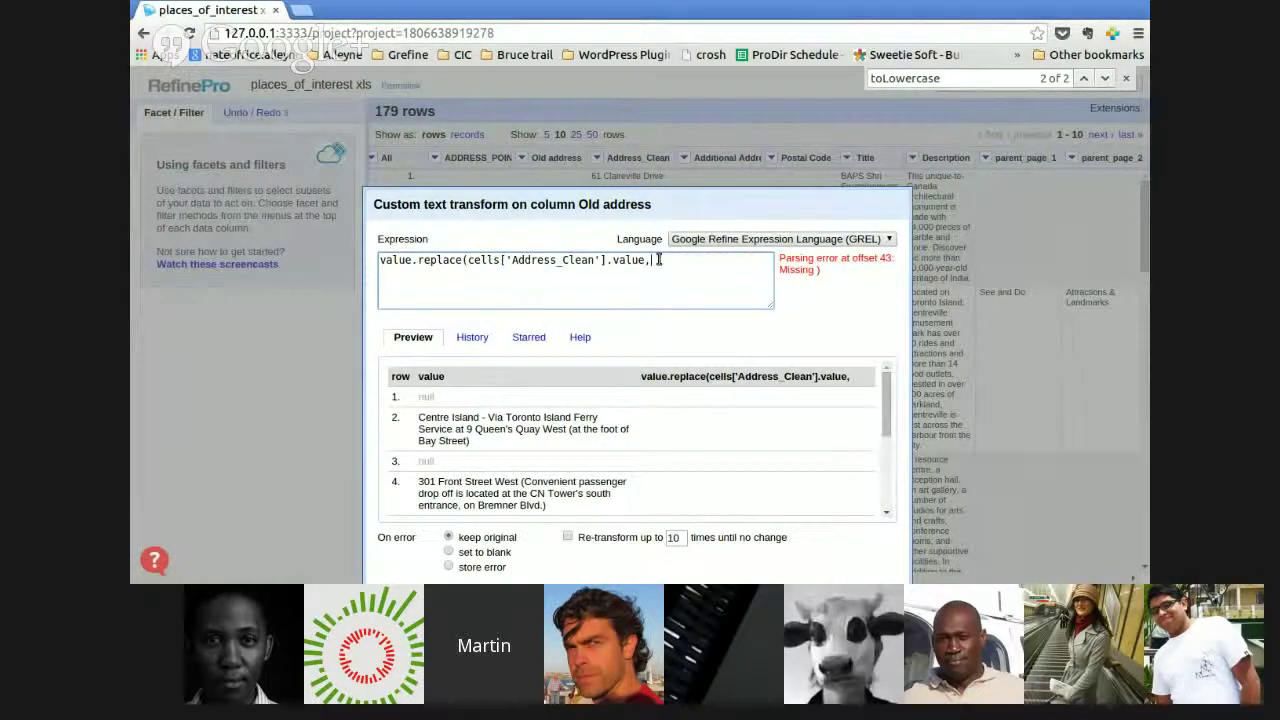
type("\"\"")
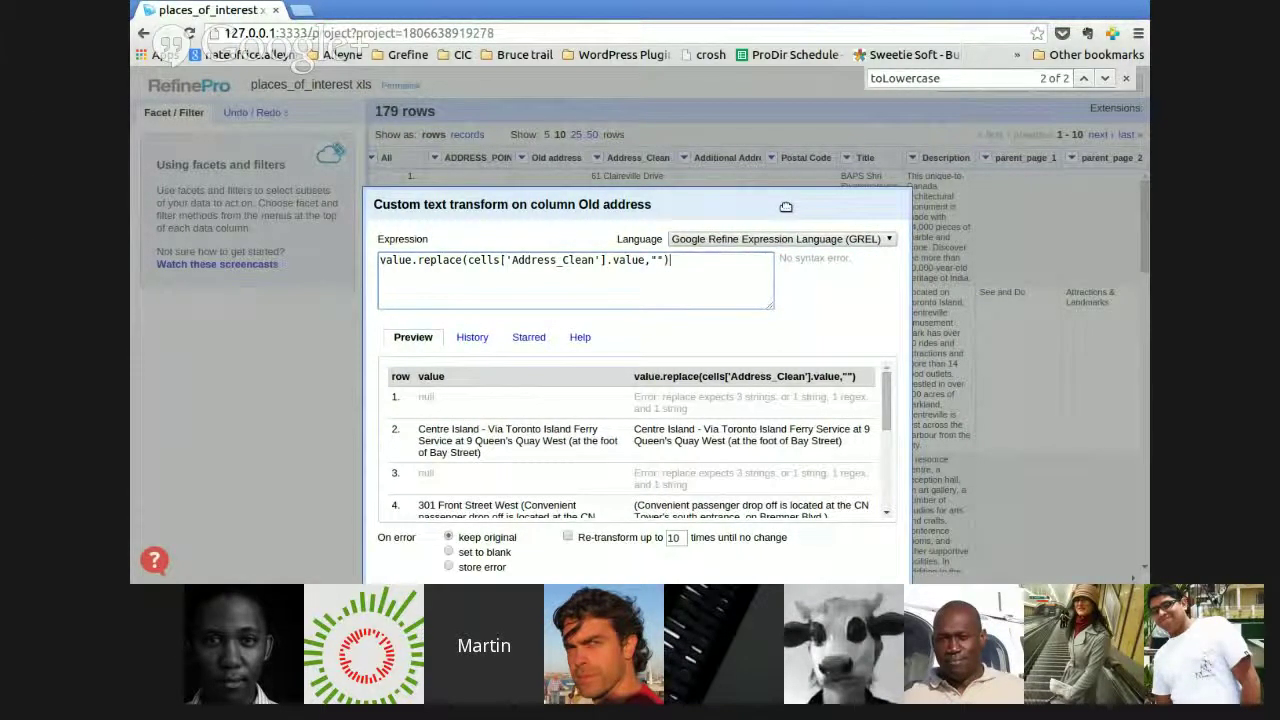
left_click_drag(786, 207, 858, 130)
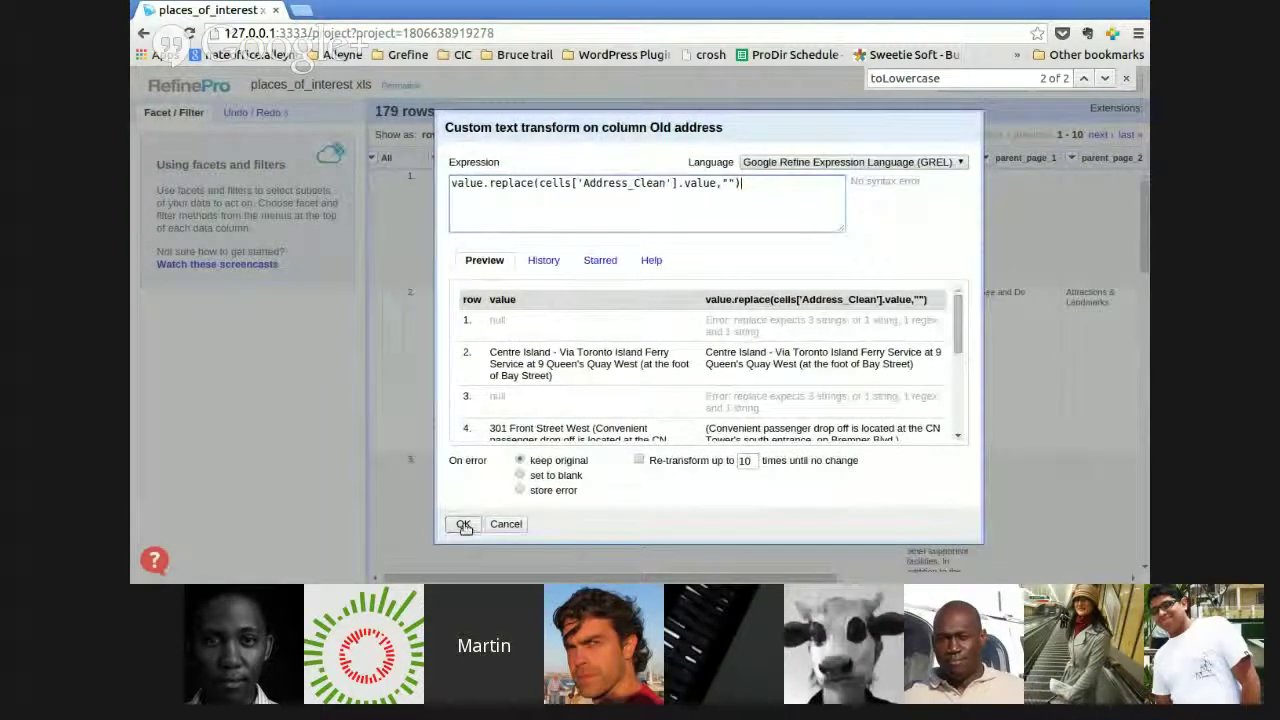
left_click(463, 525)
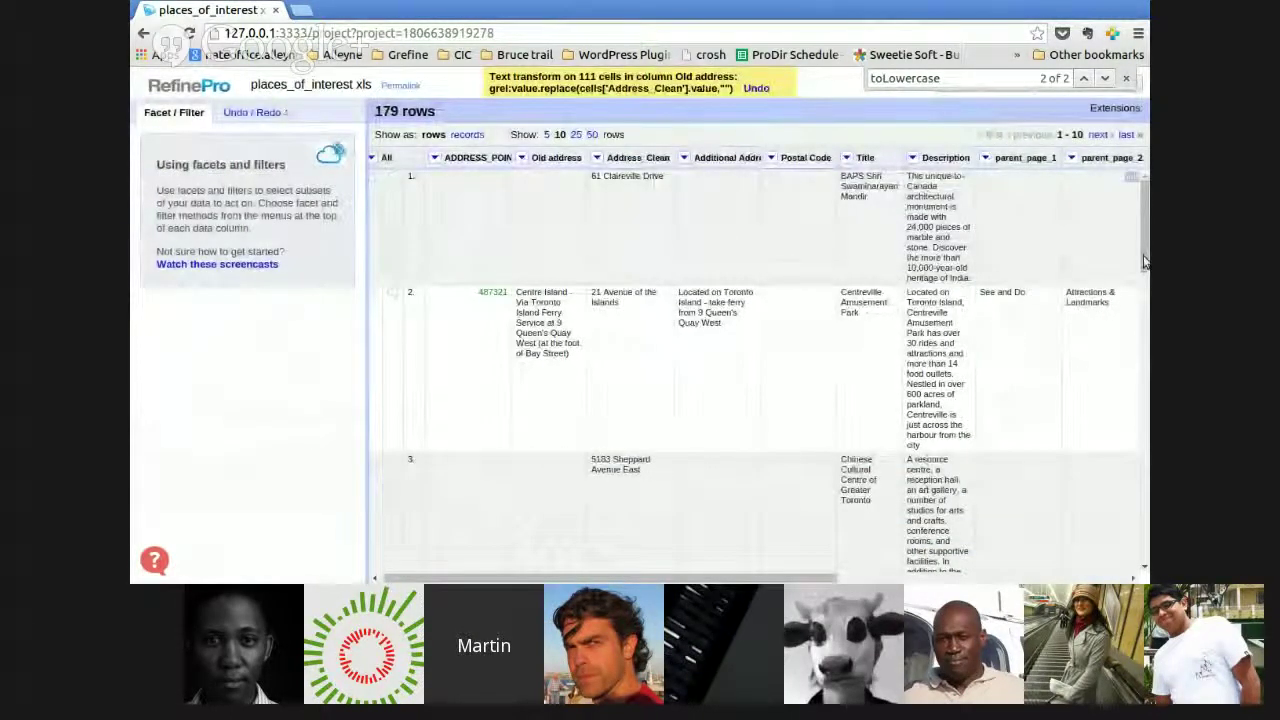
- Check the CN Tower row's Old address value and revert the project history to the Create project state
scroll(578, 465, "down", 3)
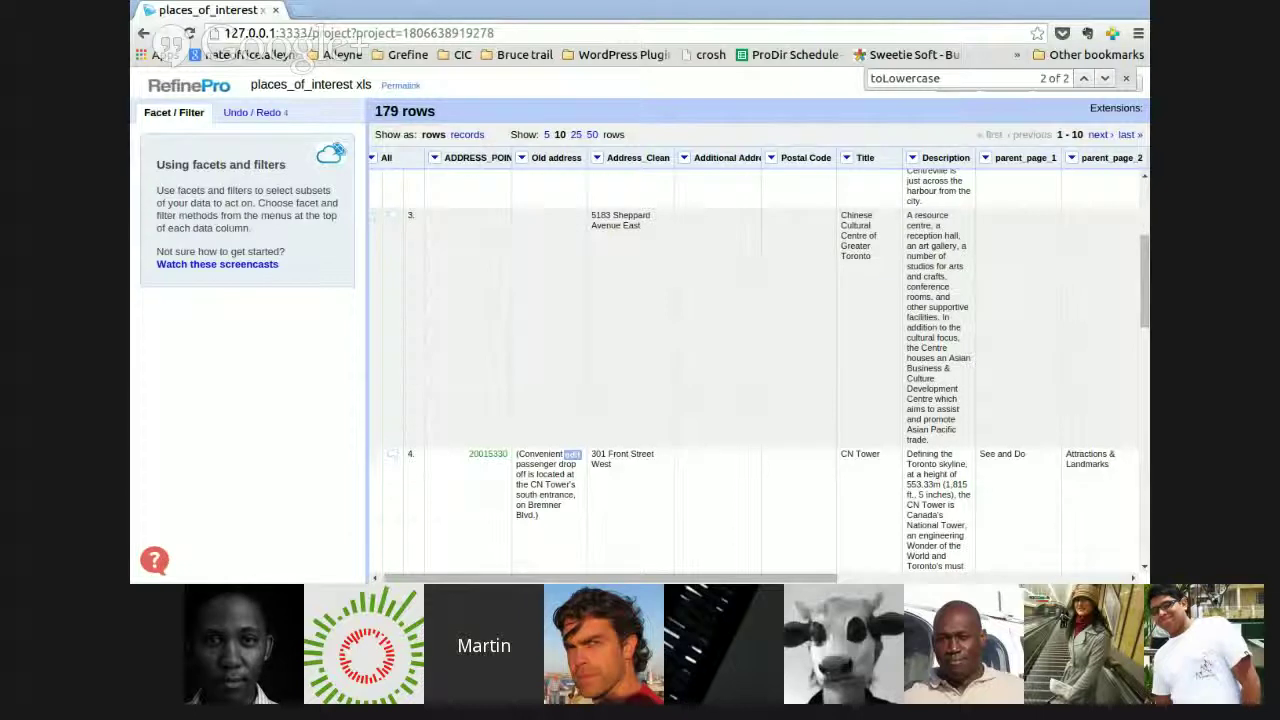
left_click(1140, 302)
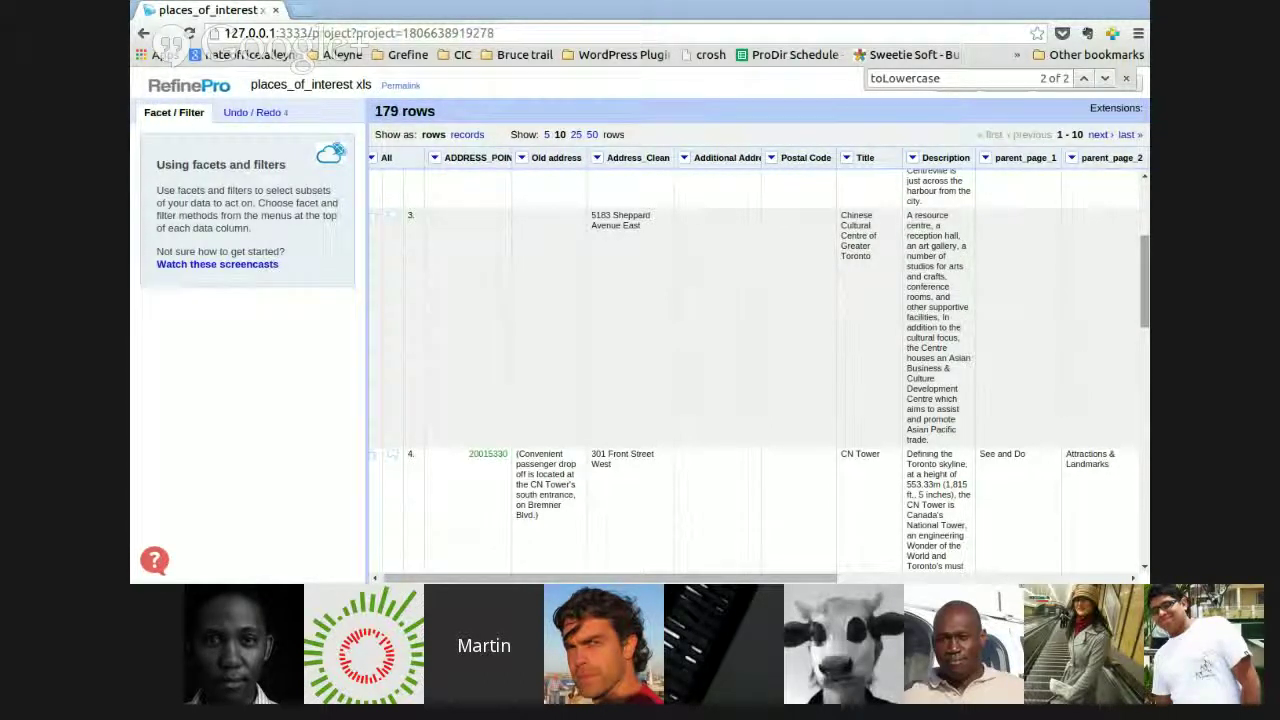
left_click(239, 113)
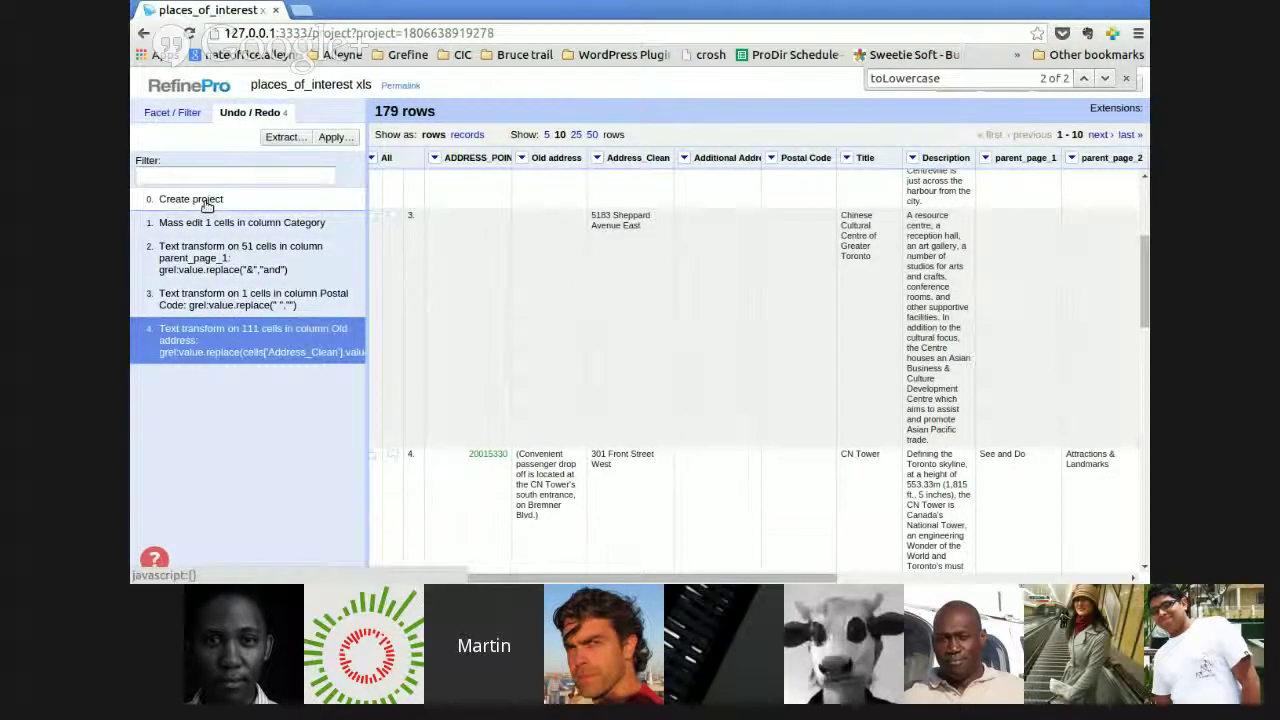
left_click(206, 200)
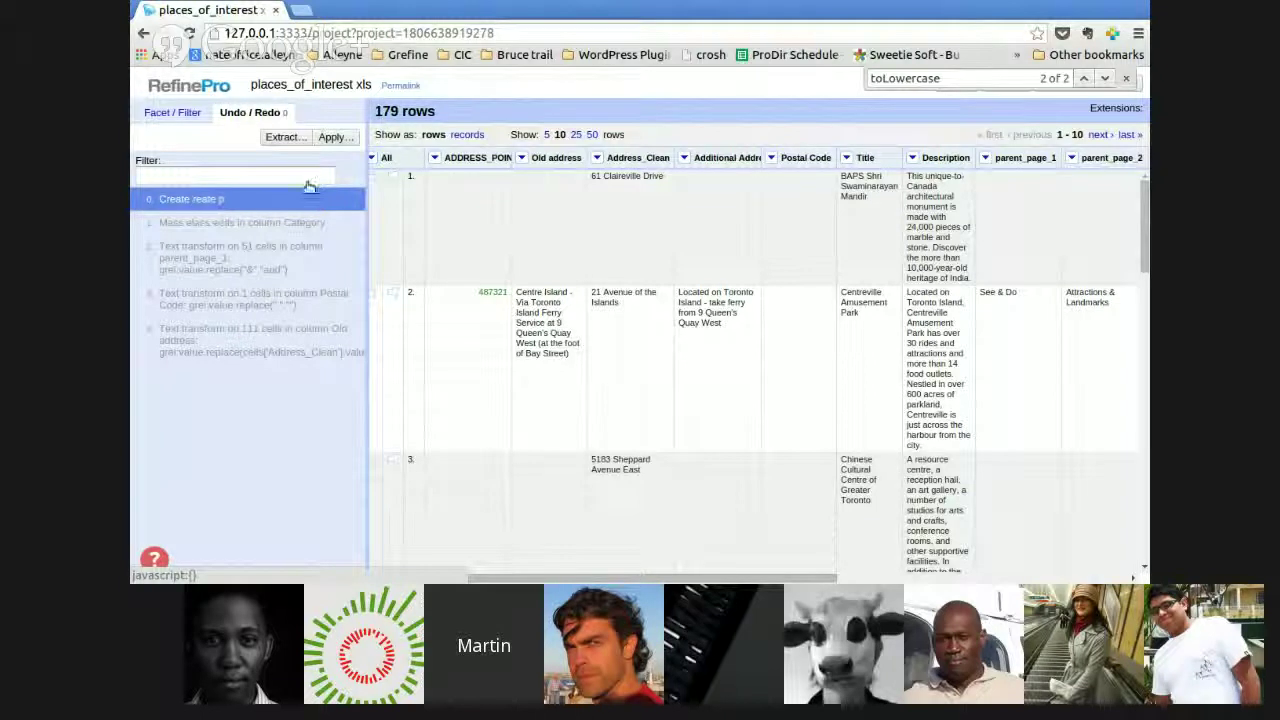
- Start a custom text facet on the Old address column and reuse value.replace(cells['Address_Clean'].value,"") from the expression history
left_click(522, 158)
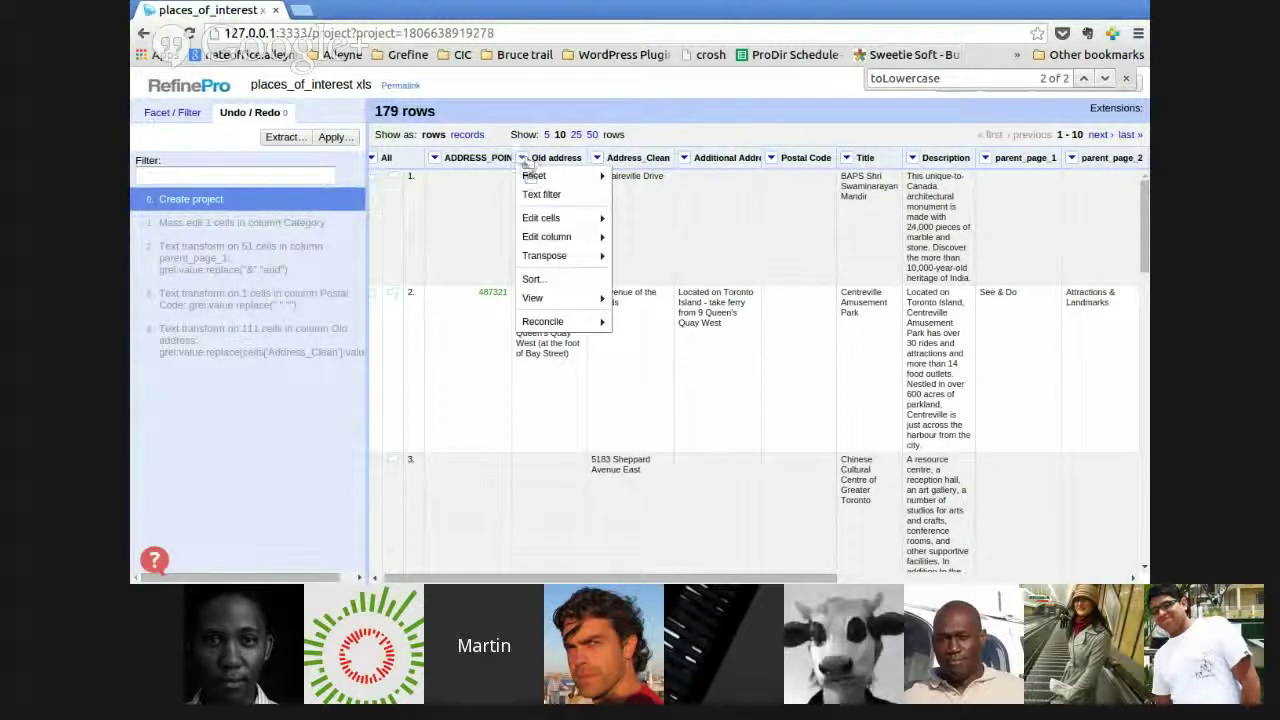
mouse_move(533, 176)
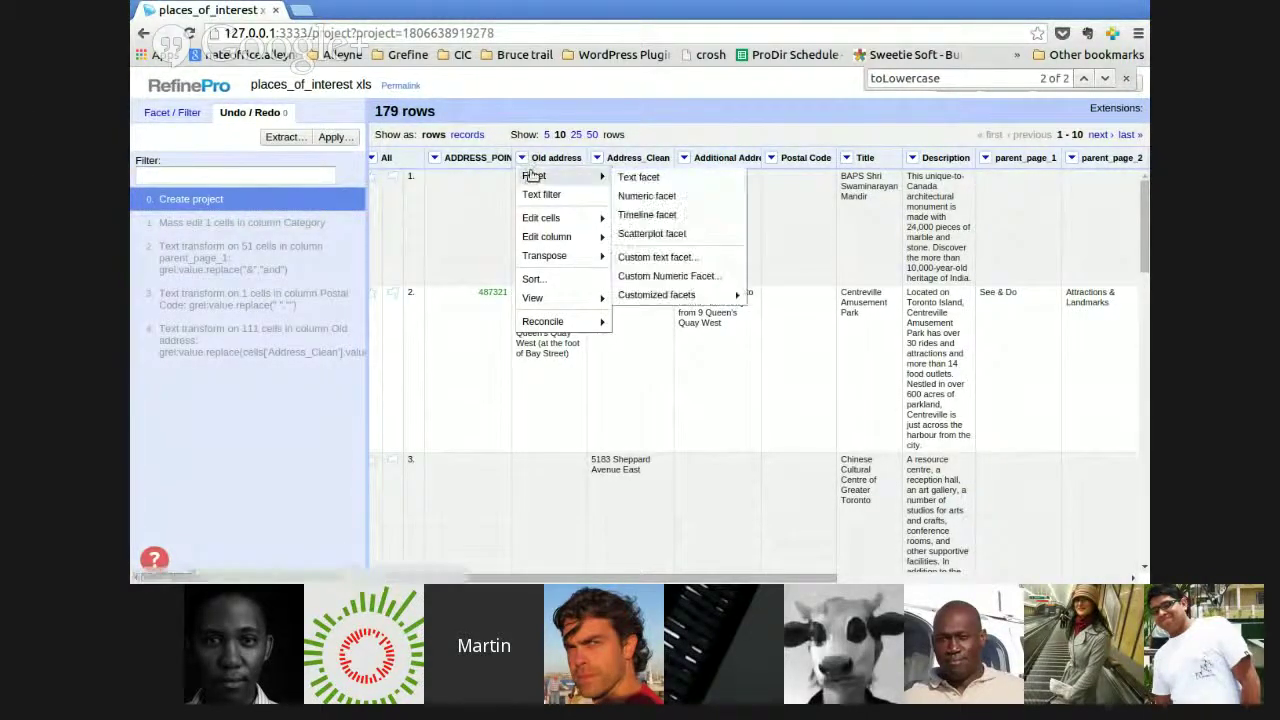
left_click(636, 258)
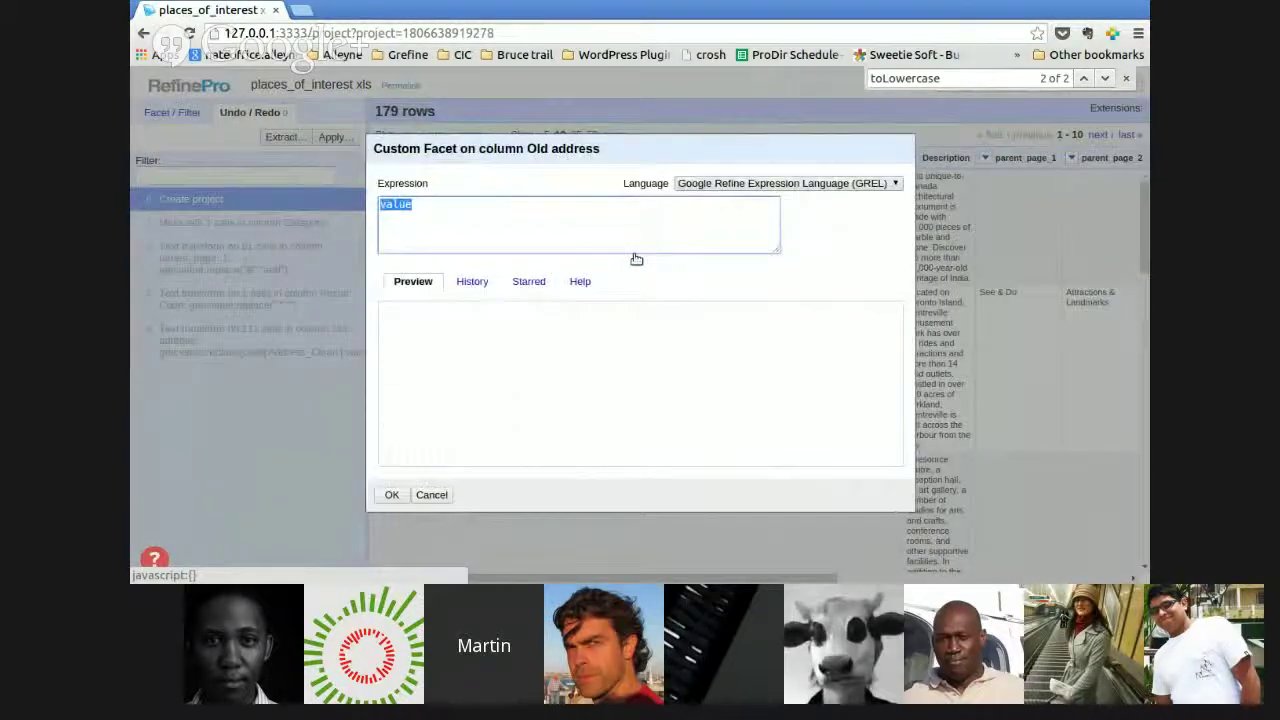
left_click(476, 283)
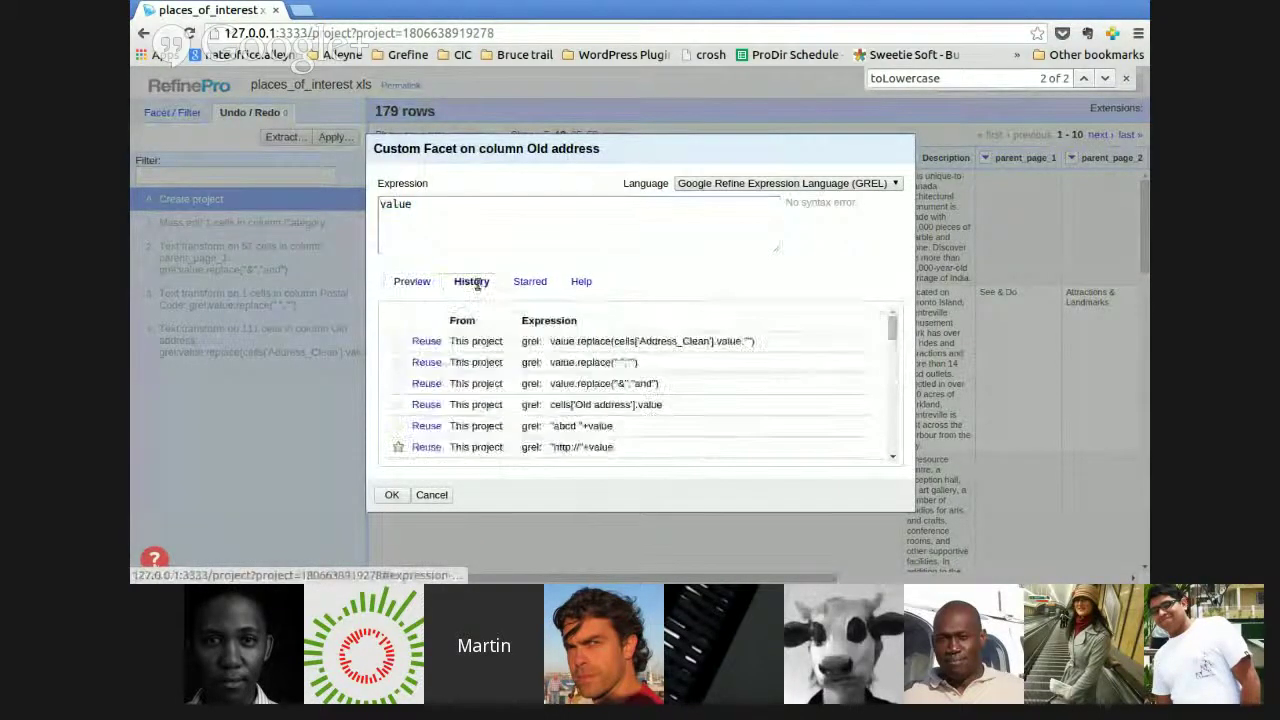
left_click(426, 340)
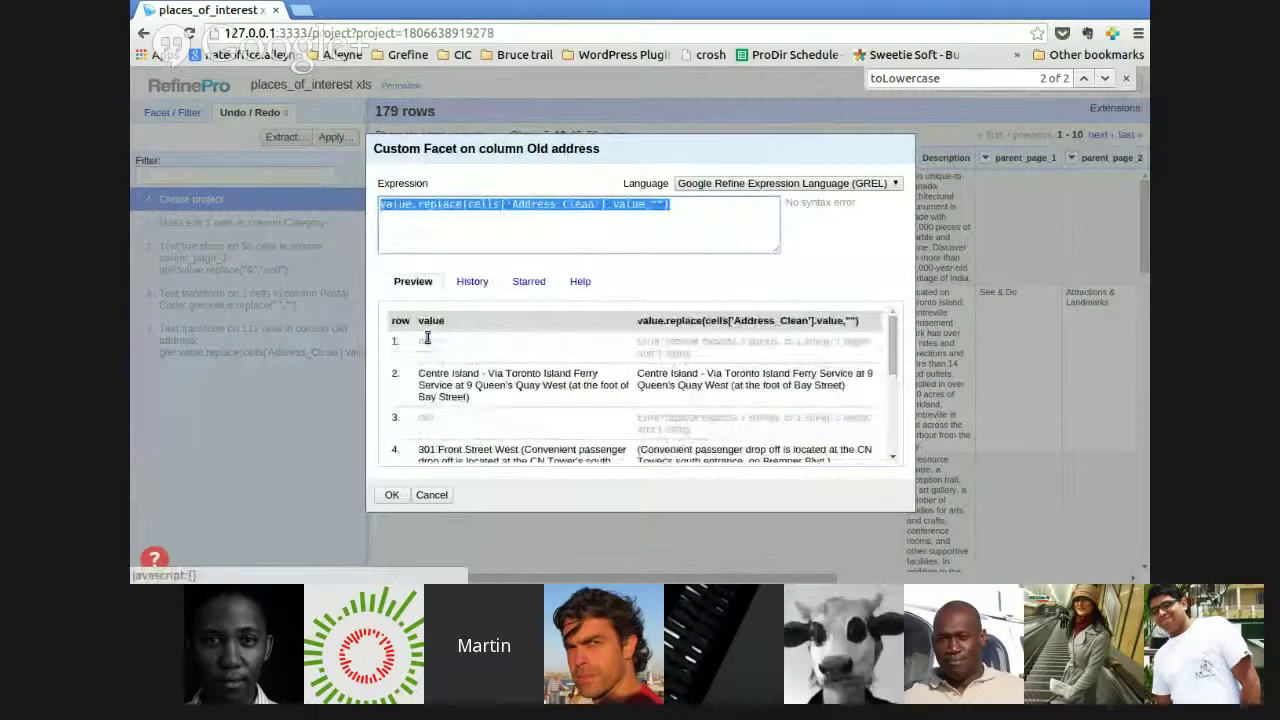
- Rewrite the custom facet expression as value == cells['Address_Clean'].value to compare both address columns
left_click(418, 204)
left_click_drag(418, 204, 463, 204)
key("BackSpace")
key("BackSpace")
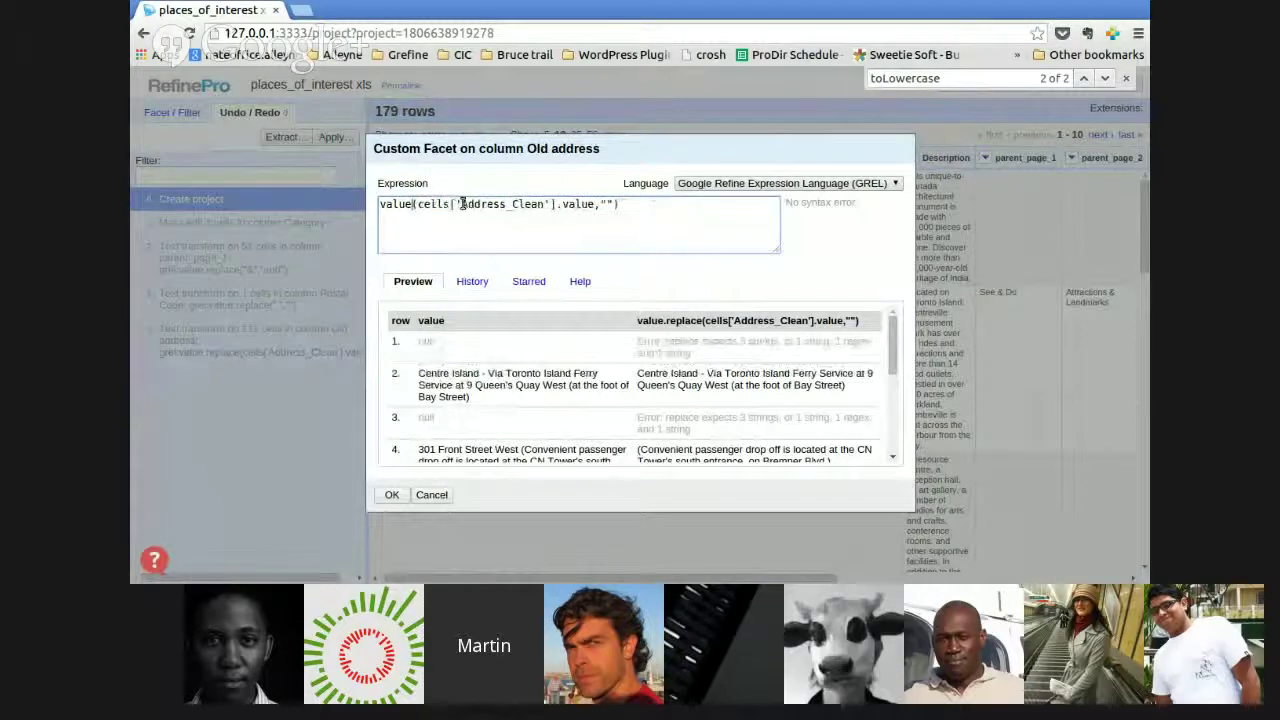
key("Delete")
left_click_drag(563, 204, 643, 206)
key("BackSpace")
key("BackSpace")
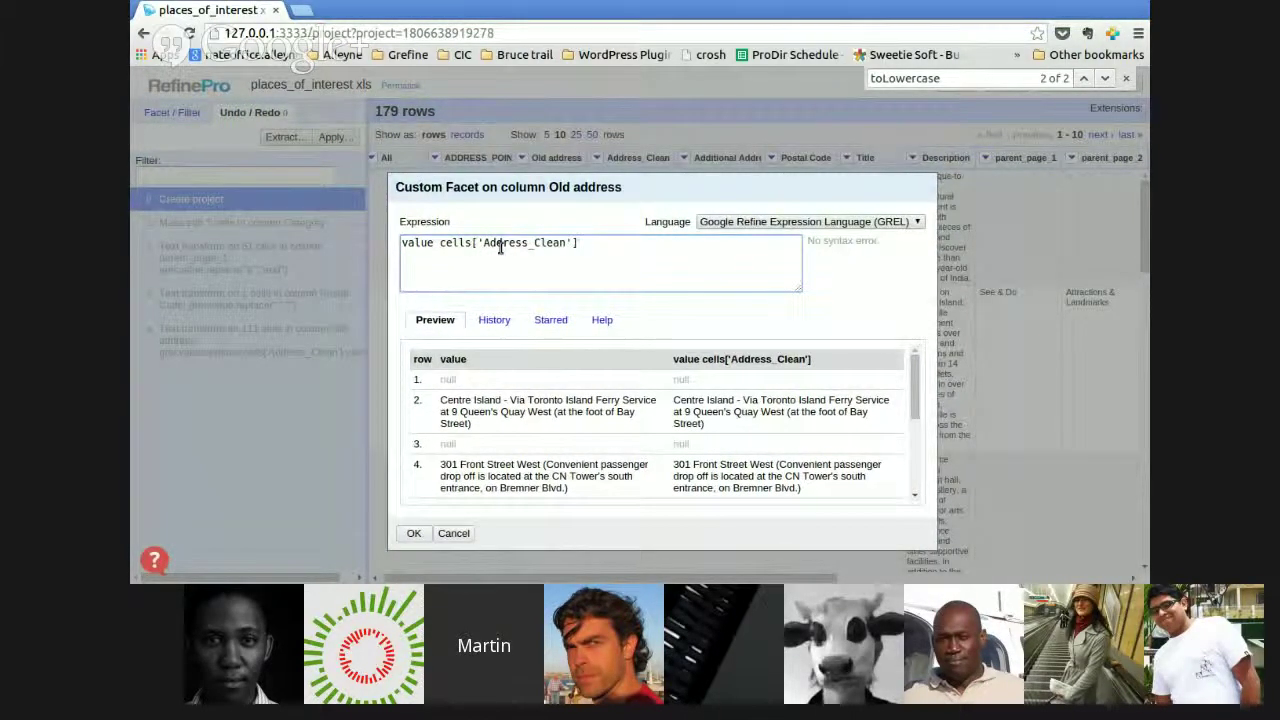
type(".value")
left_click(439, 244)
type("==")
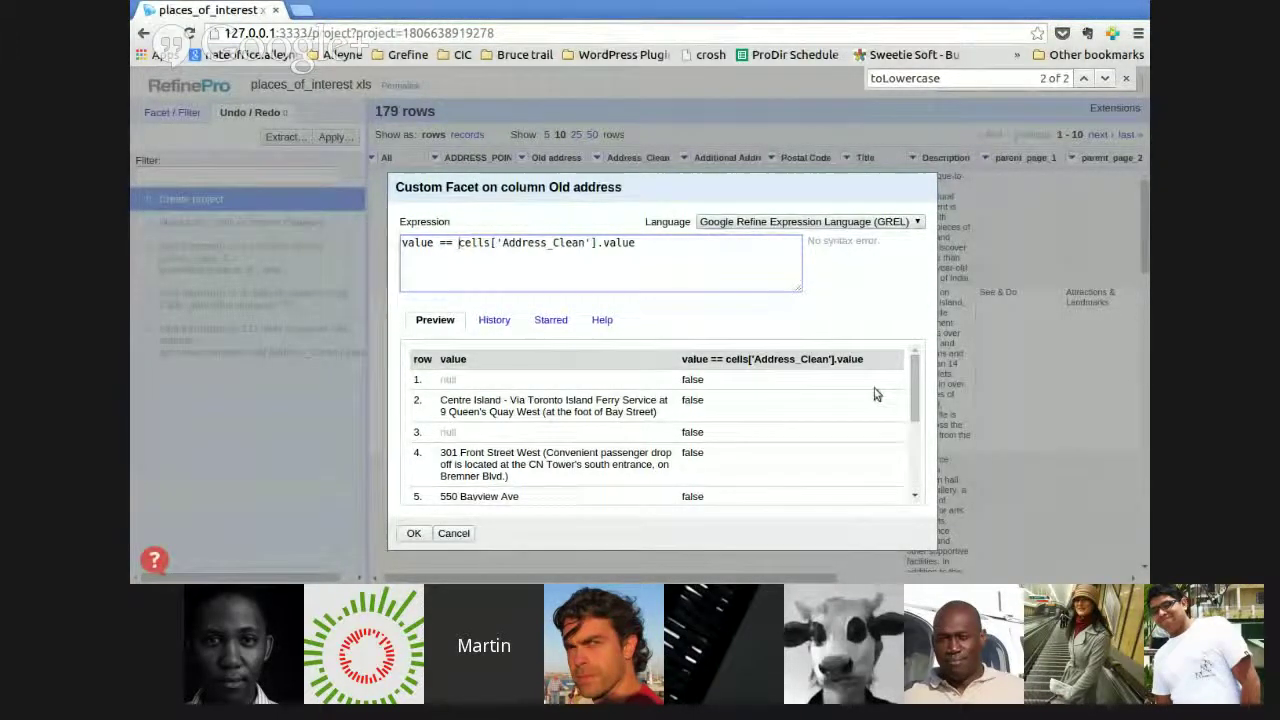
- Create the Old address comparison facet and filter to its true rows to inspect the identical addresses
left_click_drag(912, 388, 903, 345)
left_click(458, 242)
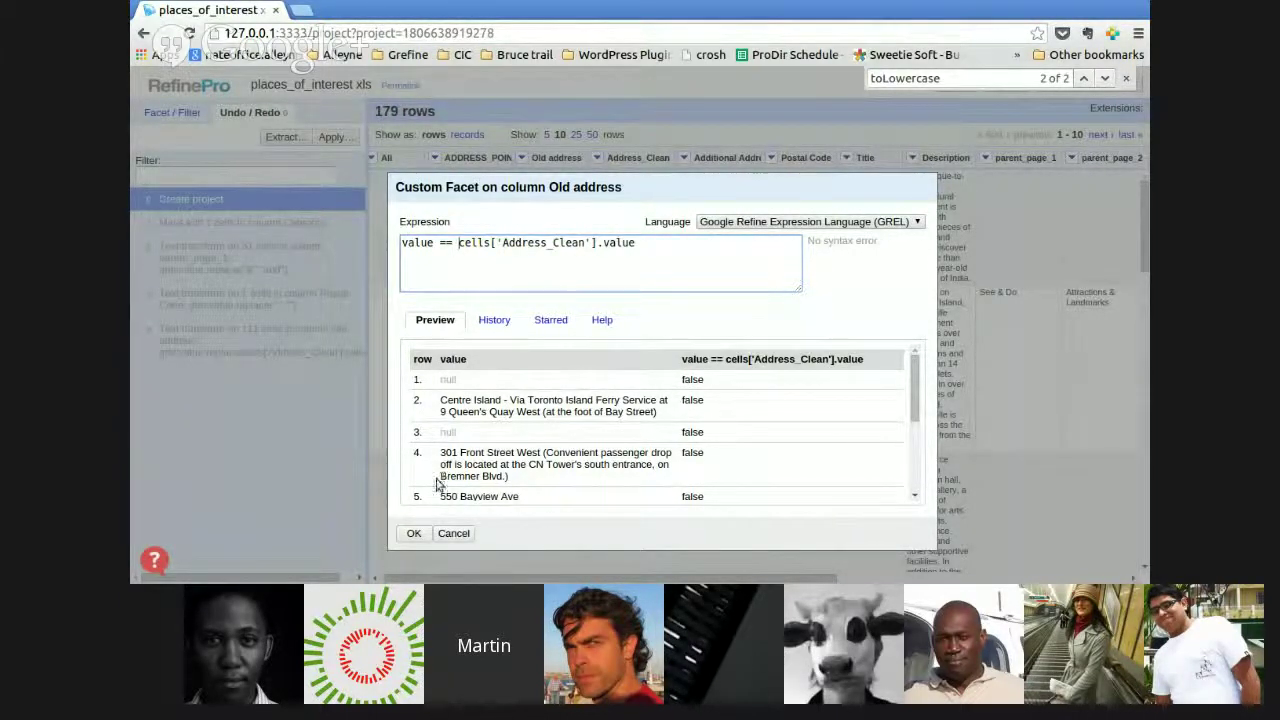
left_click(410, 537)
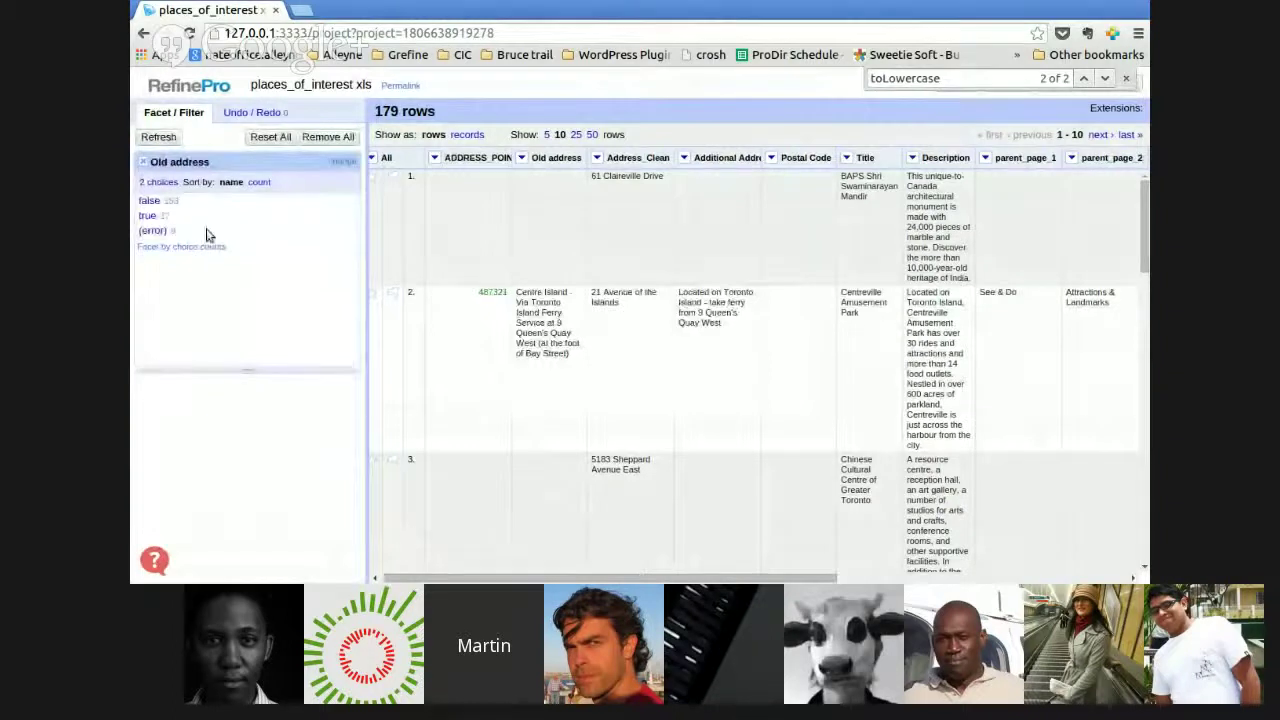
left_click(148, 217)
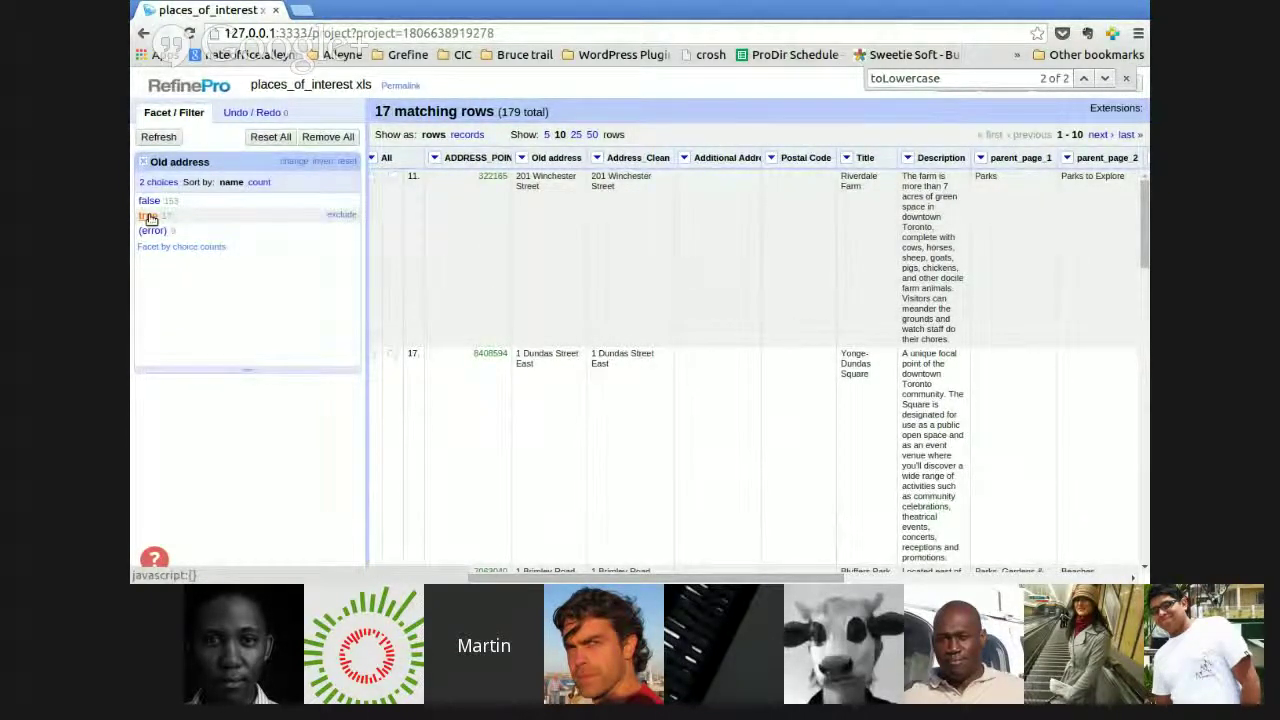
left_click_drag(1147, 270, 1147, 327)
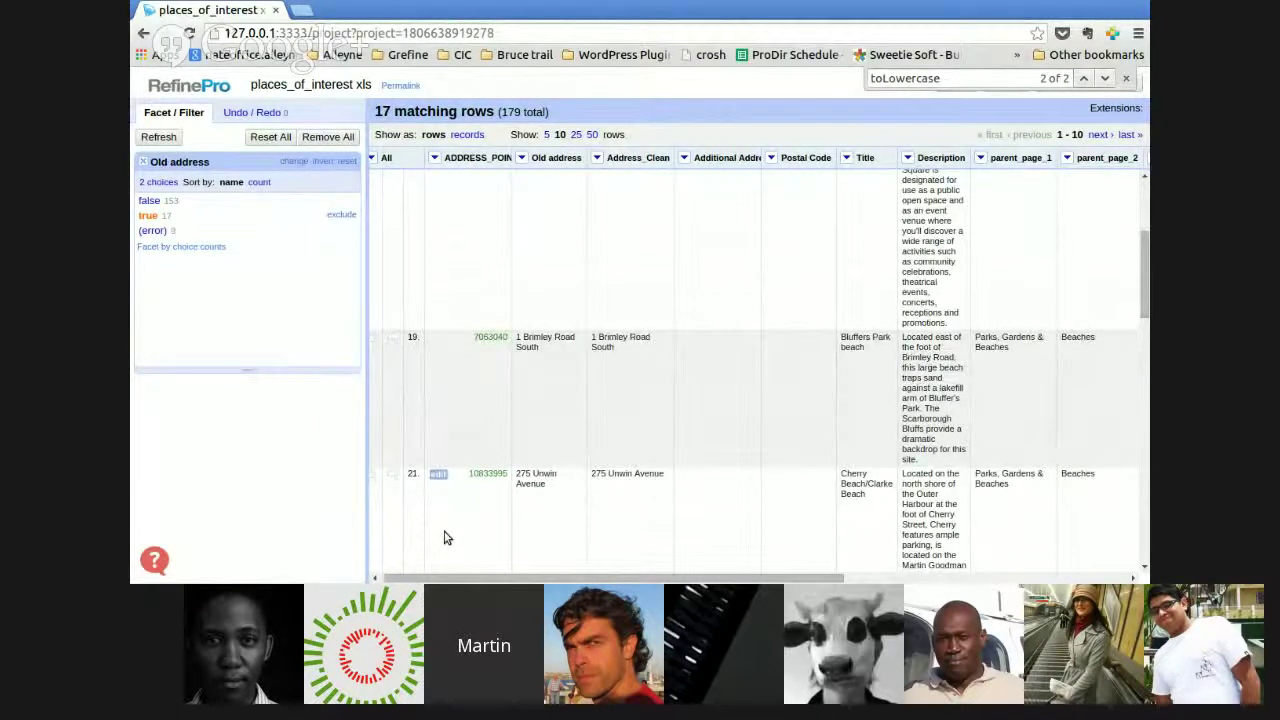
left_click_drag(1147, 259, 1147, 209)
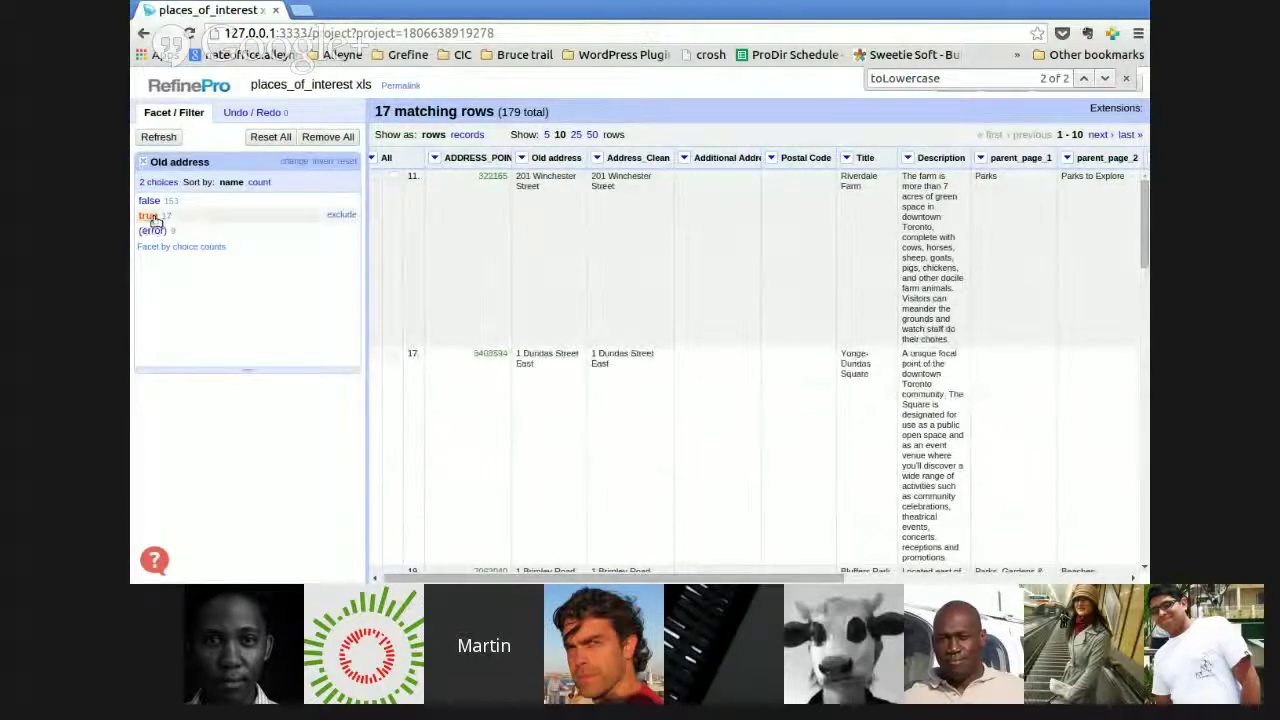
- Change the Old address facet's expression to value.contains(cells['Address_Clean'].value) and apply it
left_click(295, 162)
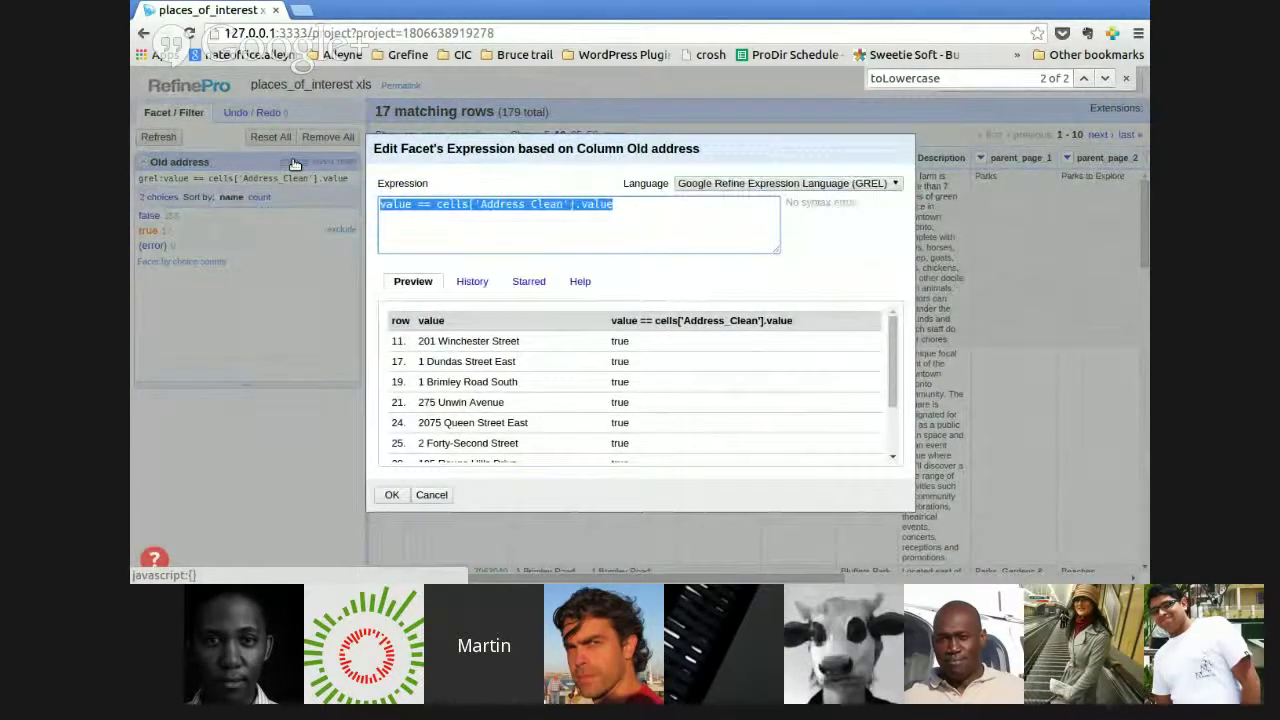
key("alt+Tab")
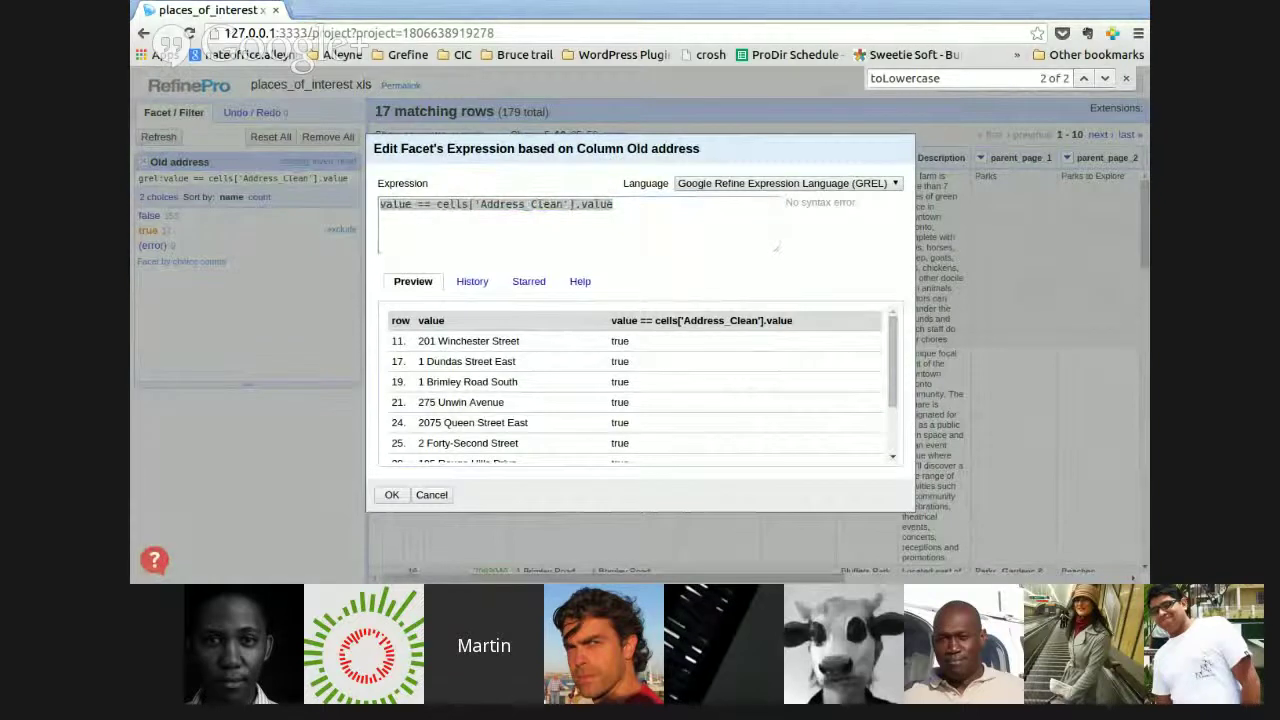
key("alt+Tab")
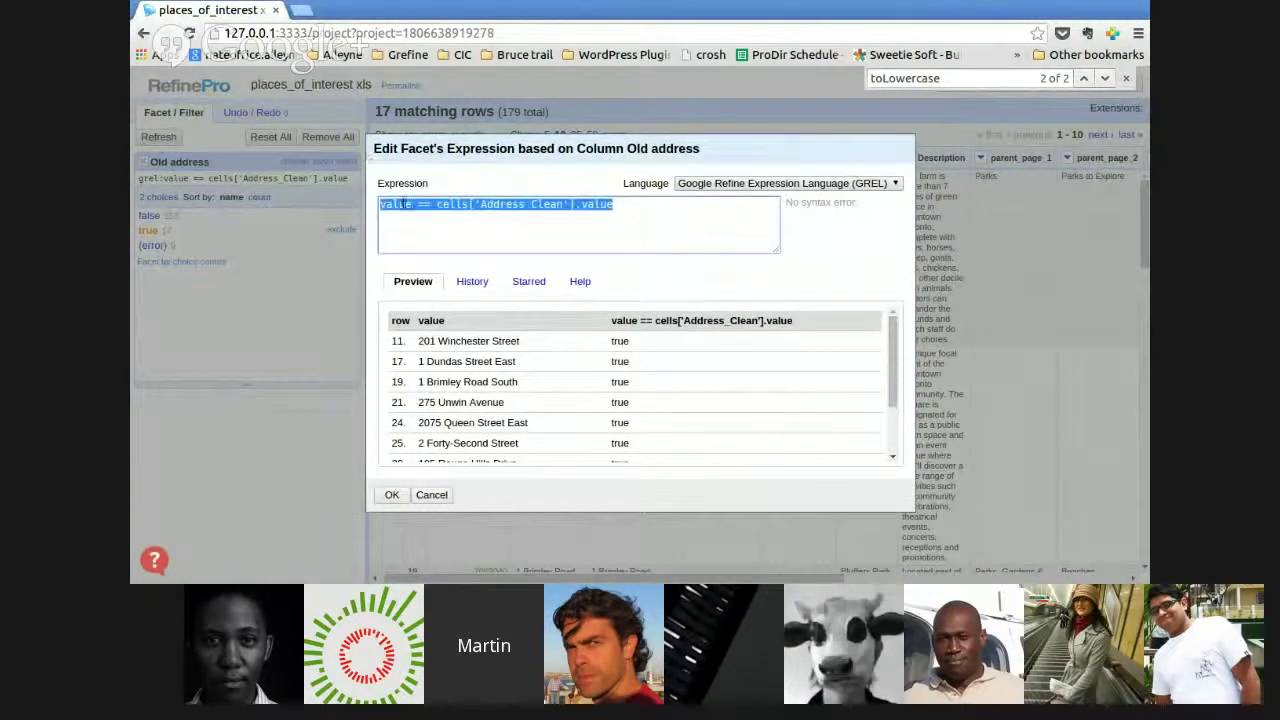
left_click(421, 205)
left_click_drag(417, 205, 432, 205)
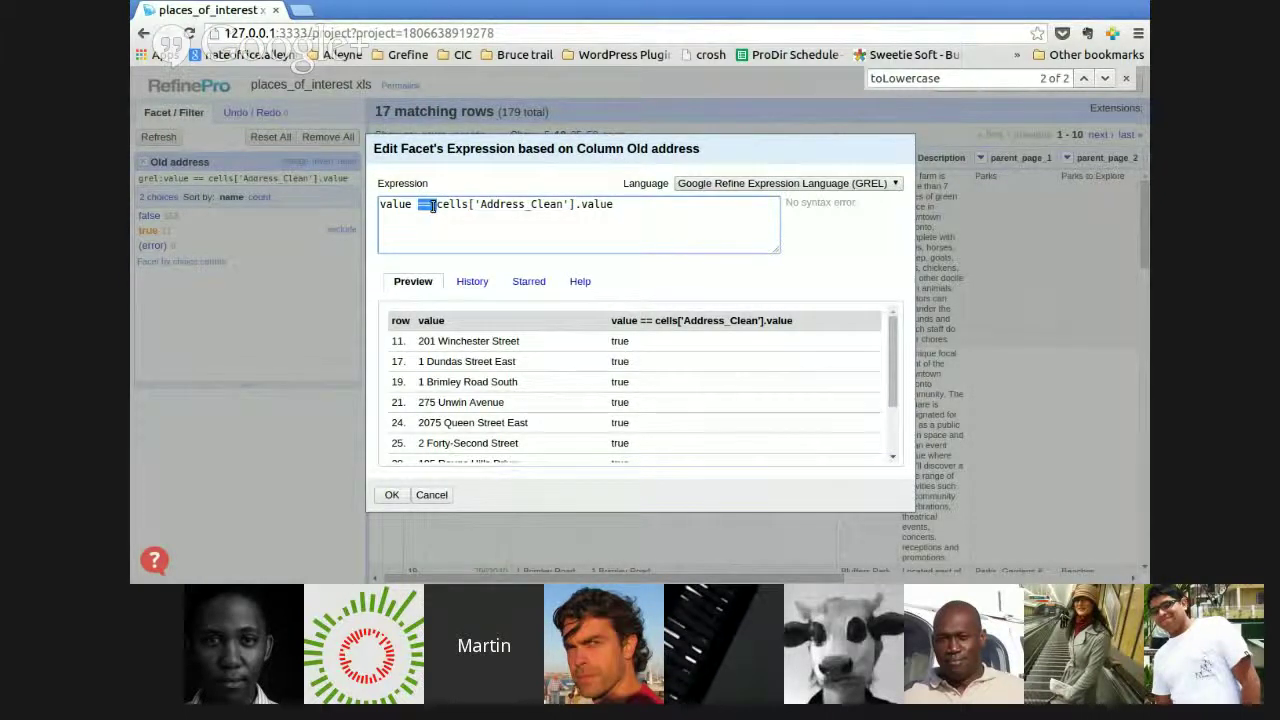
key("BackSpace")
key("BackSpace")
type(".contains(")
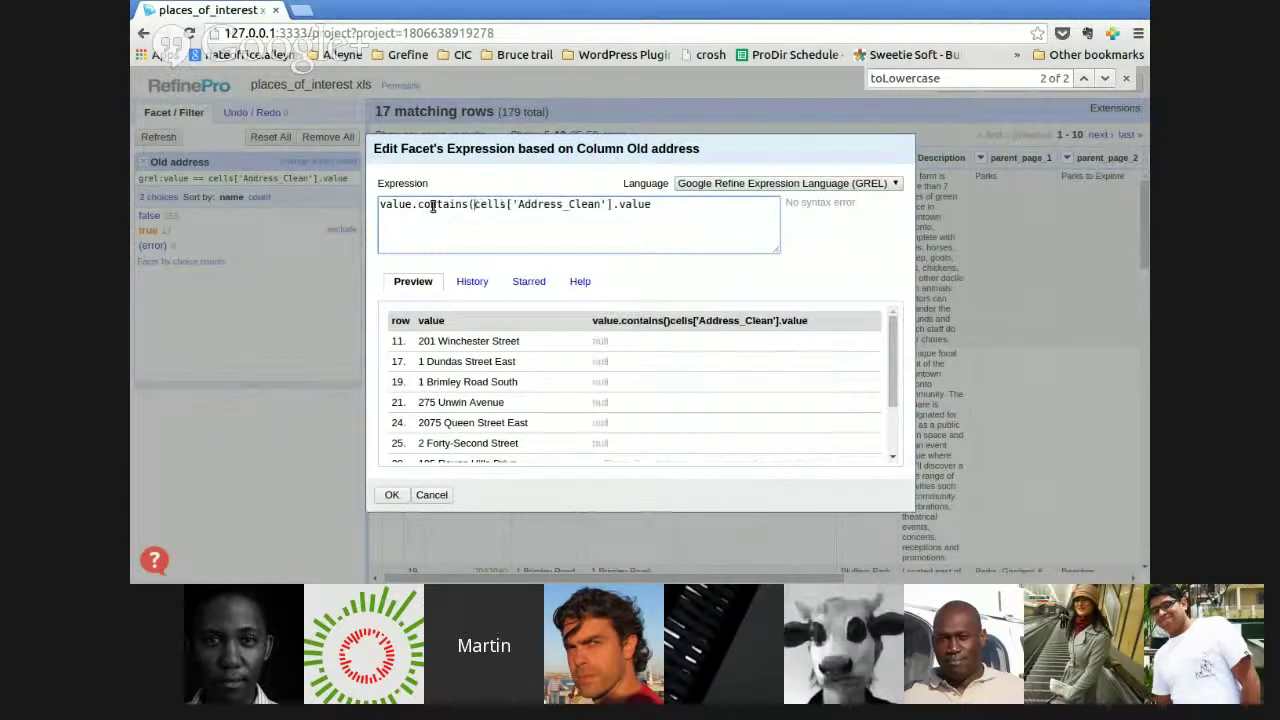
key("End")
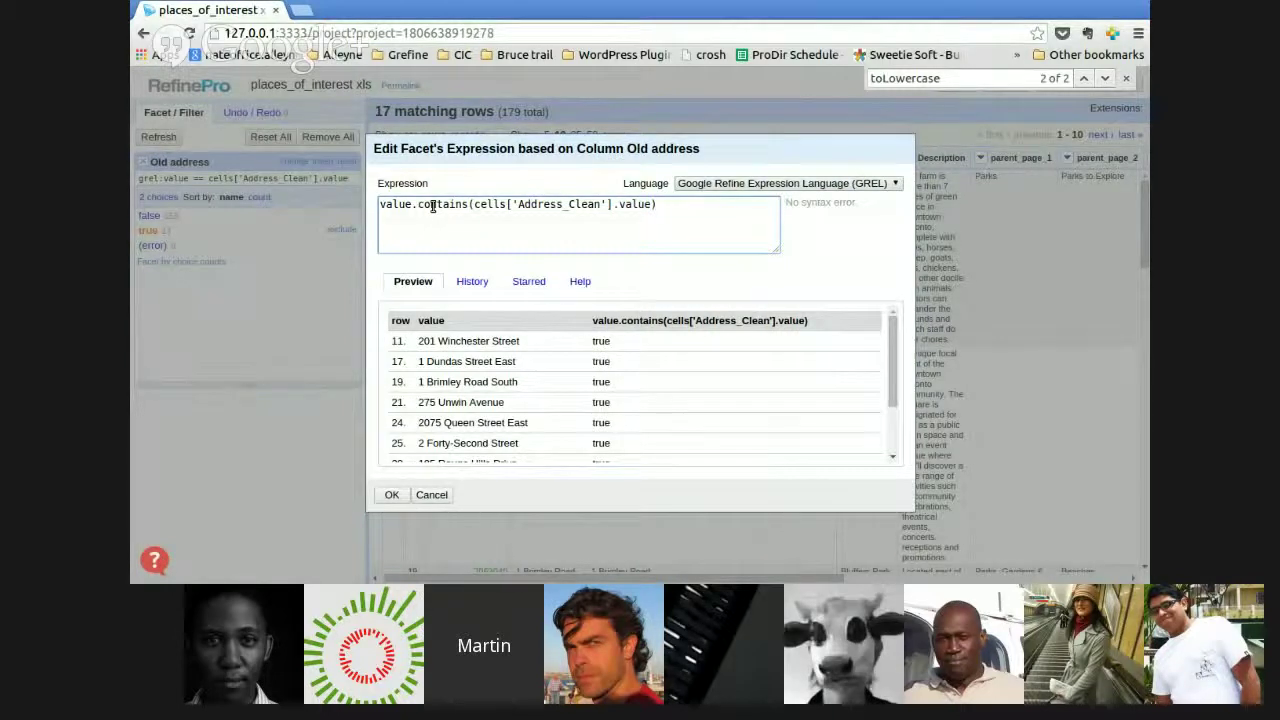
left_click(394, 495)
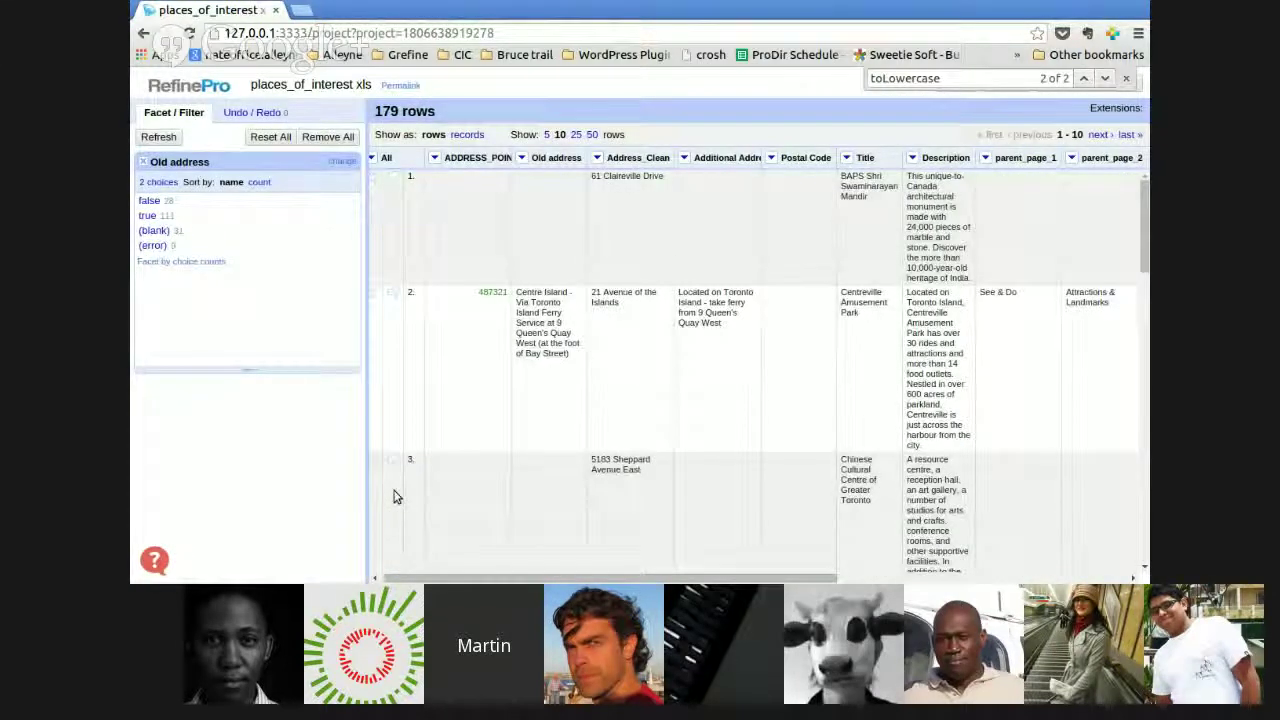
- Inspect the facet's true rows and its false rows, and remove the Old address facet
left_click(147, 216)
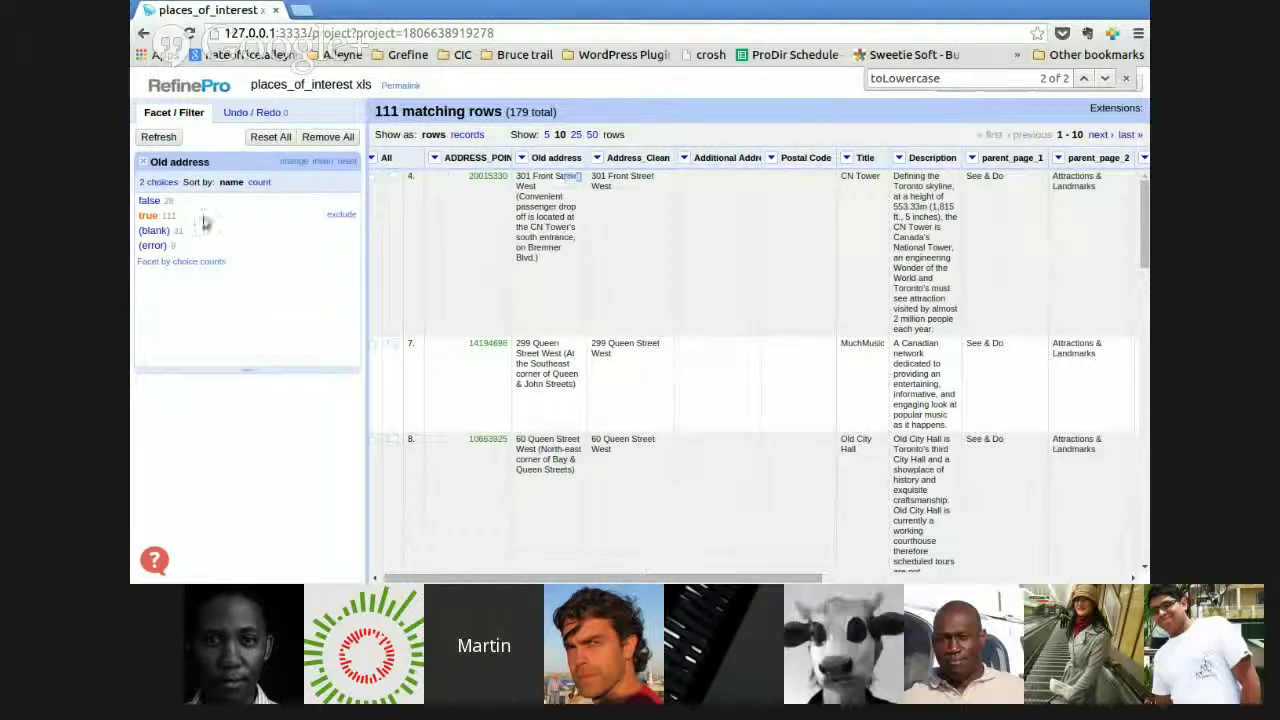
left_click(149, 202)
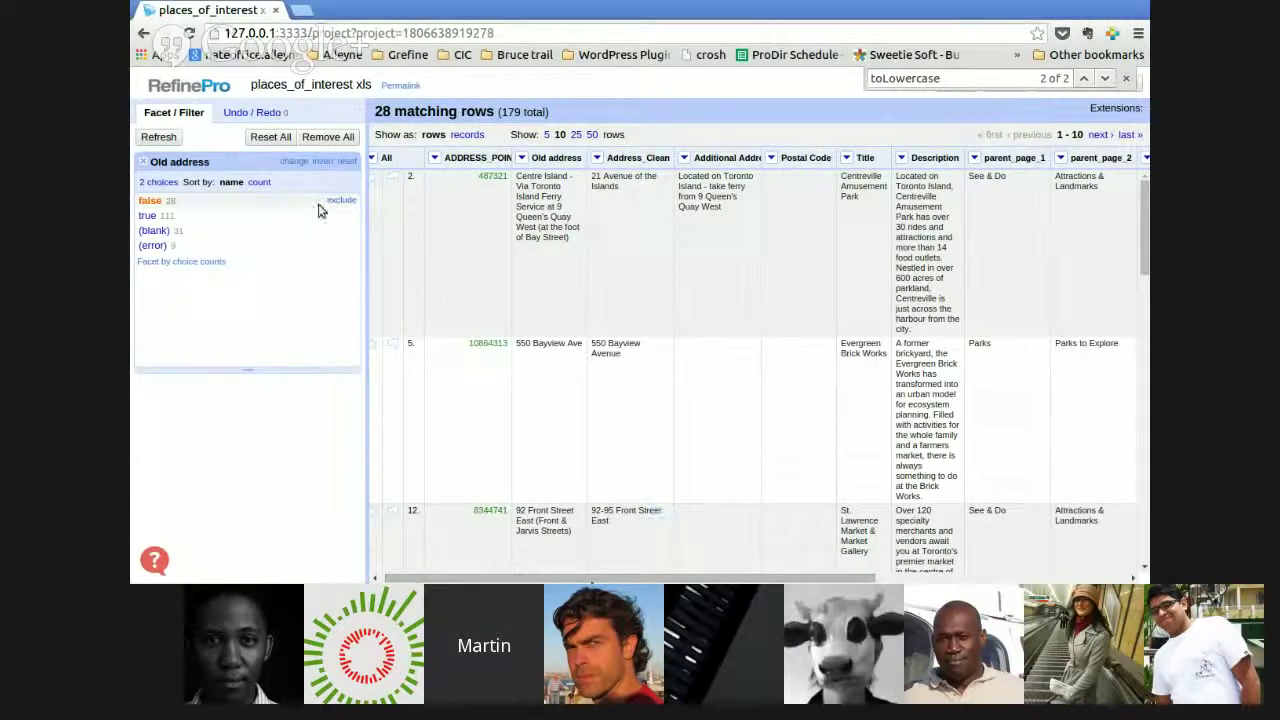
left_click(143, 163)
- Add a text facet on the Website column
left_click_drag(577, 580, 958, 580)
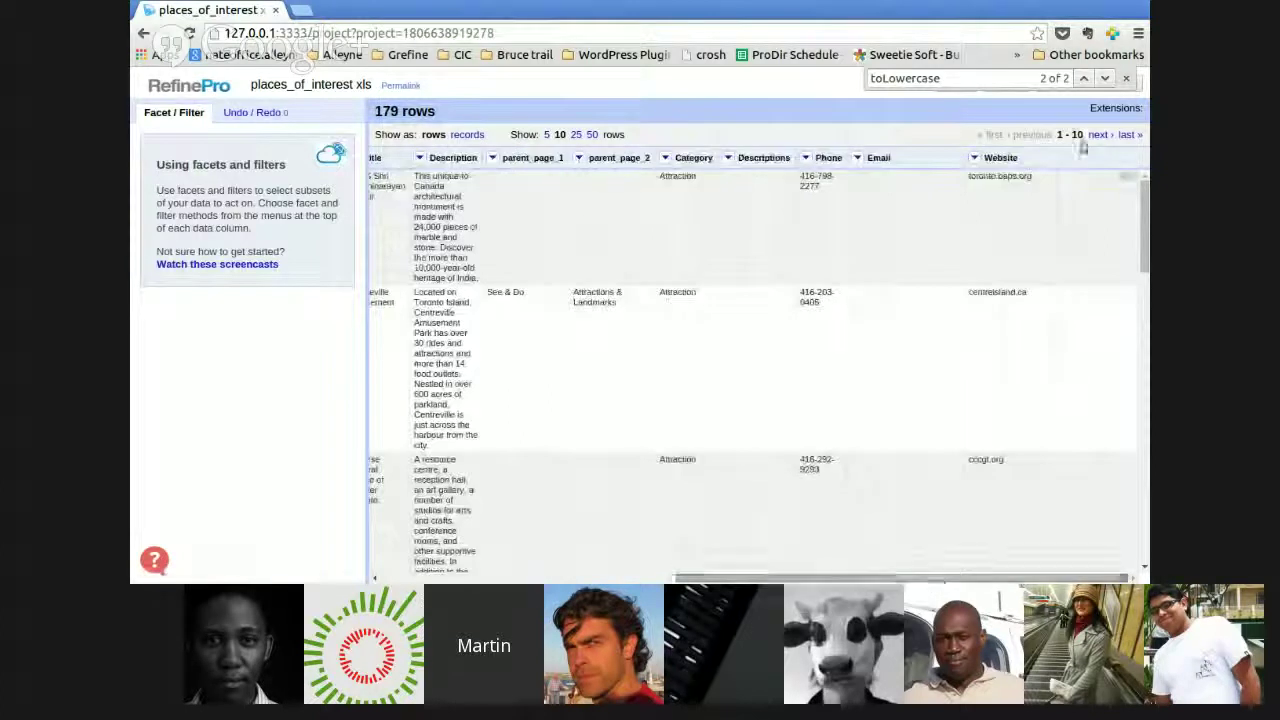
left_click(973, 158)
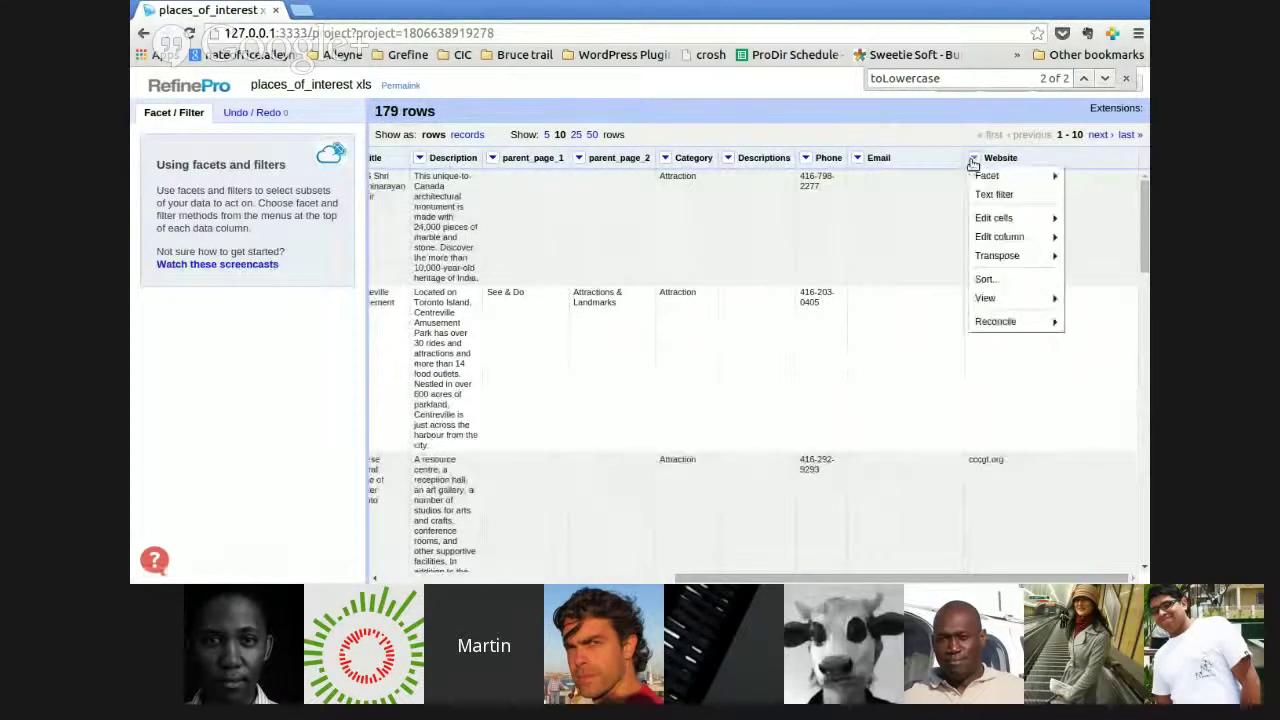
mouse_move(986, 176)
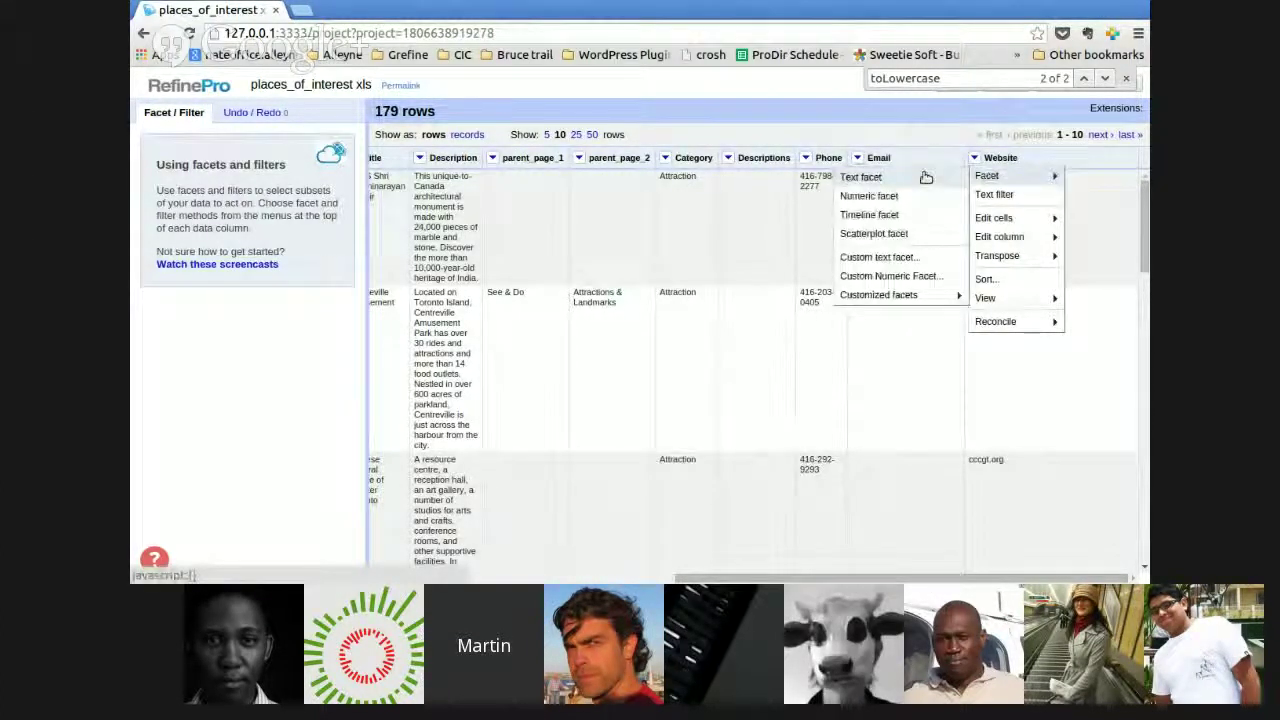
left_click(926, 177)
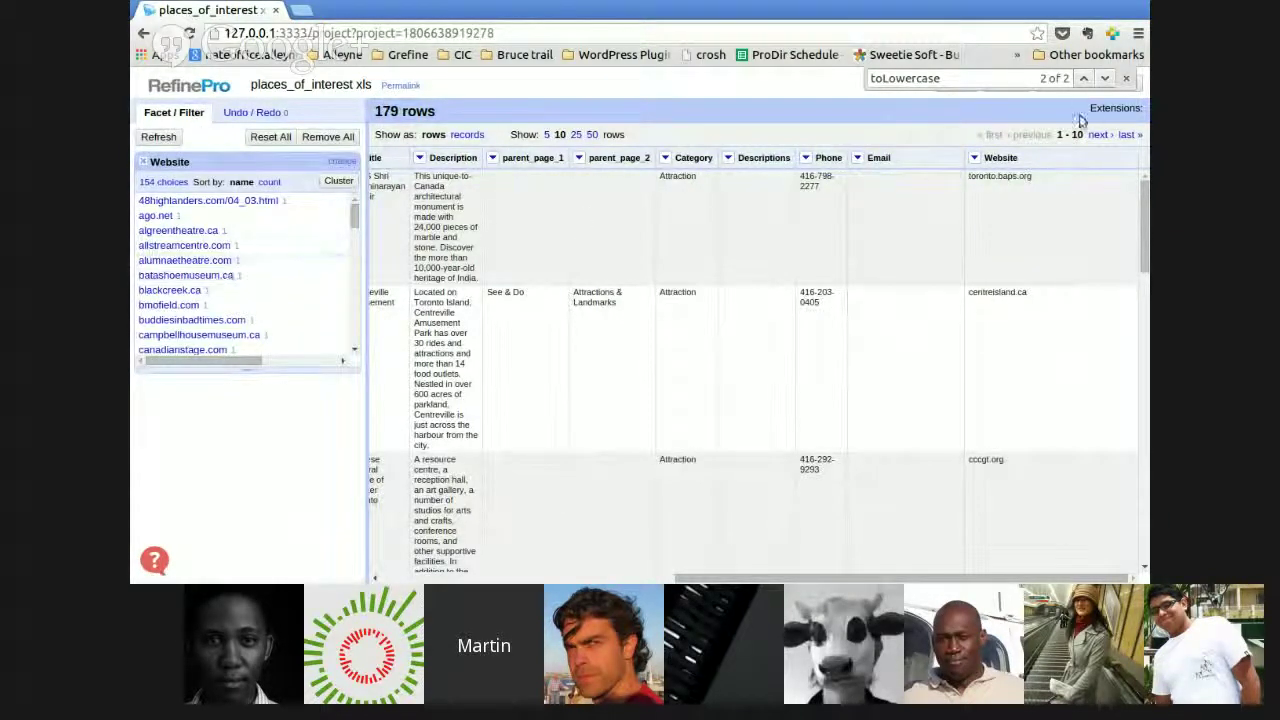
- Add a custom text facet on the Website column with the expression value.contains(".ca")
left_click(977, 160)
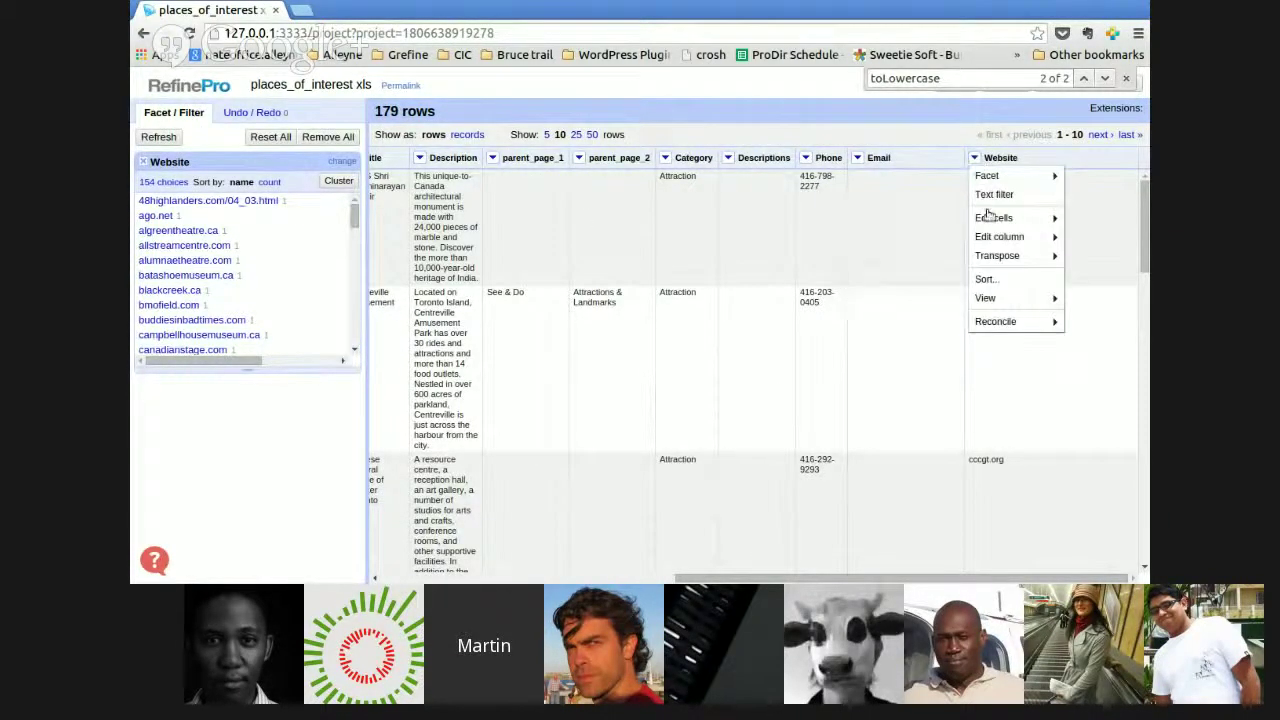
mouse_move(982, 178)
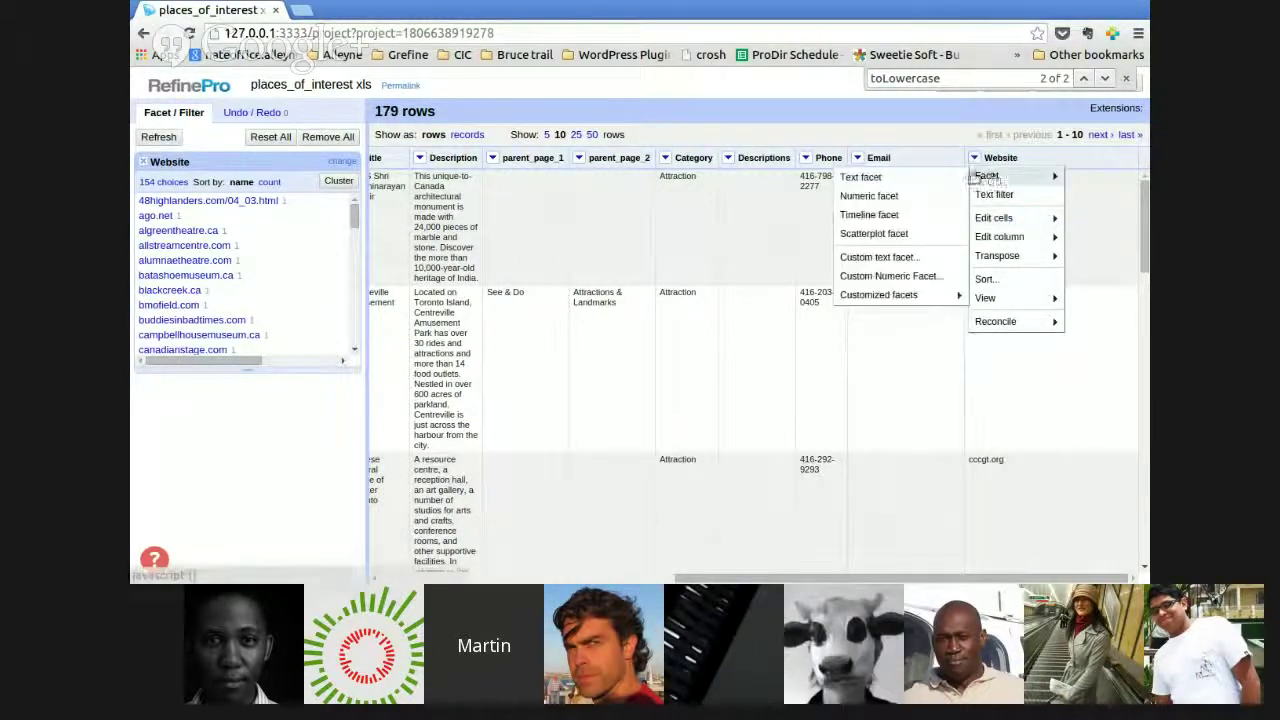
left_click(884, 257)
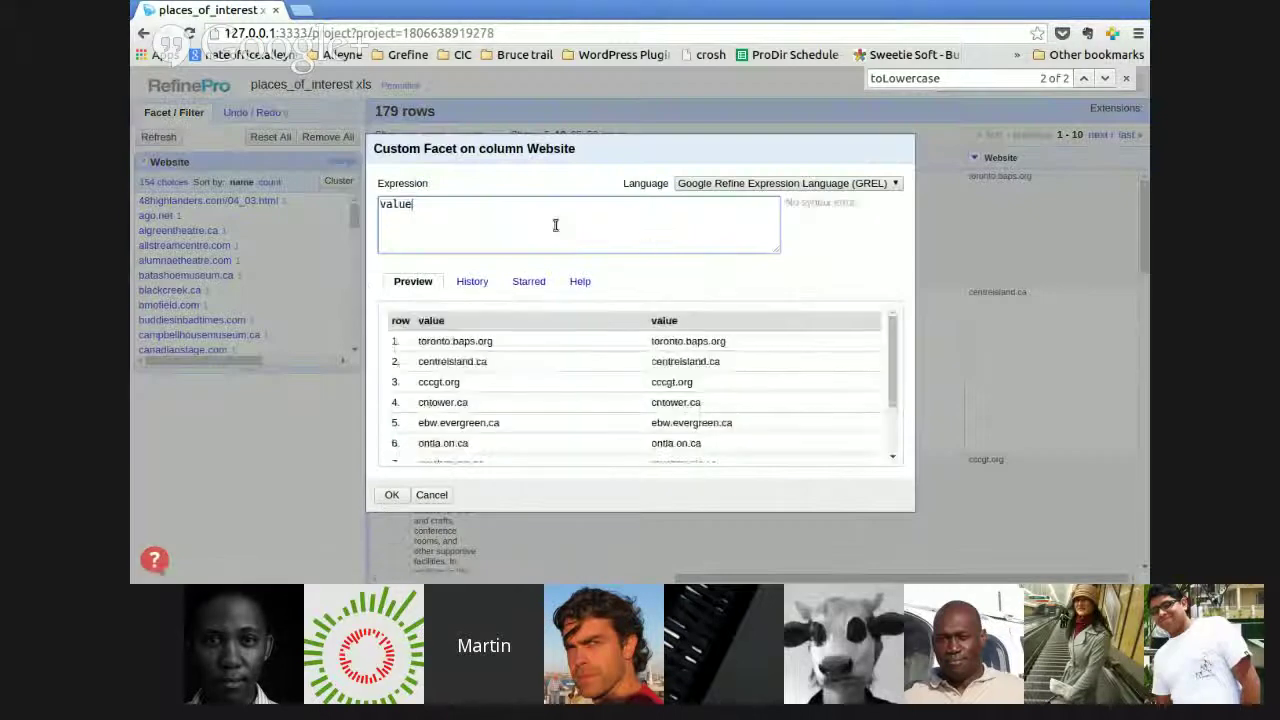
type(".contains(")
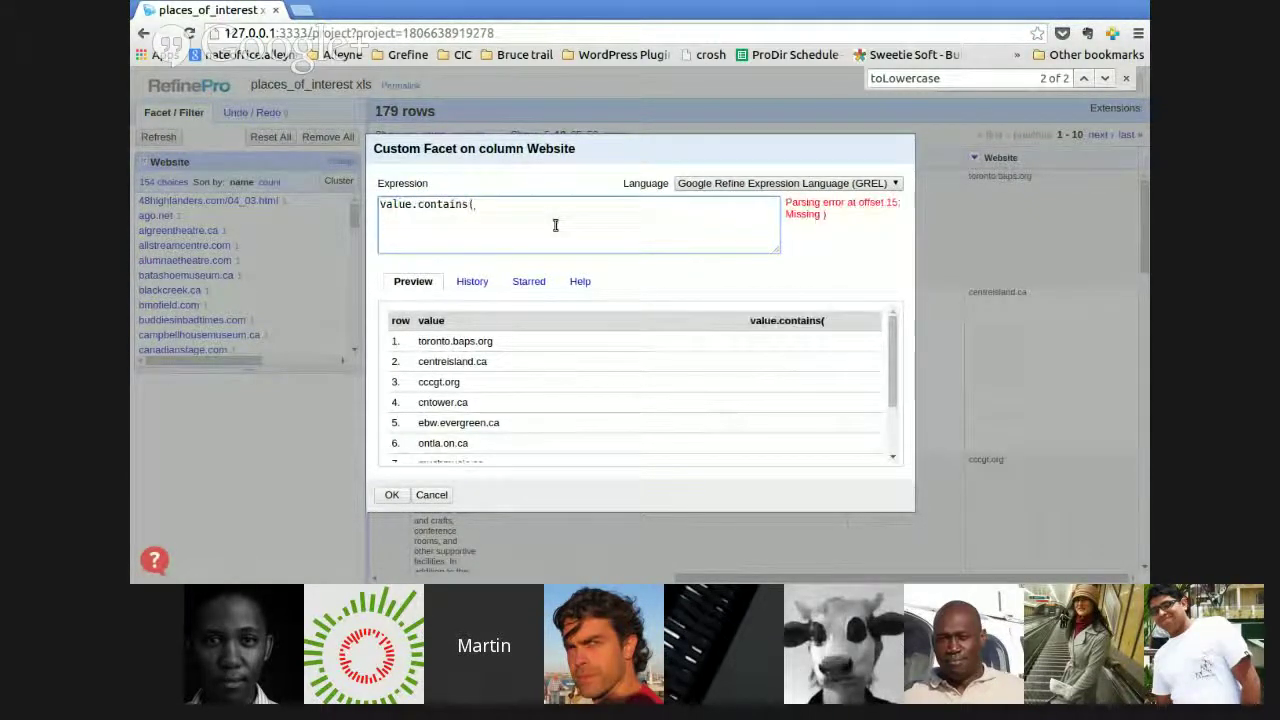
type("\".ca")
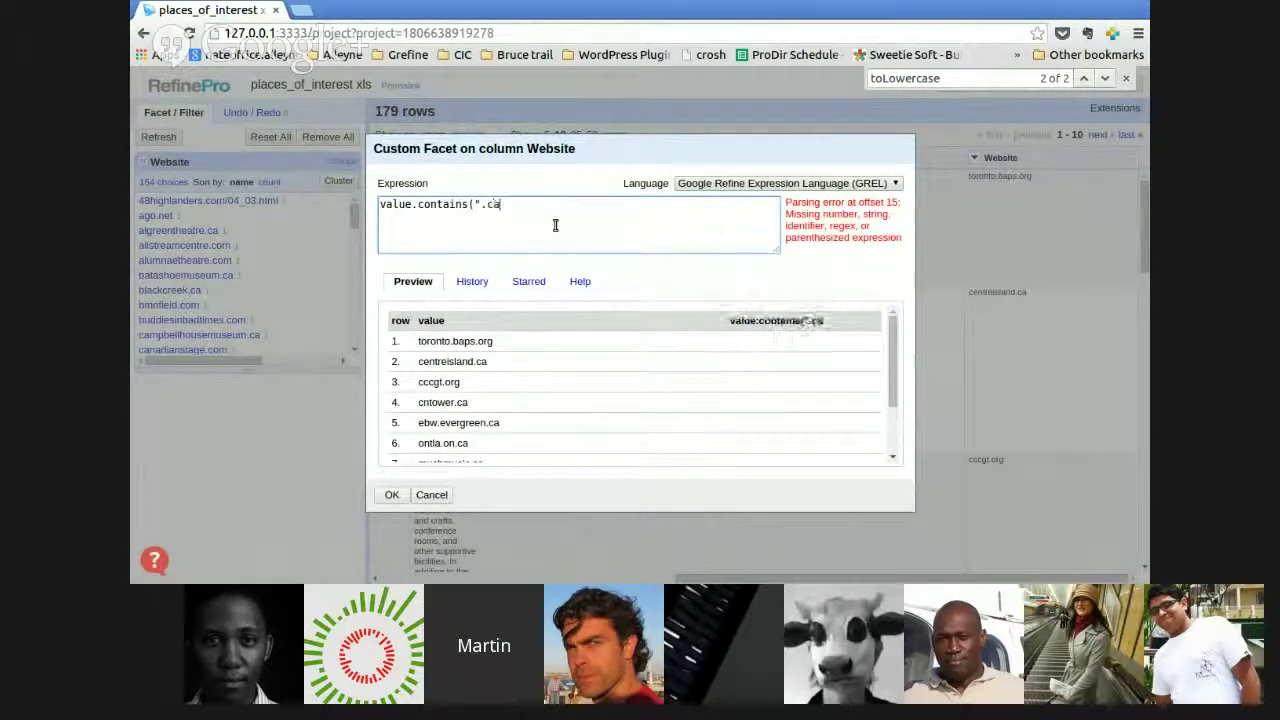
type("\")")
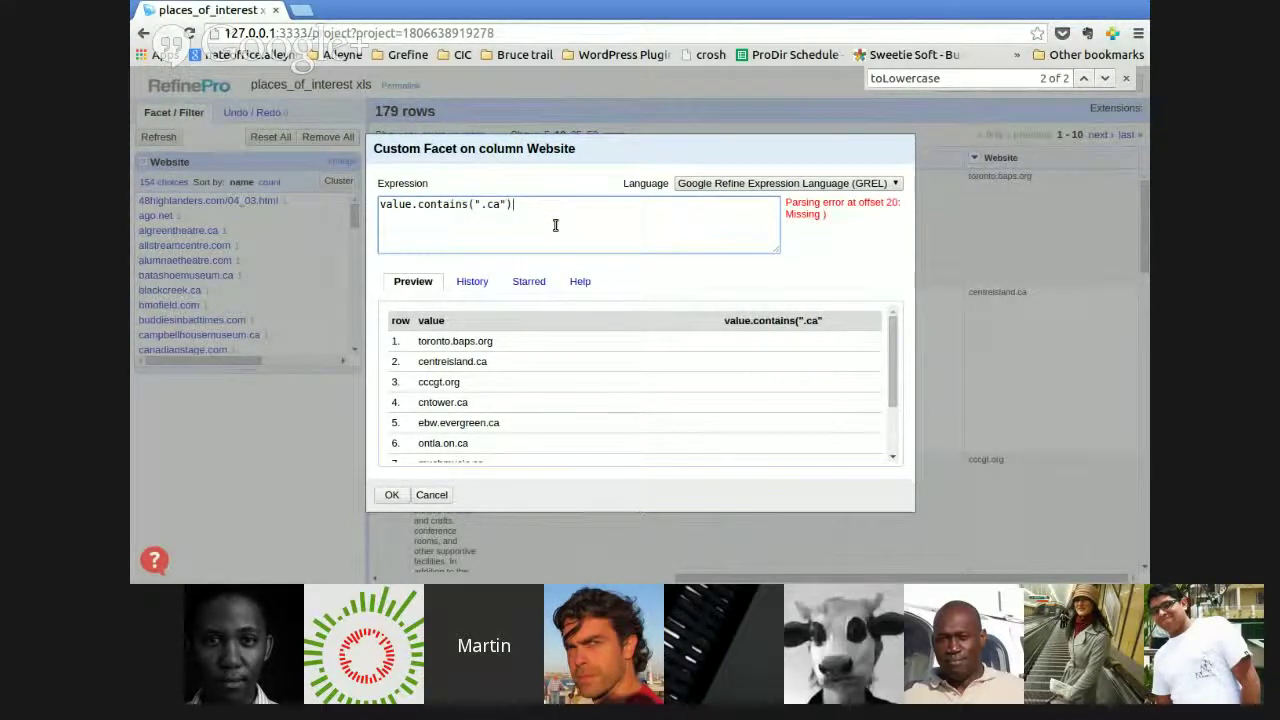
left_click(393, 496)
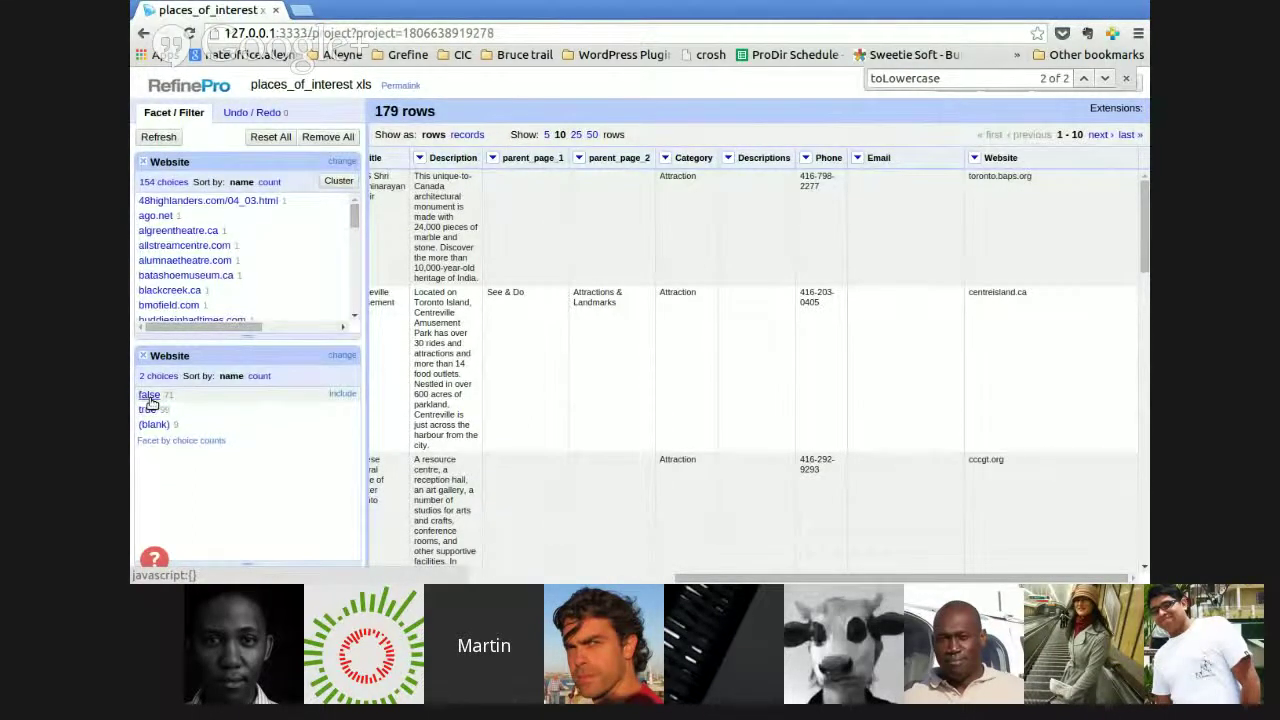
- Check the Website values for the false and true choices of the .ca facet, and remove all facets
left_click(149, 397)
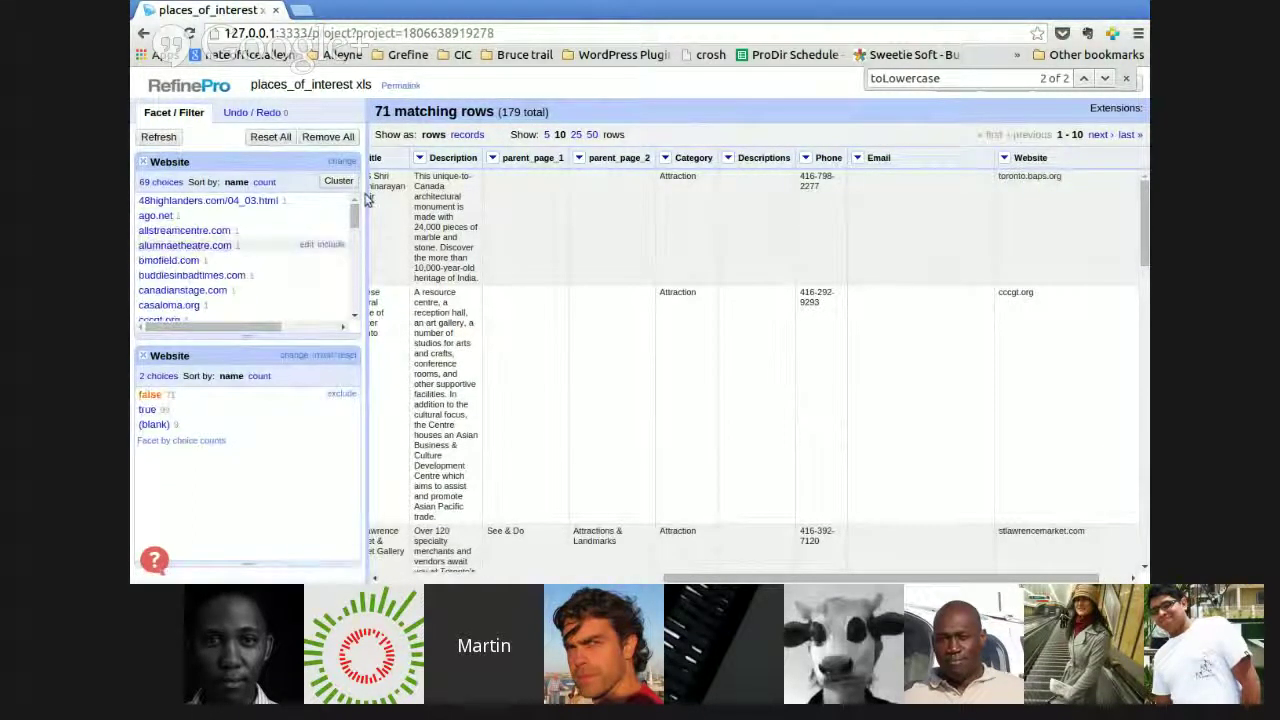
scroll(253, 288, "down", 5)
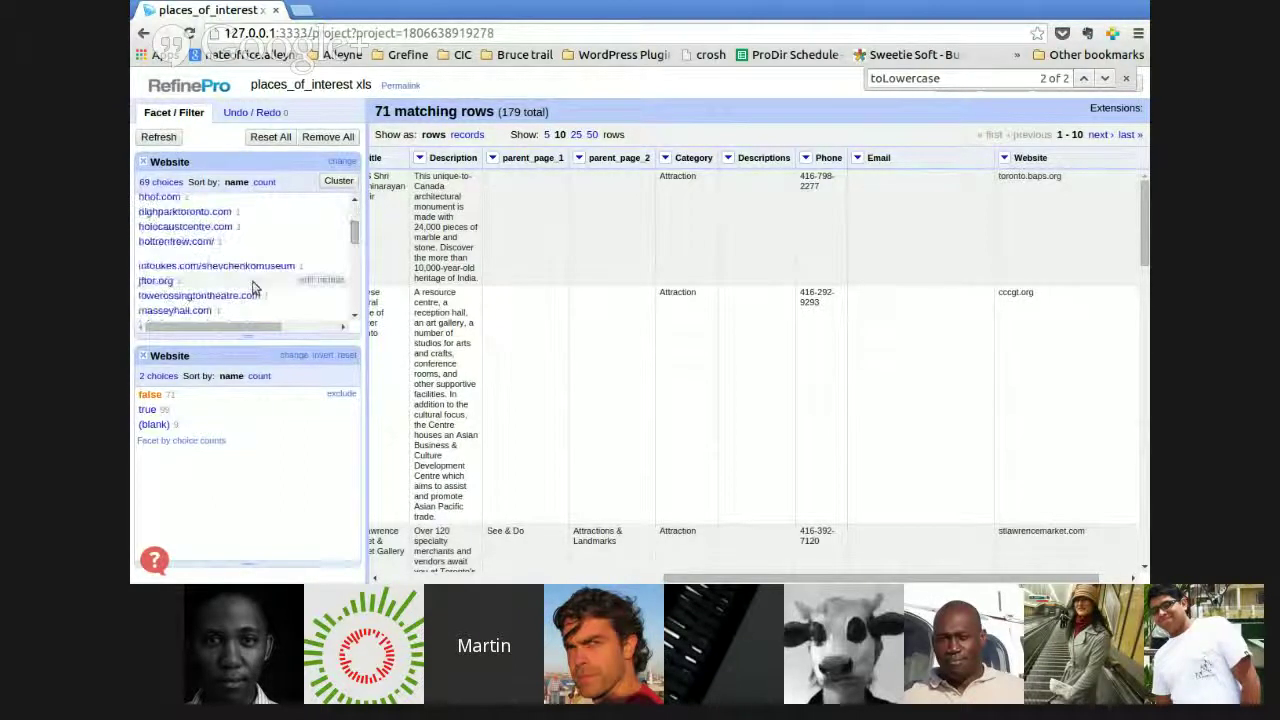
left_click(148, 410)
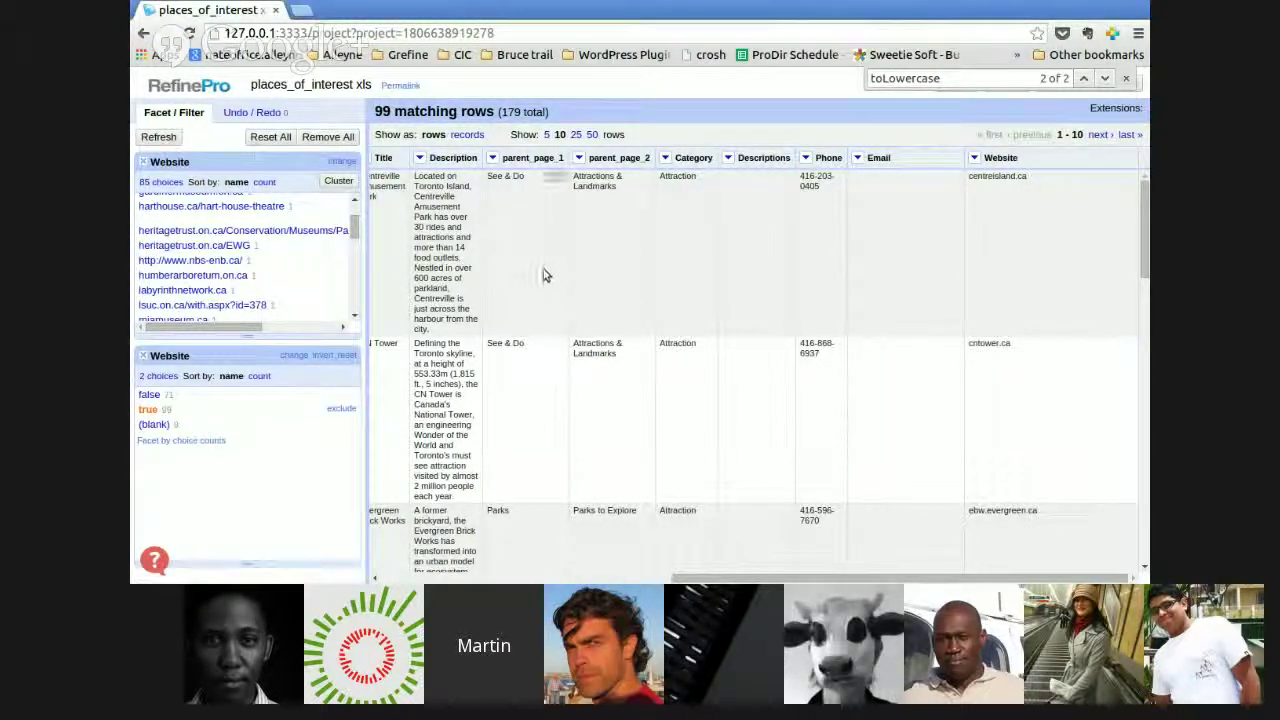
left_click(318, 143)
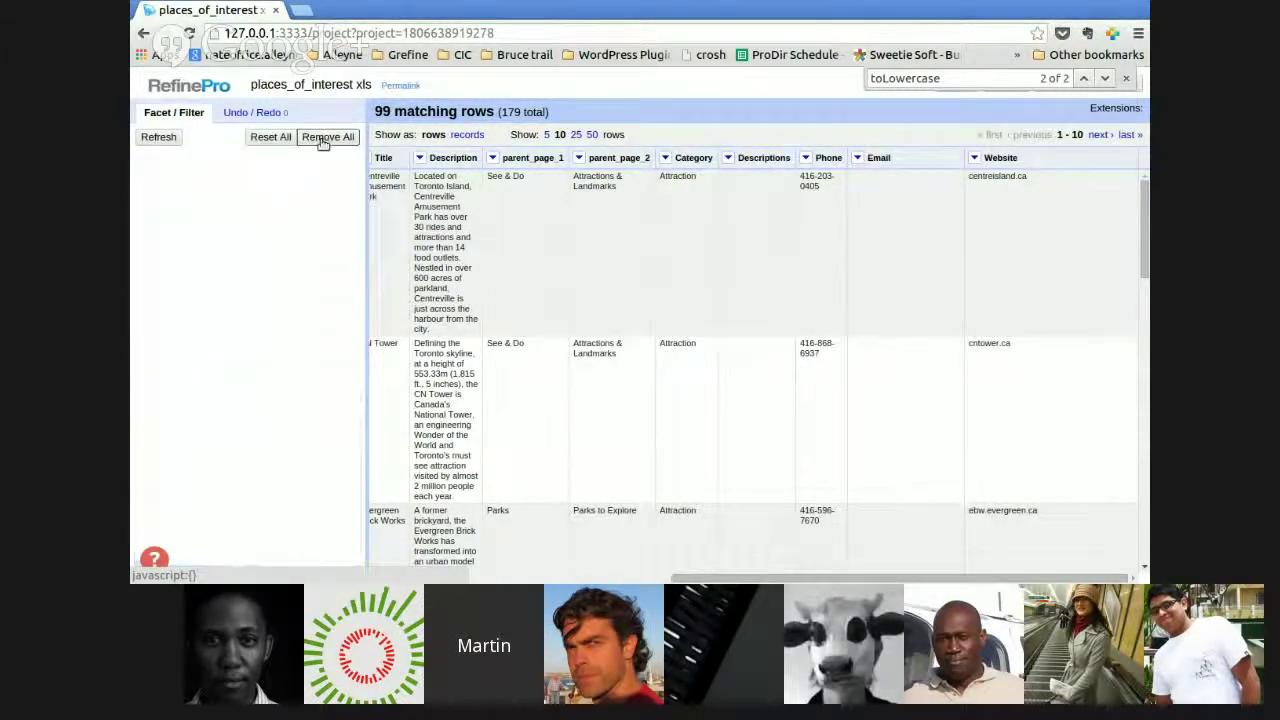
- Add a custom text facet on the Phone column with the GREL expression value.startsWith('416')
left_click(818, 158)
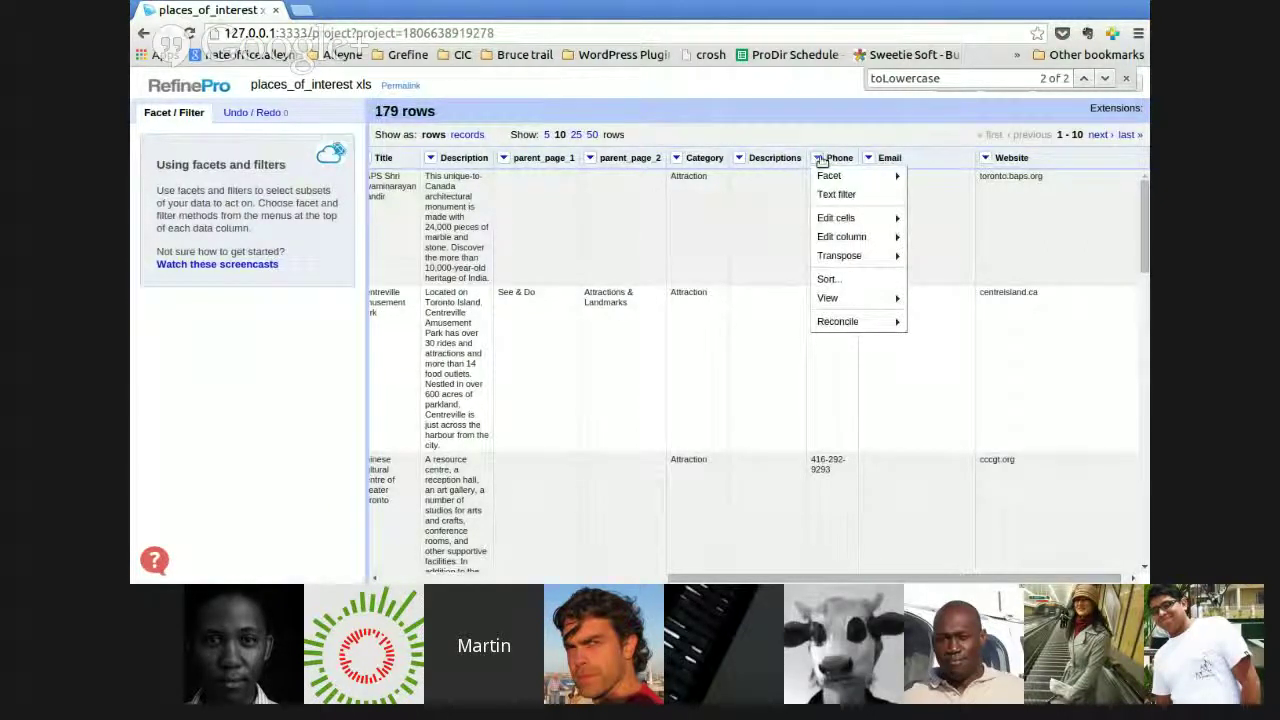
mouse_move(845, 176)
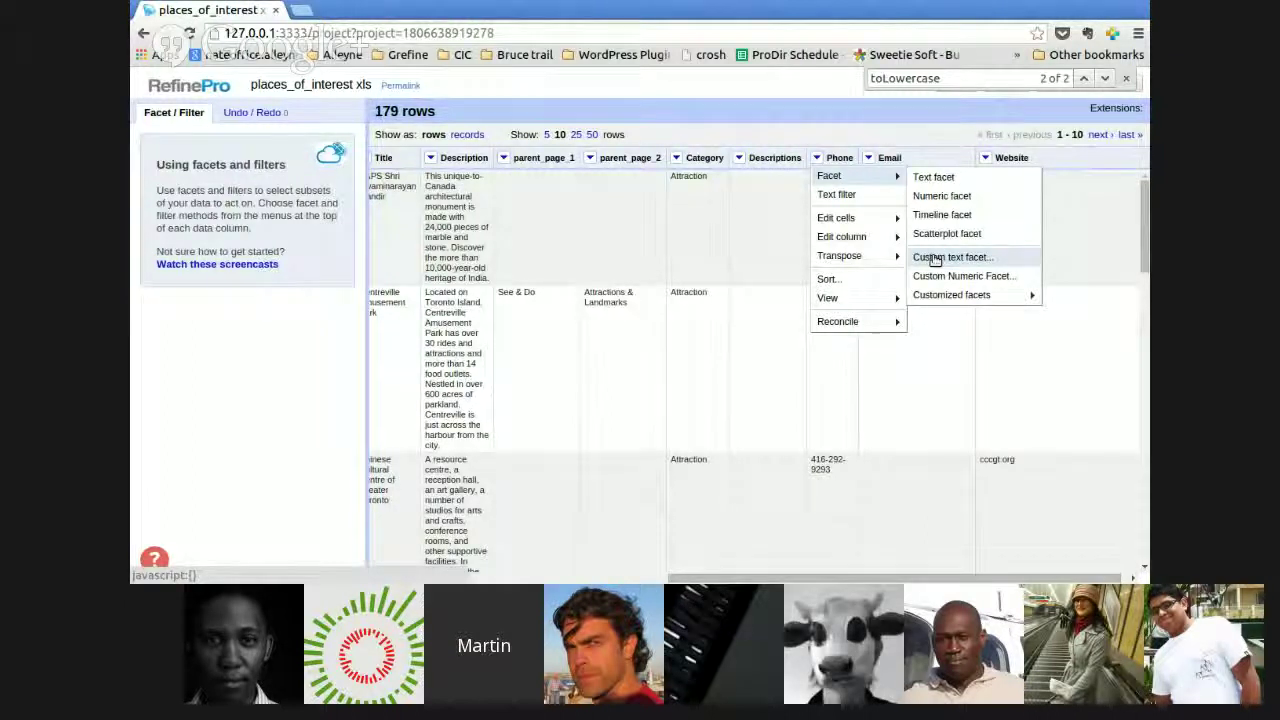
left_click(933, 258)
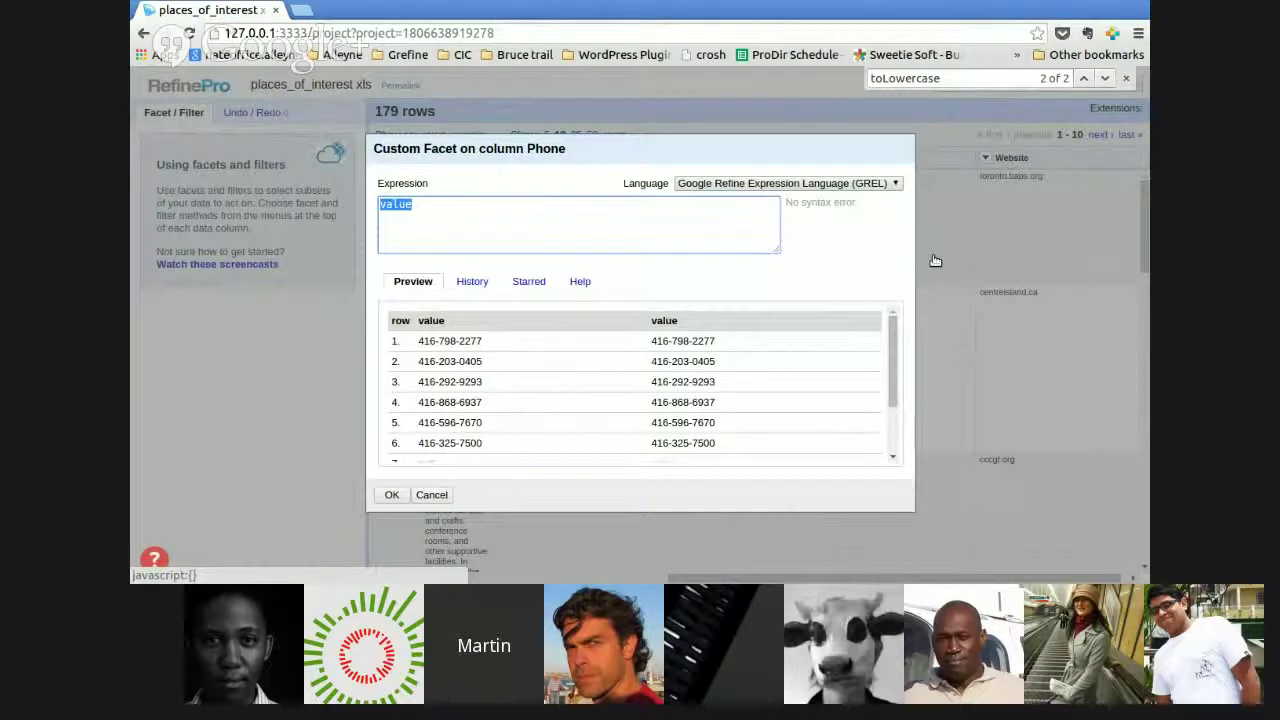
double_click(666, 341)
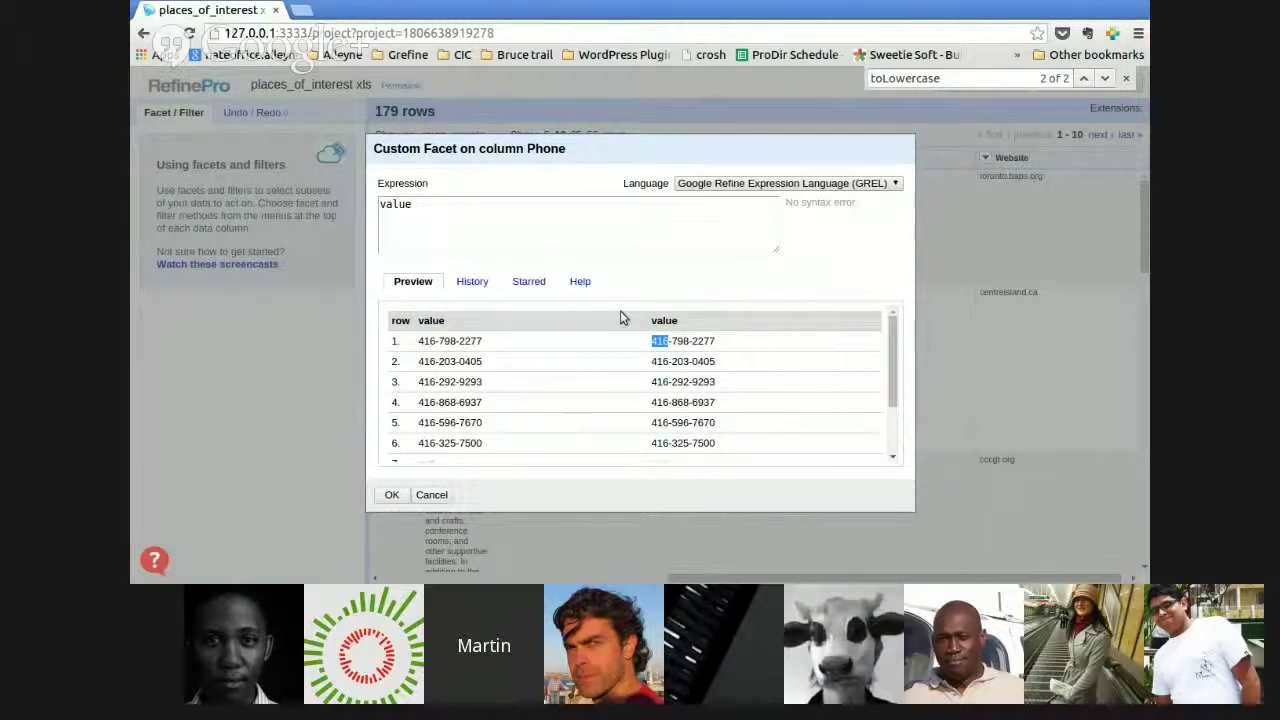
left_click(429, 214)
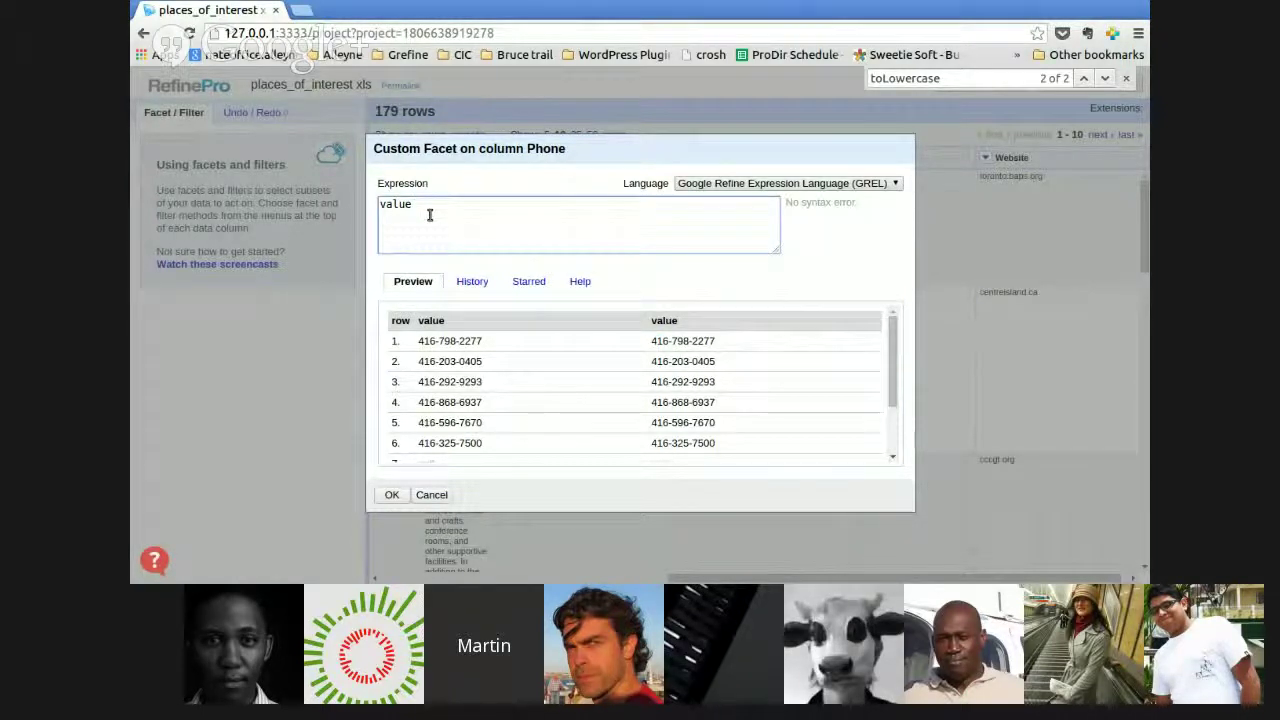
type(".startWith()")
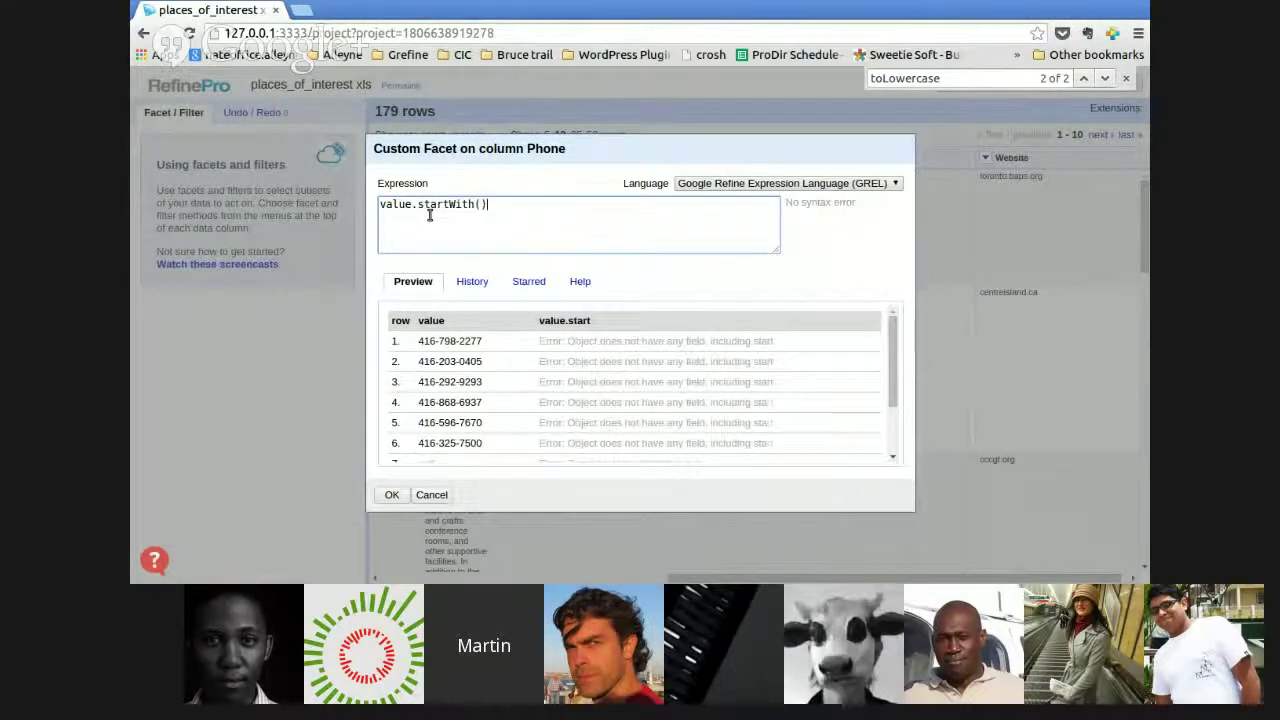
key("Left")
type("'416")
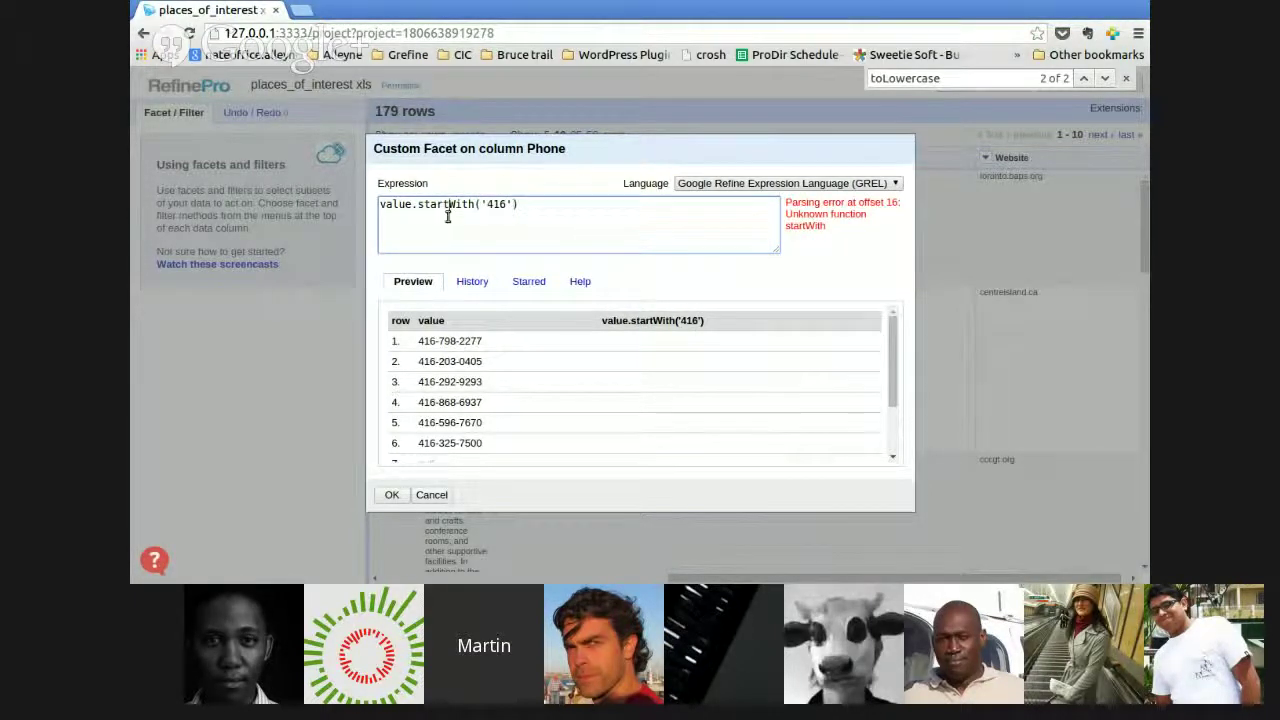
left_click(445, 207)
type("s")
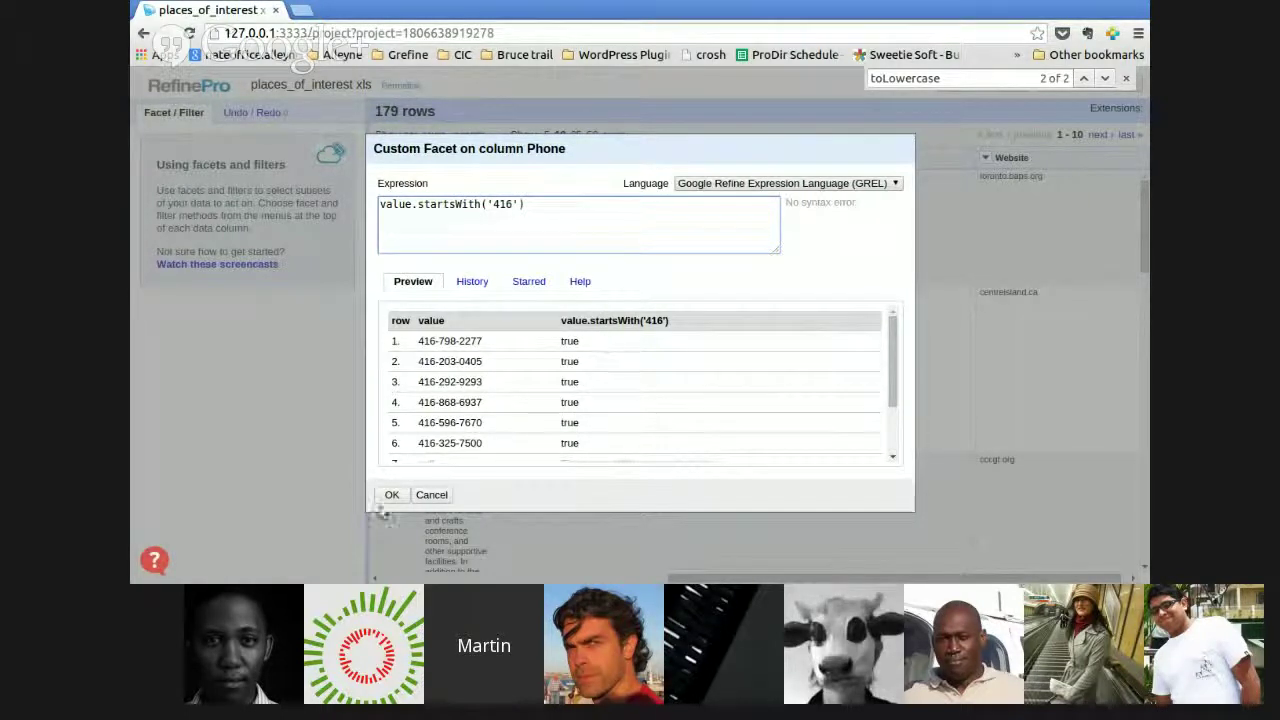
left_click(390, 496)
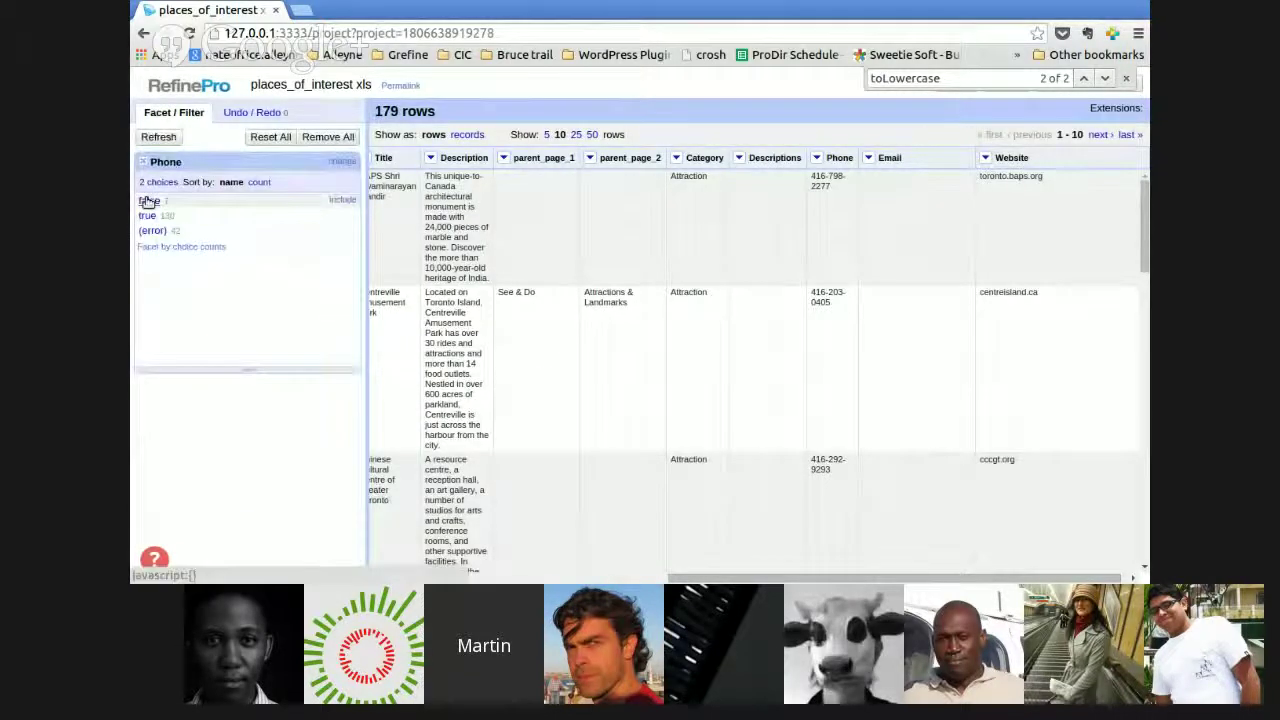
- Filter to the Phone facet's false rows and examine how their phone numbers are formatted
left_click(148, 202)
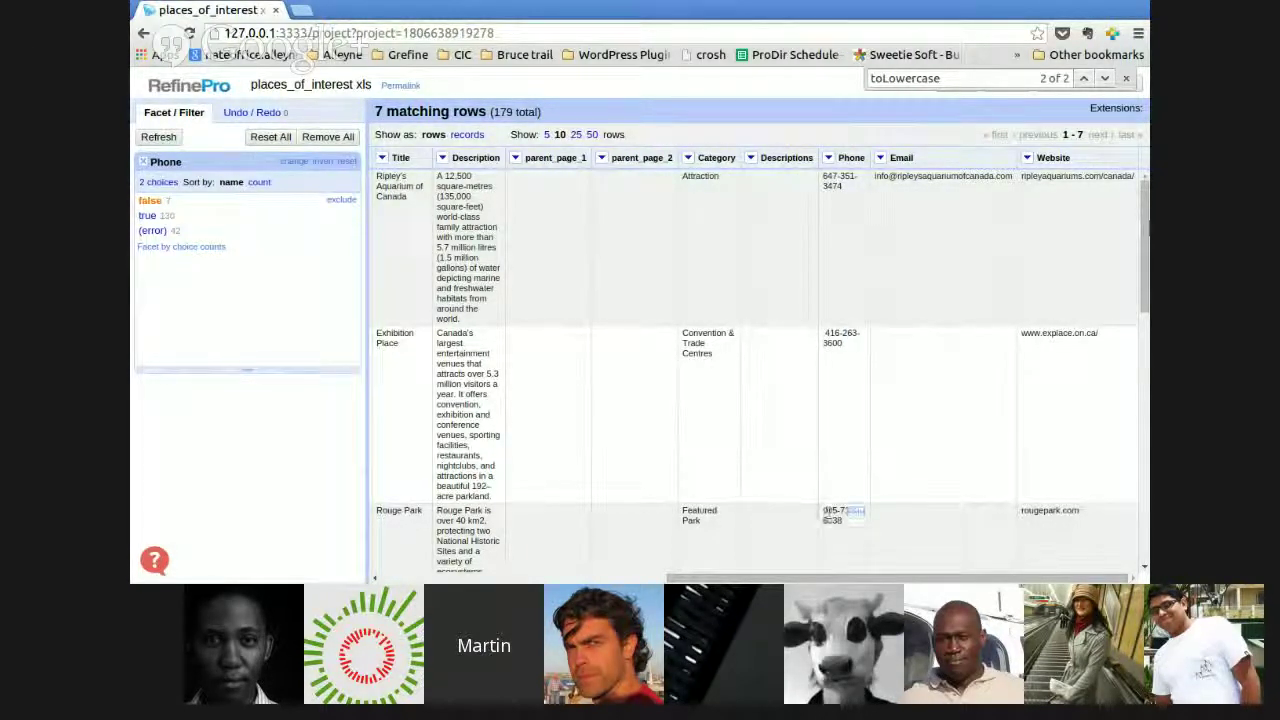
left_click_drag(1146, 234, 1148, 310)
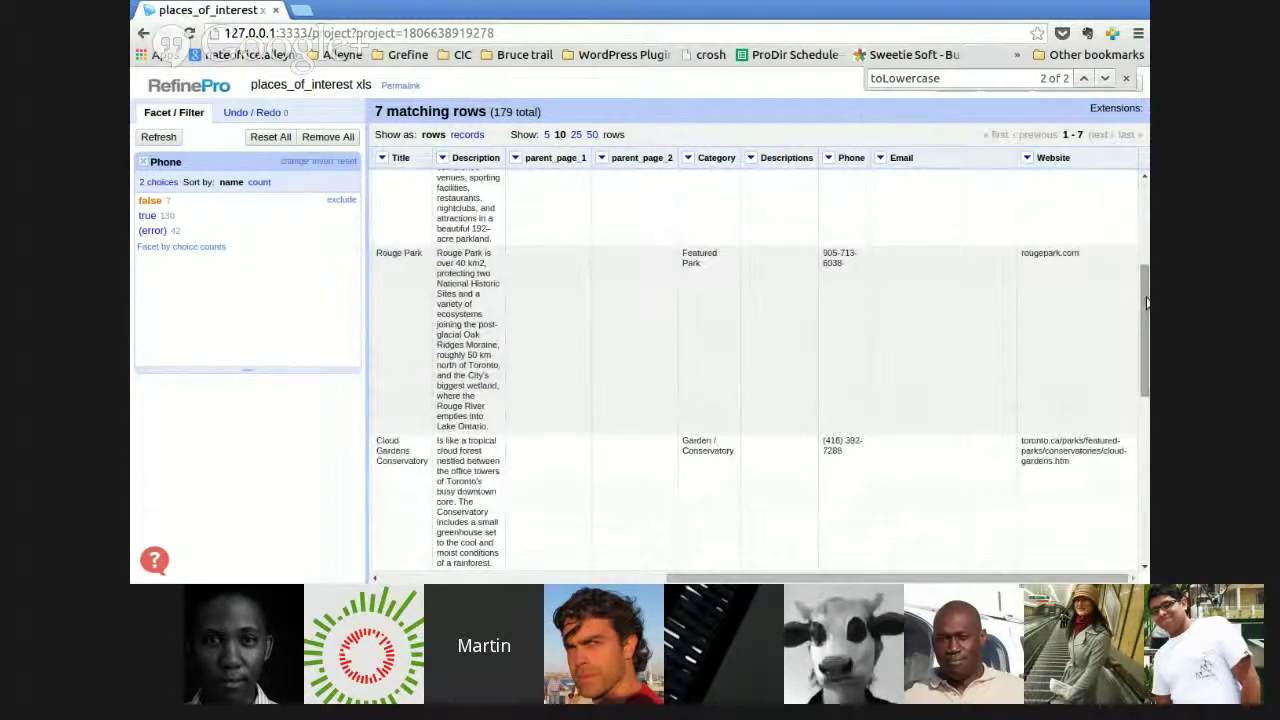
left_click_drag(1148, 310, 1149, 358)
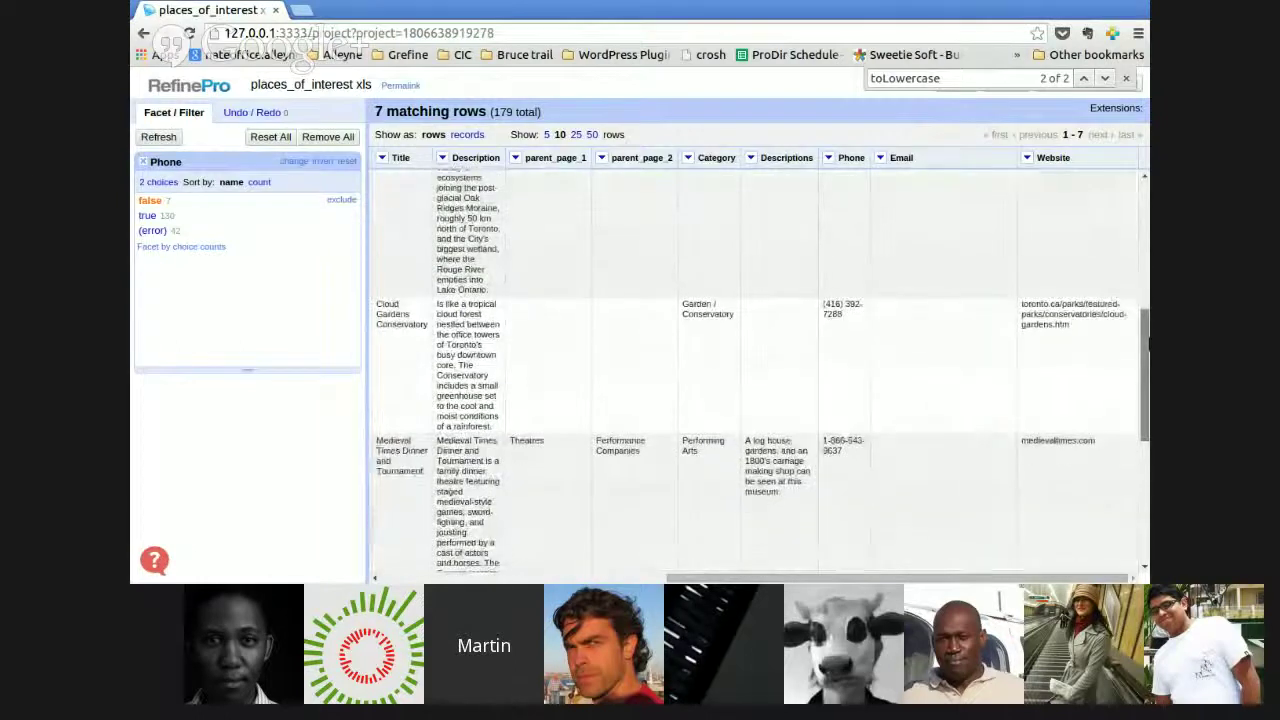
double_click(853, 319)
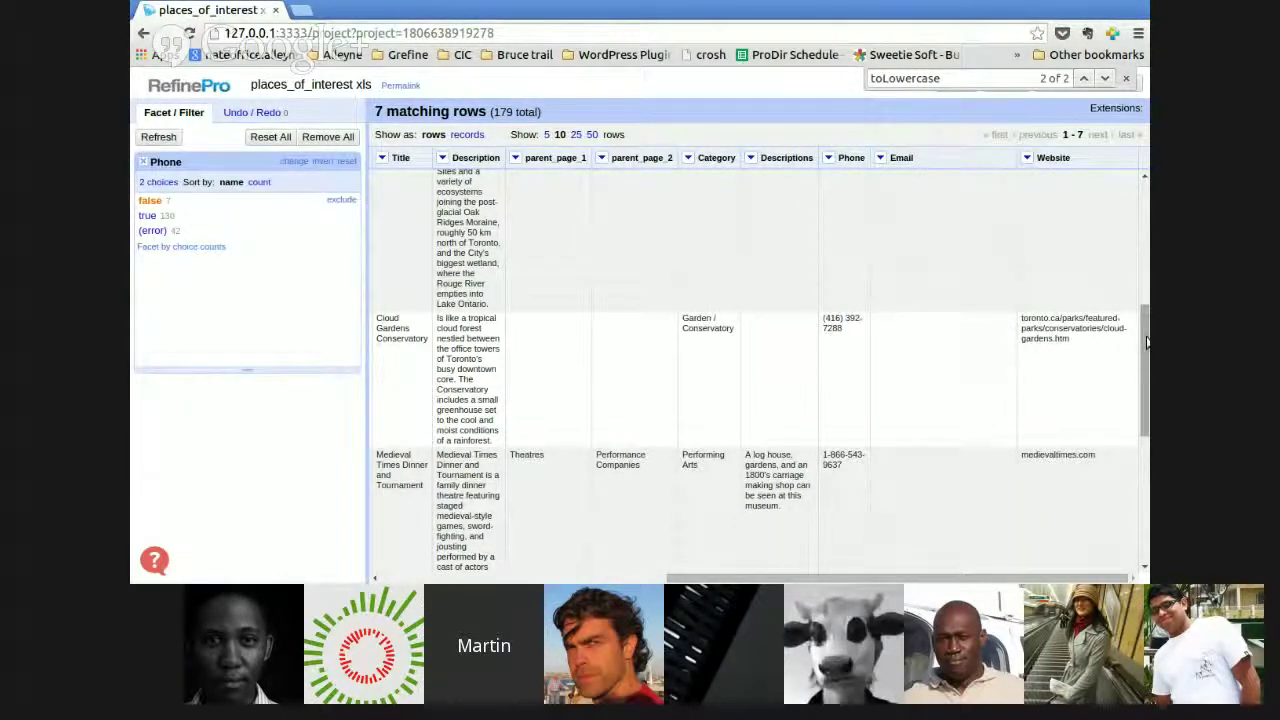
scroll(1144, 376, "down", 1)
scroll(1144, 376, "down", 3)
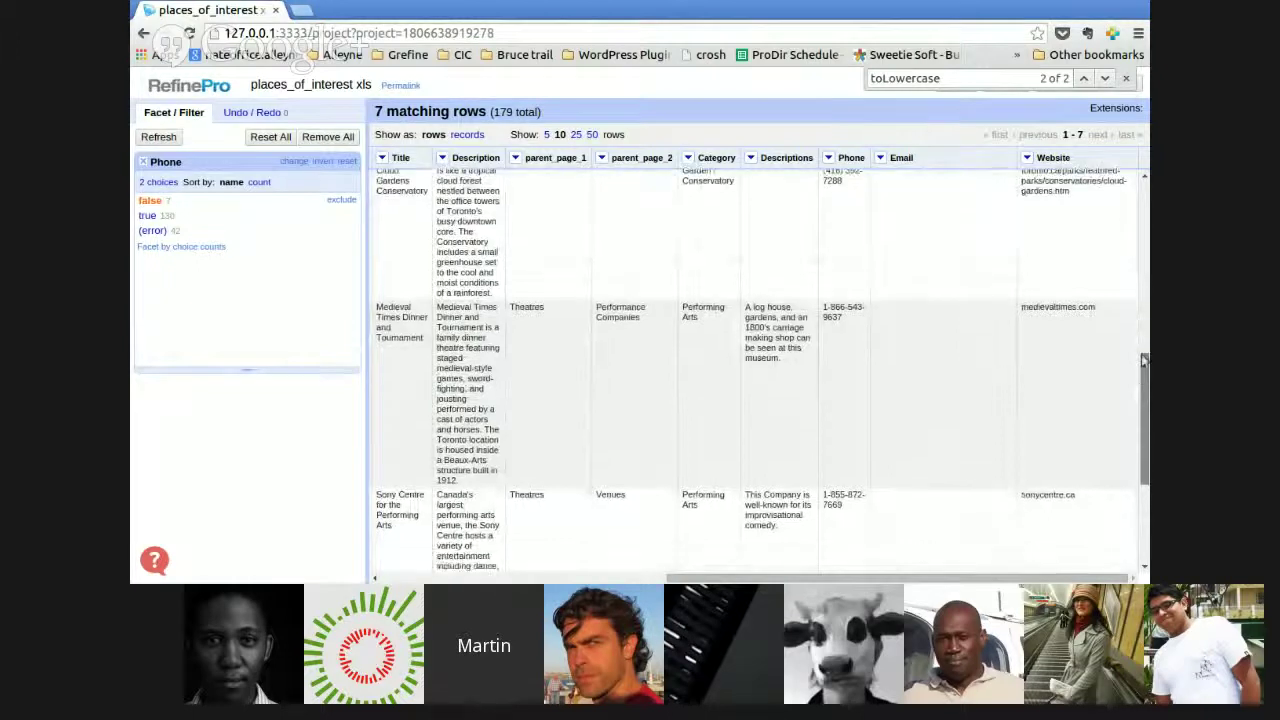
scroll(908, 349, "up", 4)
left_click(1146, 291)
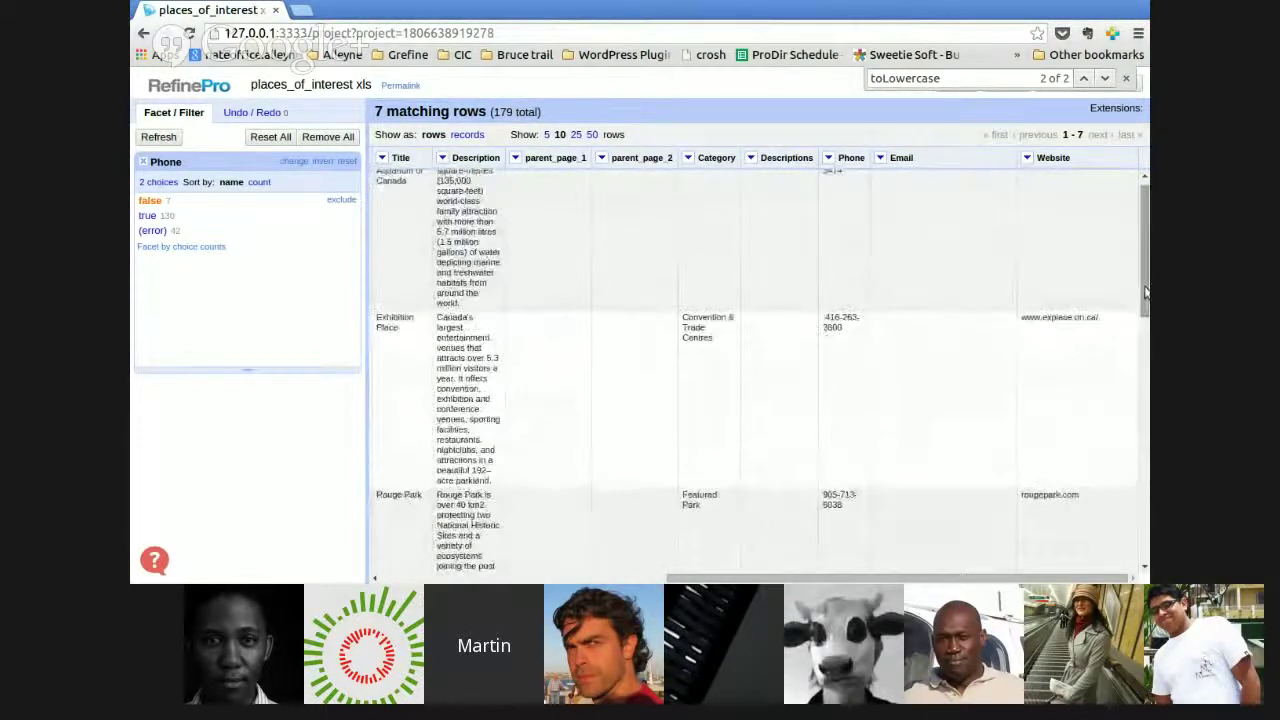
left_click_drag(866, 317, 818, 325)
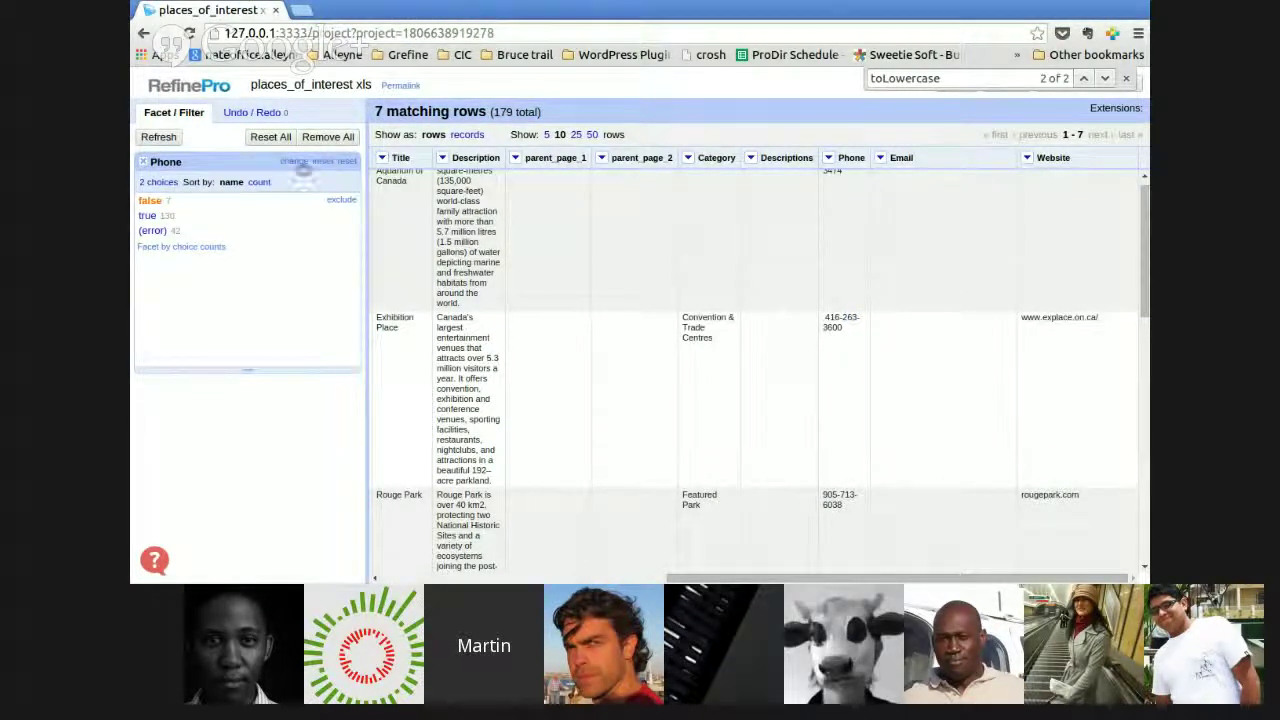
- Change the Phone facet's expression to value.endsWith('0')
left_click(299, 163)
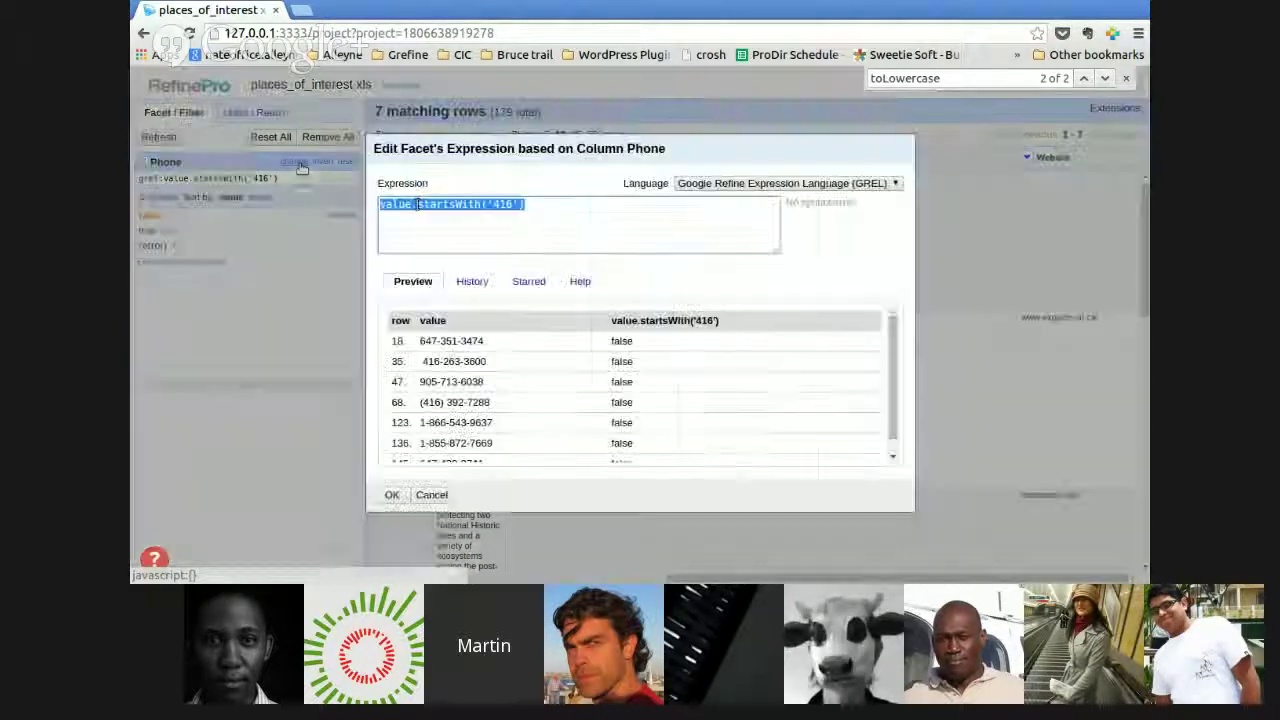
left_click(443, 205)
left_click_drag(449, 205, 417, 204)
type("end")
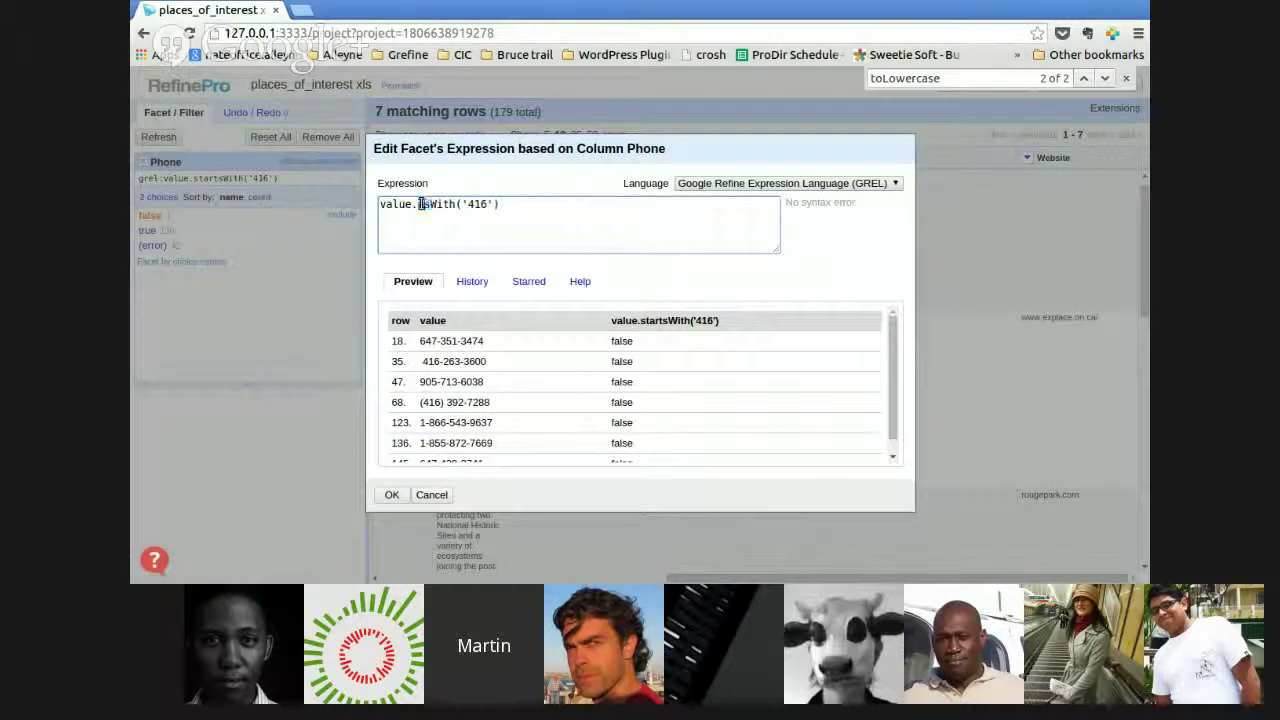
double_click(490, 204)
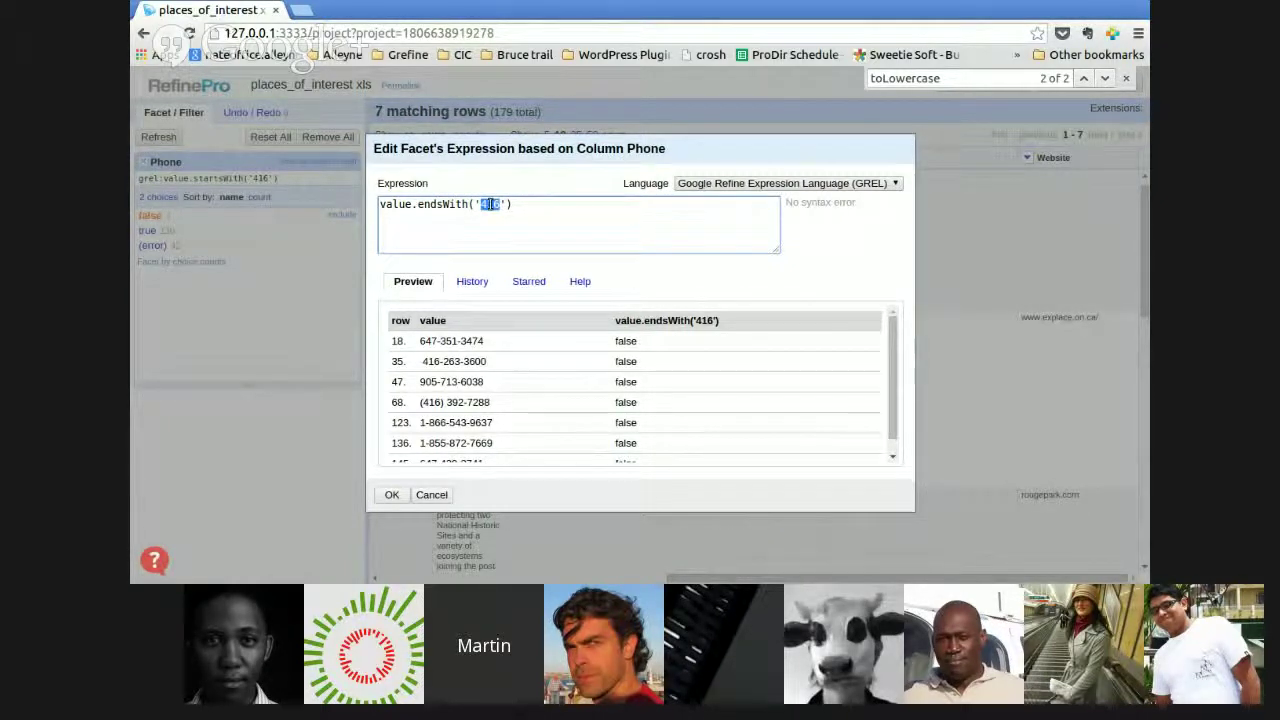
type("0")
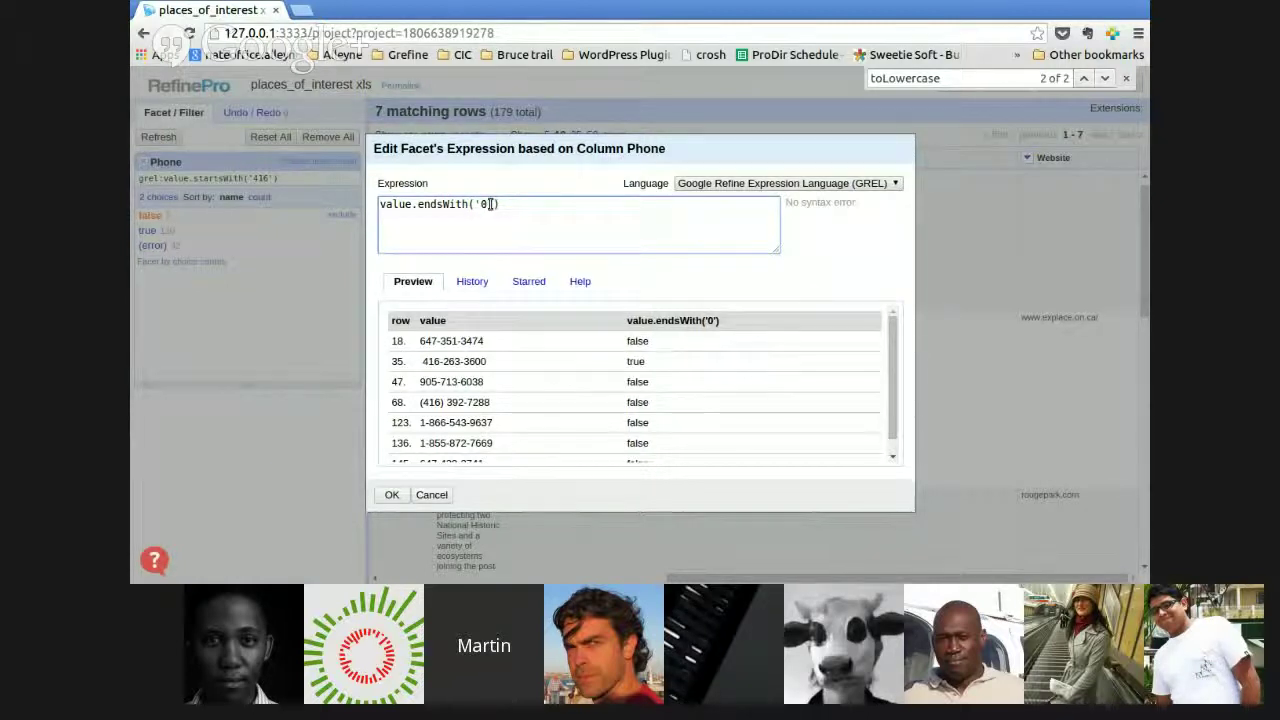
left_click(390, 496)
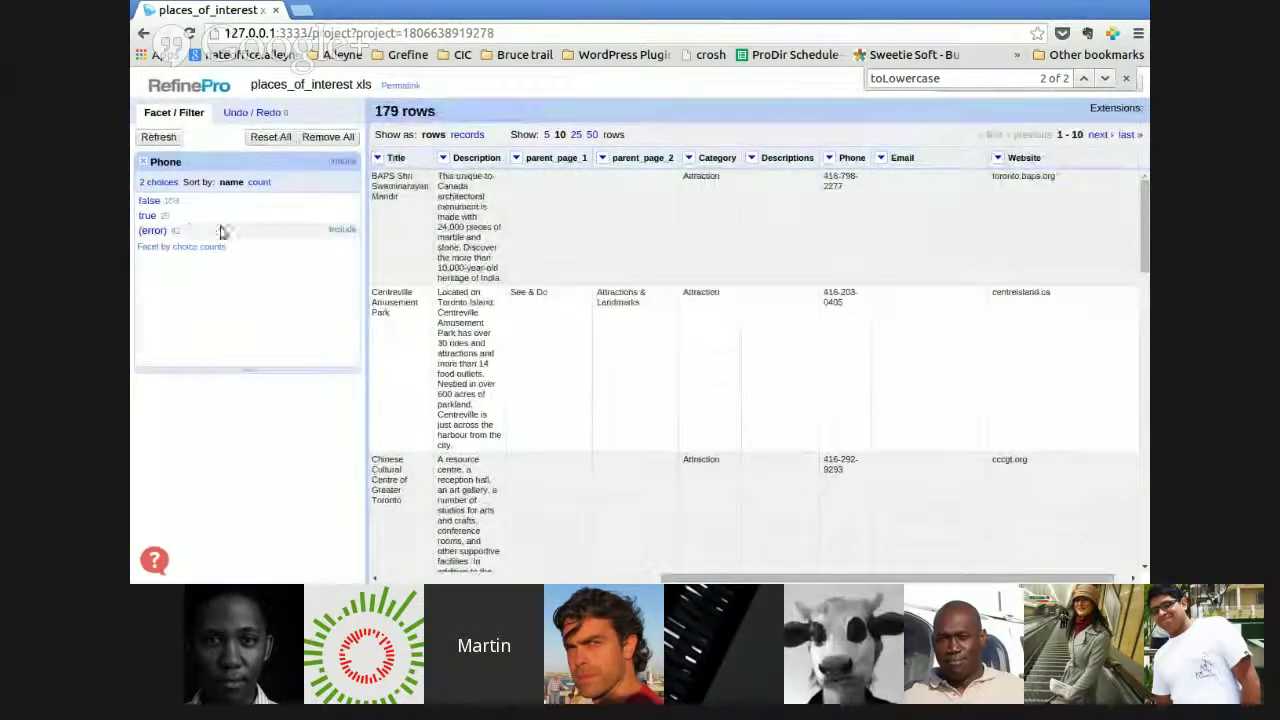
- Filter to the true rows of the Phone facet, and remove the facet
left_click(147, 216)
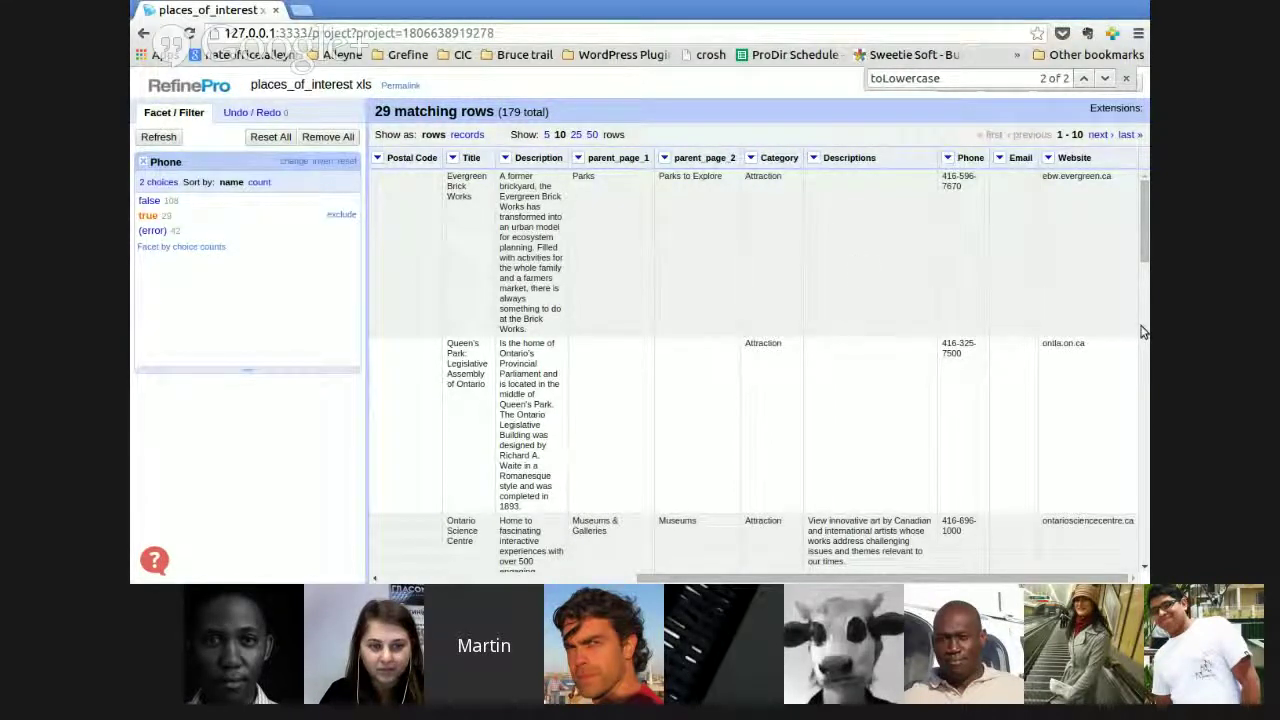
left_click(146, 163)
left_click(147, 164)
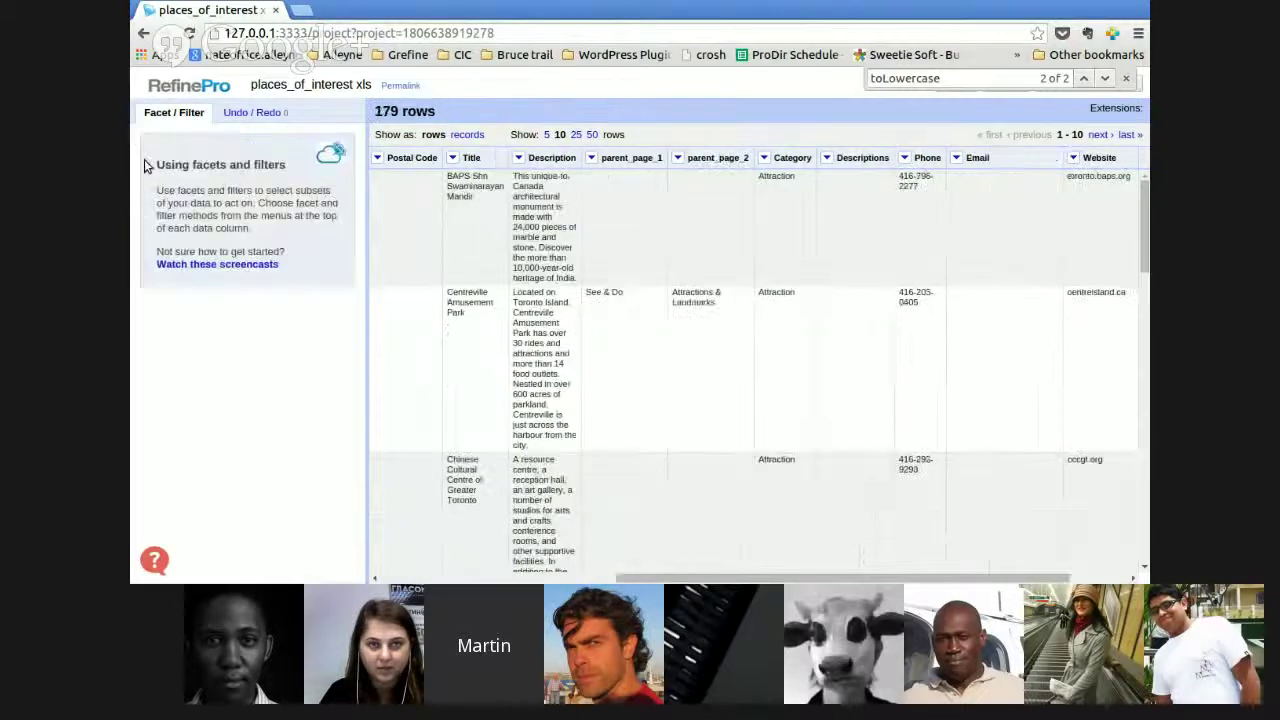
- Split the Website column into several columns using the period as separator, with cell type guessing and removal of the original column enabled
left_click_drag(842, 578, 902, 578)
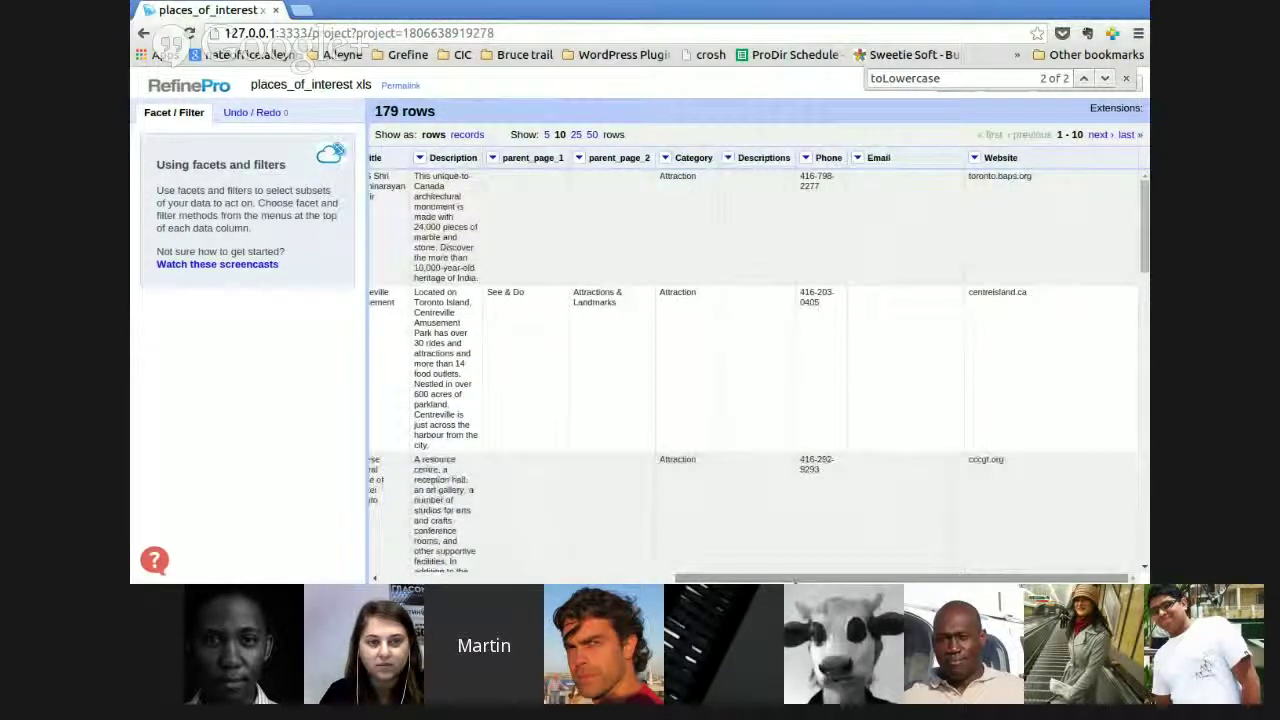
left_click(973, 158)
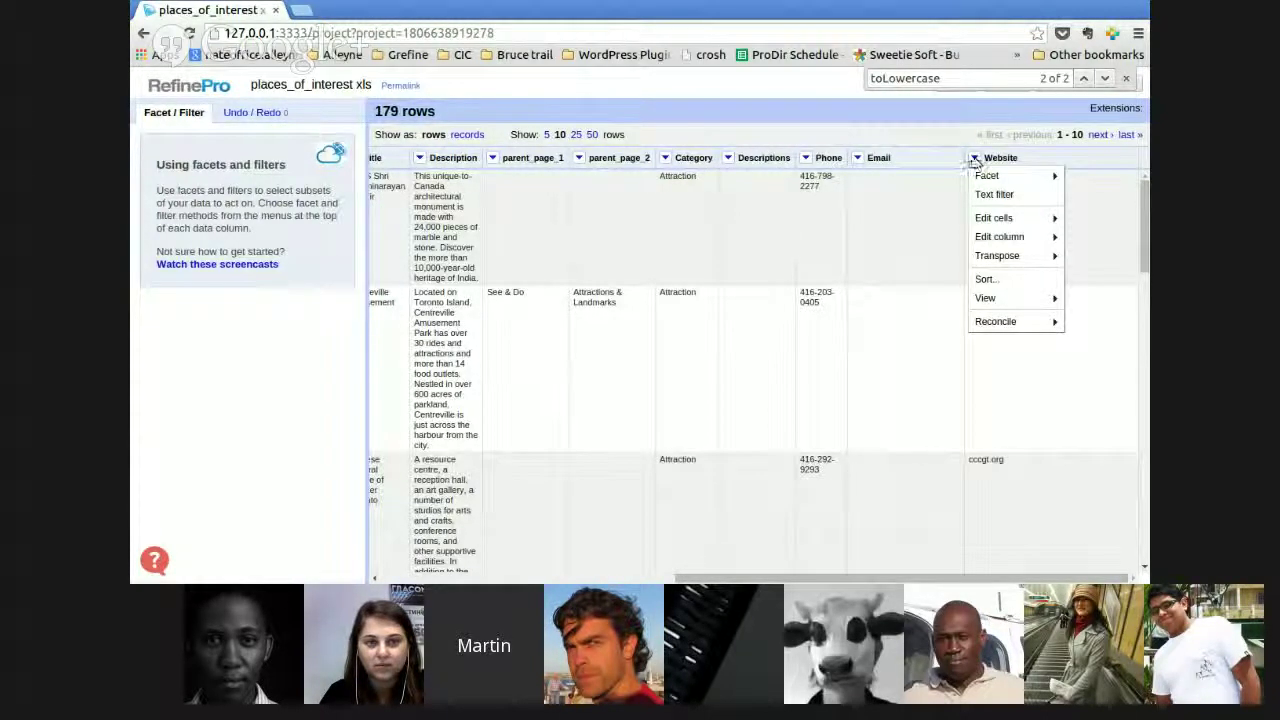
left_click(974, 159)
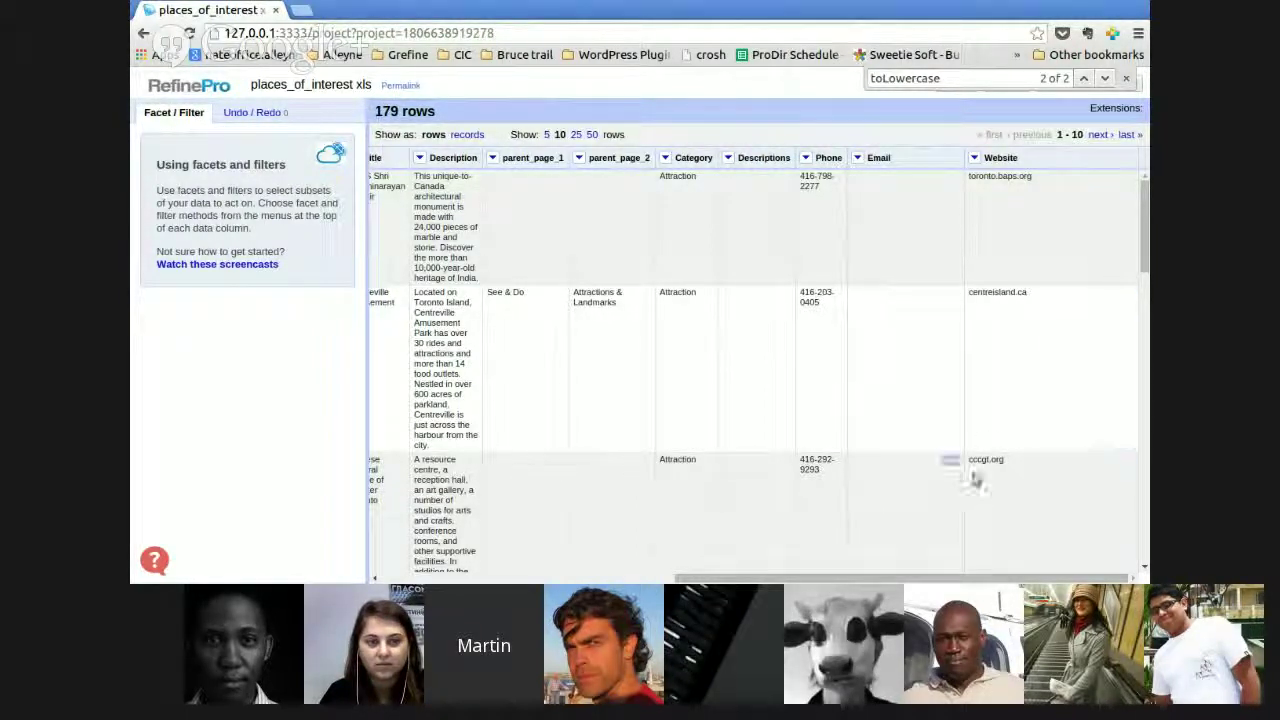
left_click_drag(991, 458, 1006, 459)
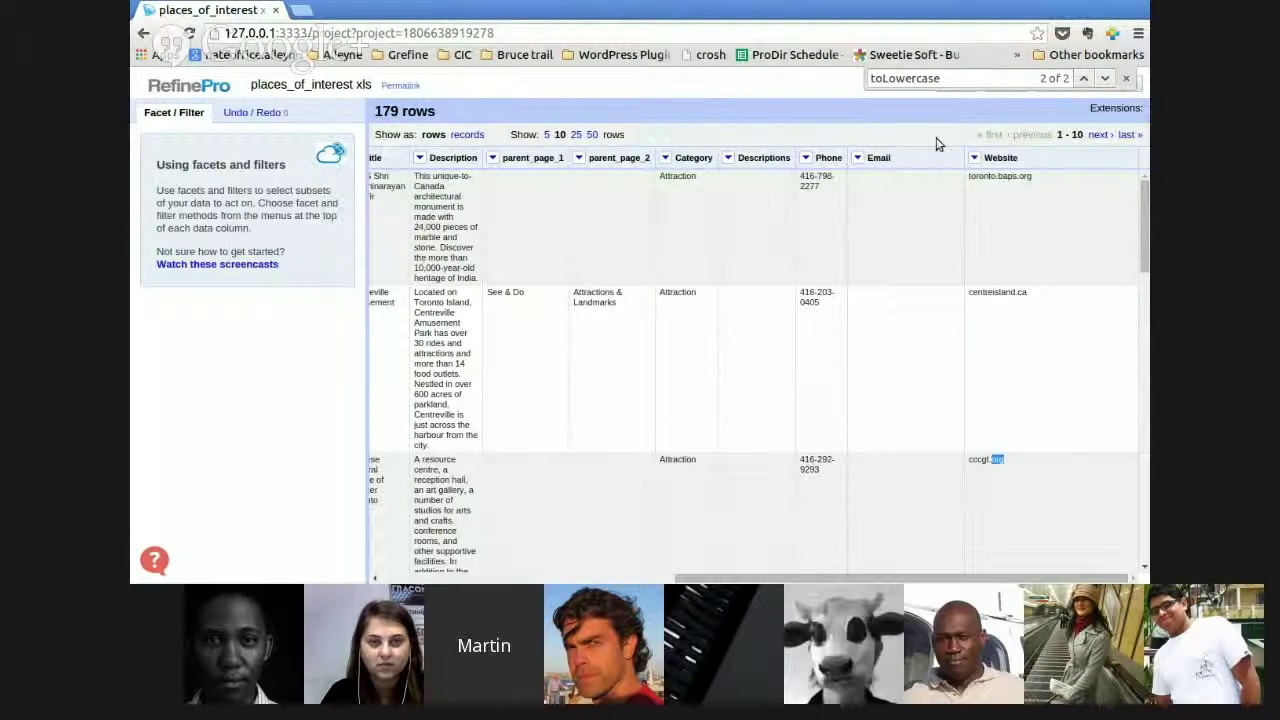
left_click(974, 158)
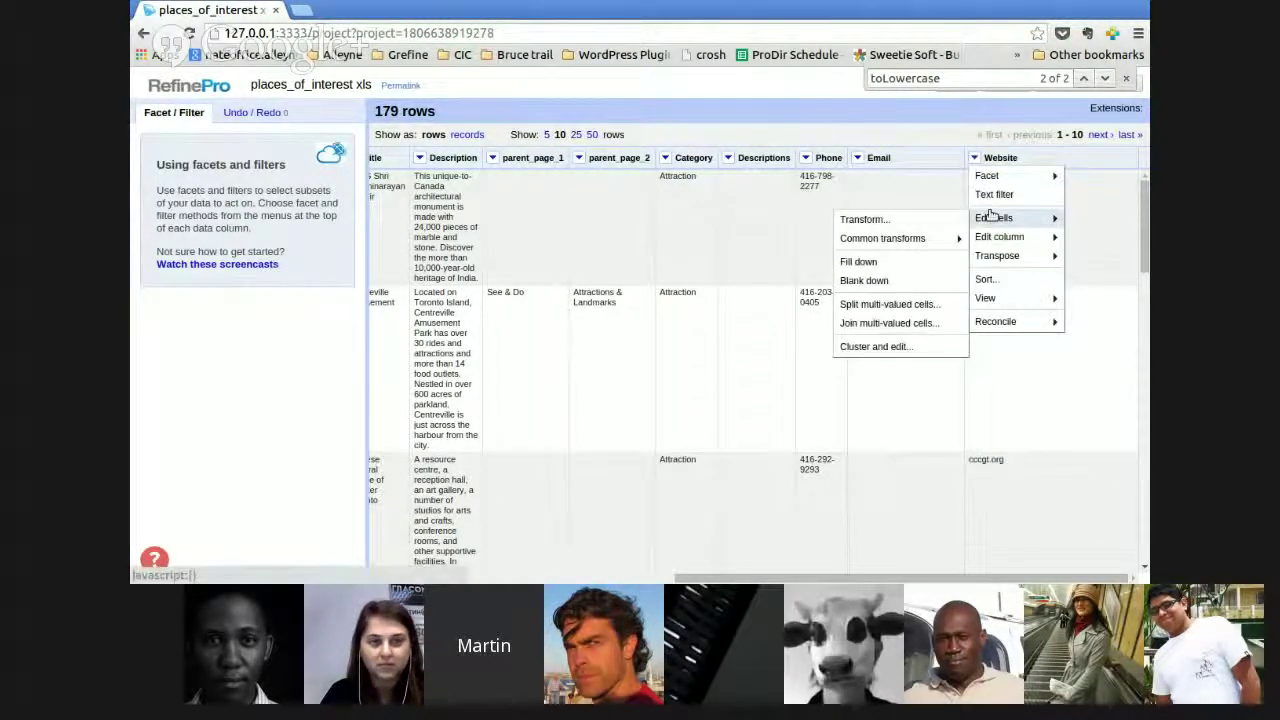
mouse_move(980, 237)
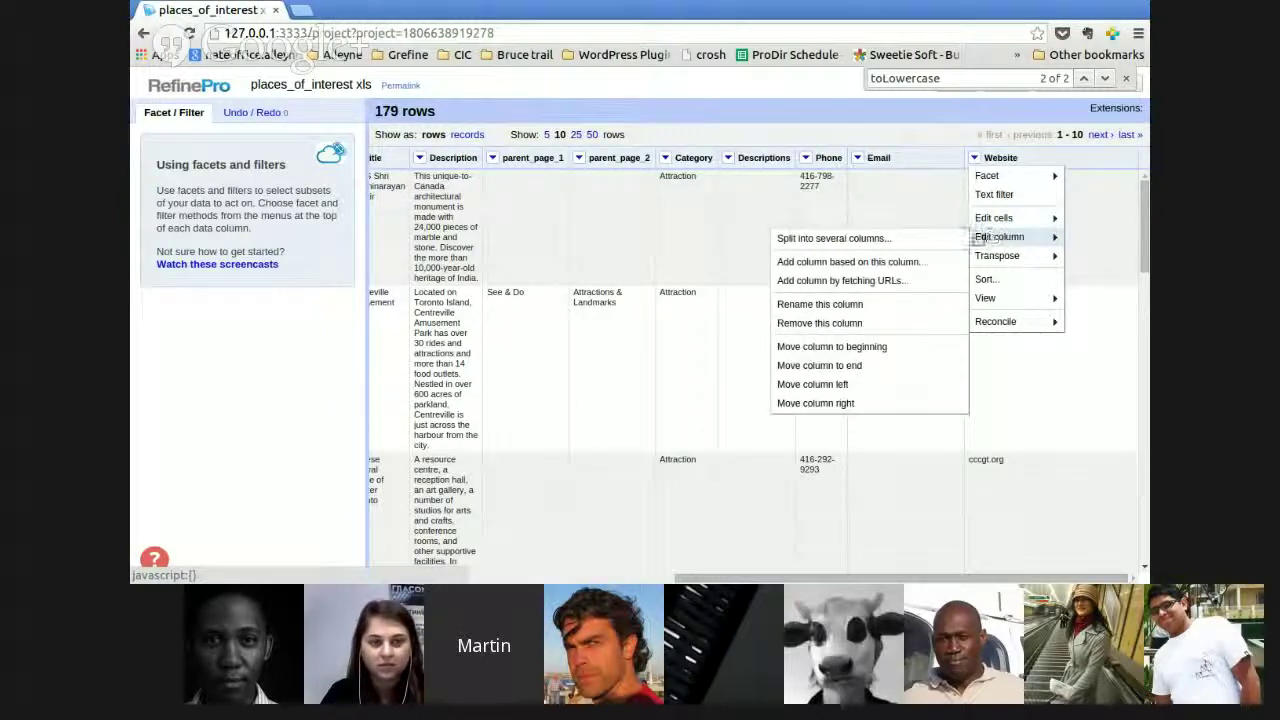
left_click(916, 243)
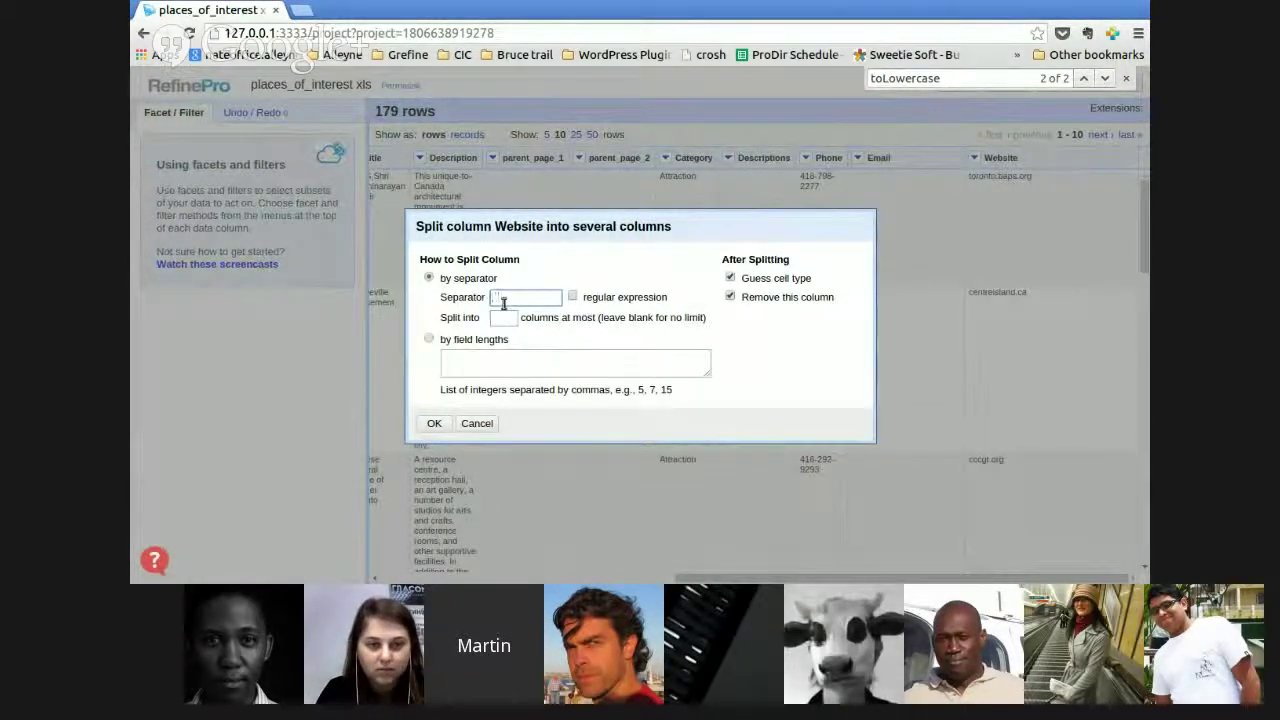
left_click(434, 423)
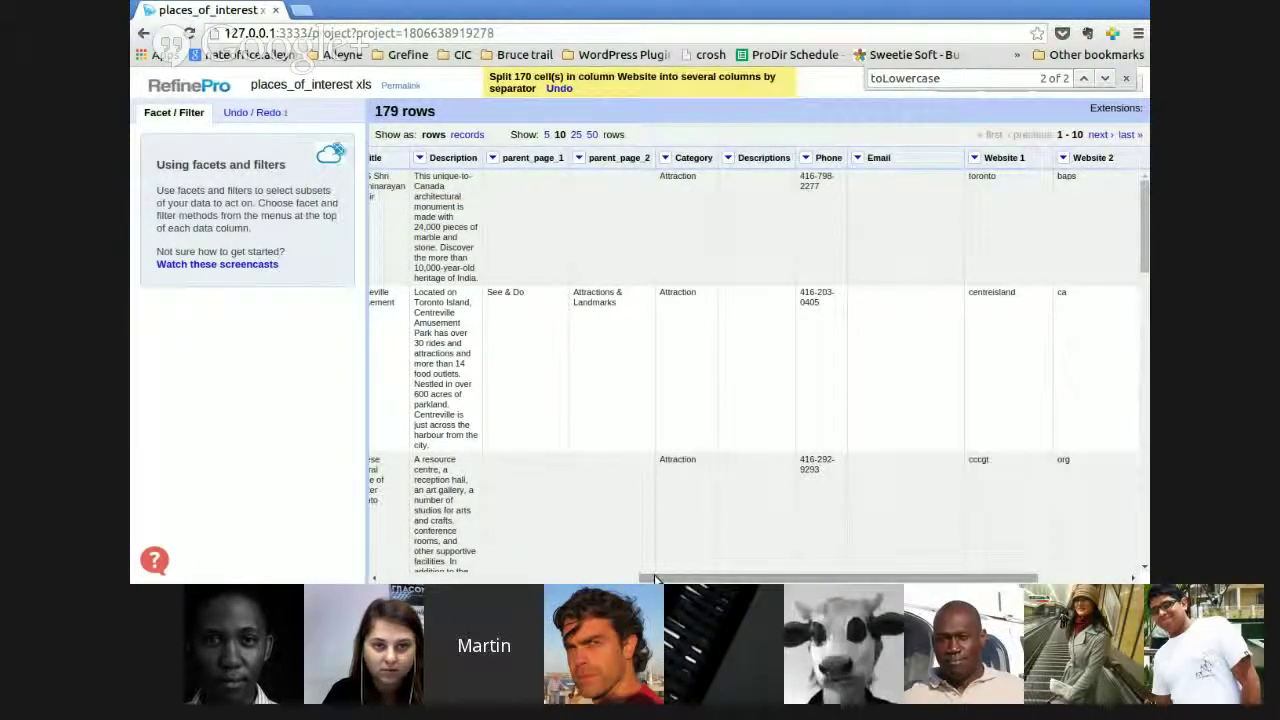
- Review the columns produced from Website, and undo the split by returning the project history to Create project
left_click_drag(656, 580, 820, 582)
mouse_move(975, 414)
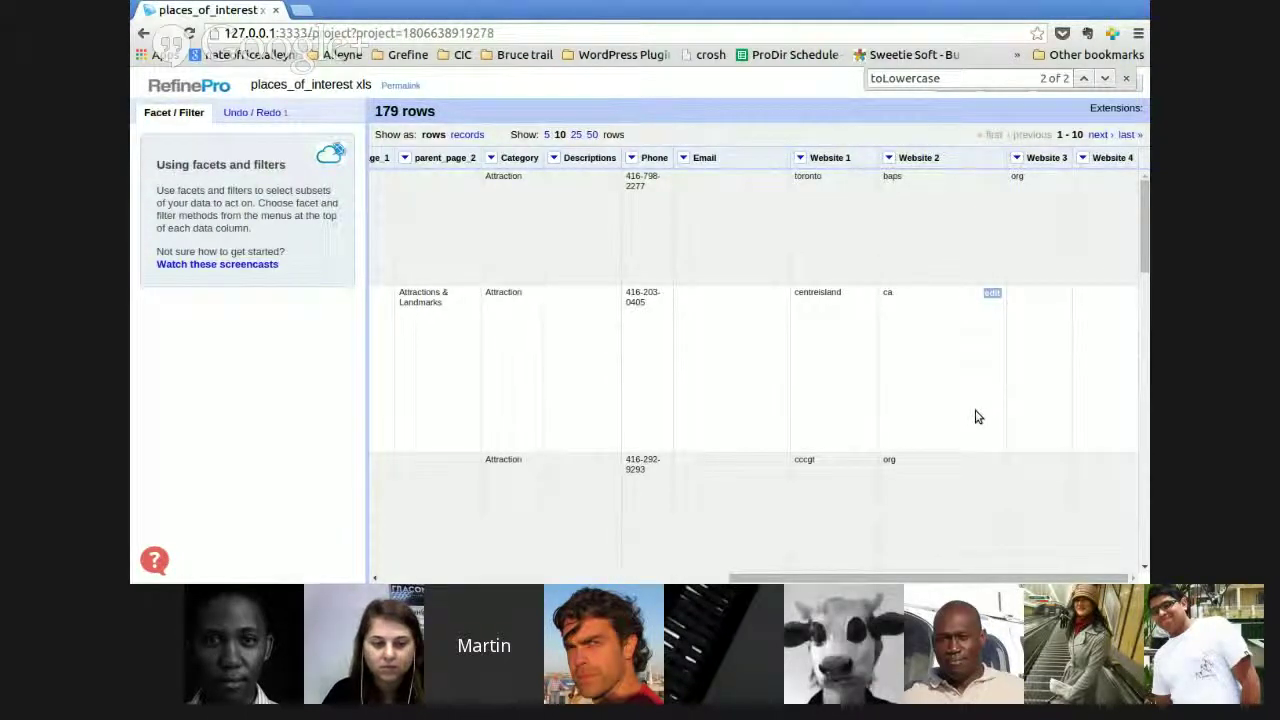
mouse_move(1106, 180)
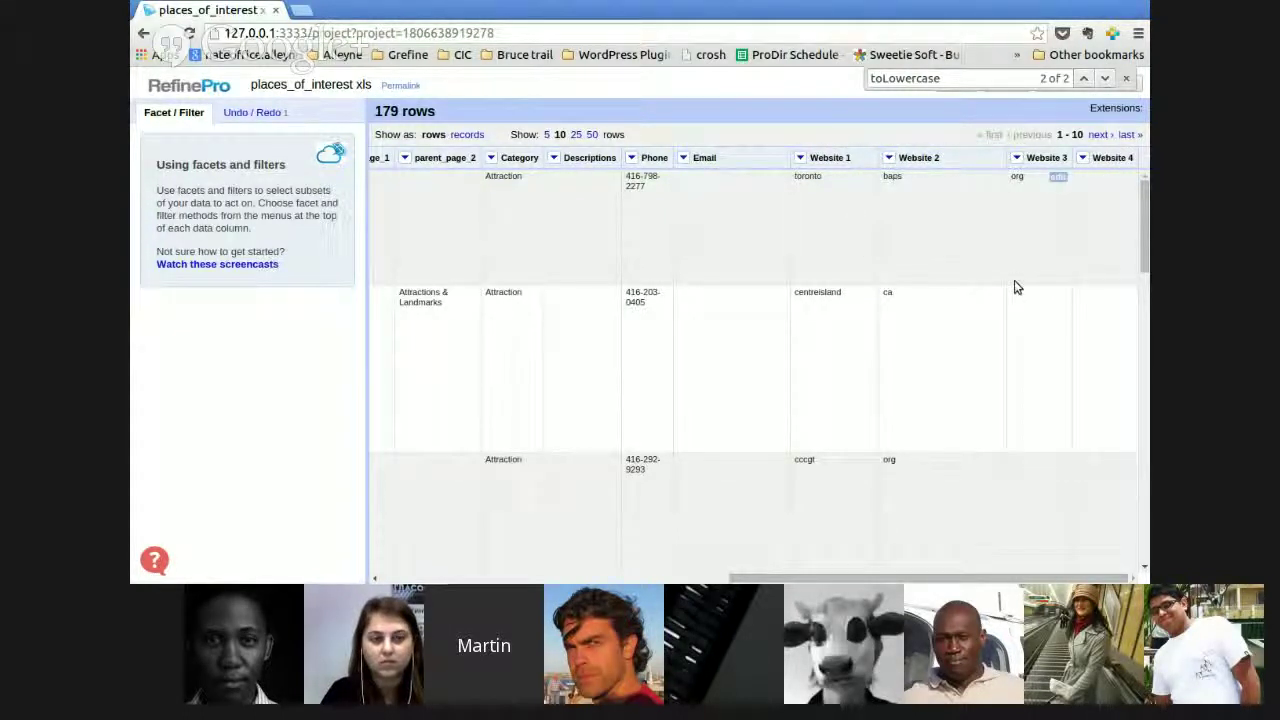
left_click(238, 115)
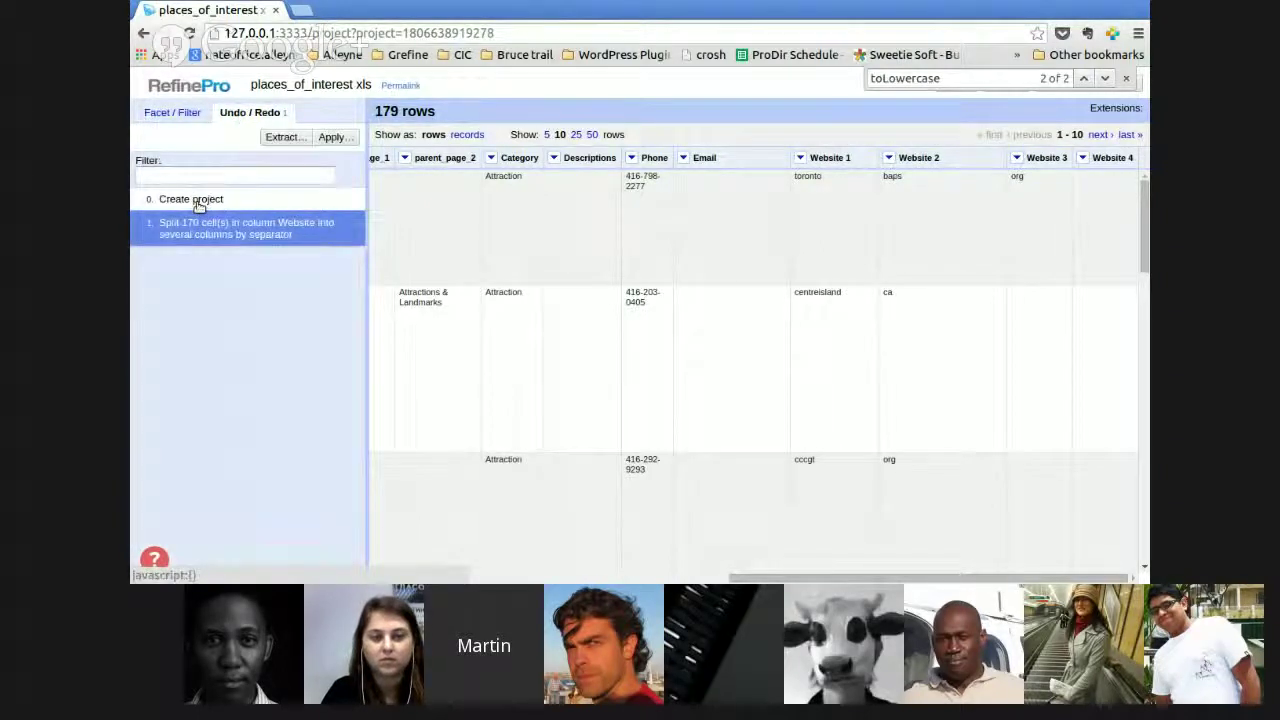
left_click(198, 202)
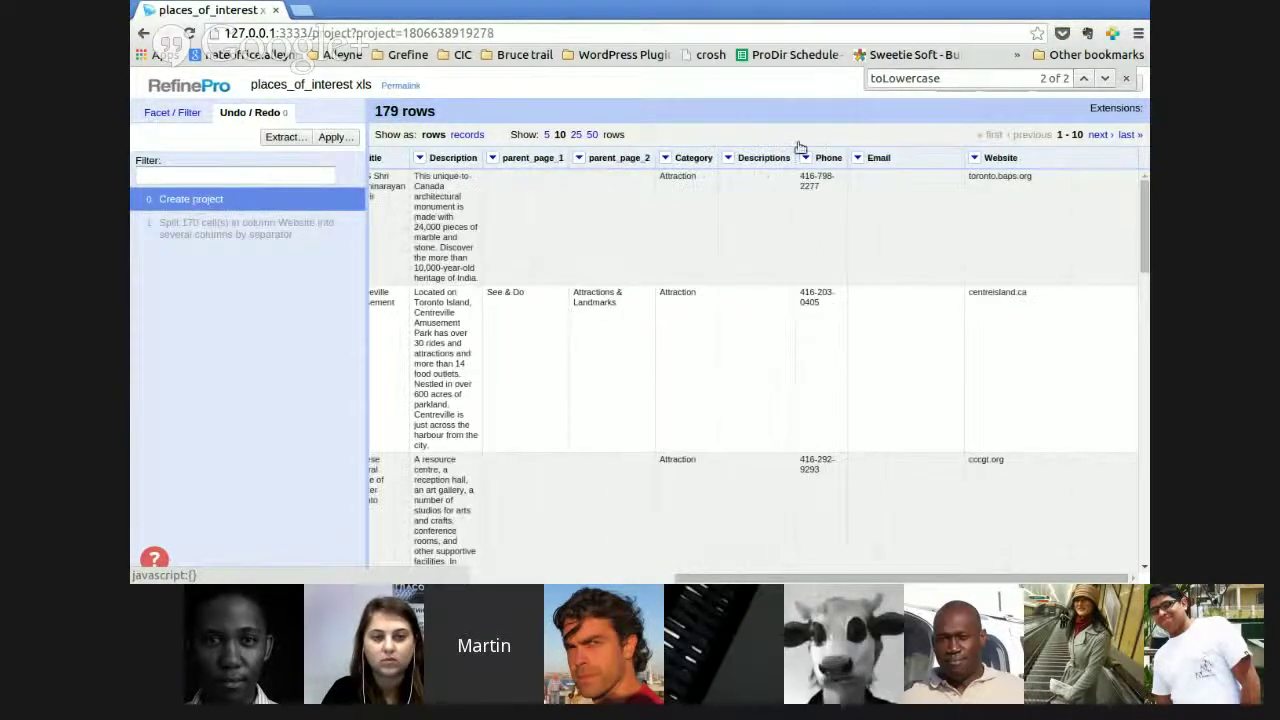
- Start a new column based on the Website column with the expression value.split(".")
left_click(974, 158)
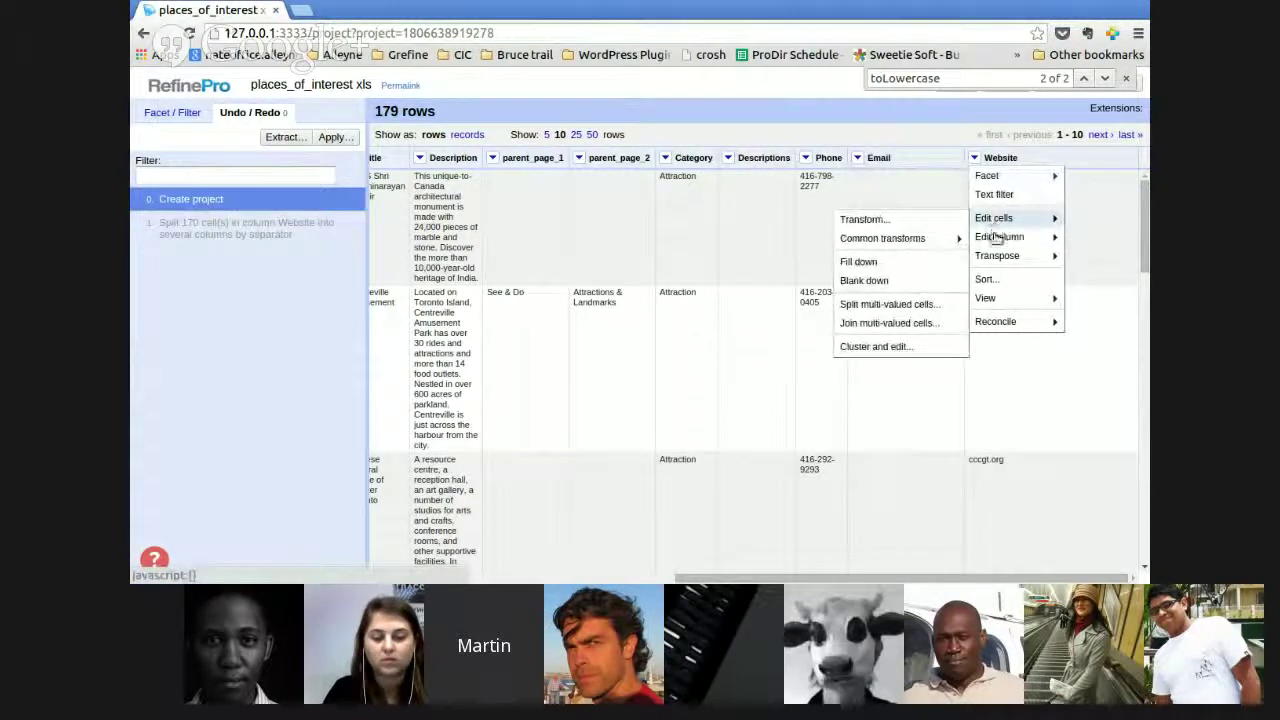
mouse_move(997, 238)
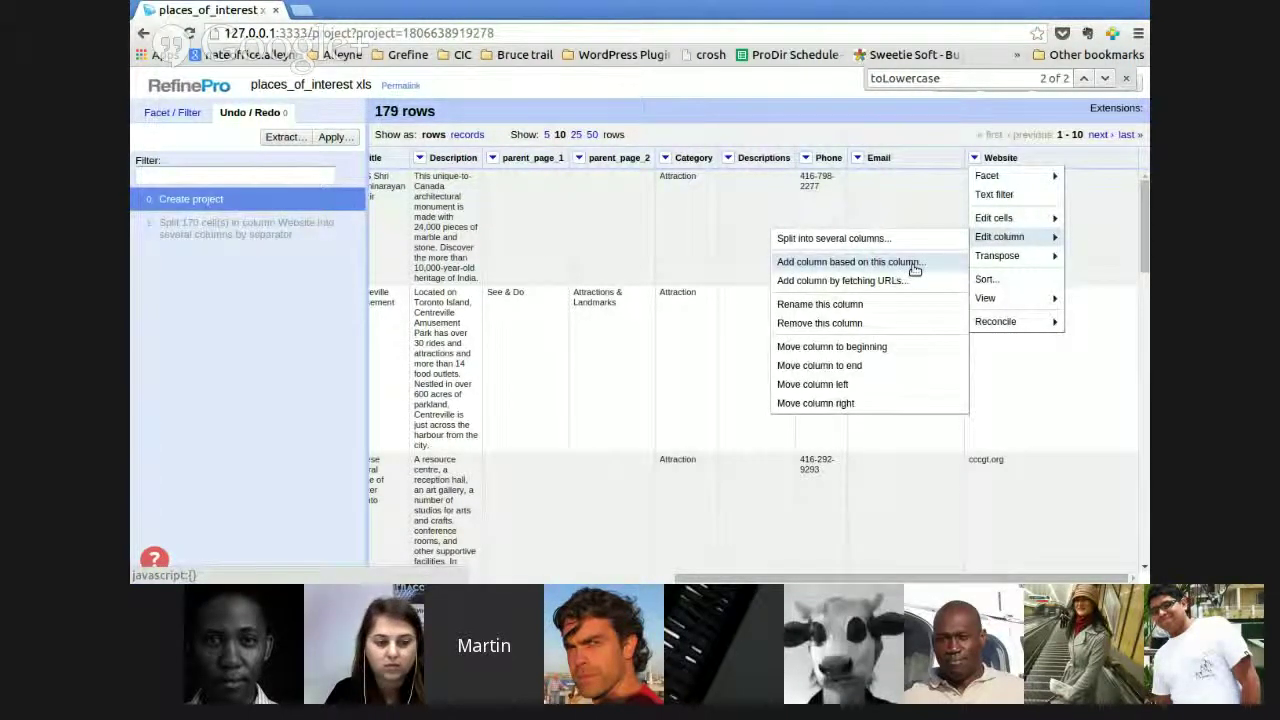
left_click(848, 262)
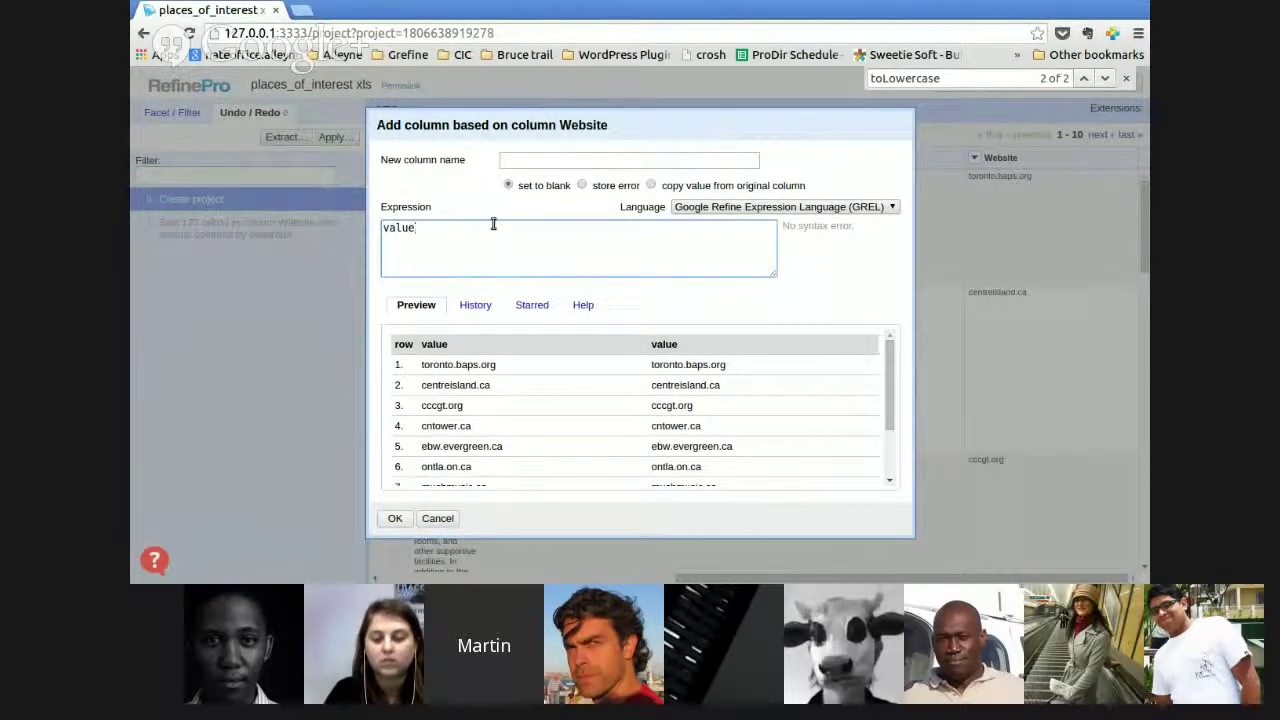
type(".")
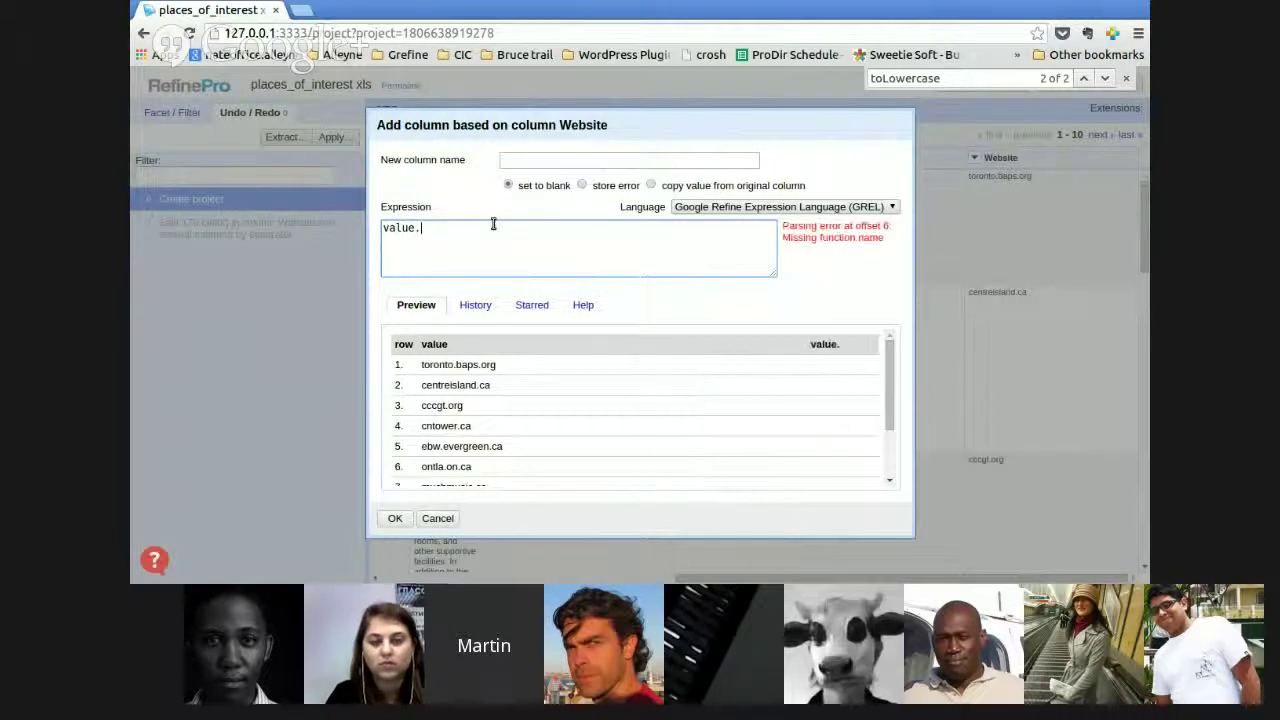
type("sp")
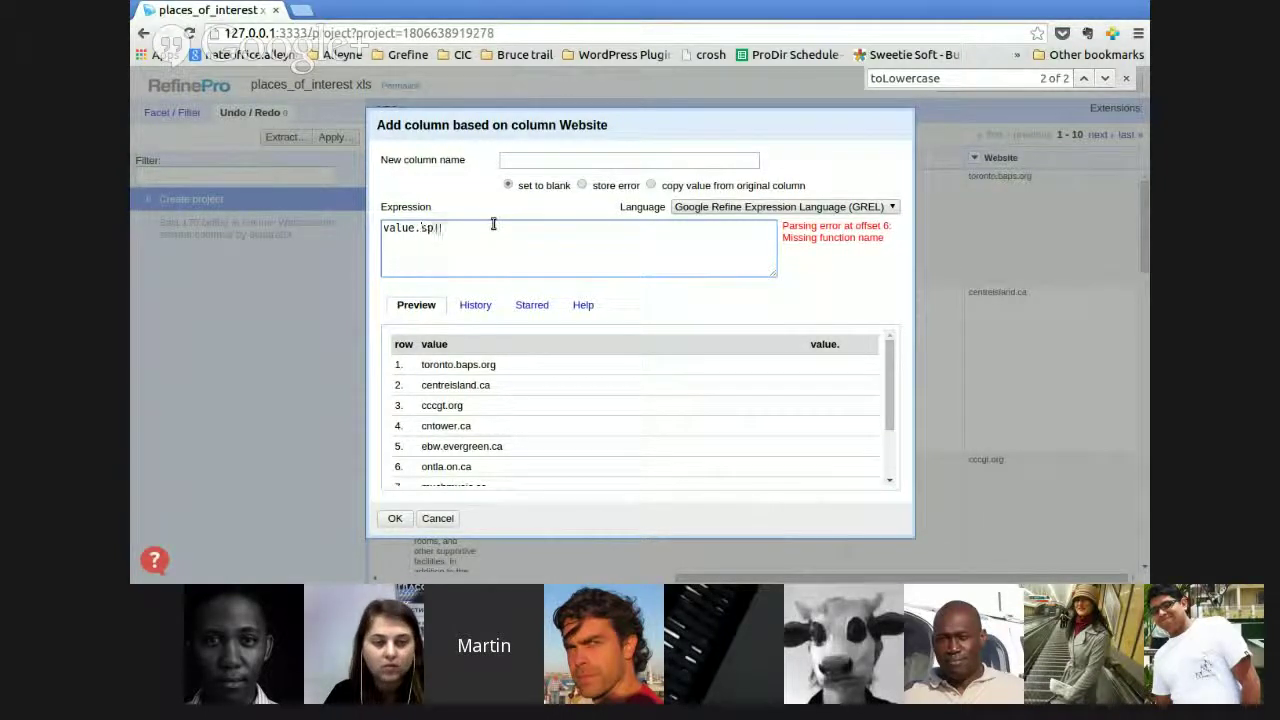
type("lit")
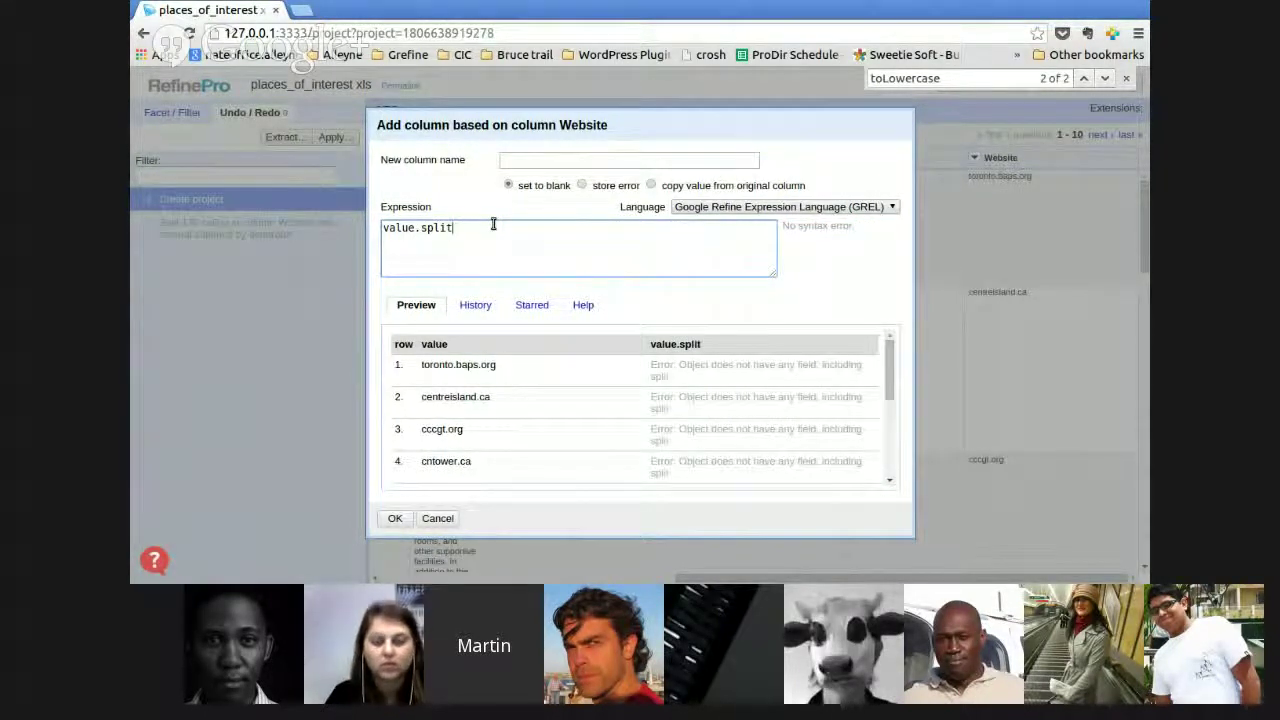
type("()")
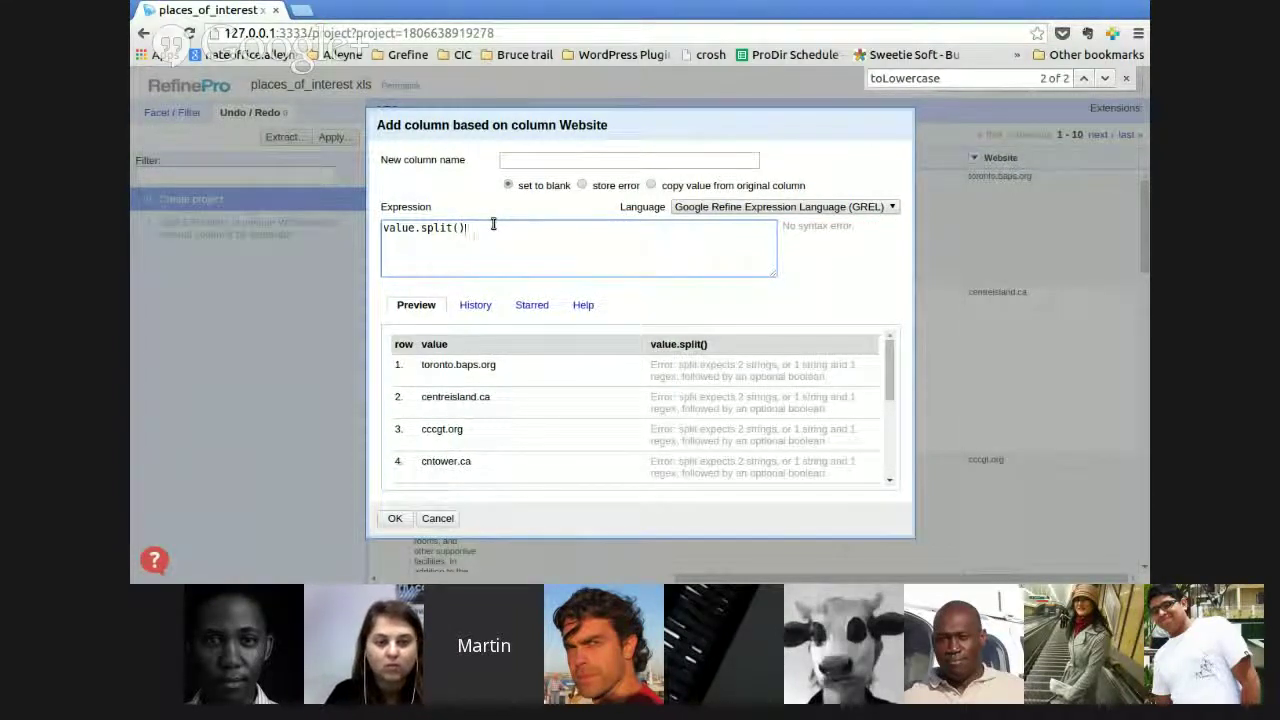
left_click(459, 228)
type("\".\"")
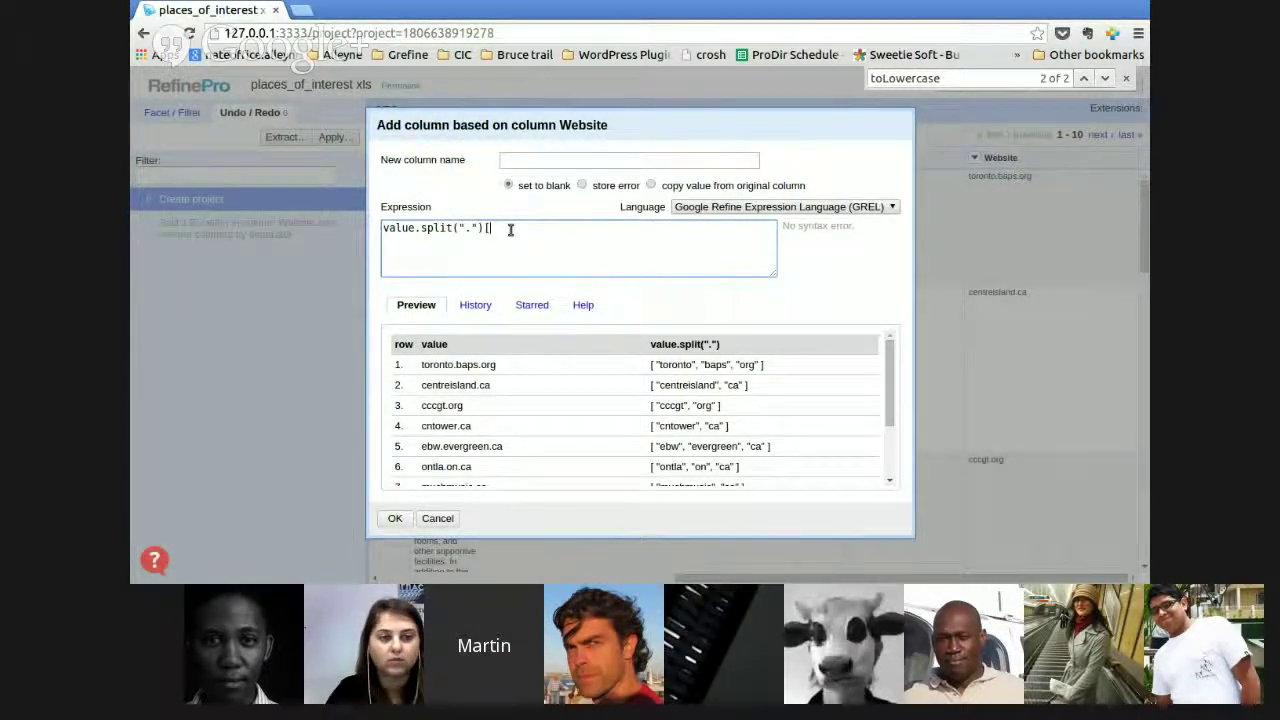
- Add an array index to the split expression, trying [1] and settling on value.split(".")[0]
type("]")
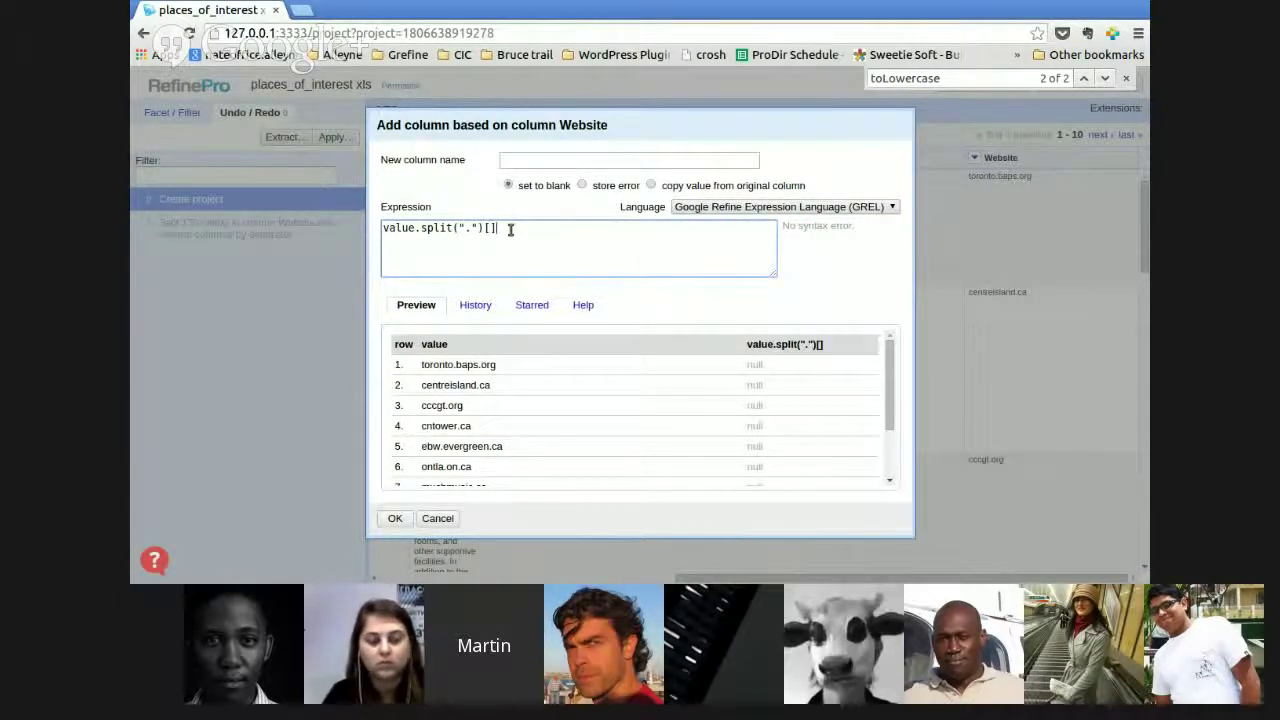
key("Left")
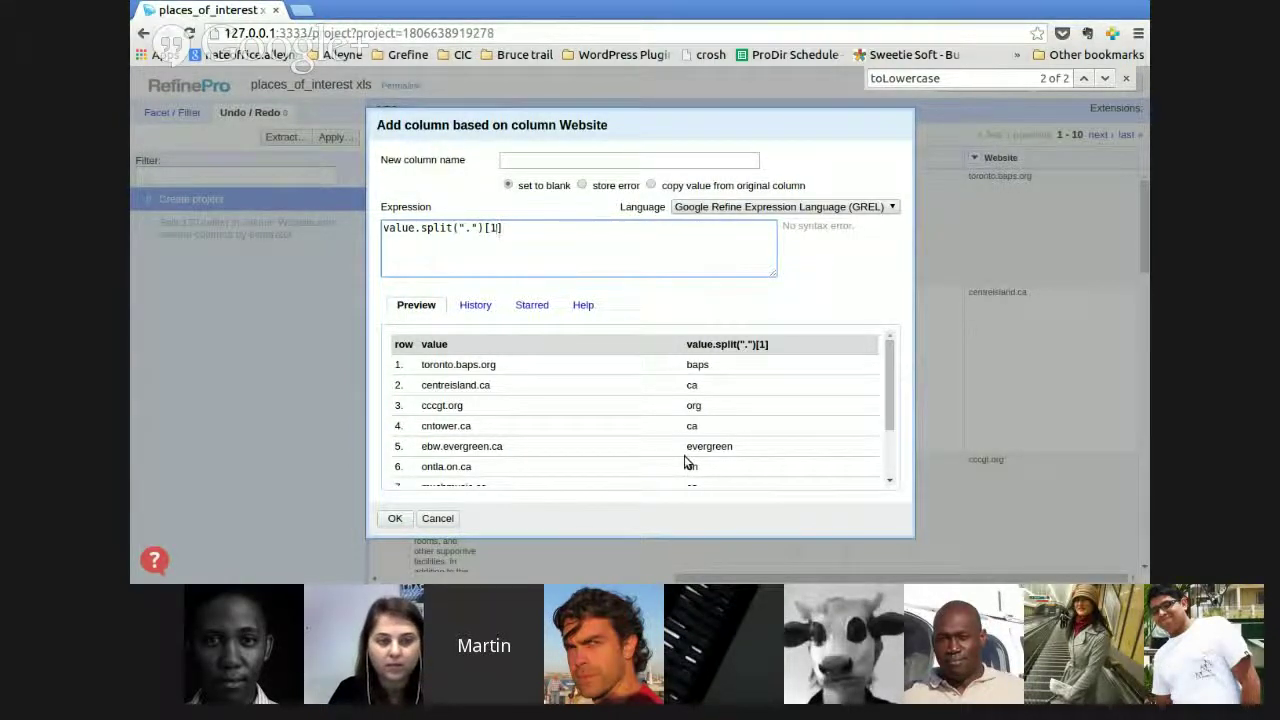
key("BackSpace")
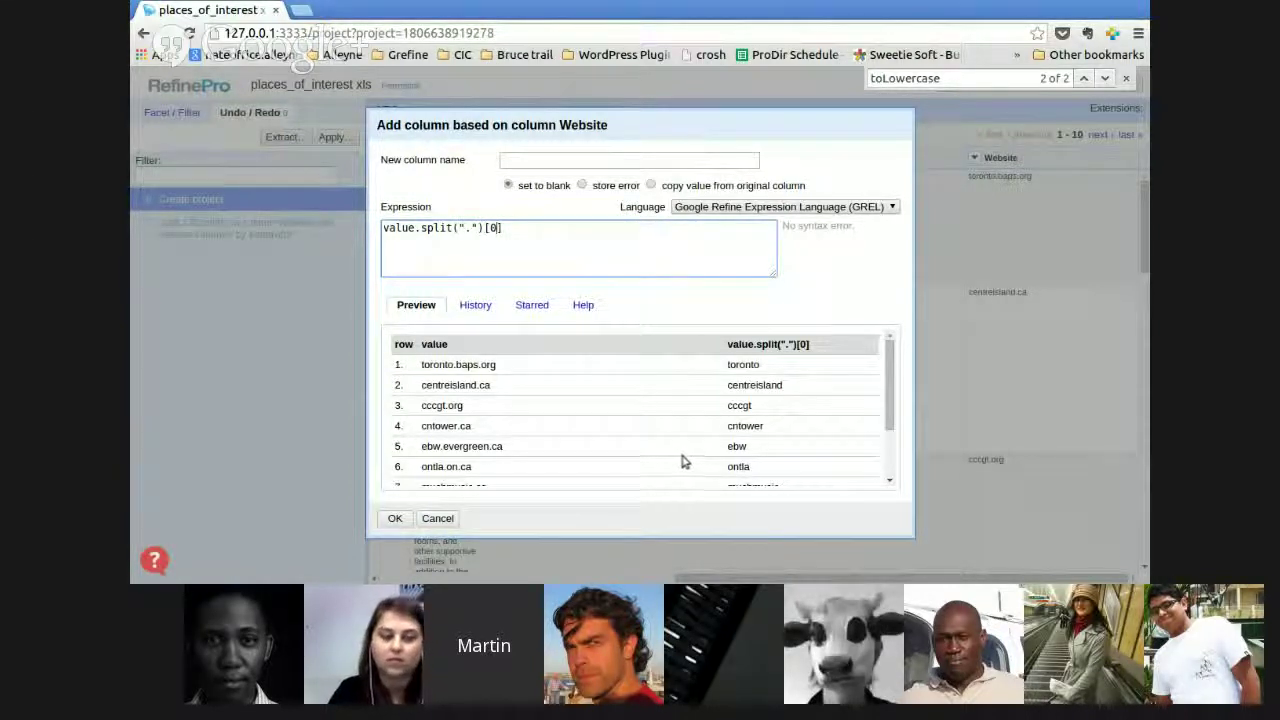
- Name the new column "Domain nane" and create it
left_click(548, 157)
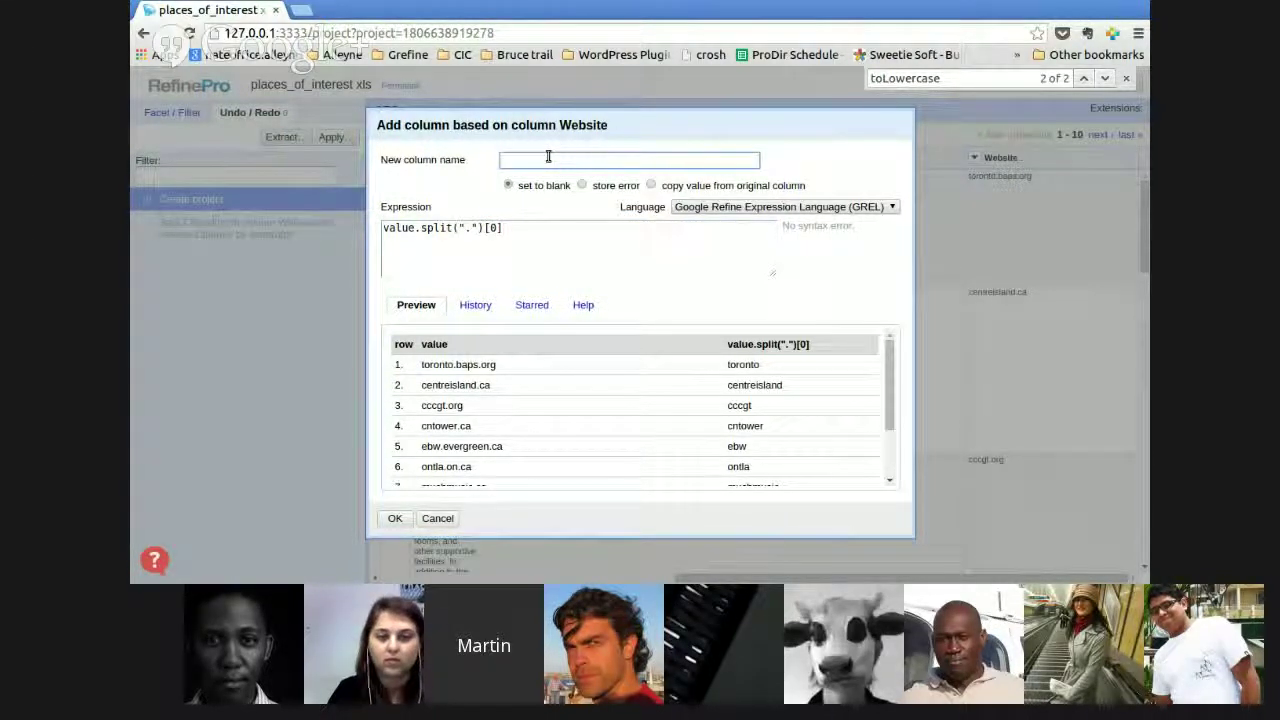
type("Do")
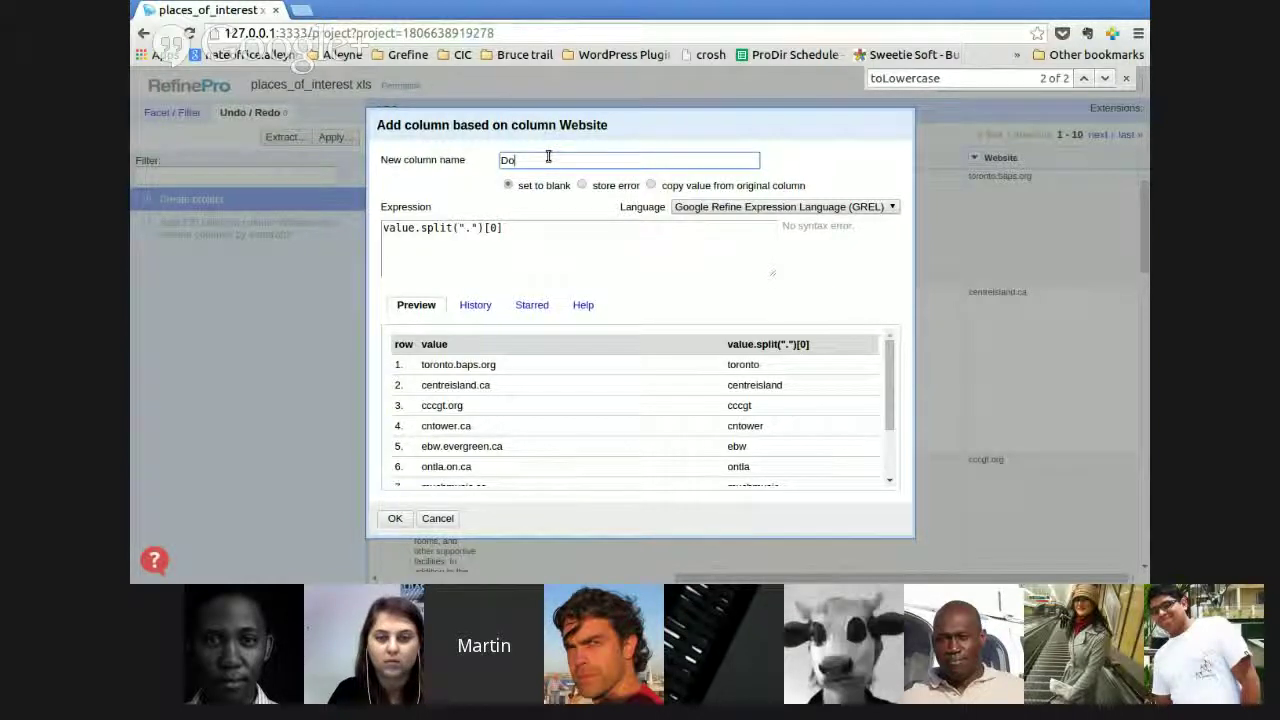
type("main na")
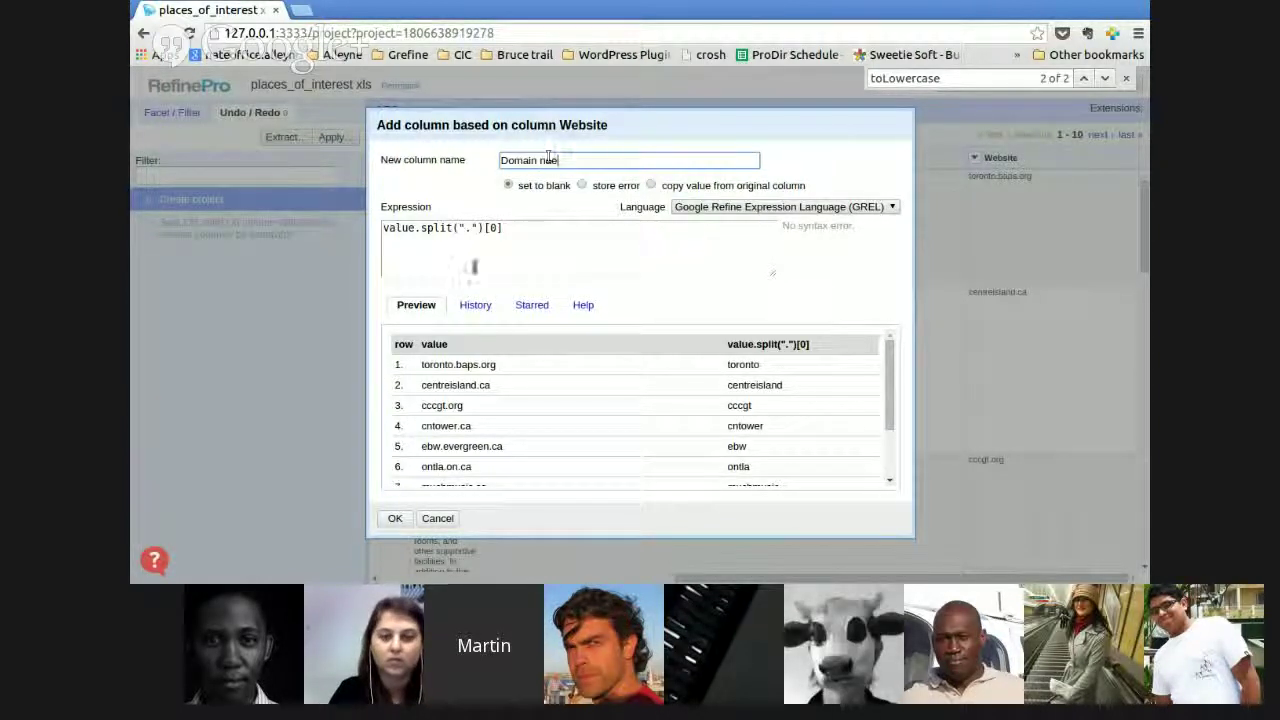
type("ne")
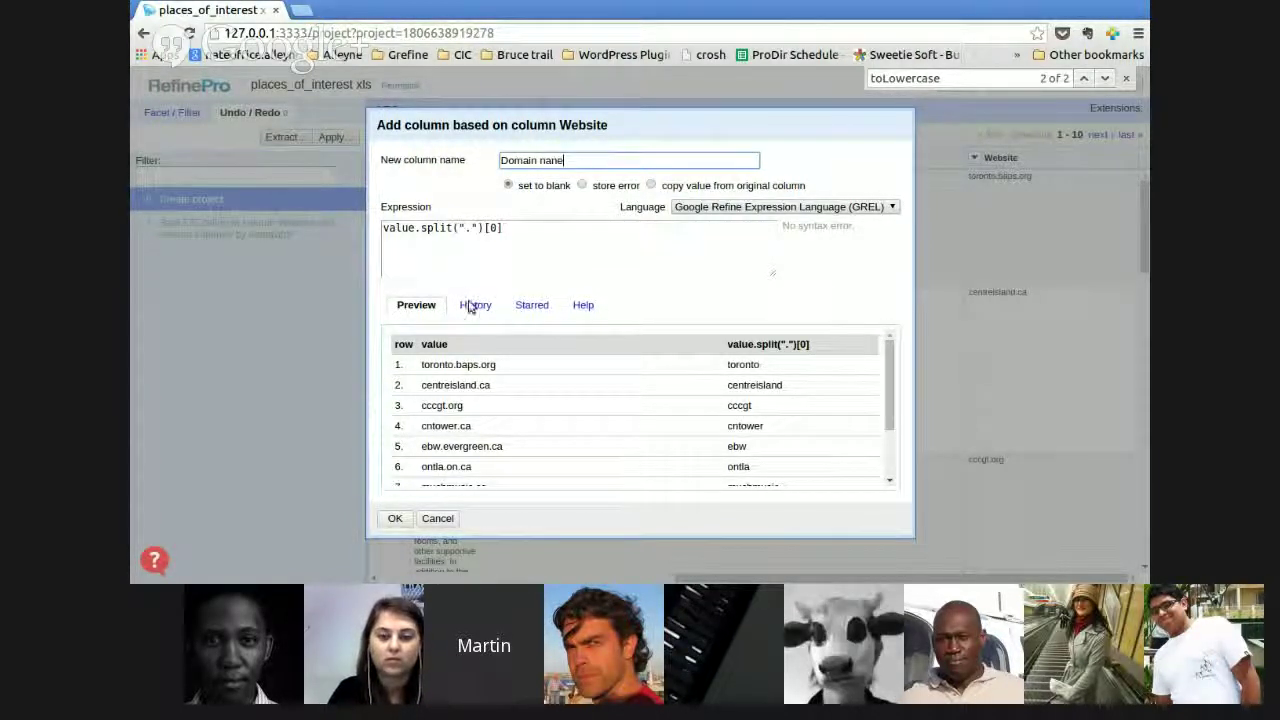
left_click(395, 519)
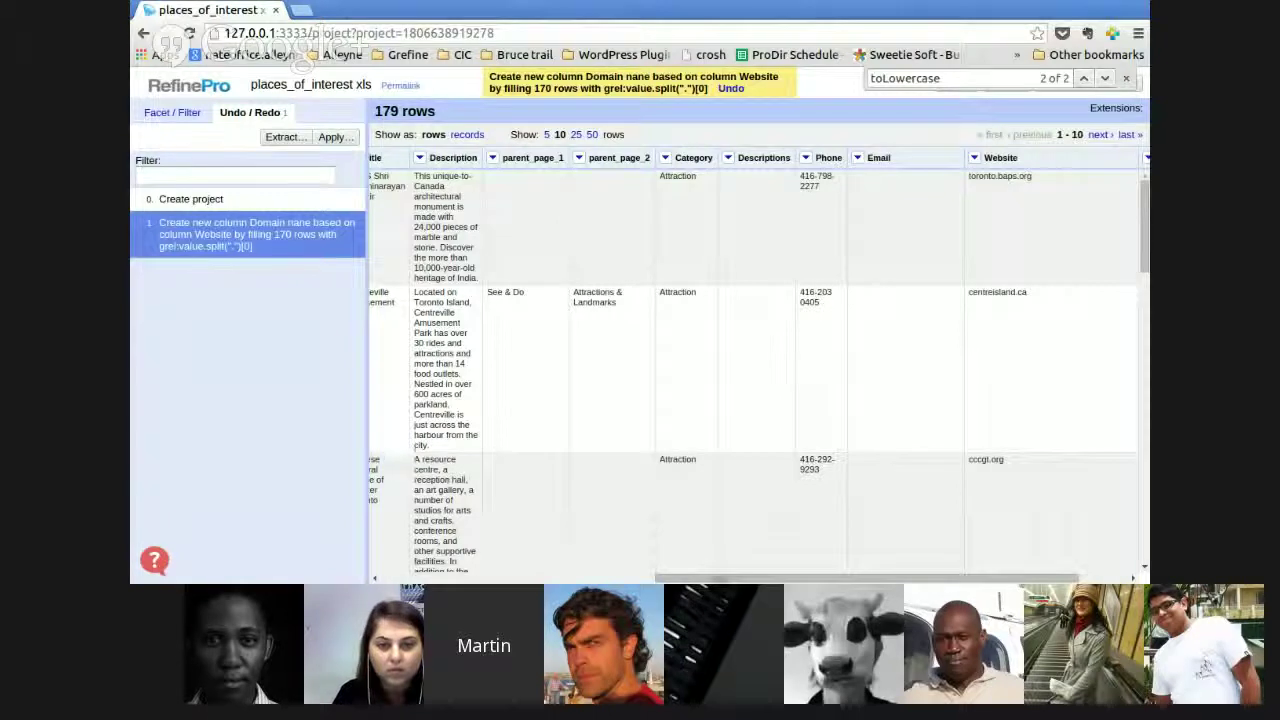
- Start a custom text transform on the Website column, reusing the expression value.split(".")[0] from the expression history
left_click_drag(771, 578, 821, 578)
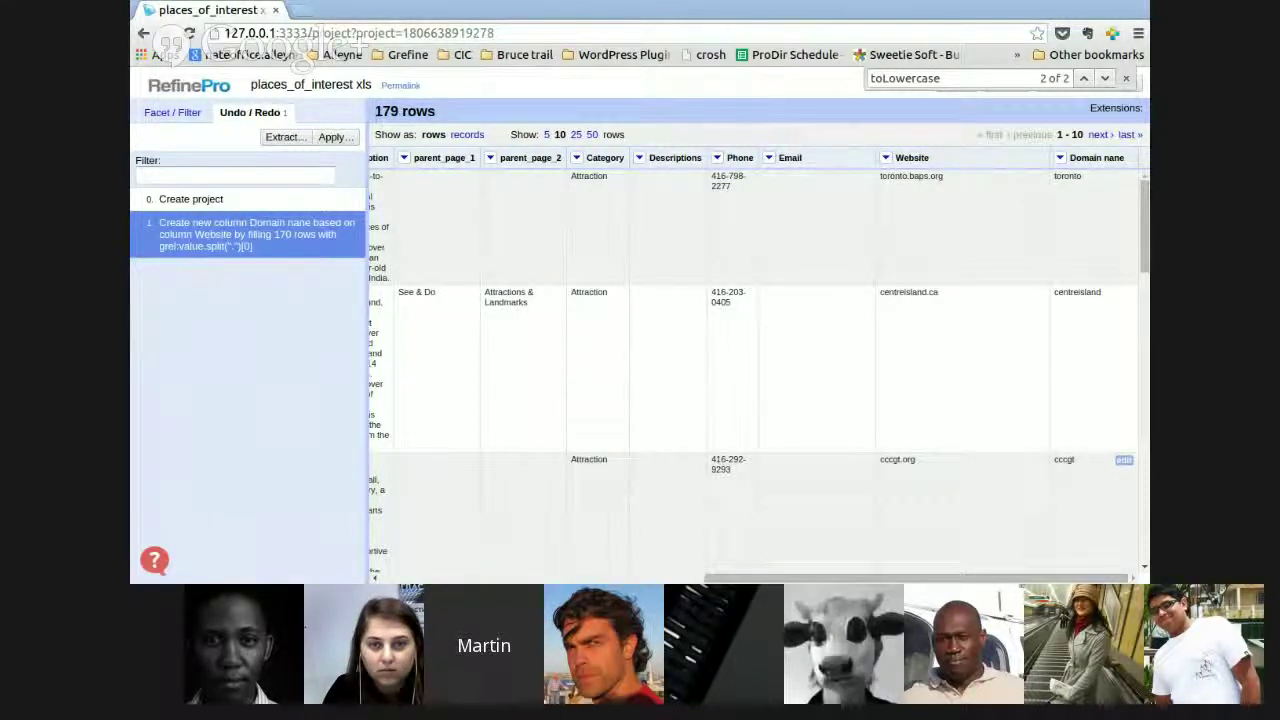
left_click(884, 158)
mouse_move(908, 218)
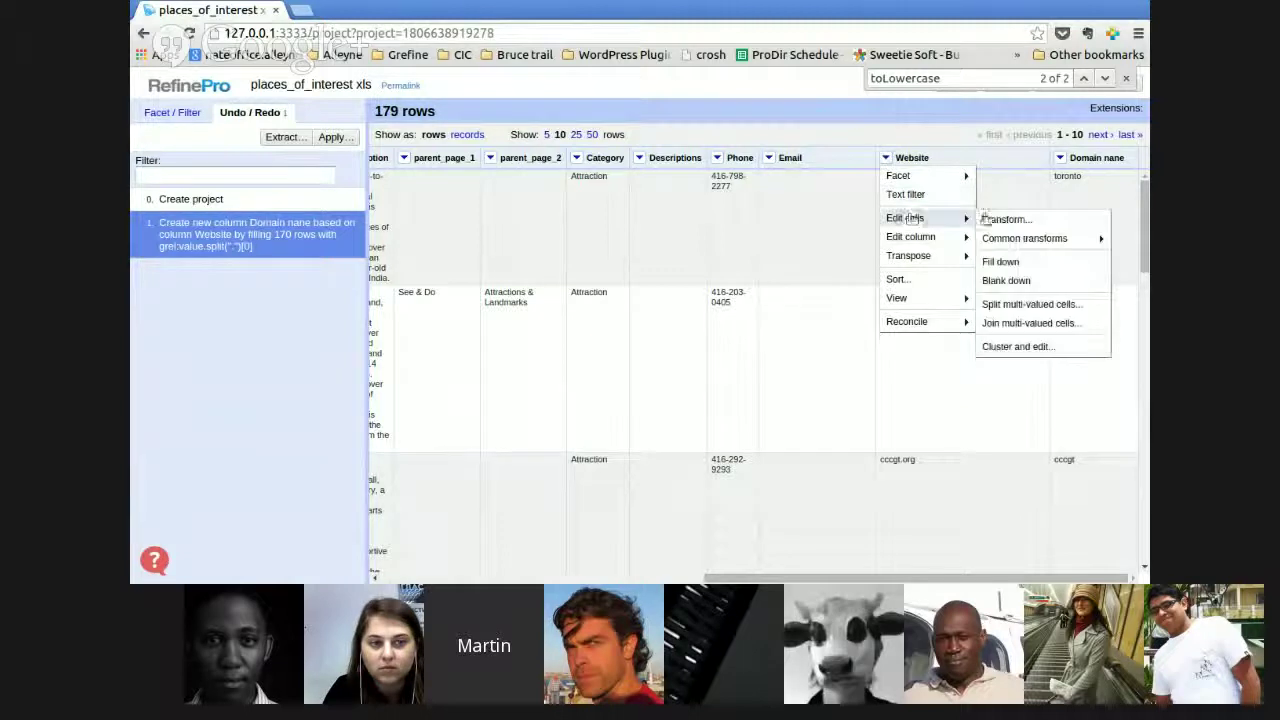
left_click(990, 219)
left_click(468, 207)
left_click(476, 257)
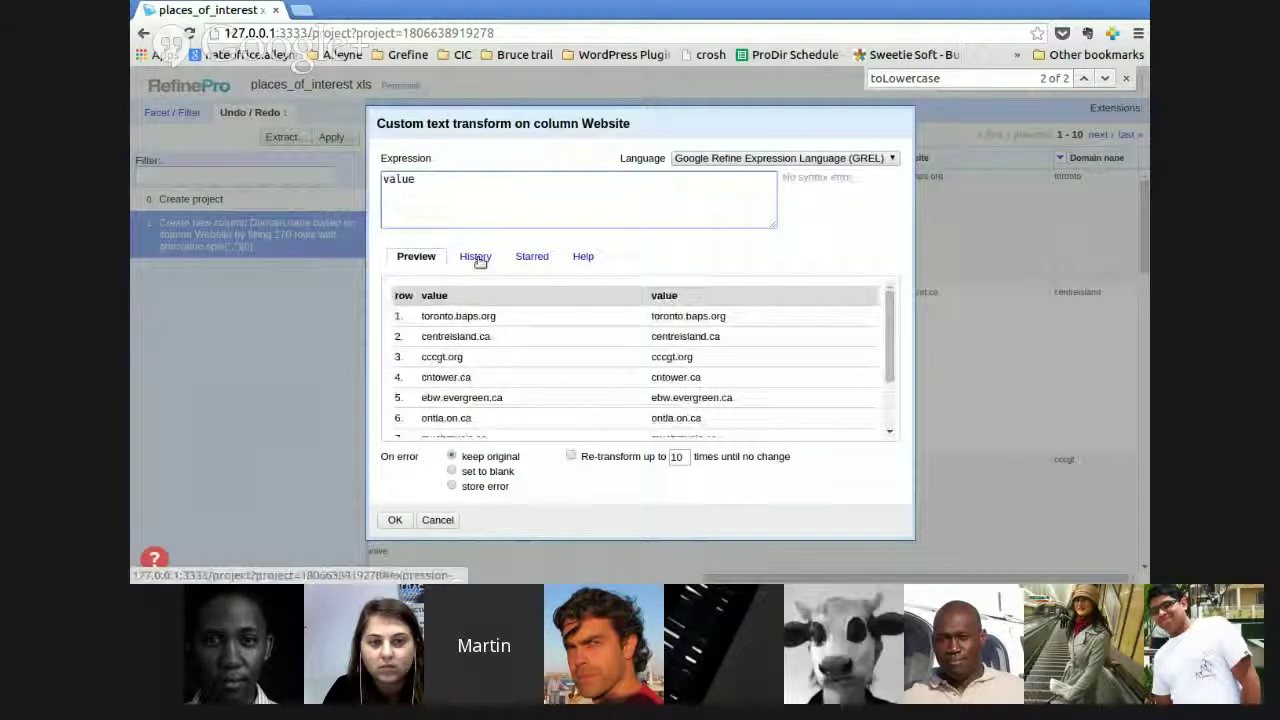
left_click(415, 257)
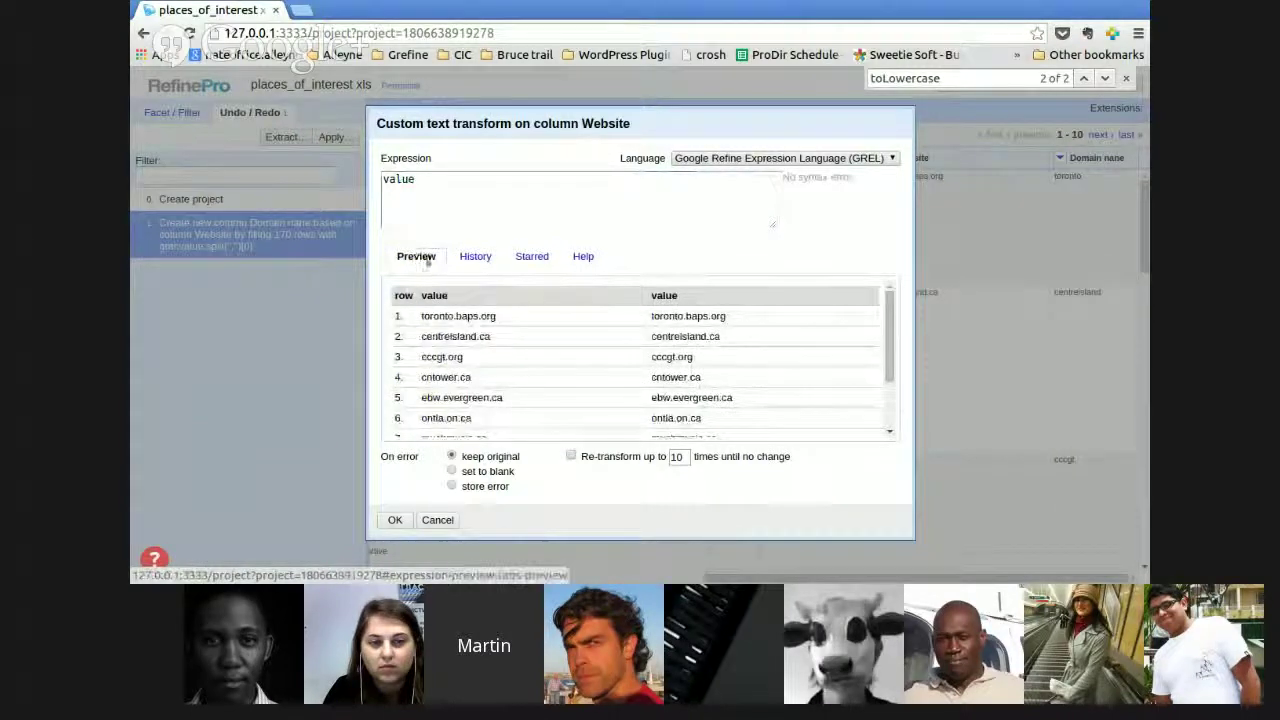
left_click(475, 257)
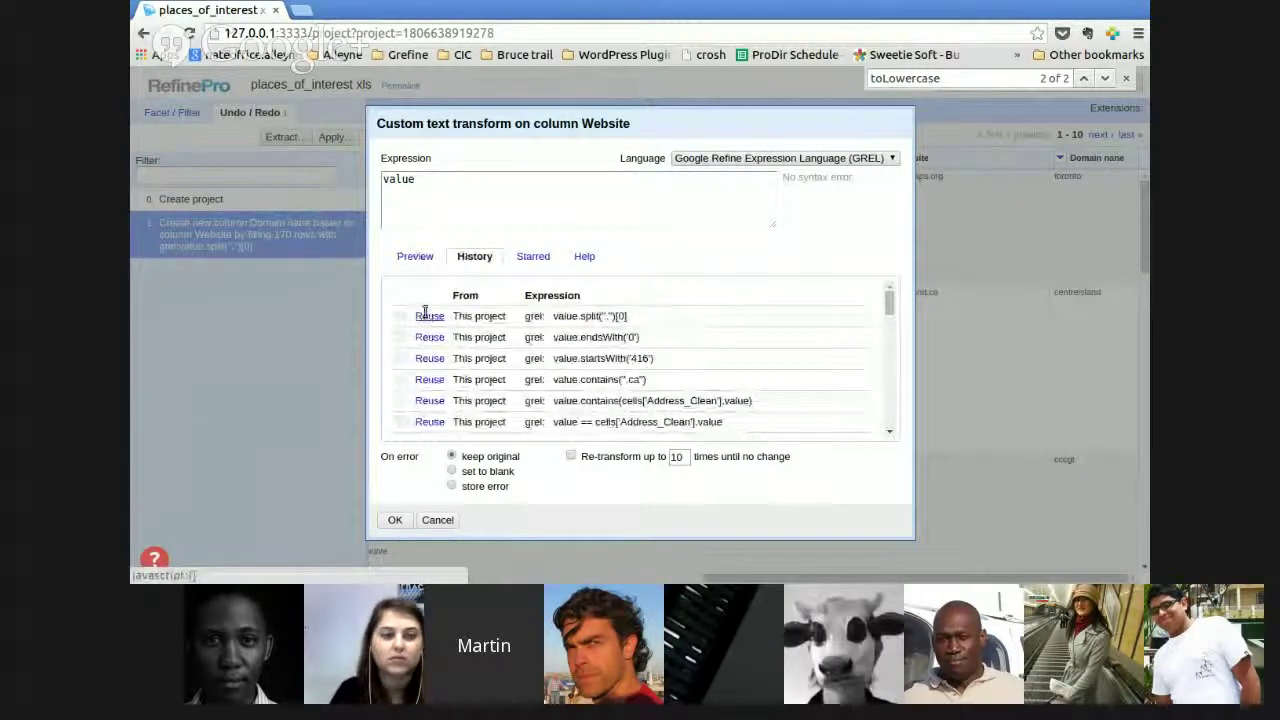
left_click(429, 316)
- Try index 1 and index 2 in the Website transform's split expression
left_click(429, 188)
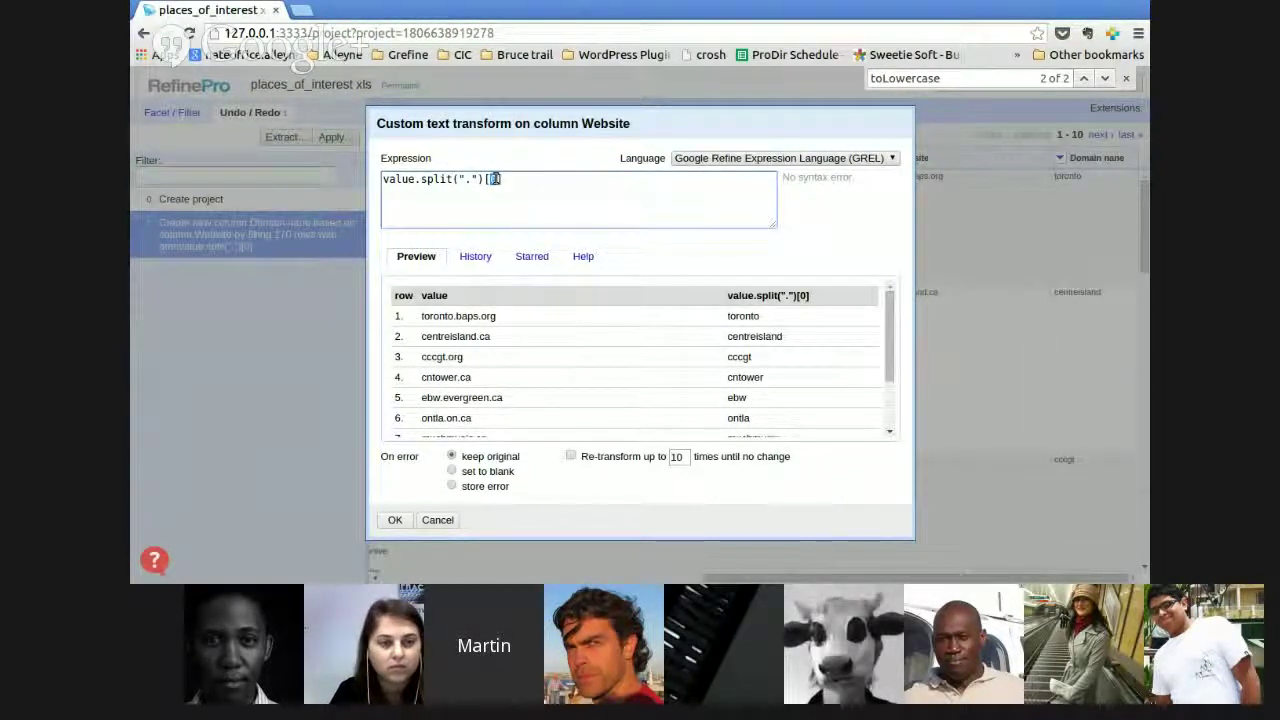
type("1")
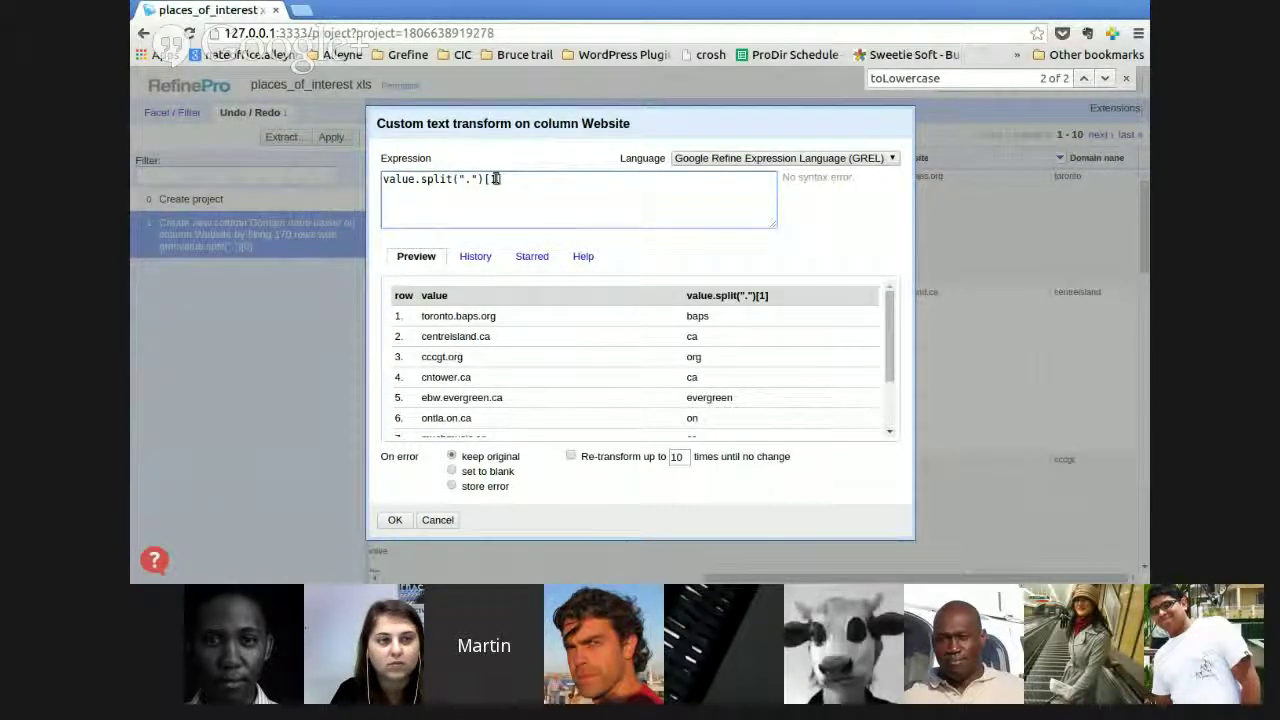
key("BackSpace")
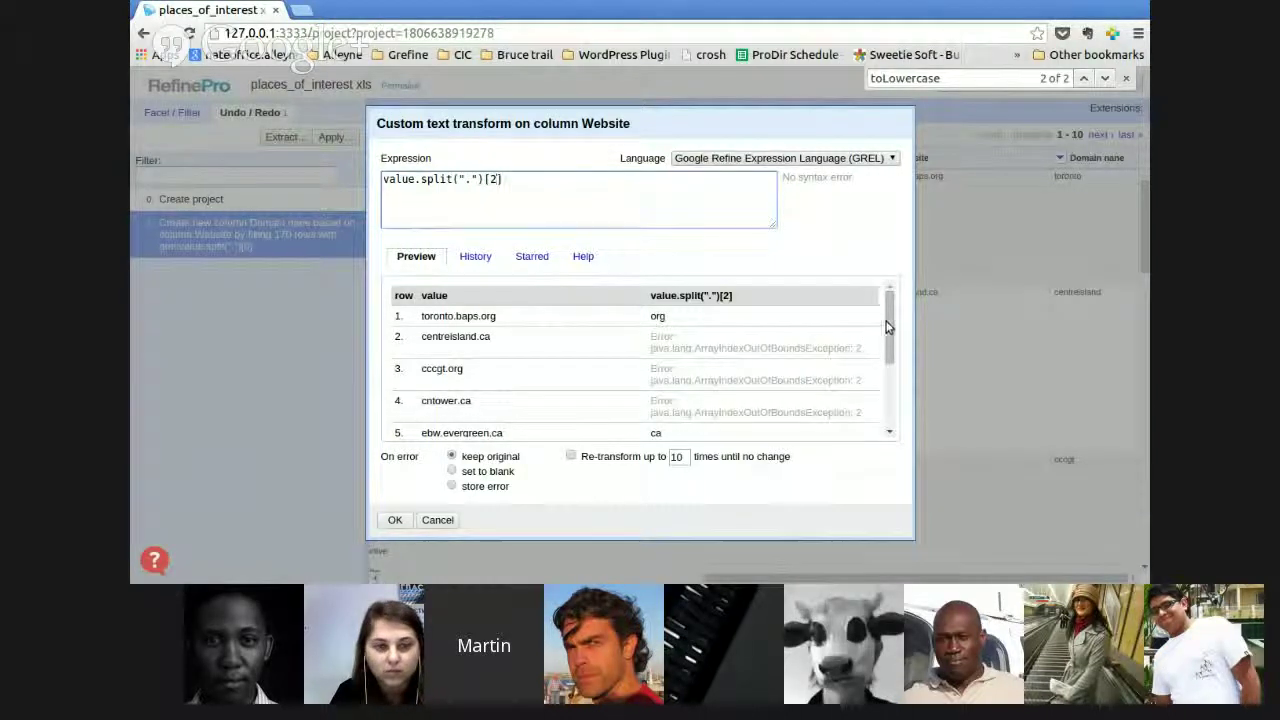
- Examine the preview of value.split(".")[2], comparing Website values that have two and three parts
scroll(886, 341, "down", 2)
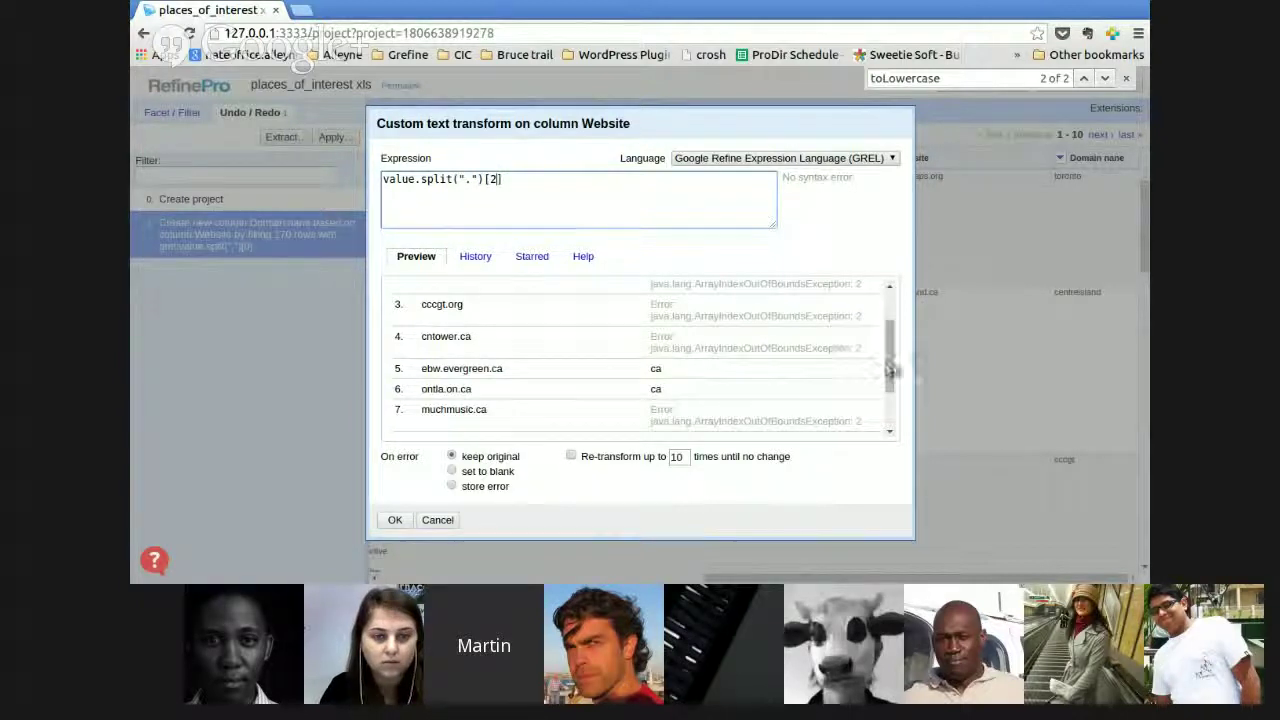
scroll(888, 371, "down", 2)
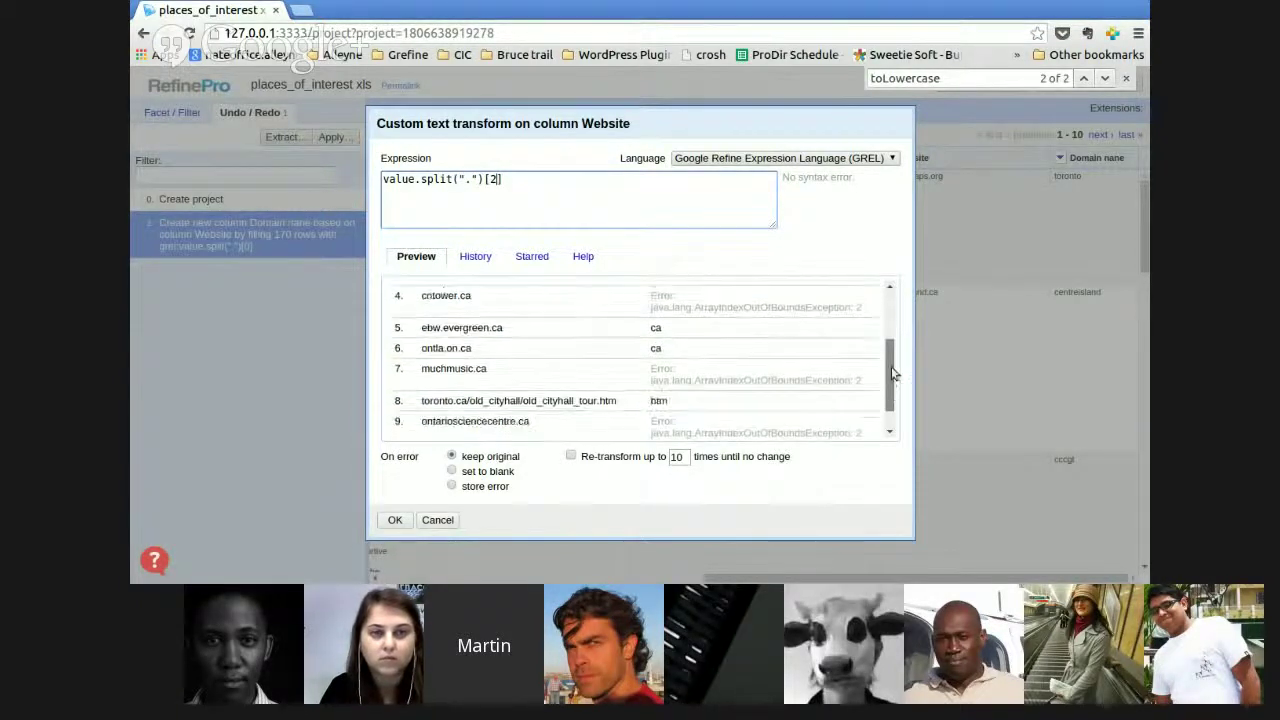
scroll(893, 373, "up", 3)
scroll(890, 355, "down", 2)
scroll(890, 355, "up", 3)
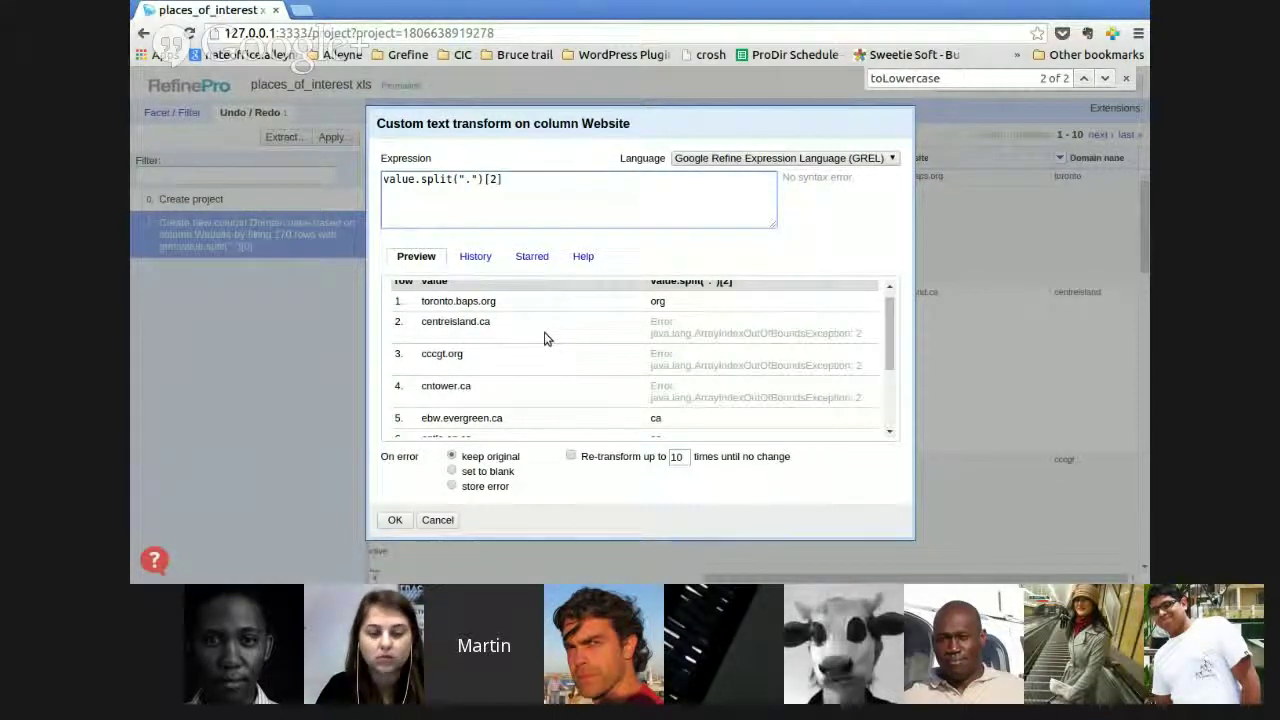
left_click_drag(480, 300, 502, 347)
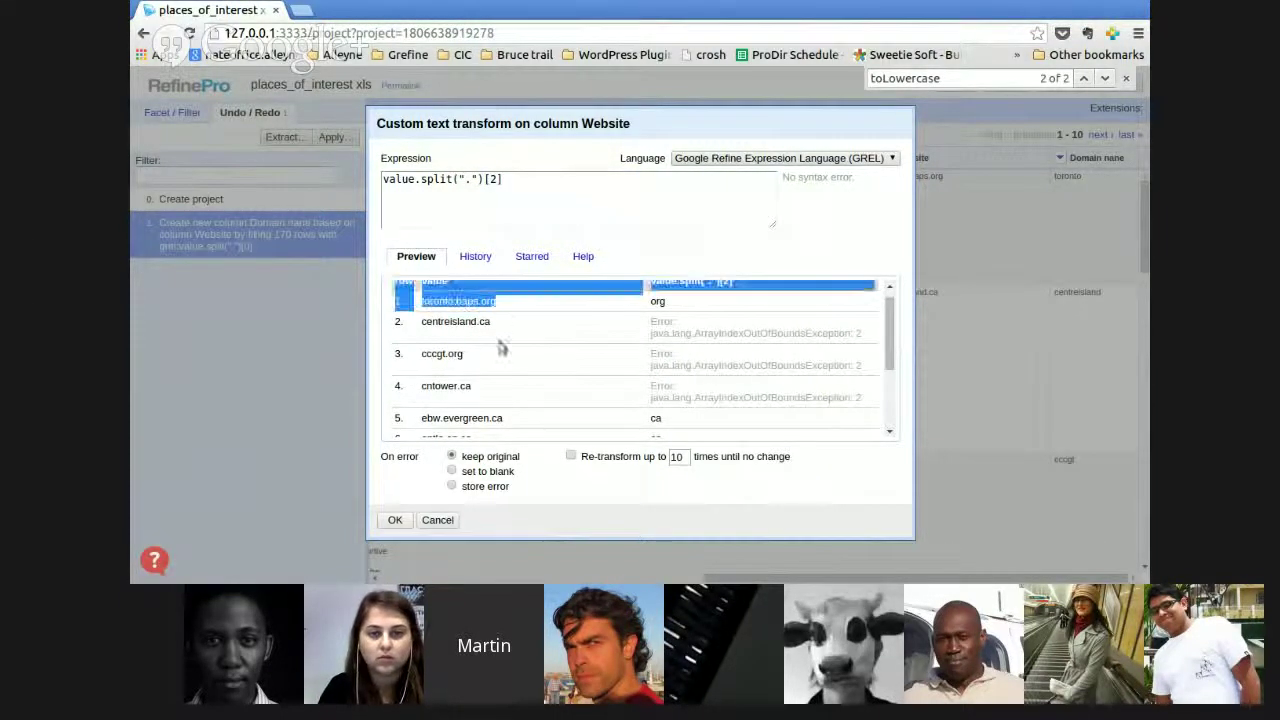
left_click(478, 322)
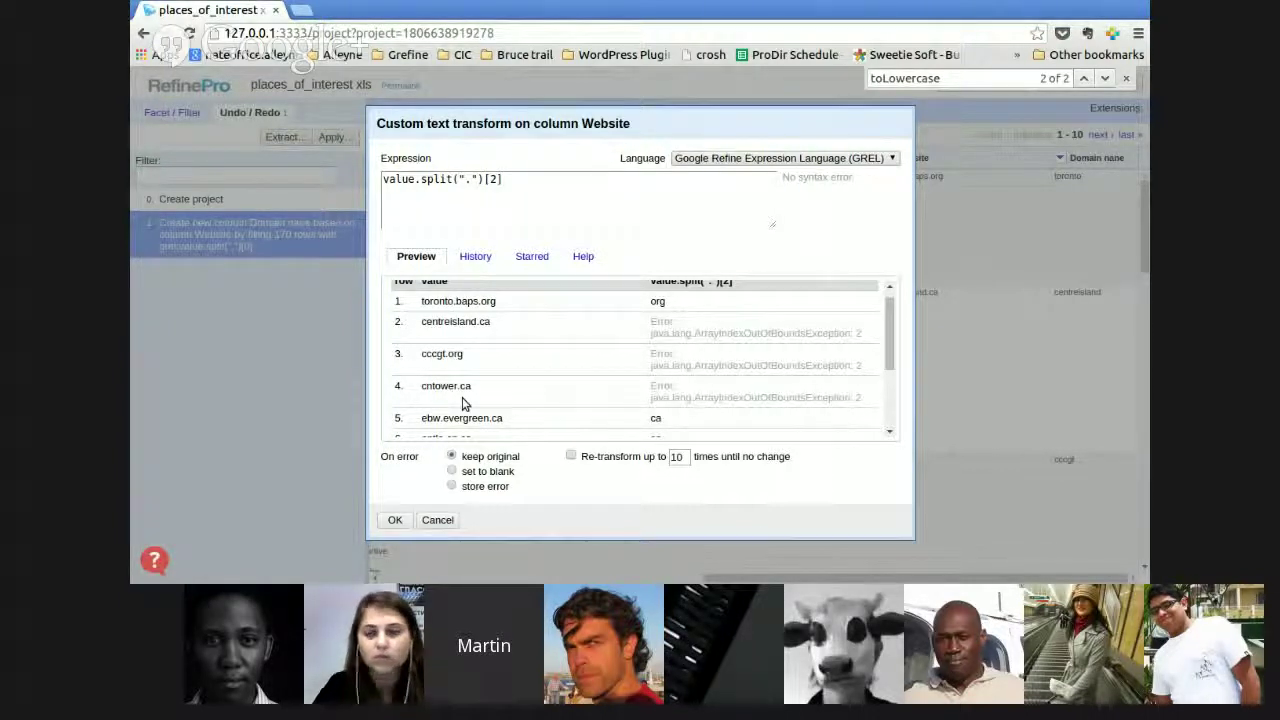
- Change the Website transform's expression to value.split(".")[-1] to take the last part of each address
left_click(497, 181)
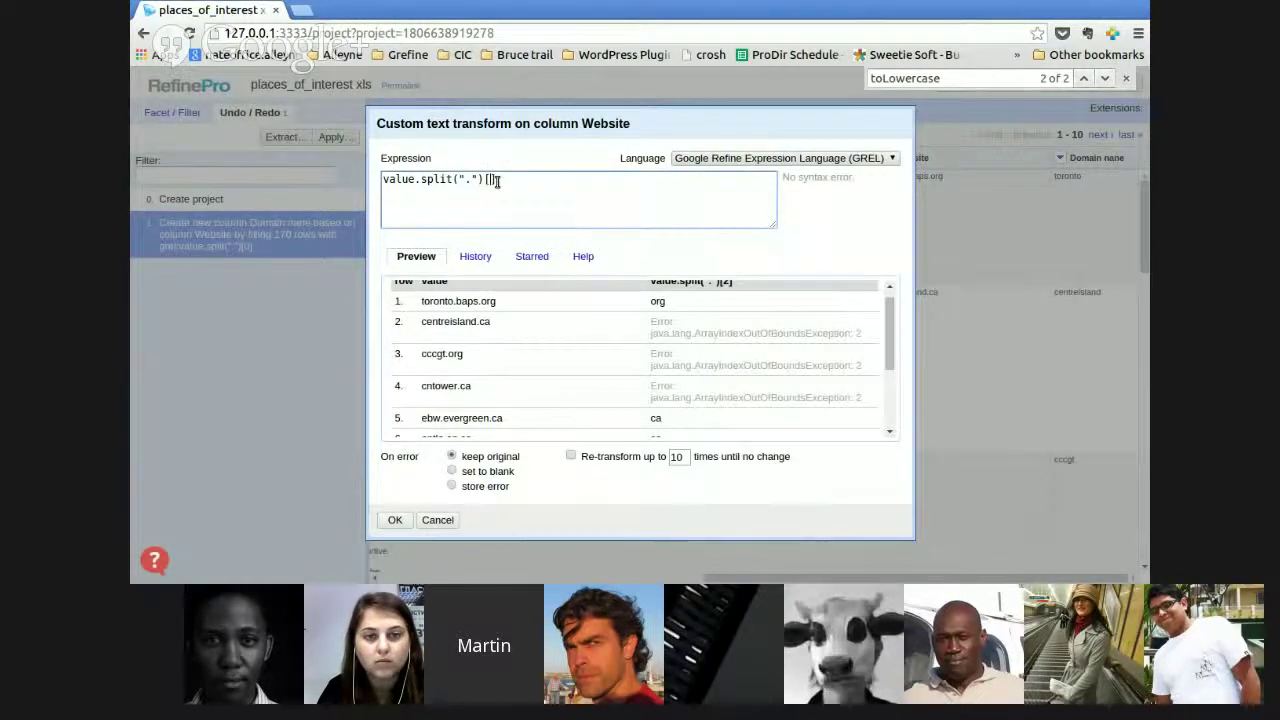
key("Delete")
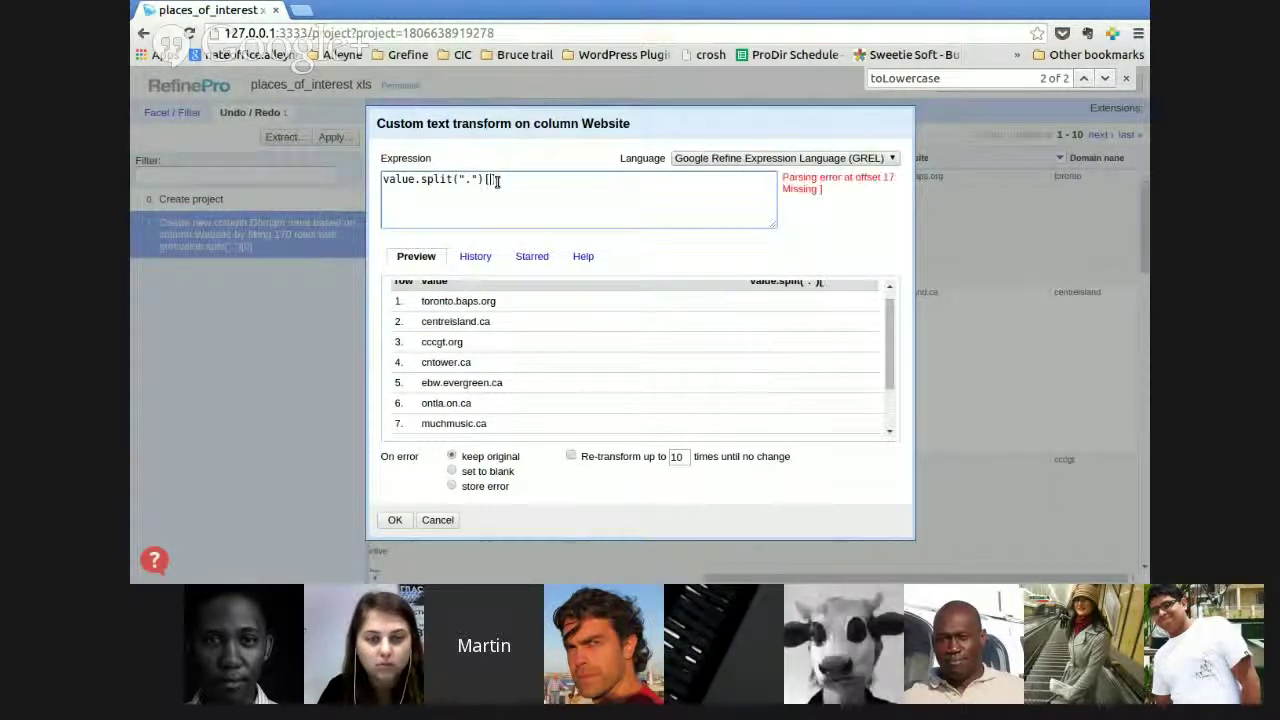
key("BackSpace")
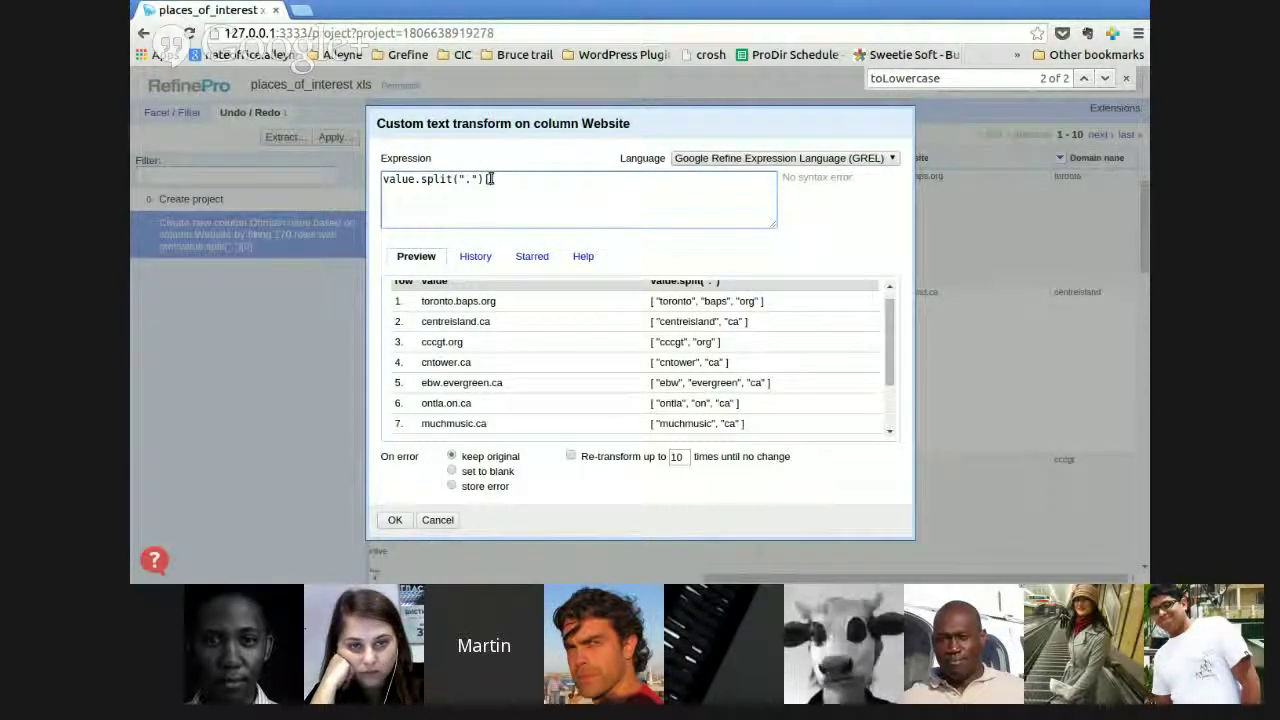
type("-1]")
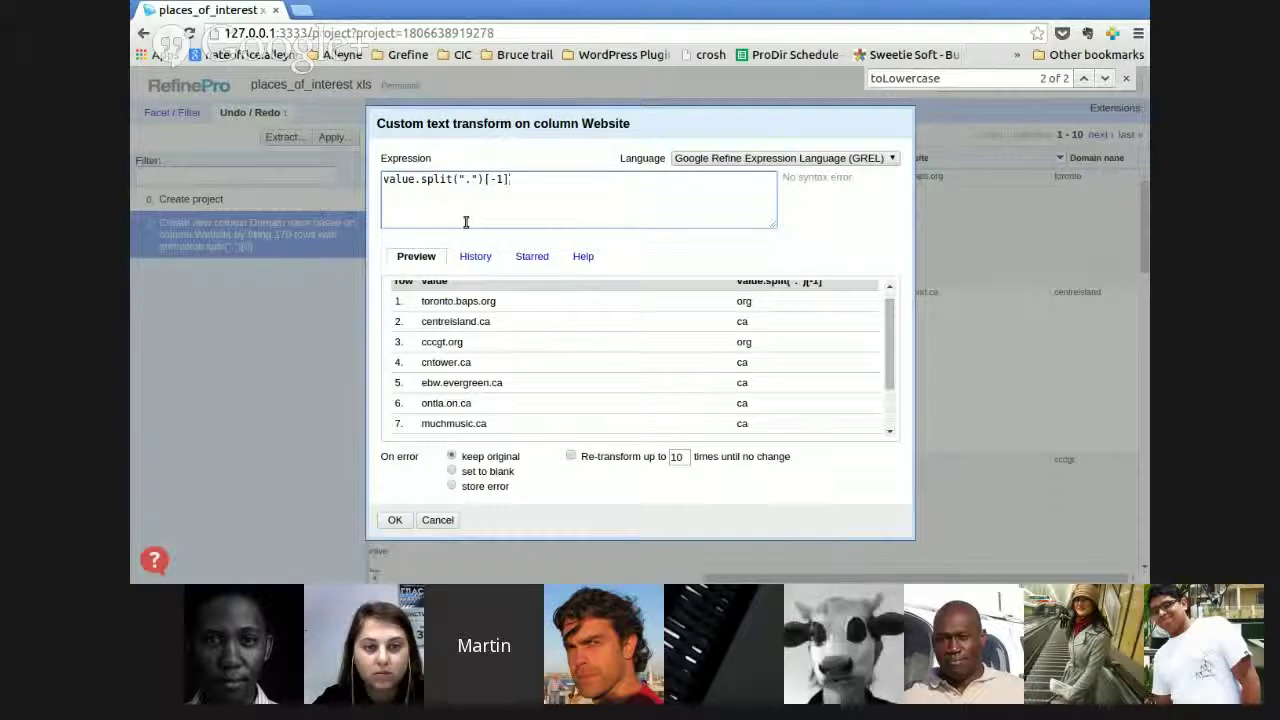
- Try index -2 in the split expression, and set the index back to -1
type("2")
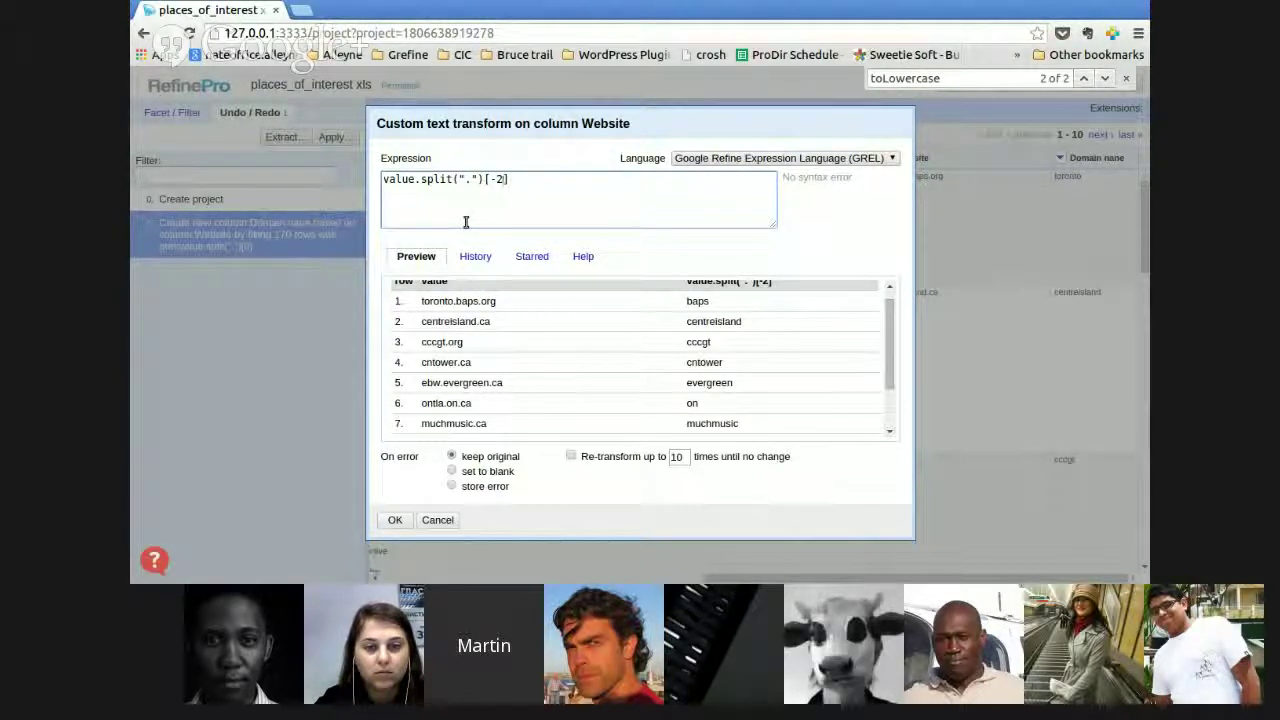
key("BackSpace")
type("1")
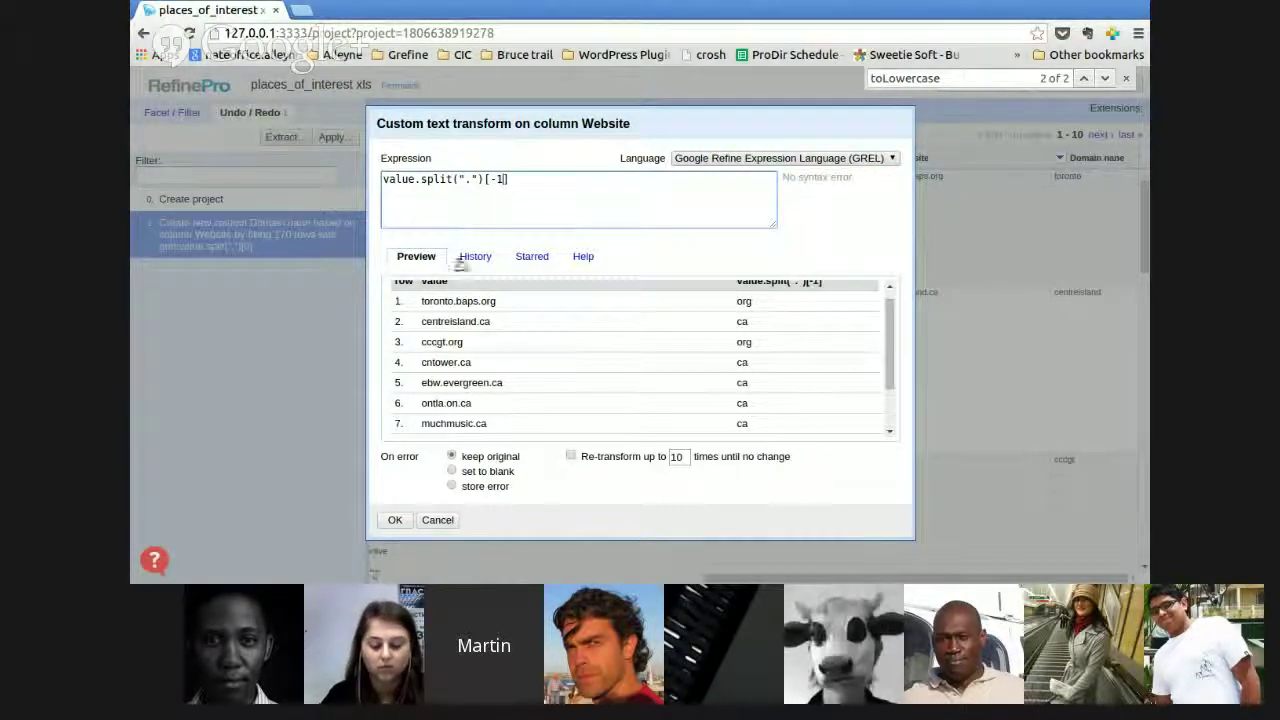
- Apply the value.split(".")[-1] transform to the Website column and review its resulting values in a text facet
left_click(390, 524)
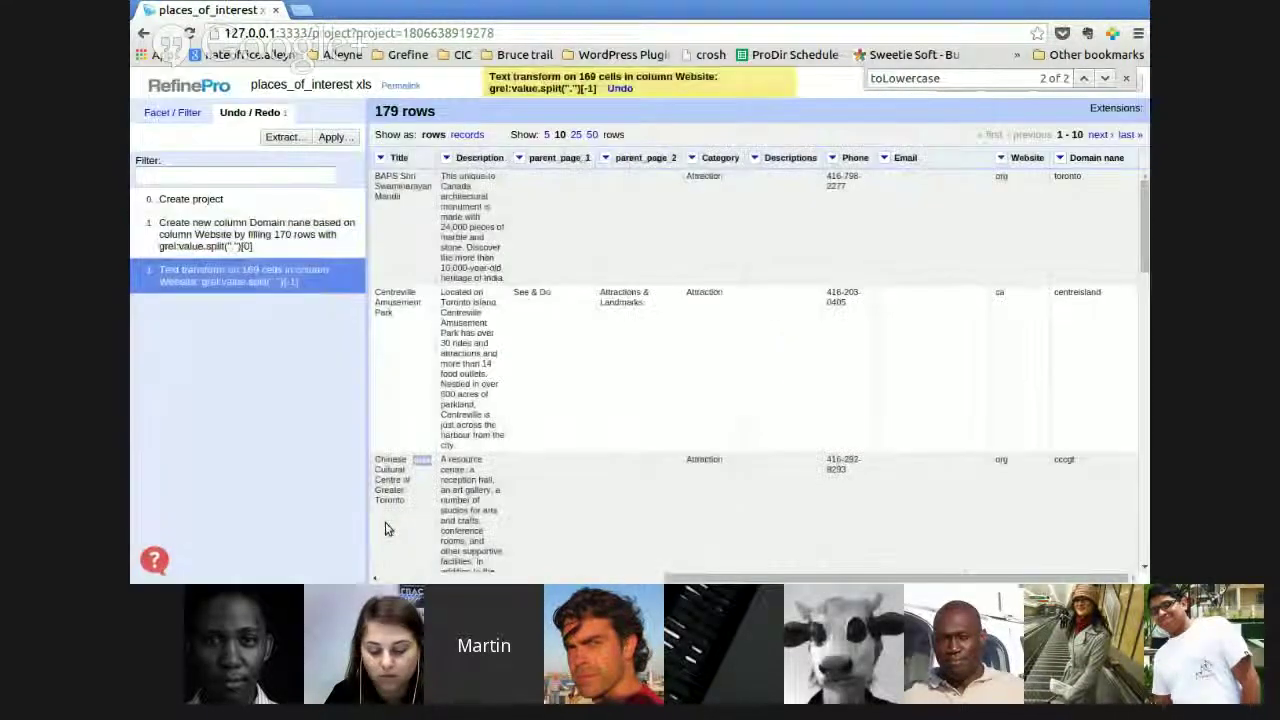
left_click(1001, 158)
mouse_move(1010, 175)
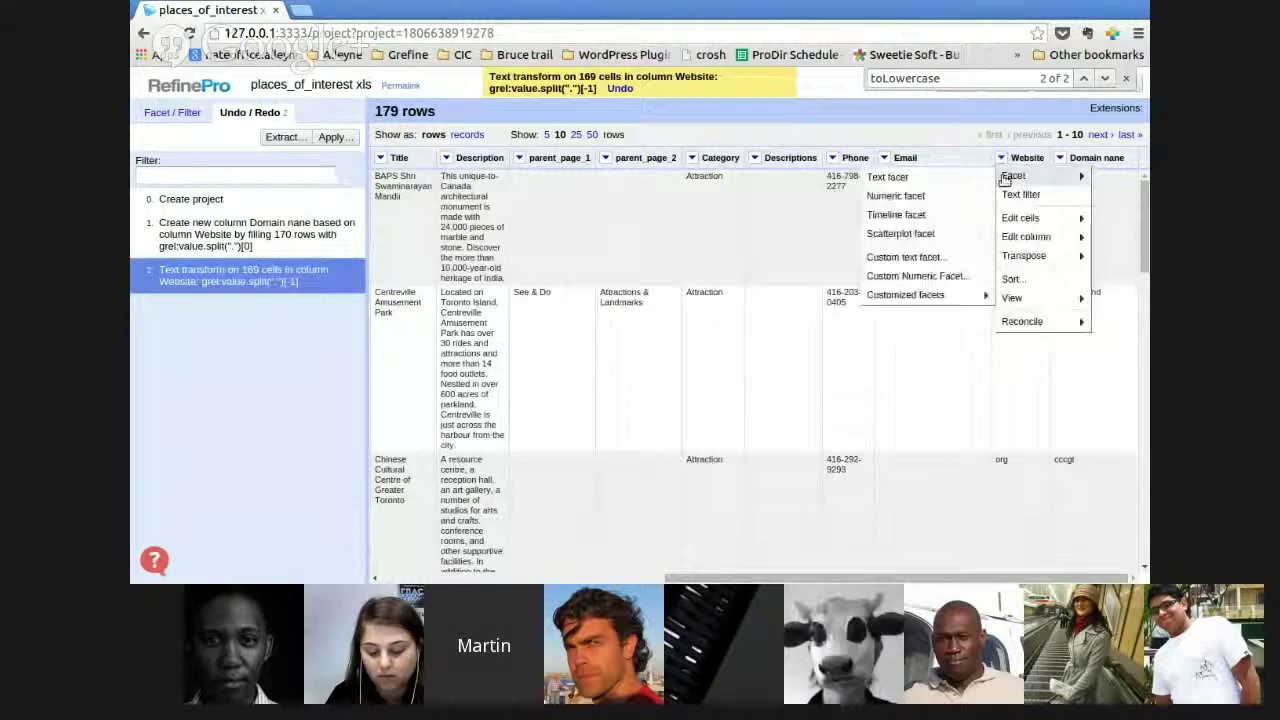
left_click(943, 184)
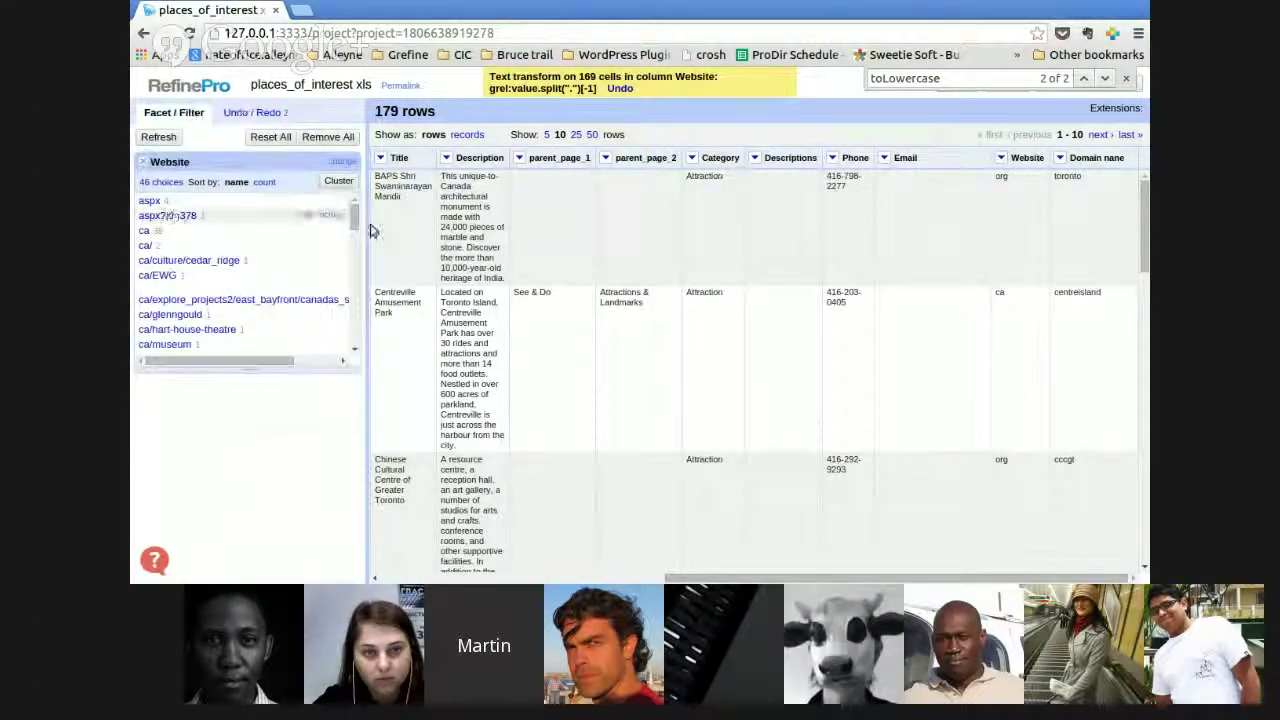
scroll(346, 266, "down", 3)
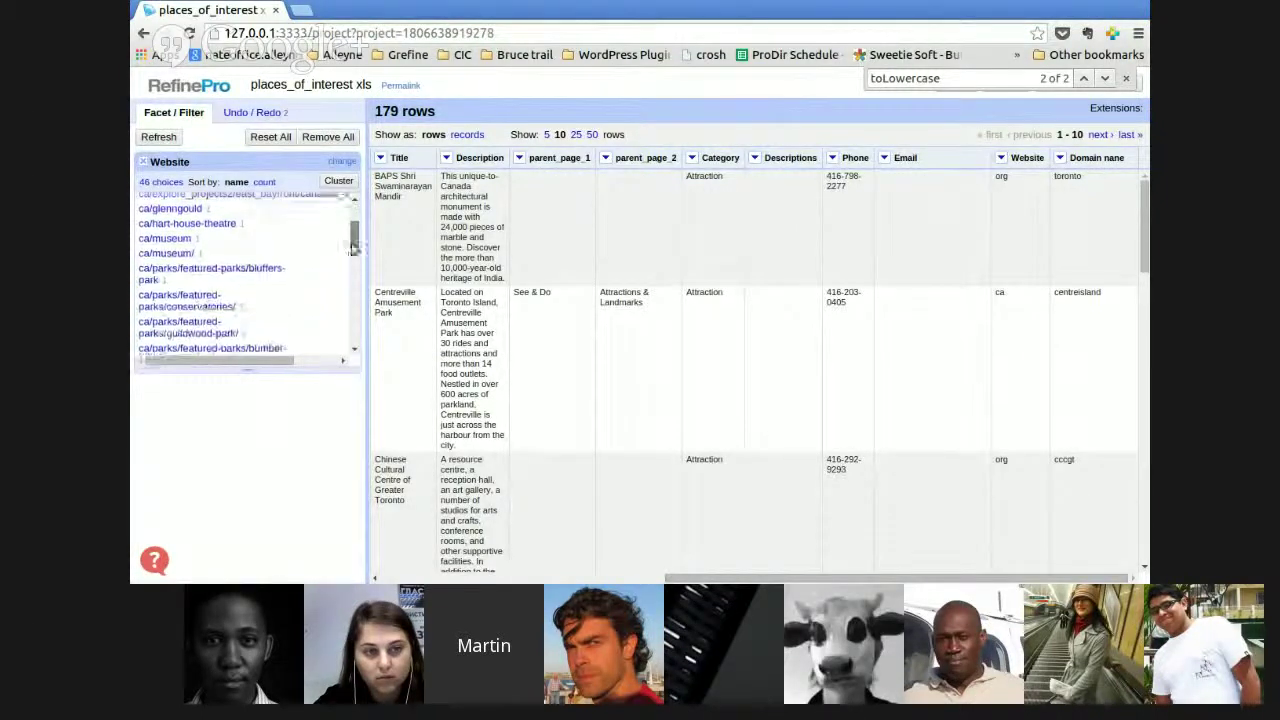
scroll(346, 266, "down", 5)
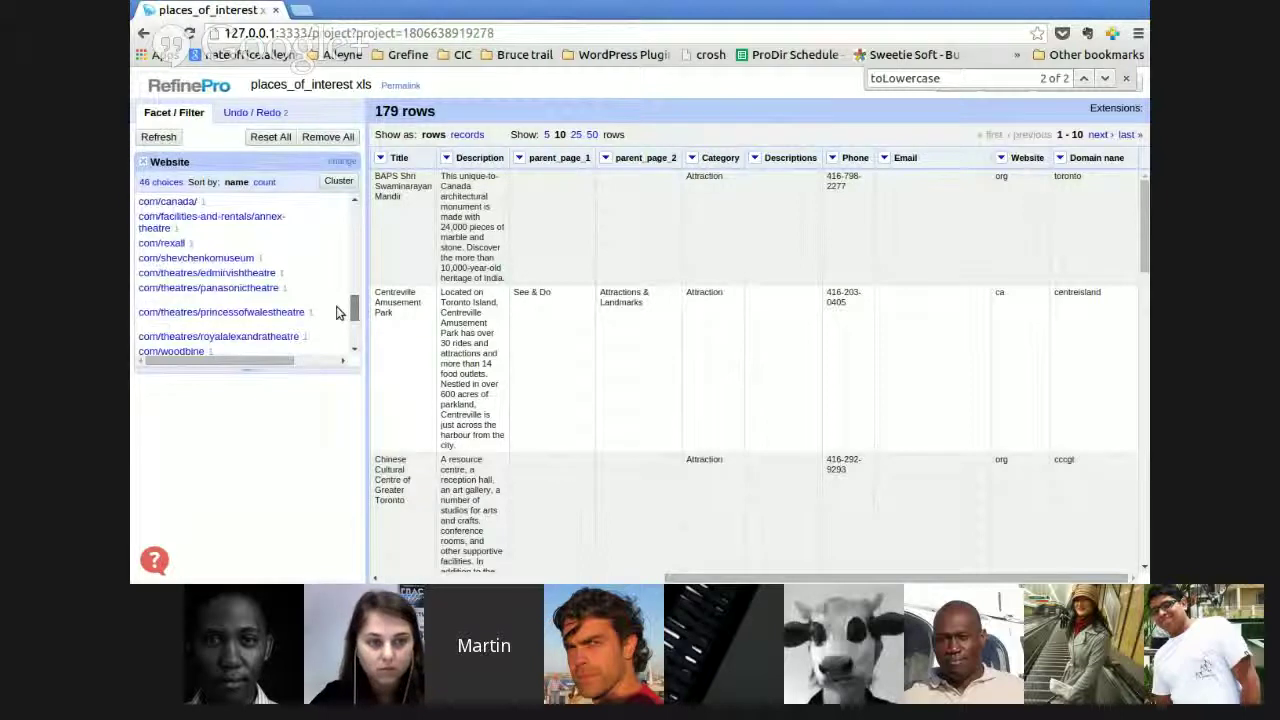
scroll(337, 326, "down", 3)
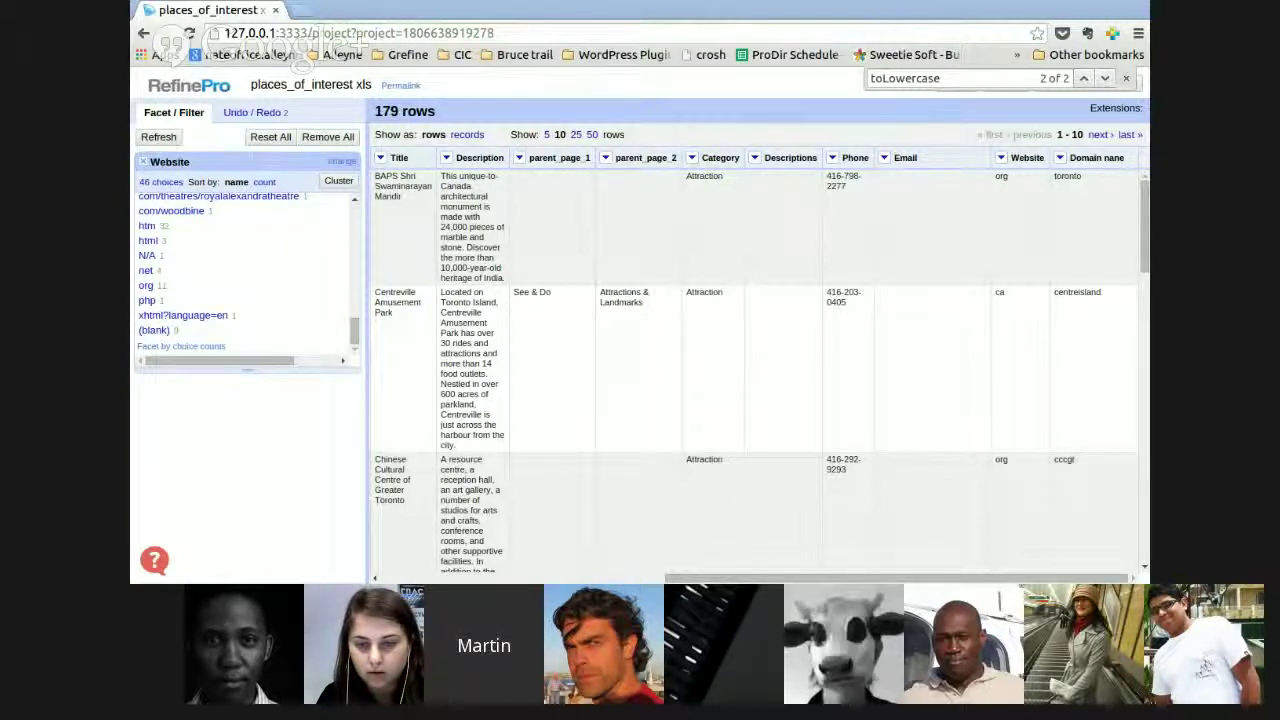
- Undo the Website text transform and start a new one on that column, reusing value.split(".")[-1] from the expression history
left_click(279, 114)
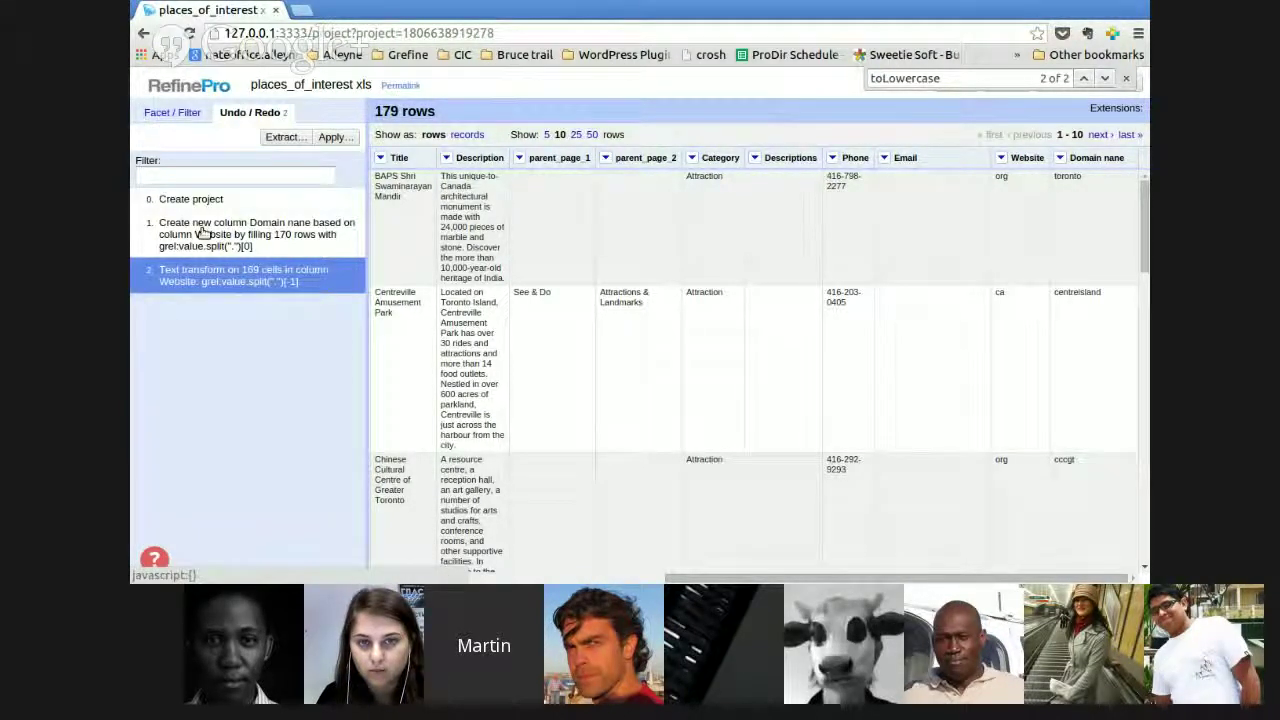
left_click(205, 234)
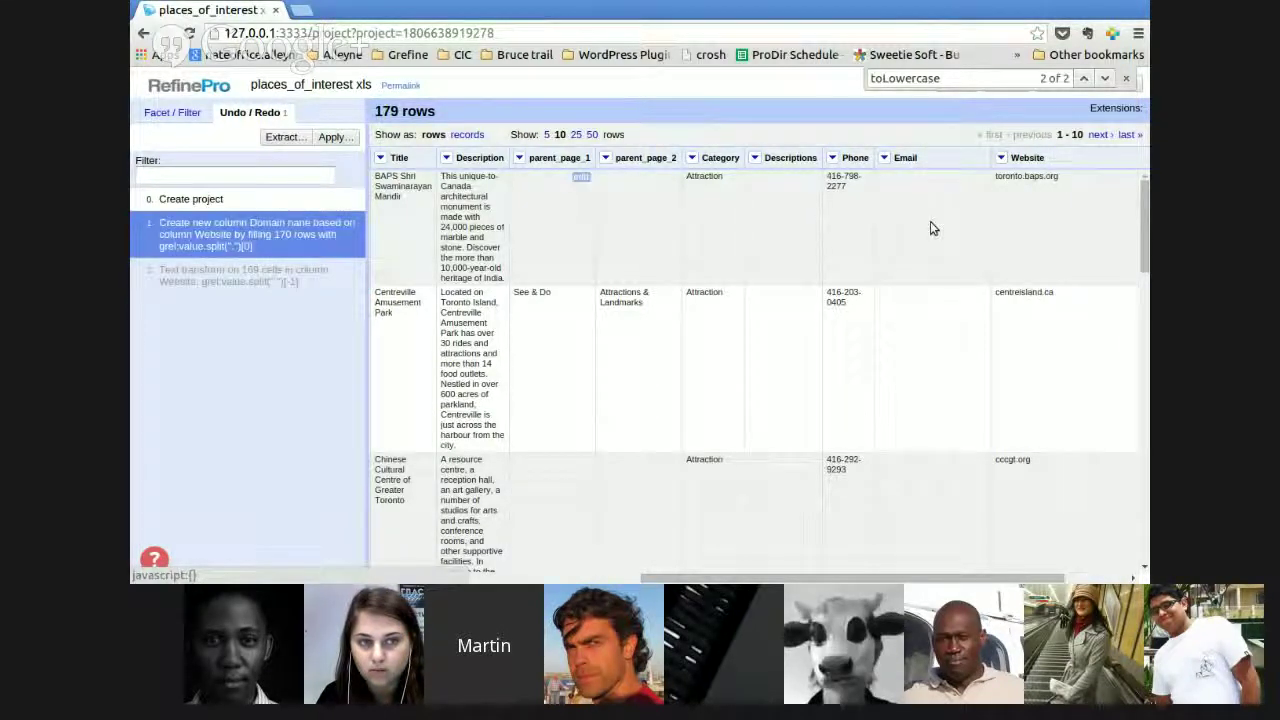
left_click(1000, 158)
mouse_move(1015, 218)
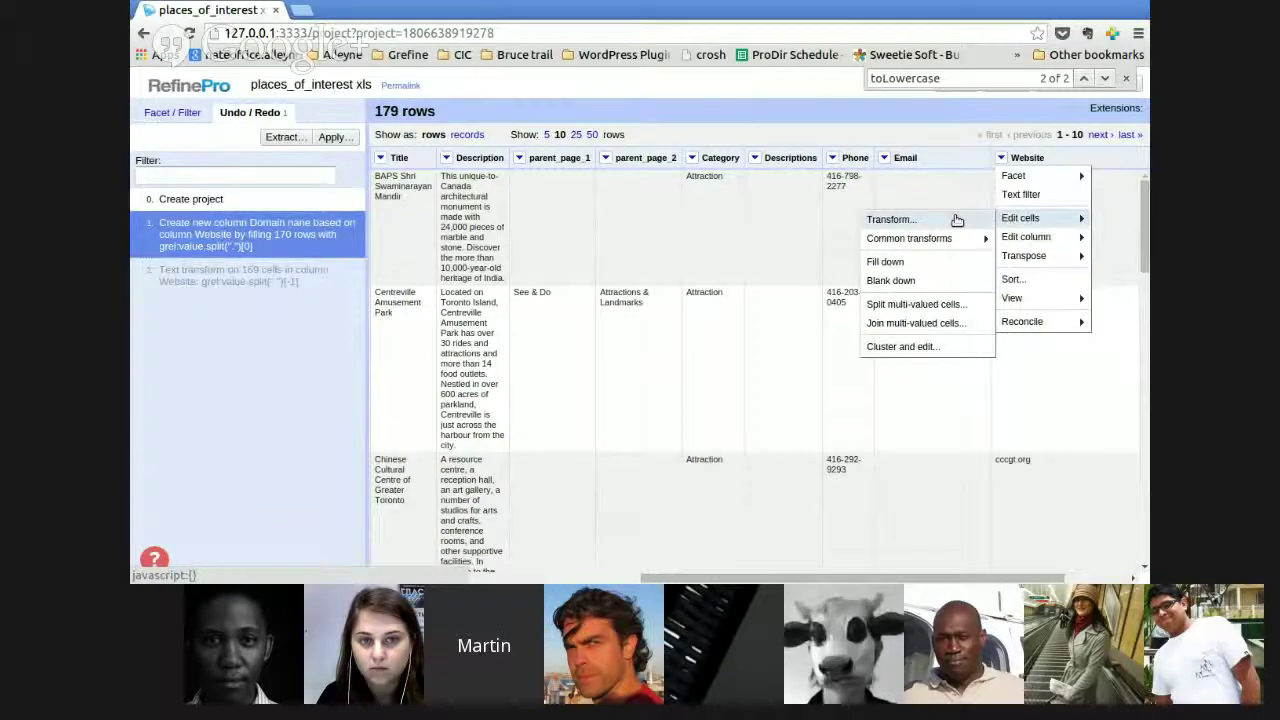
left_click(957, 219)
left_click(474, 256)
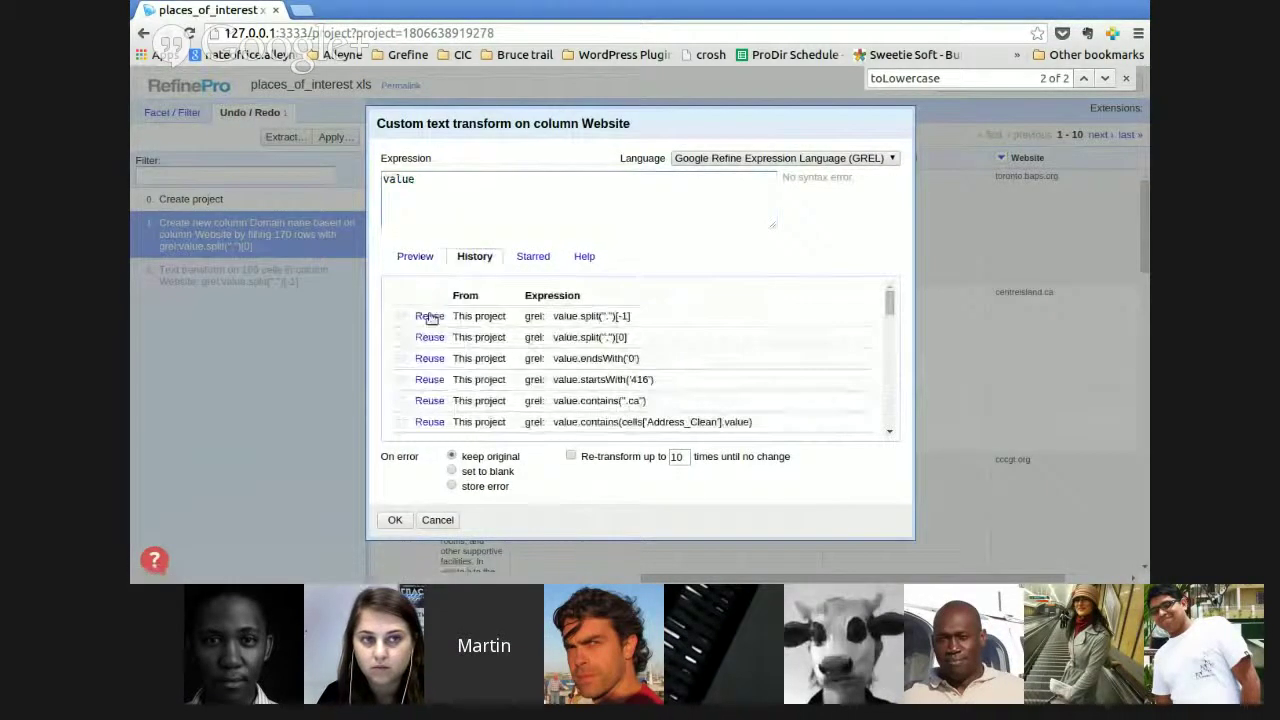
left_click(429, 317)
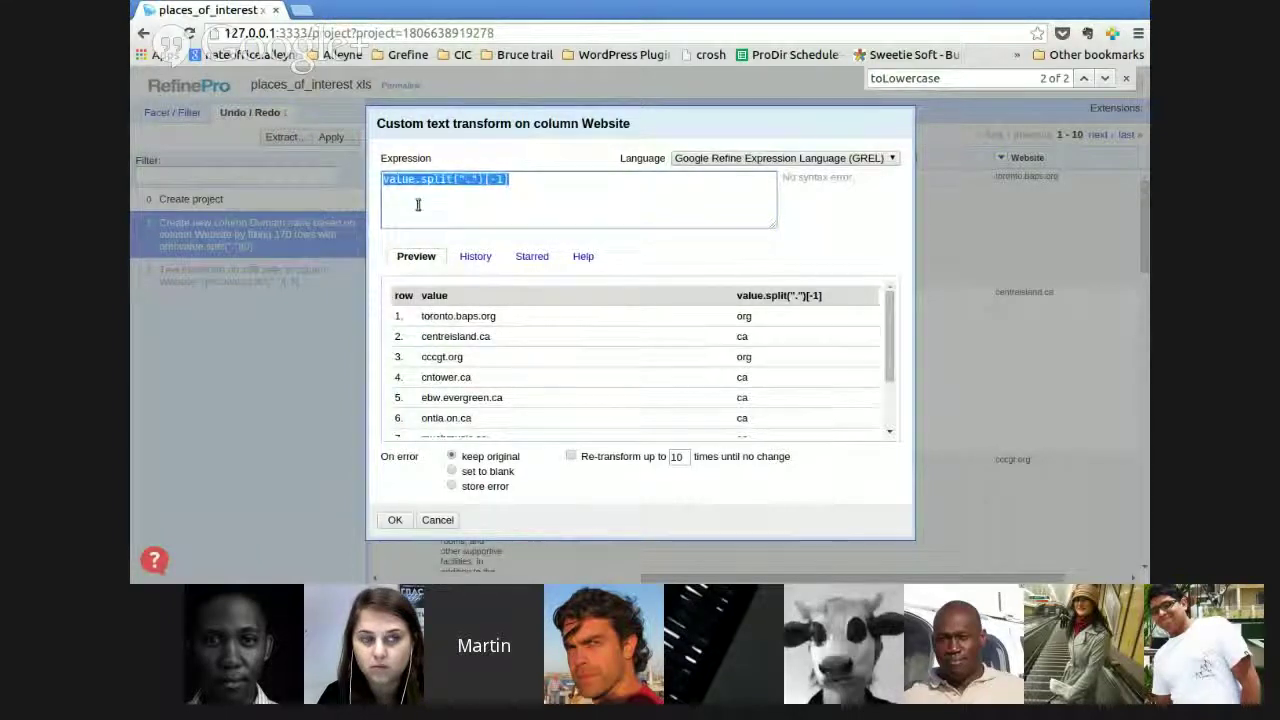
- Change the split index to -2 and append +"."+ to the Website transform's expression
left_click(504, 180)
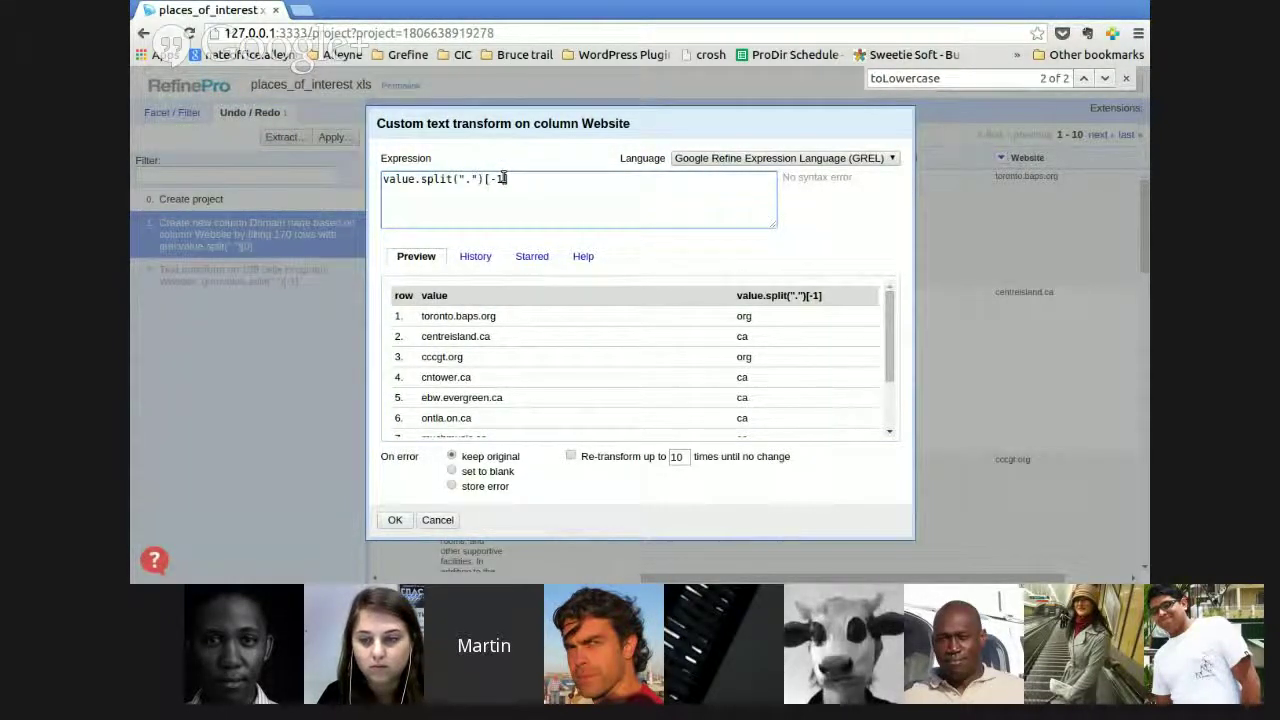
key("BackSpace")
key("BackSpace")
type("2]")
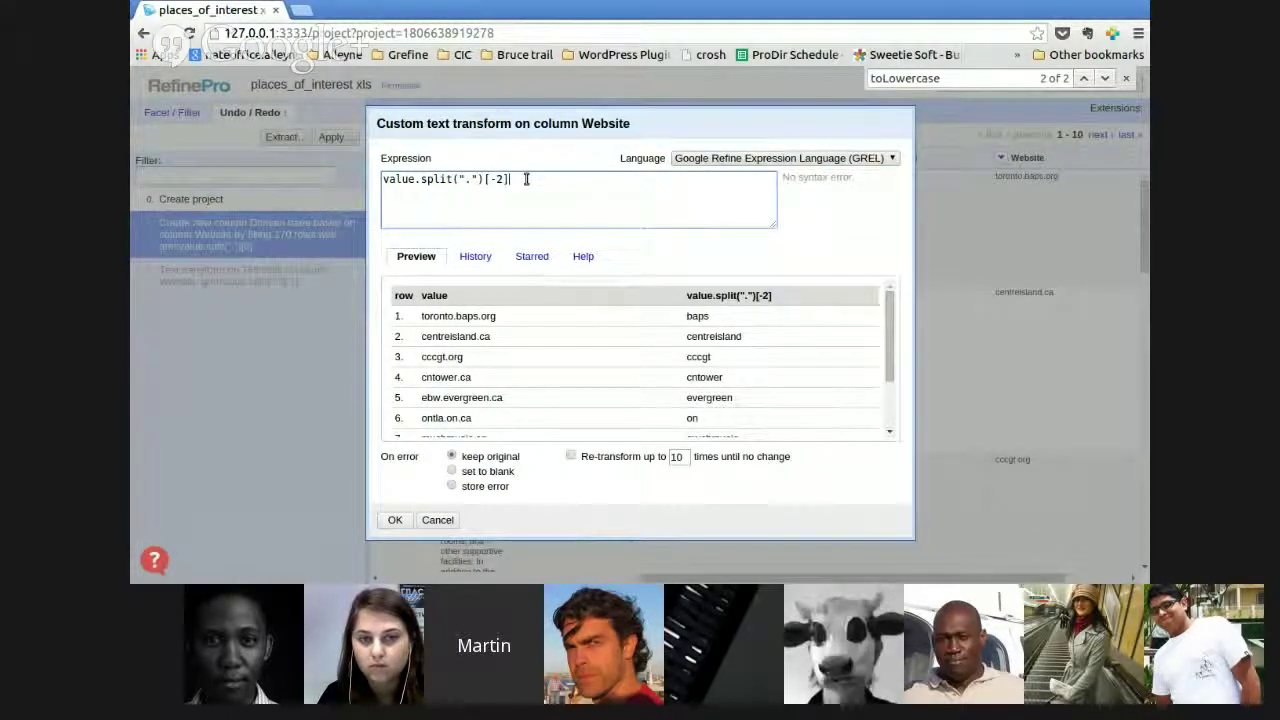
type("+\"")
type(".\"+")
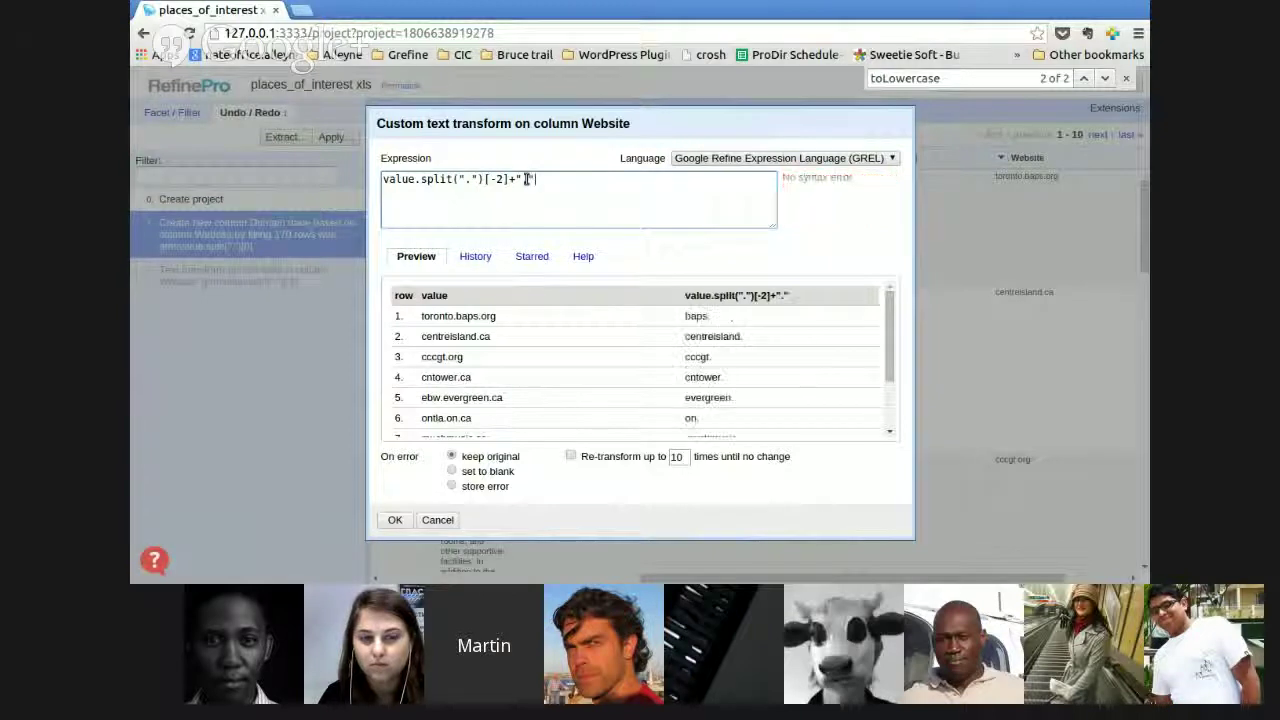
- Copy the split expression after the final plus sign and set the copy's index to -1
left_click_drag(510, 178, 381, 178)
key("ctrl+c")
left_click(575, 182)
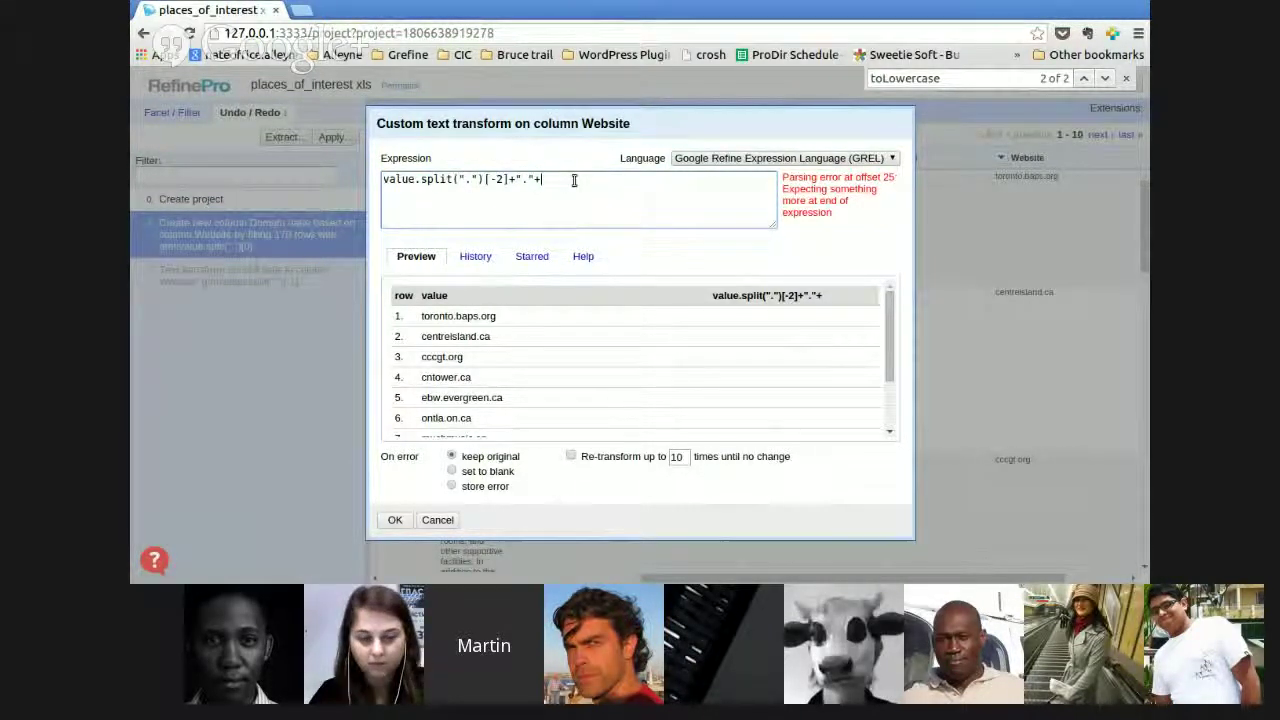
key("ctrl+v")
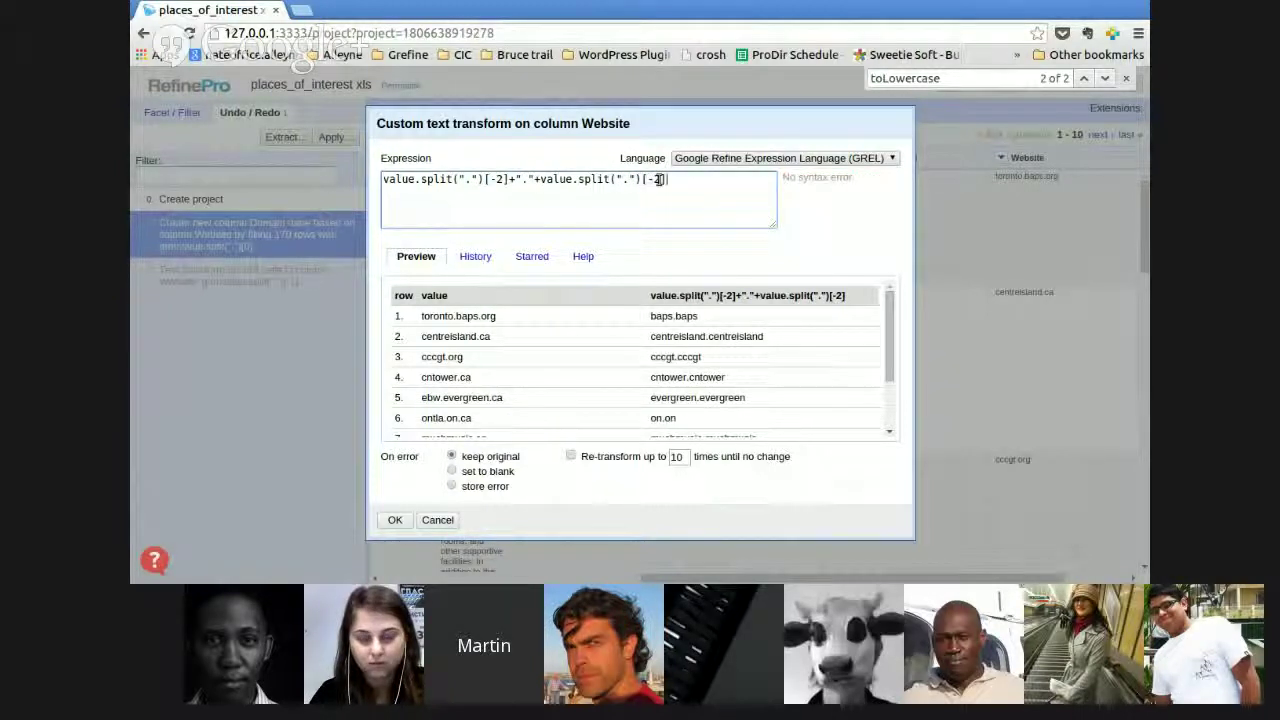
left_click(658, 183)
key("BackSpace")
type("1")
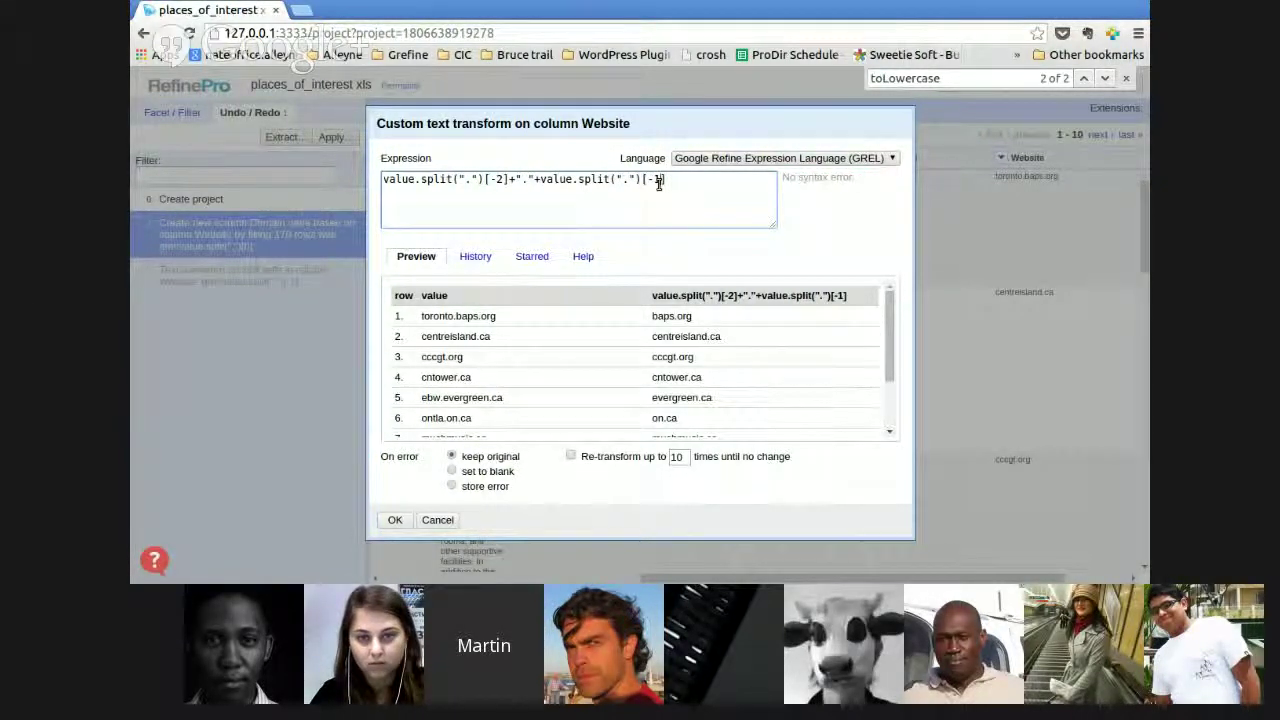
- Add spaces around both plus signs so the expression reads value.split(".")[-2] + "." + value.split(".")[-1]
left_click(514, 180)
key("Right")
key("Right")
key("Right")
key("Right")
key("Right")
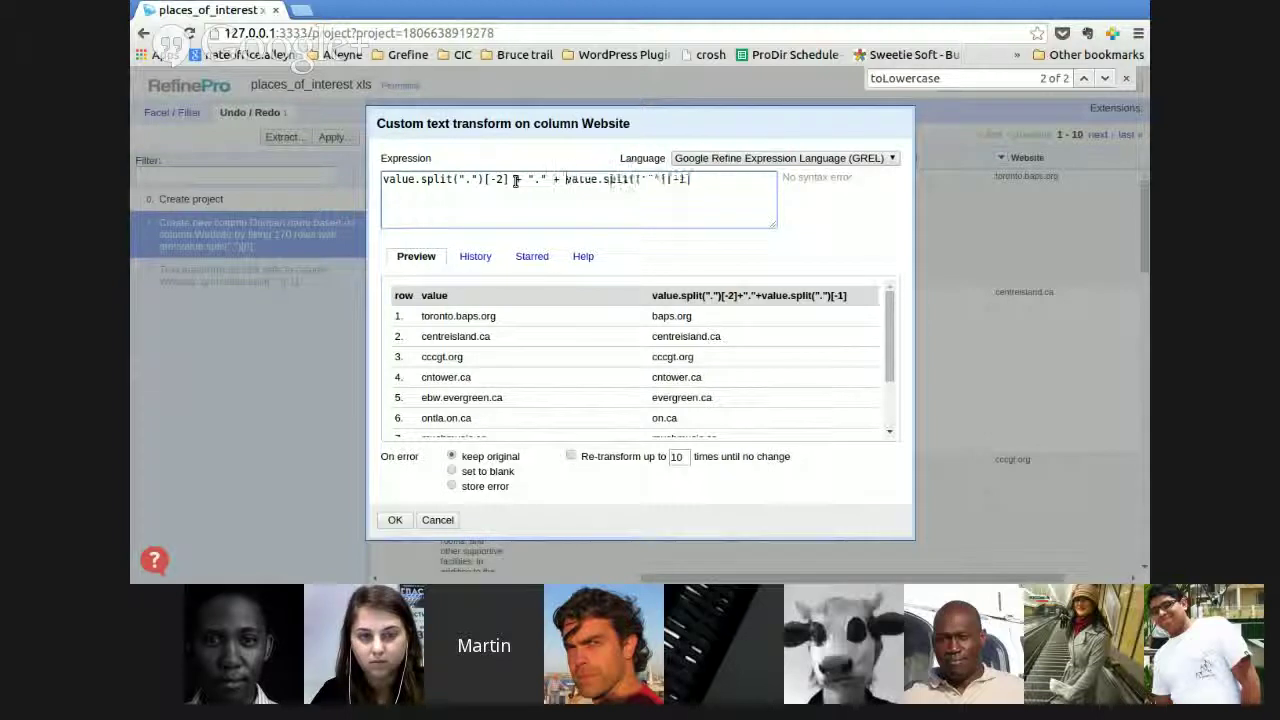
key("Right")
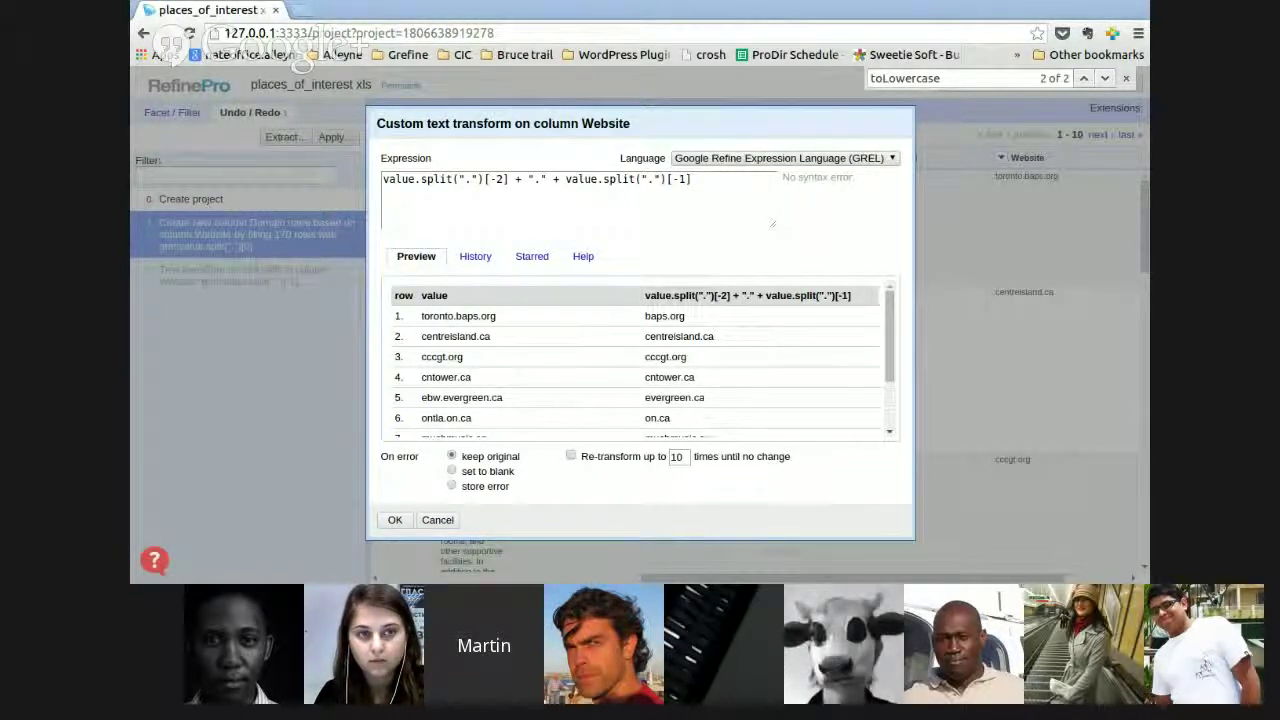
key("alt+Tab")
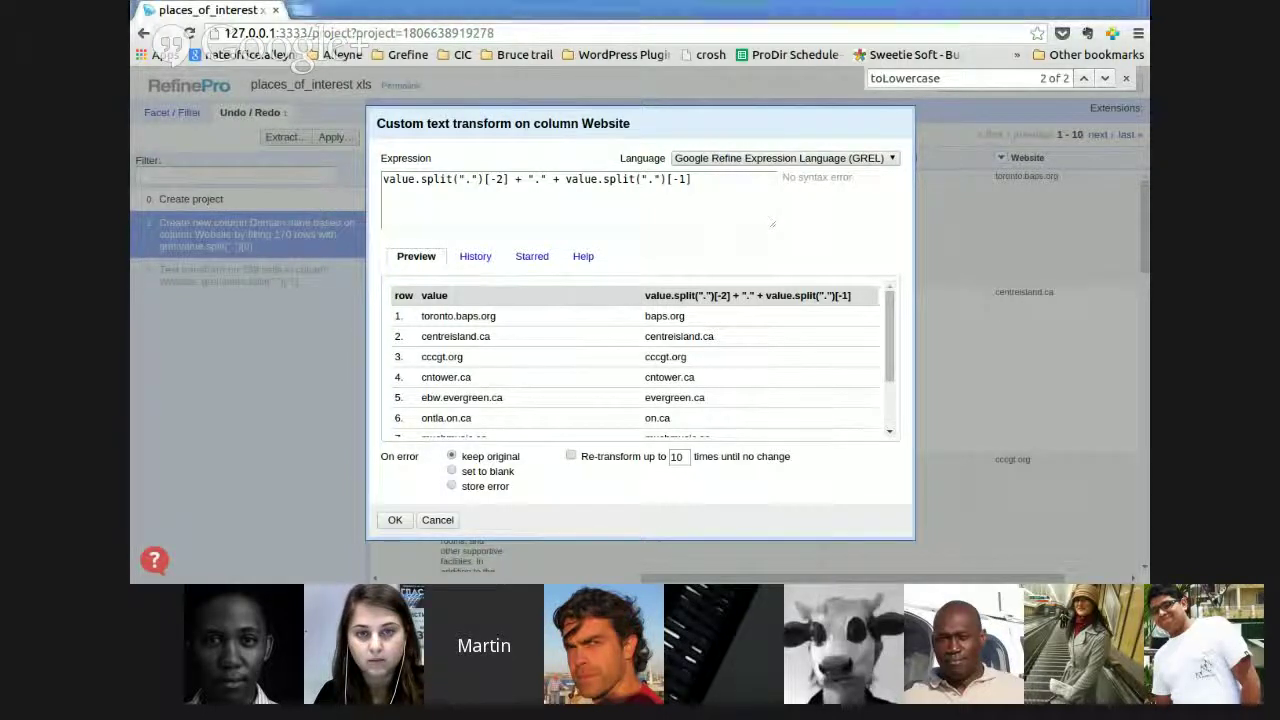
- Open openrefine.org in a new browser tab
left_click(306, 14)
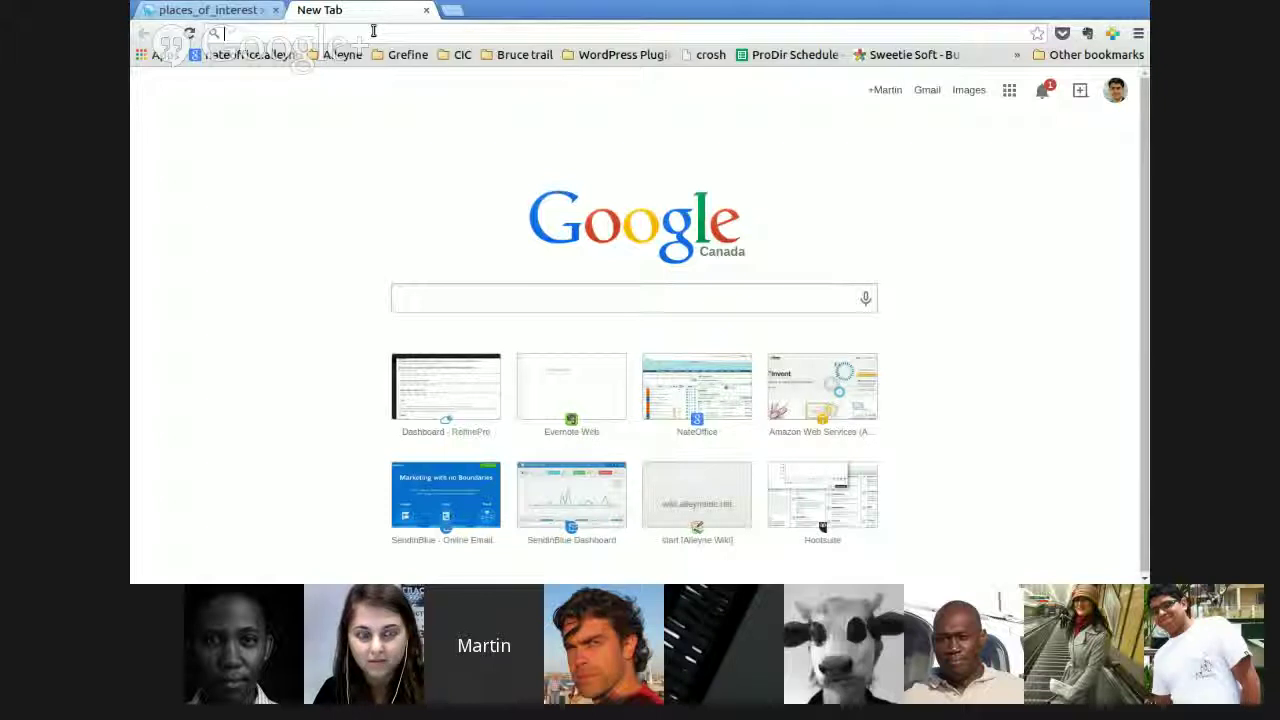
type("wopen")
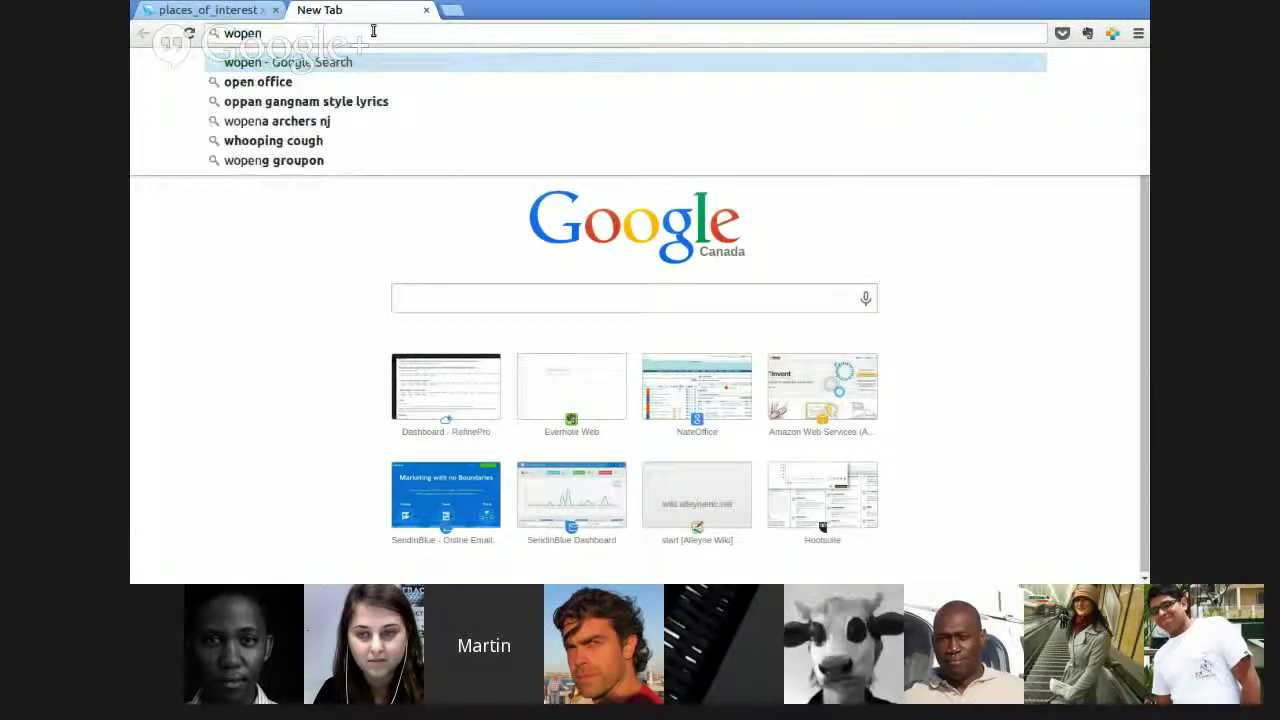
key("BackSpace")
key("BackSpace")
key("BackSpace")
key("BackSpace")
key("BackSpace")
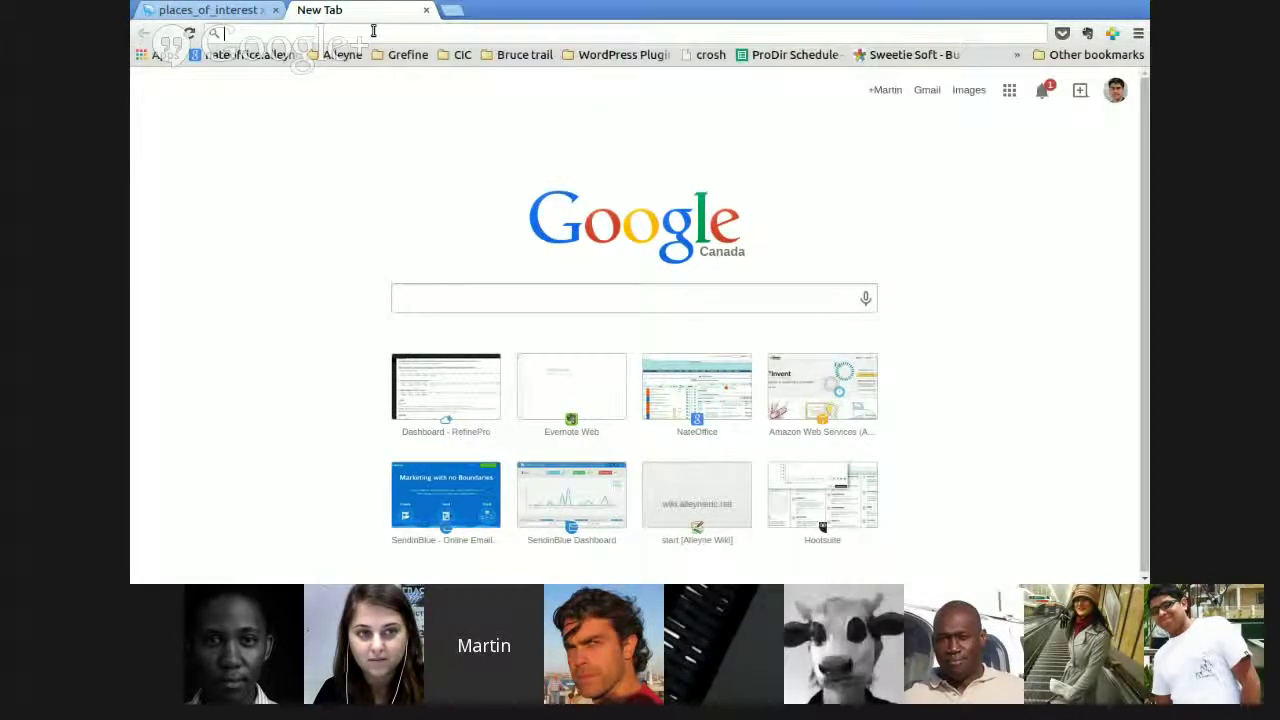
type("openrefine.org")
key("Return")
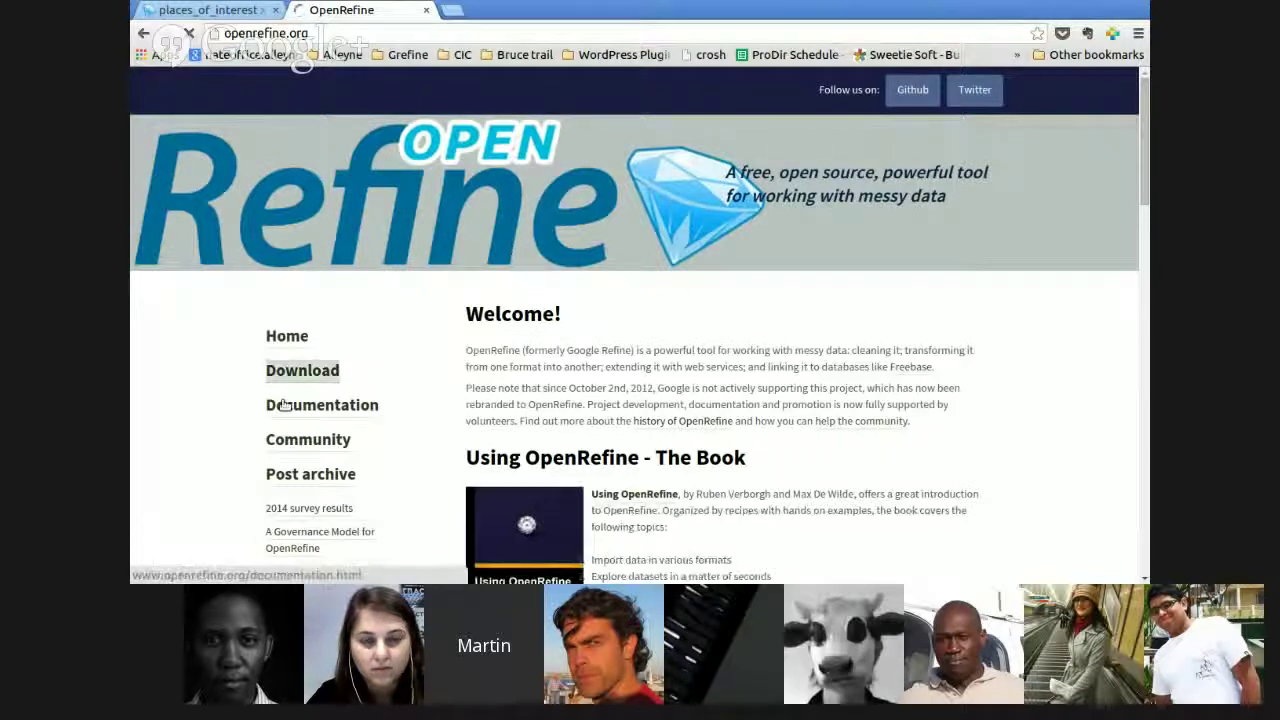
- Go to the OpenRefine Documentation page and open the curated tutorial list and the mailing list in separate tabs
left_click(284, 404)
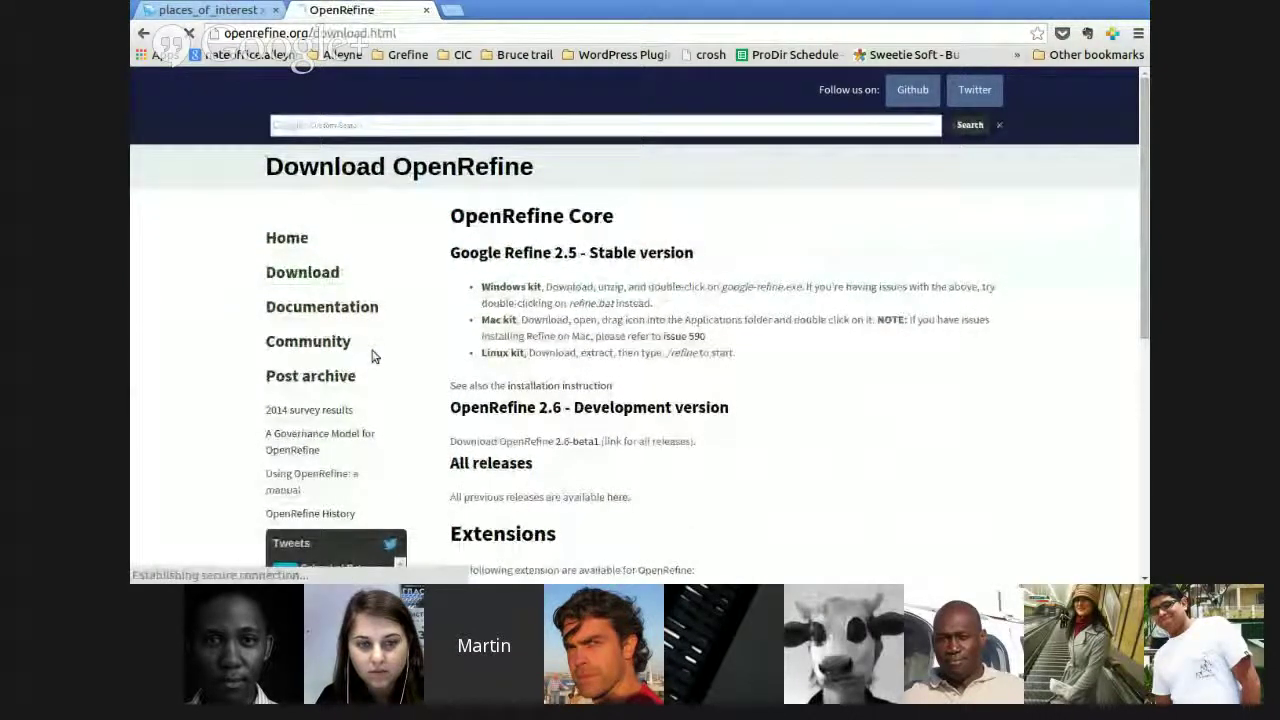
left_click(360, 308)
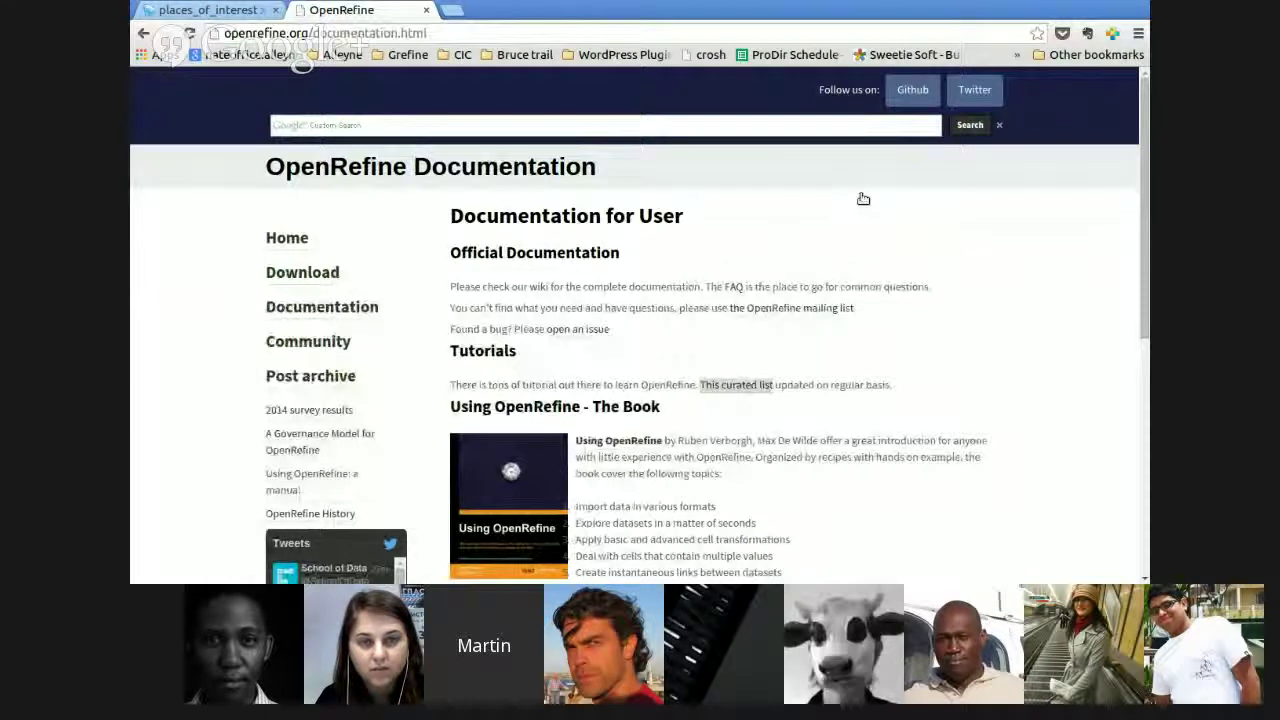
middle_click(808, 309)
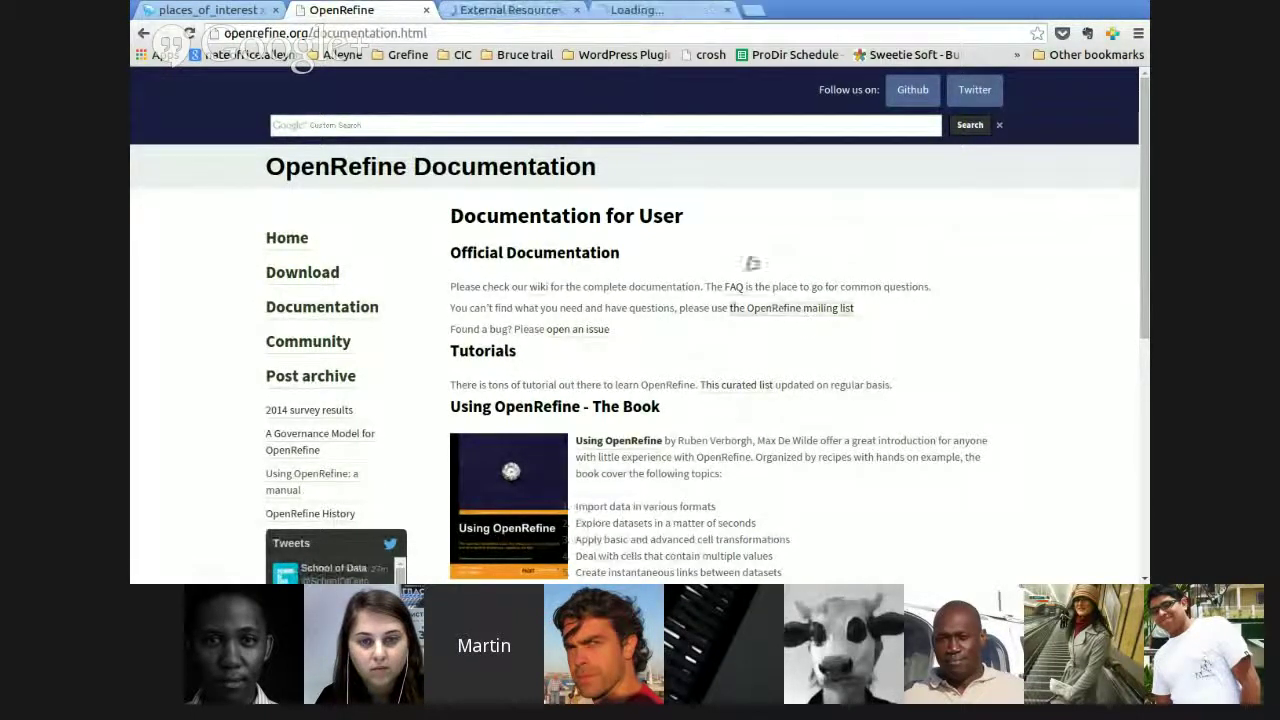
- View the External Resources wiki page and the OpenRefine discussion group
left_click(455, 20)
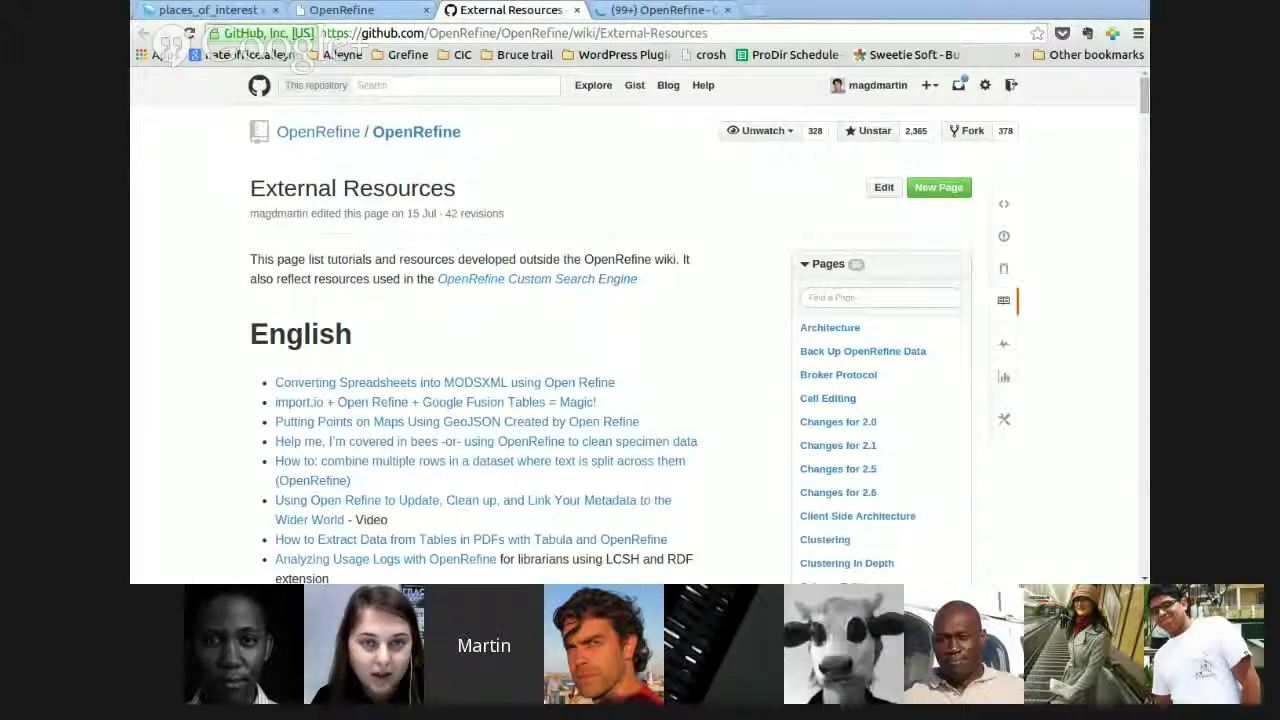
left_click(1090, 273)
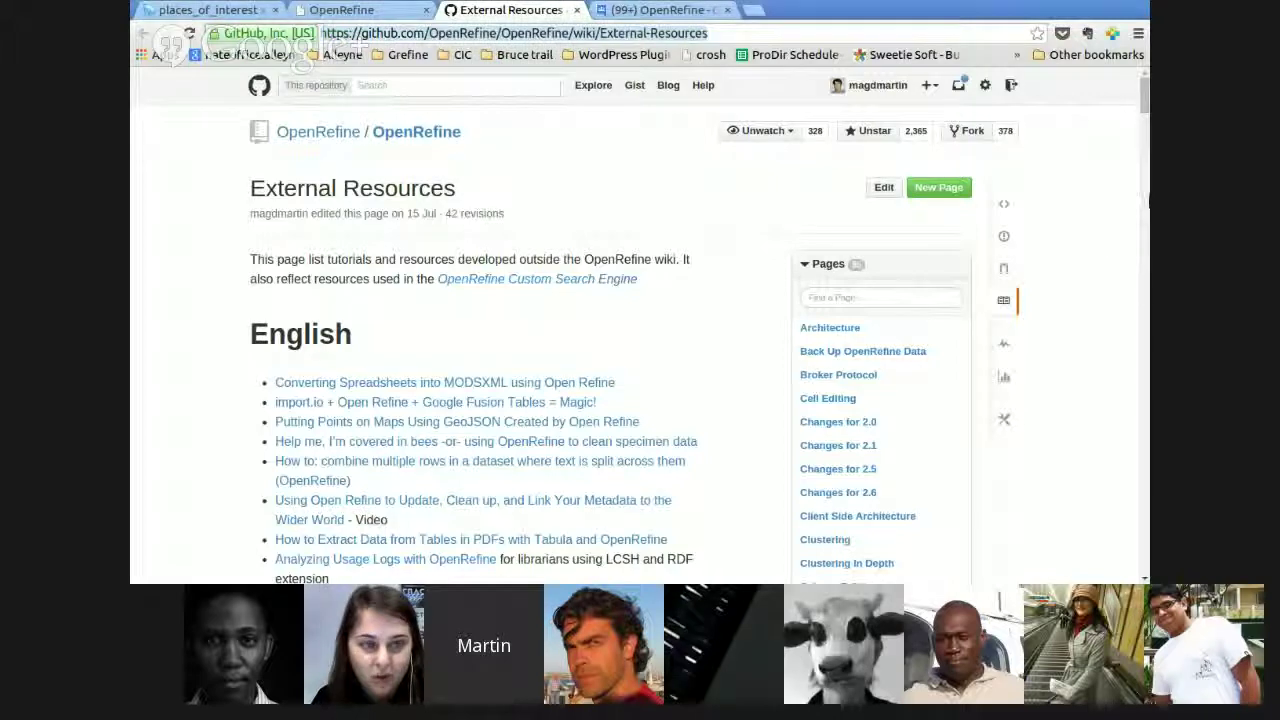
left_click(678, 12)
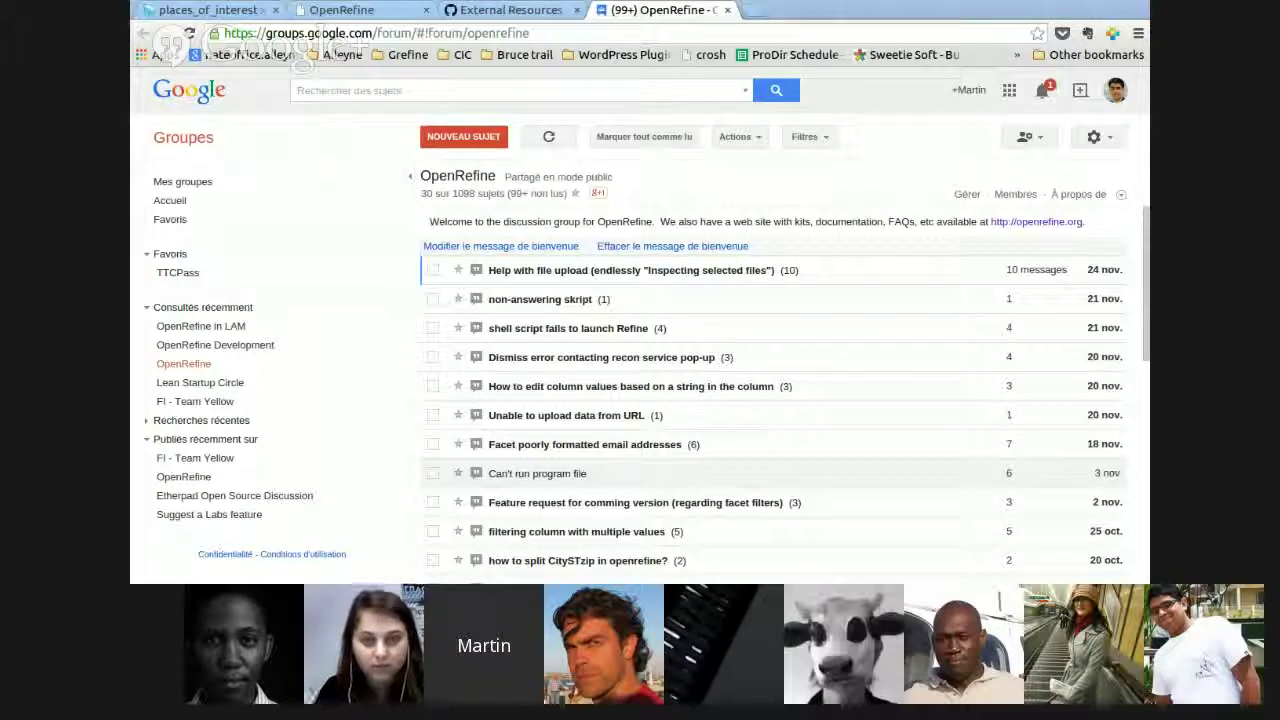
key("alt+Tab")
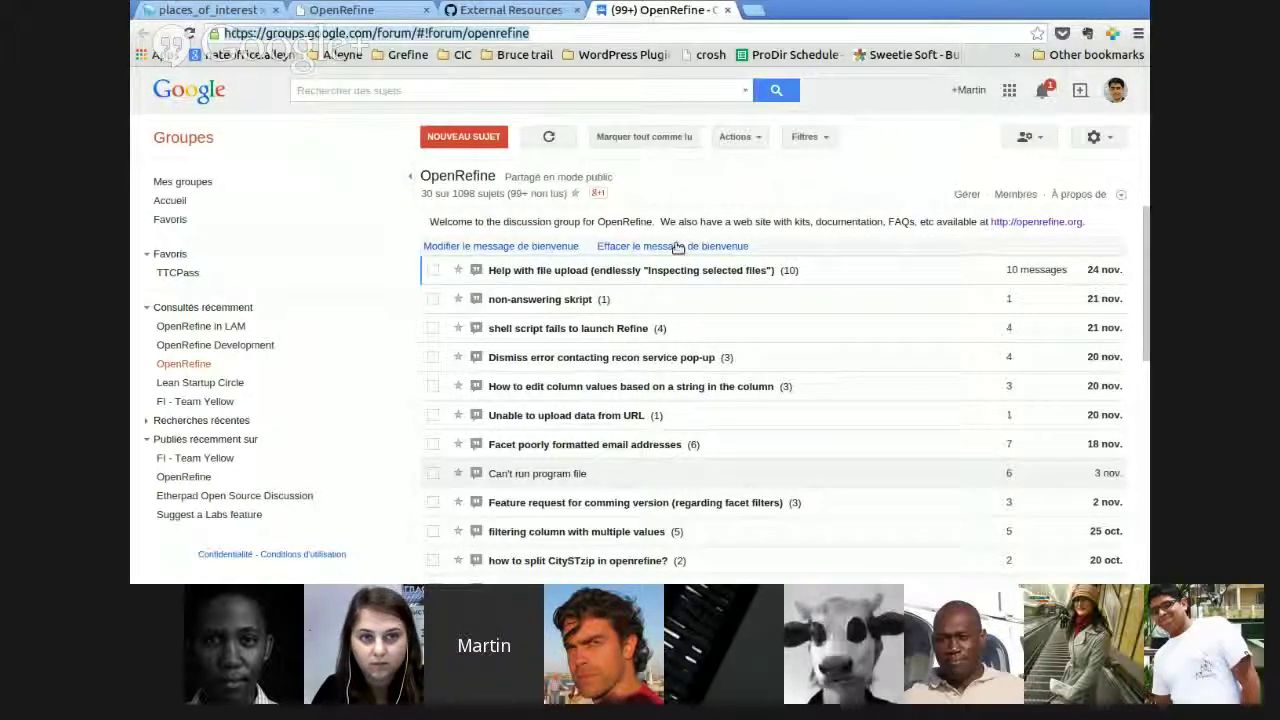
- Open refinepro.com in place of the discussion group, and return to the places_of_interest project
type("refinepro.com")
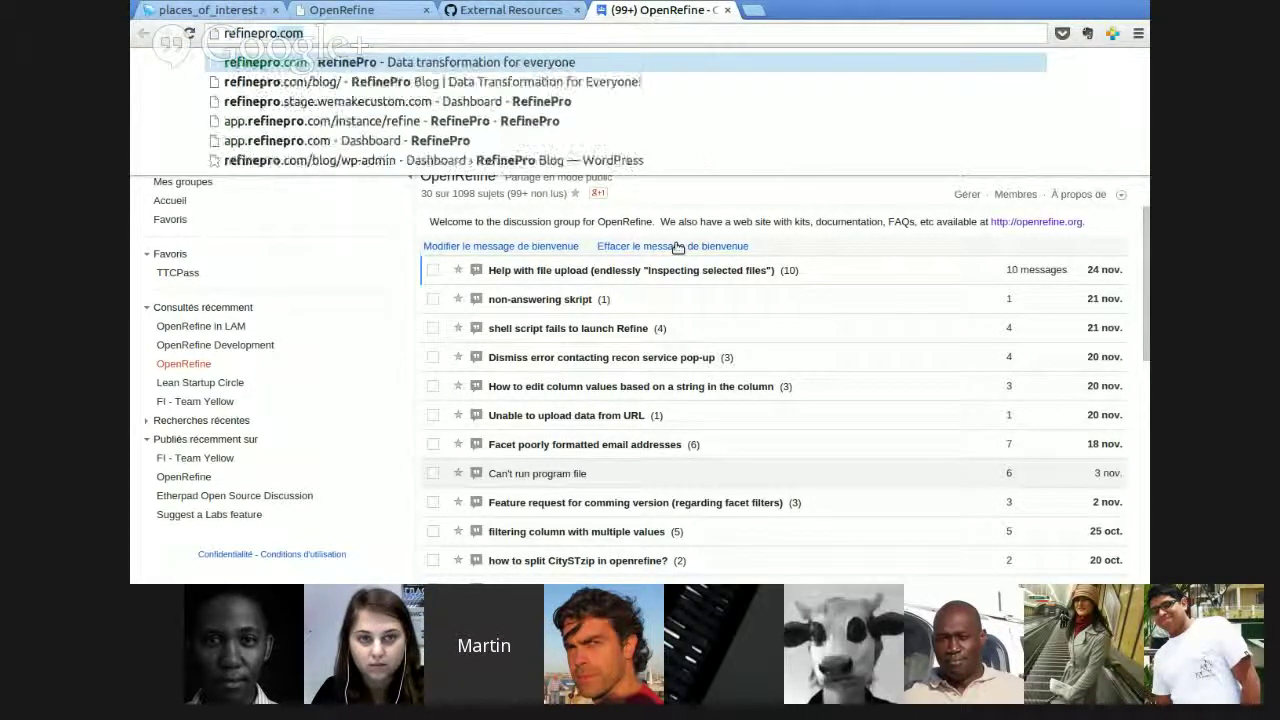
key("Return")
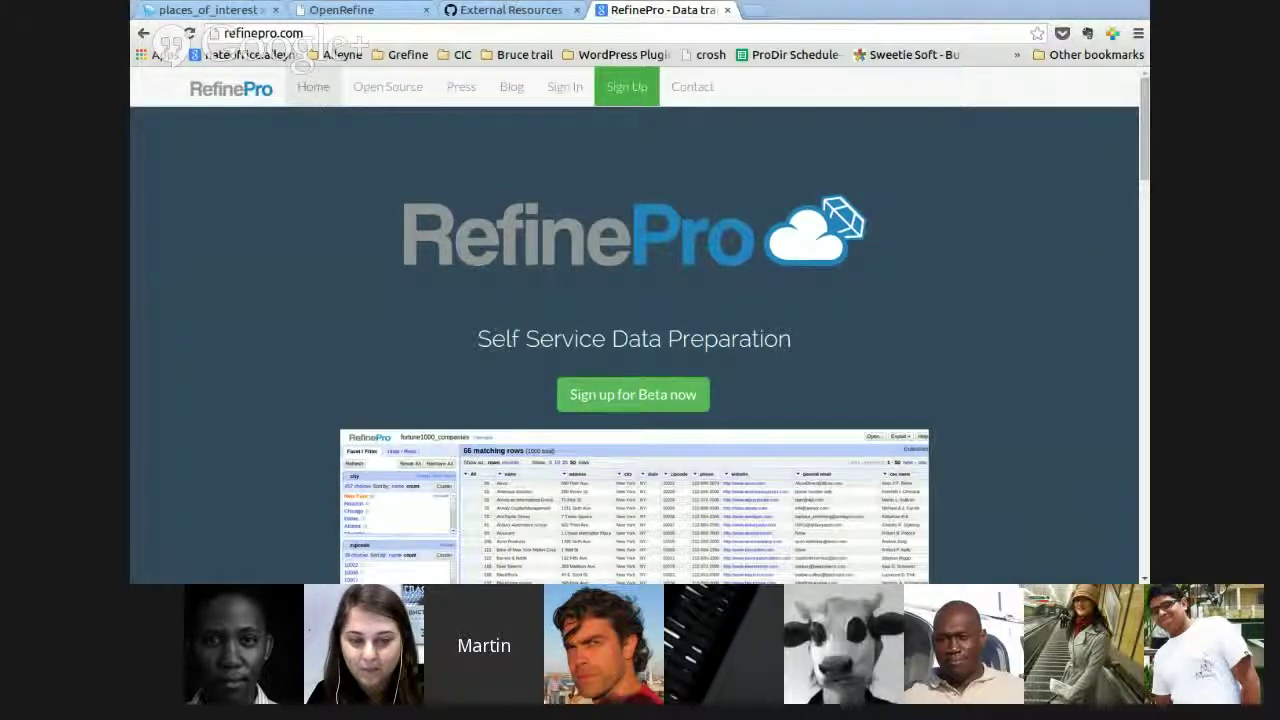
left_click(208, 10)
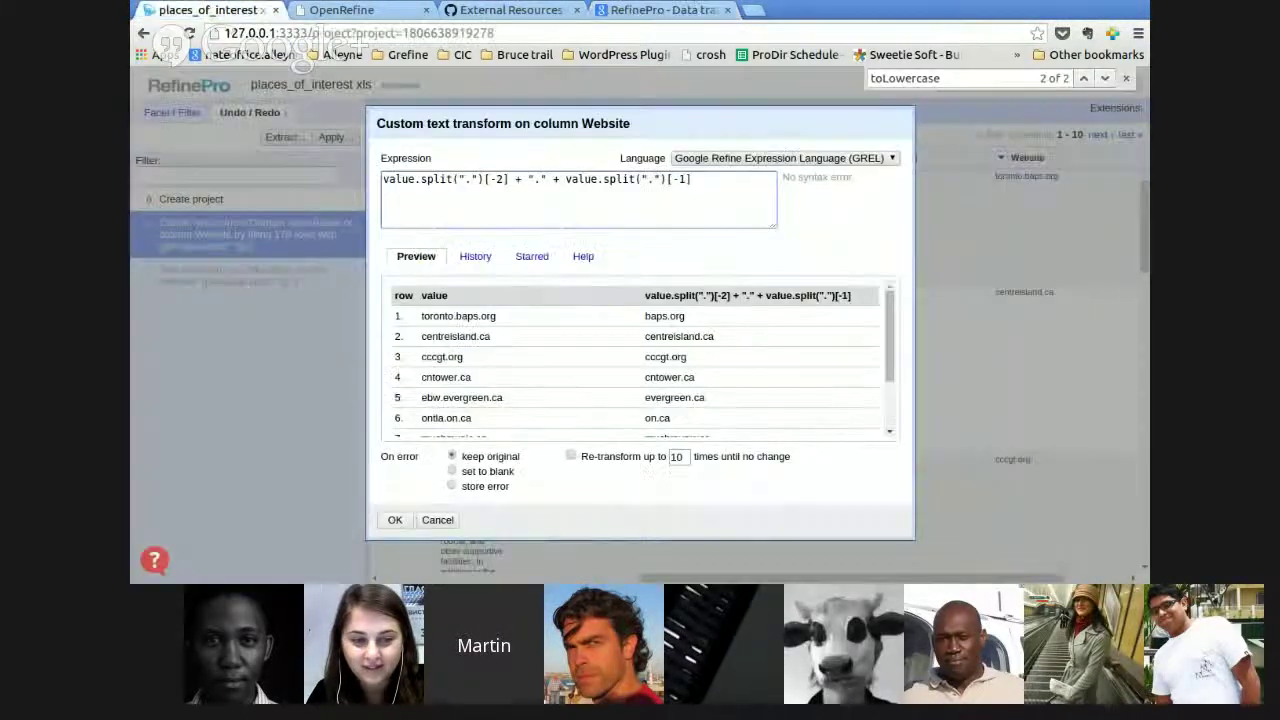